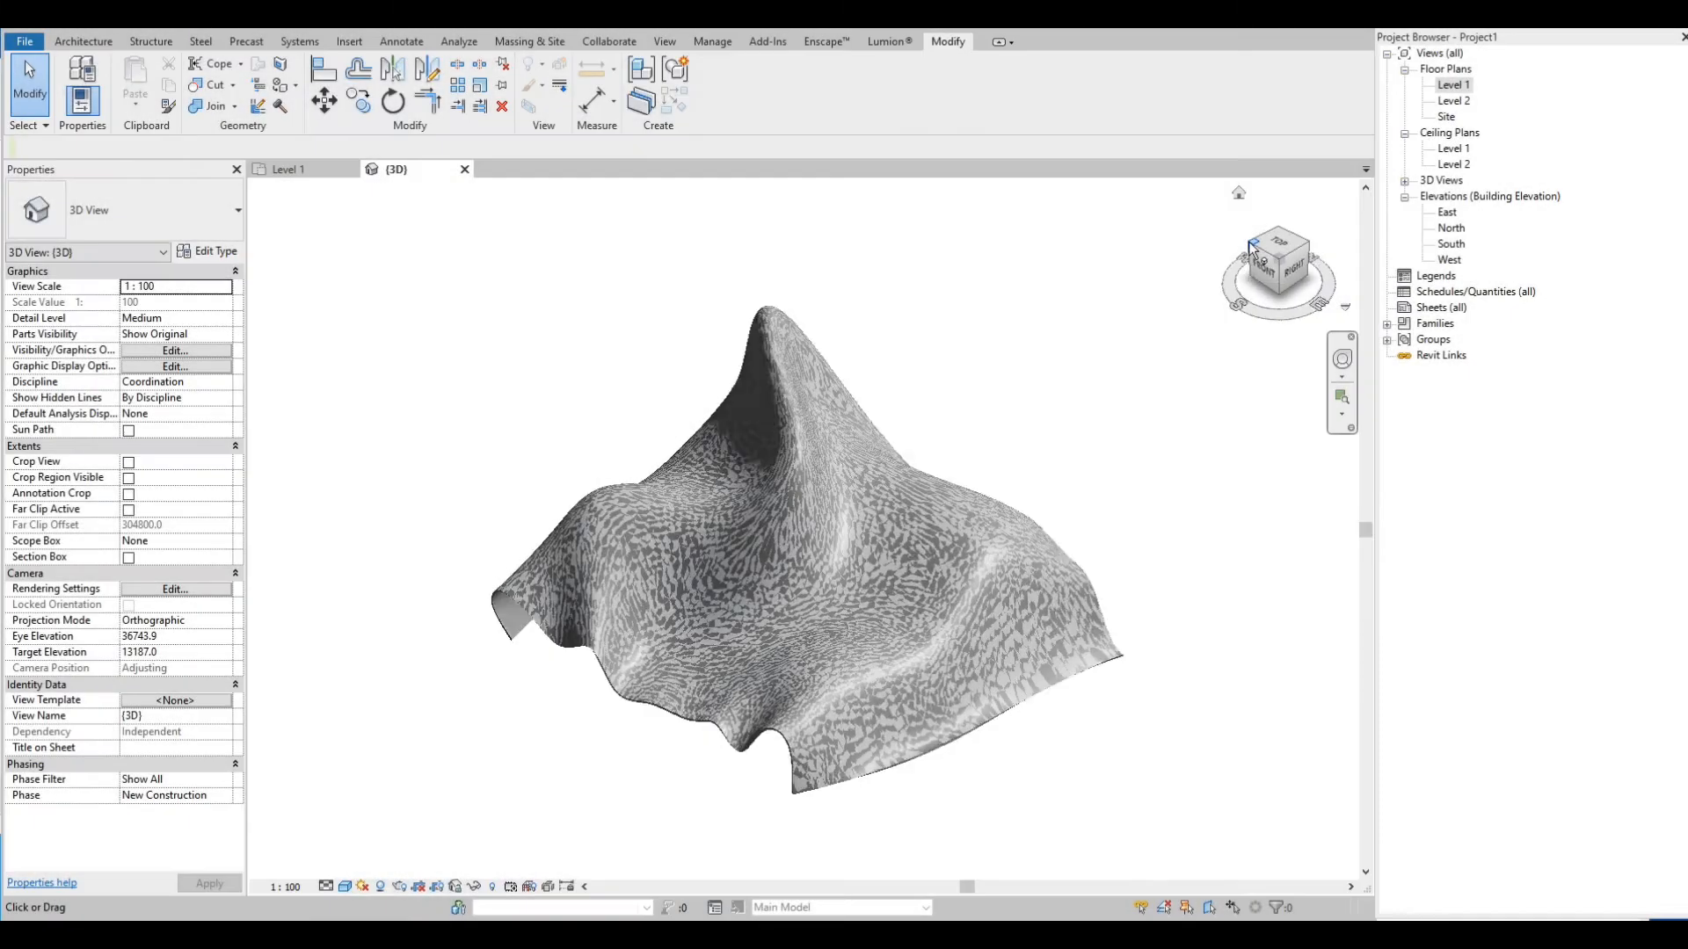
pyautogui.click(1253, 251)
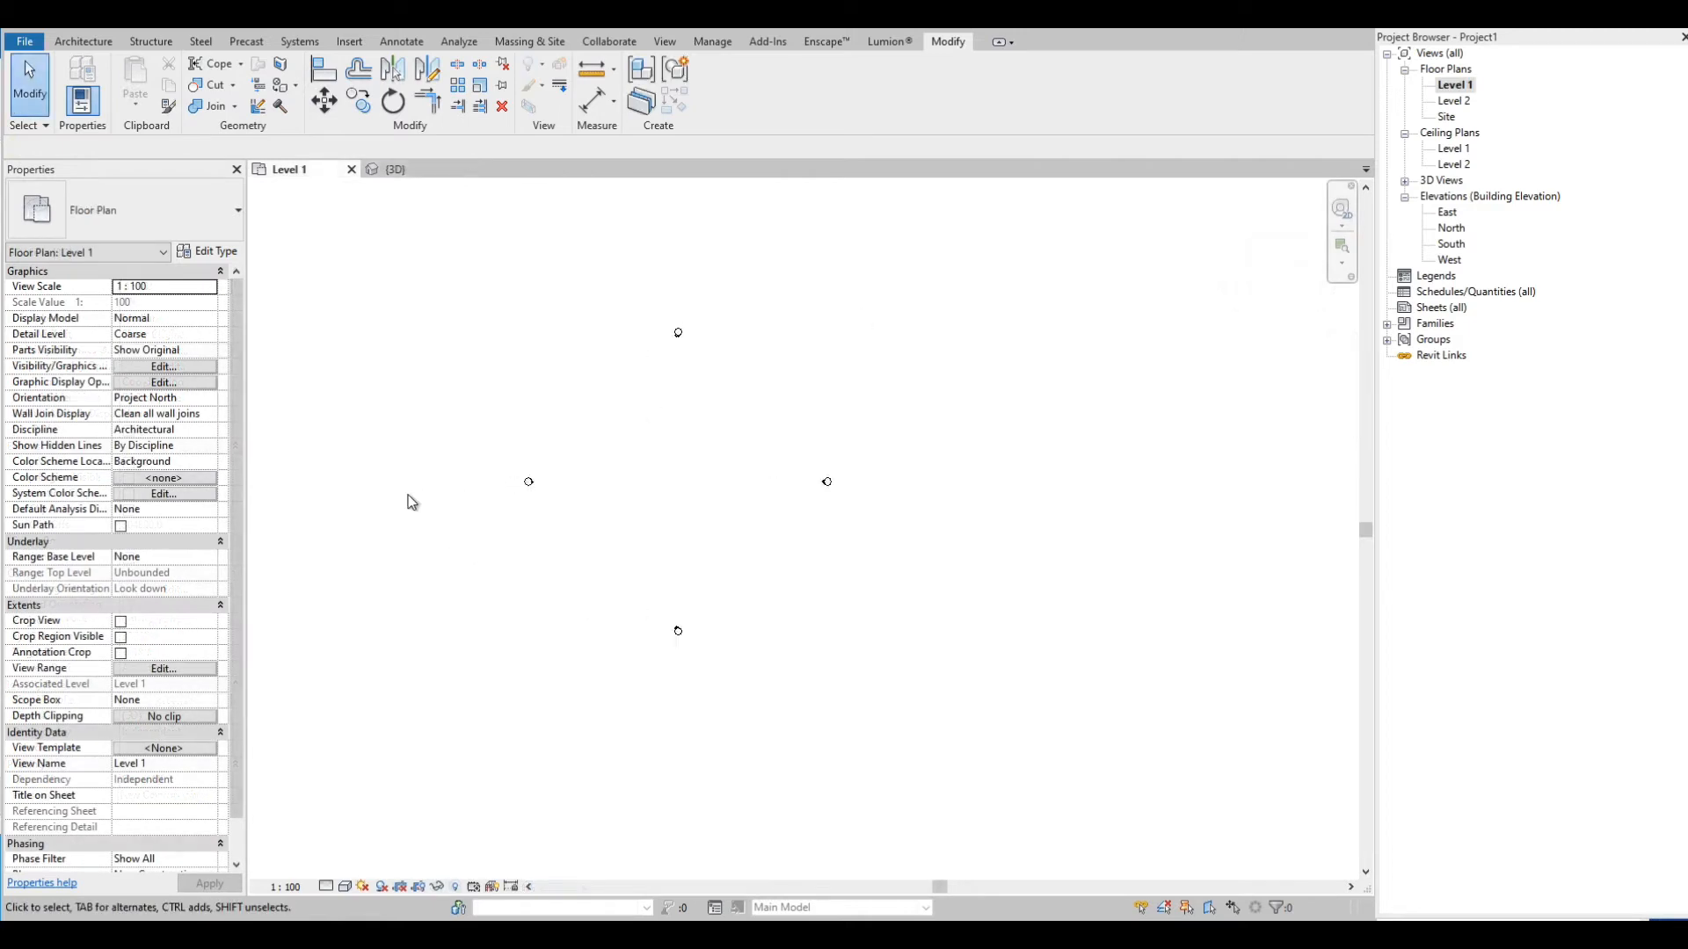
# Draw a horizontal reference plane on the Level 1 plan just above the lower elevation marker, spanning between the two side markers
pyautogui.scroll(3, 921, 323)
pyautogui.scroll(-1, 621, 651)
pyautogui.click(83, 41)
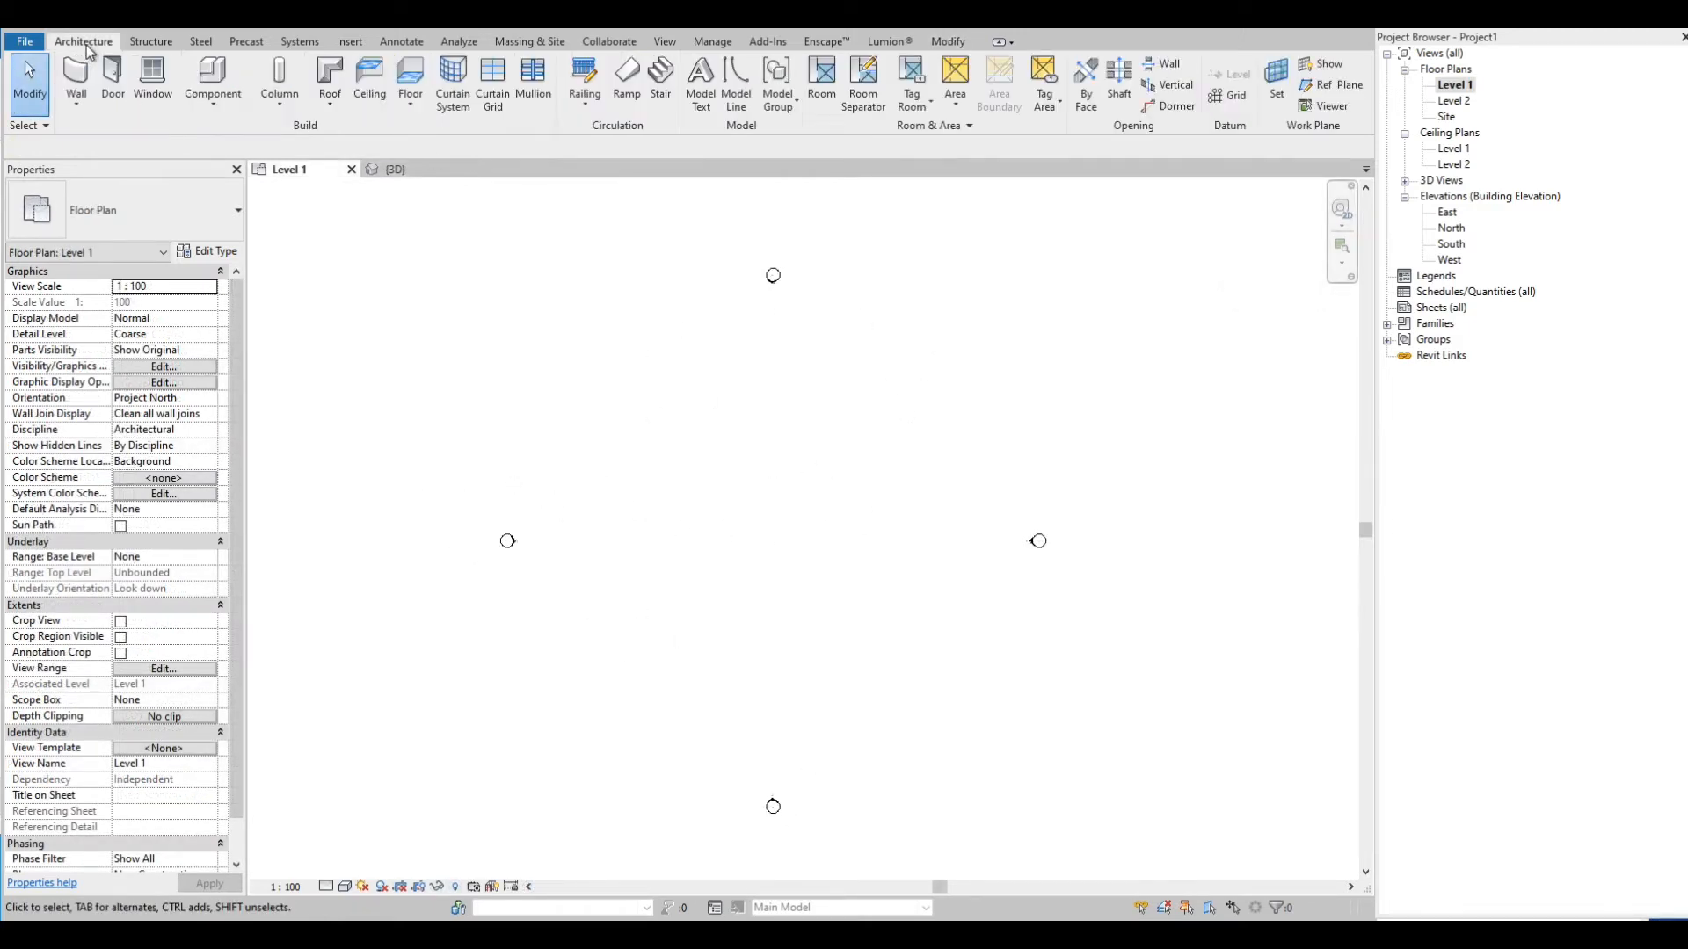
pyautogui.click(1342, 85)
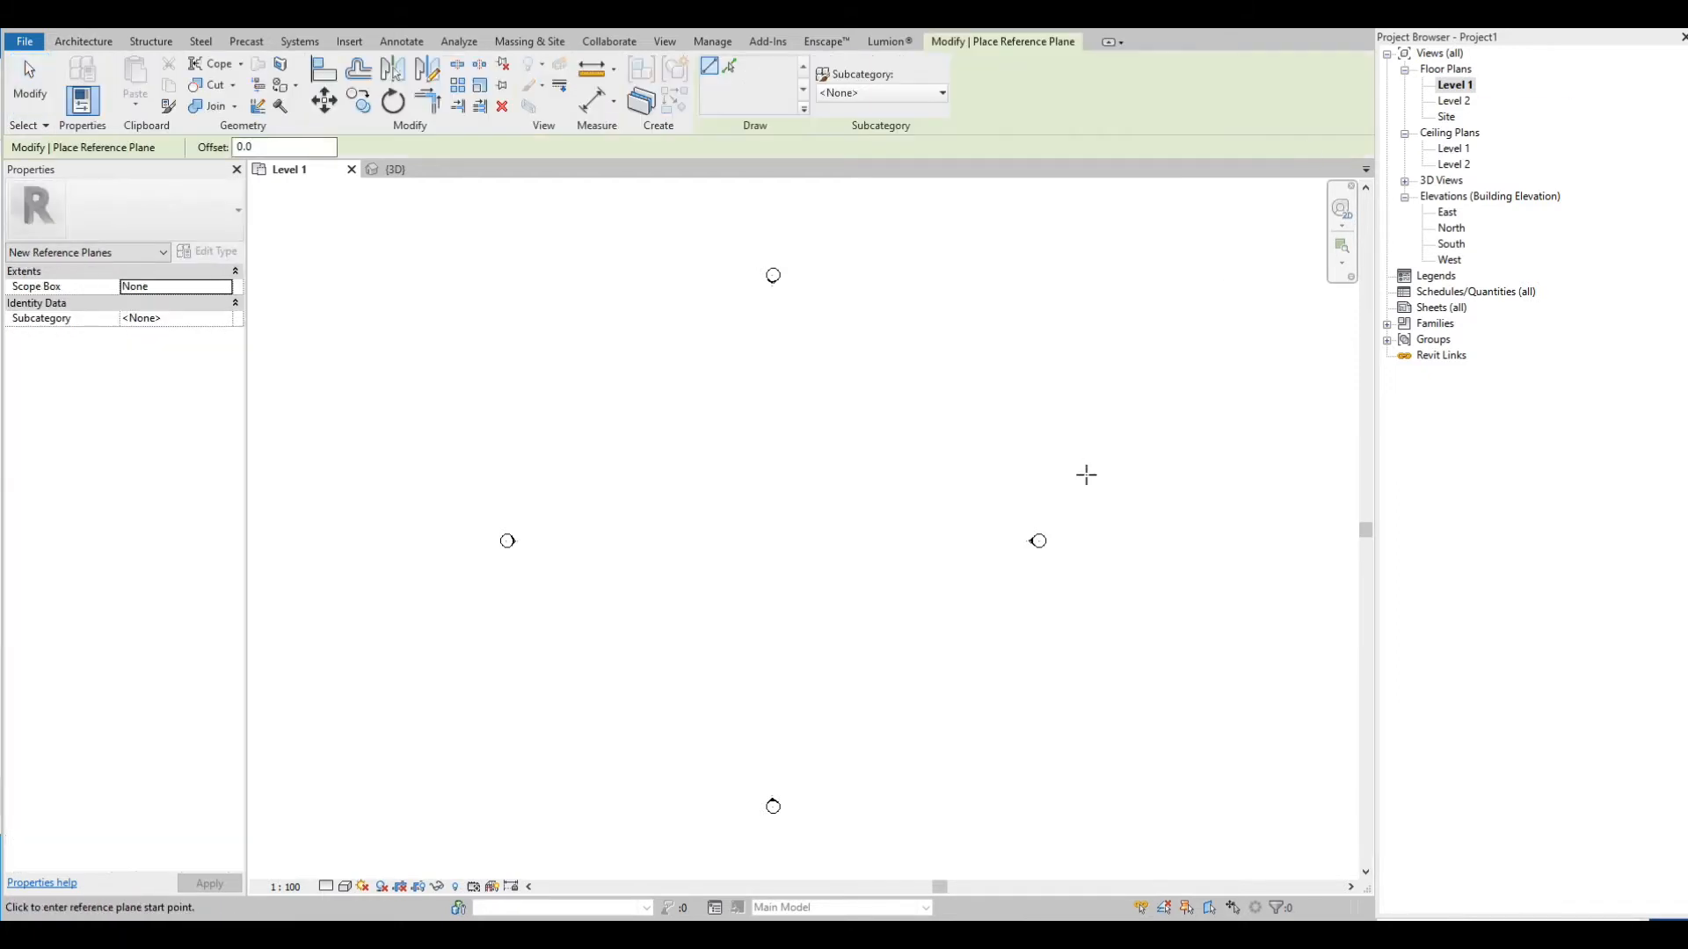
pyautogui.click(506, 771)
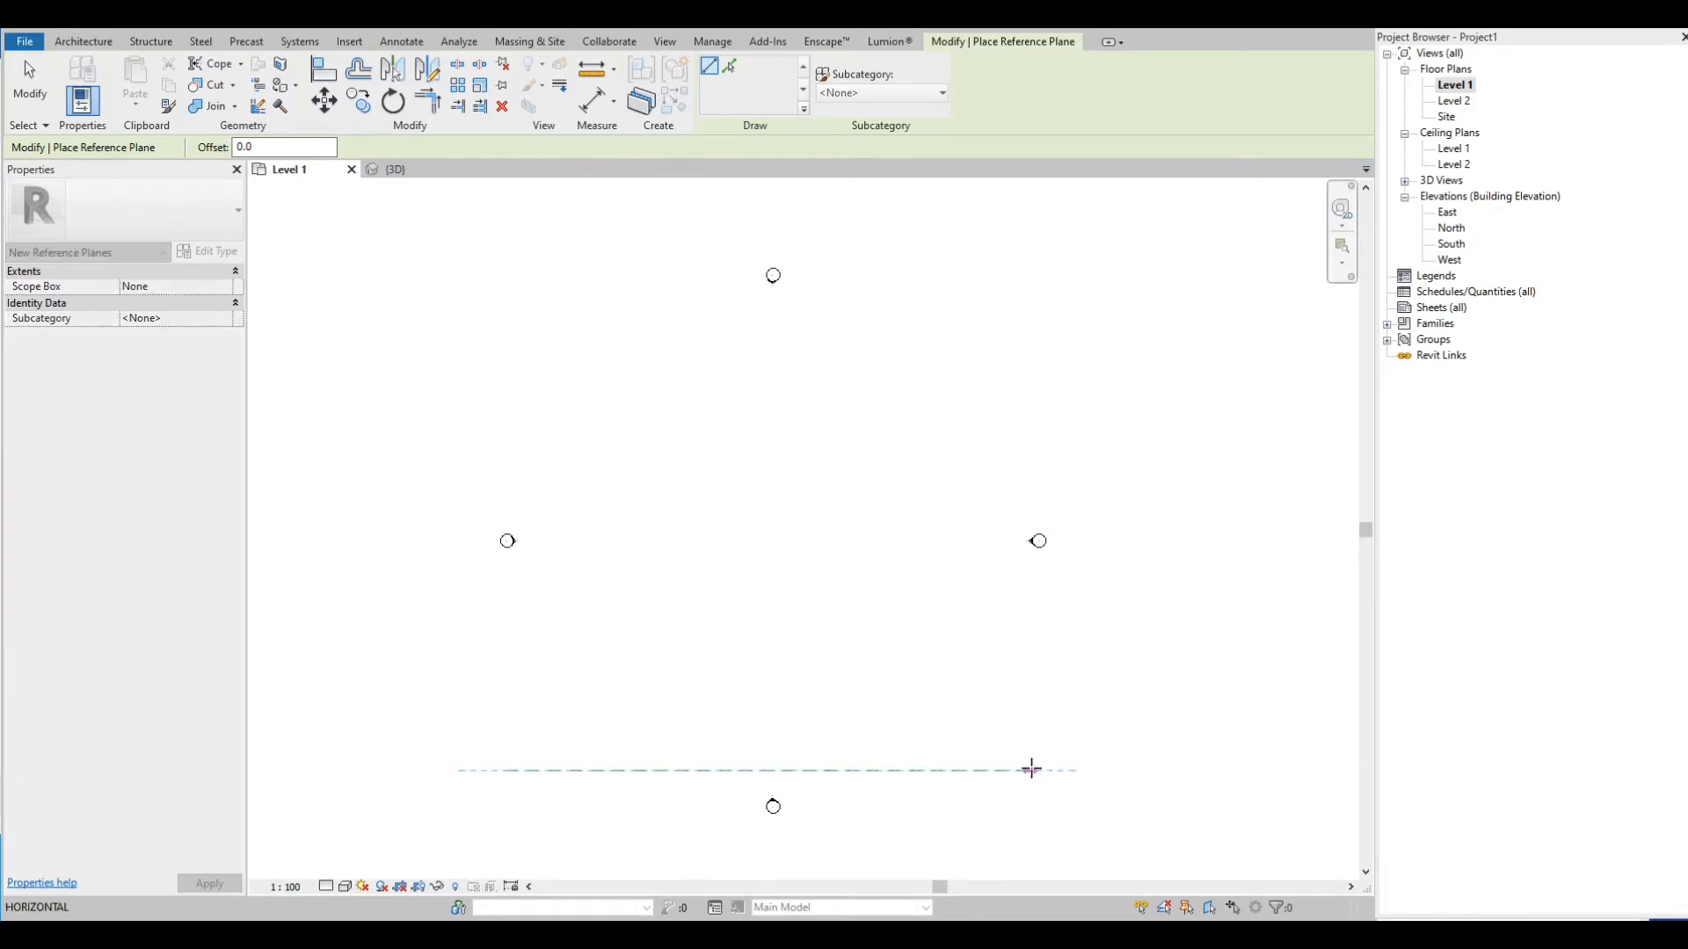
pyautogui.click(1034, 770)
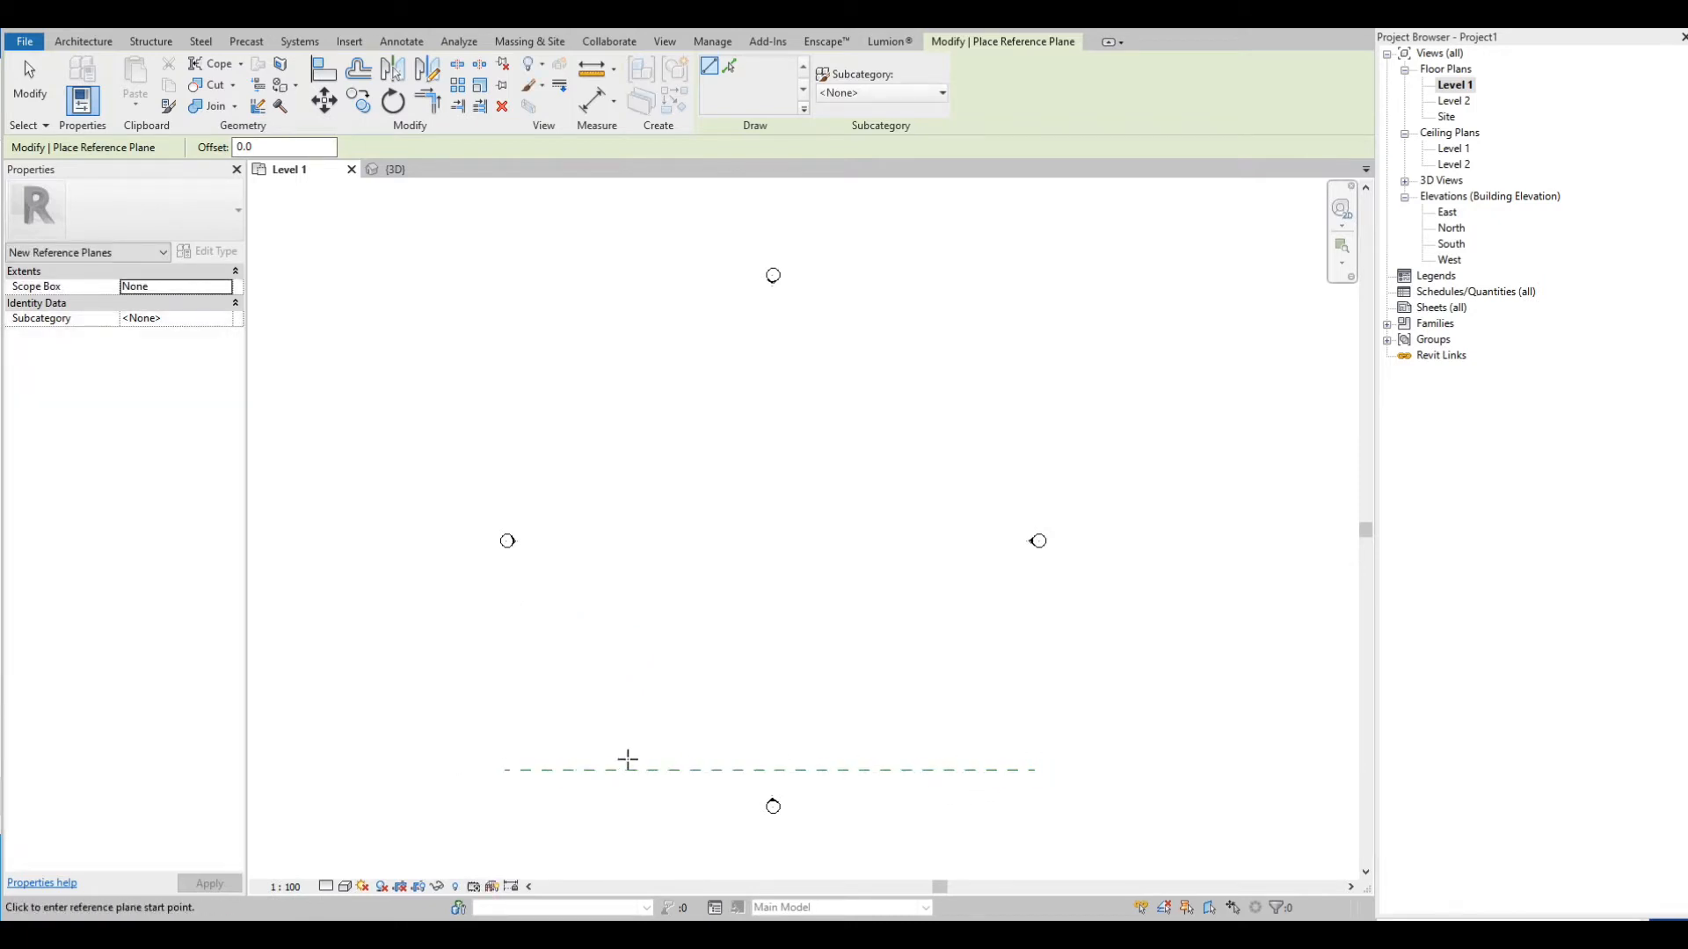
pyautogui.press('Escape')
pyautogui.press('Escape')
# Name the new horizontal reference plane 1
pyautogui.click(606, 771)
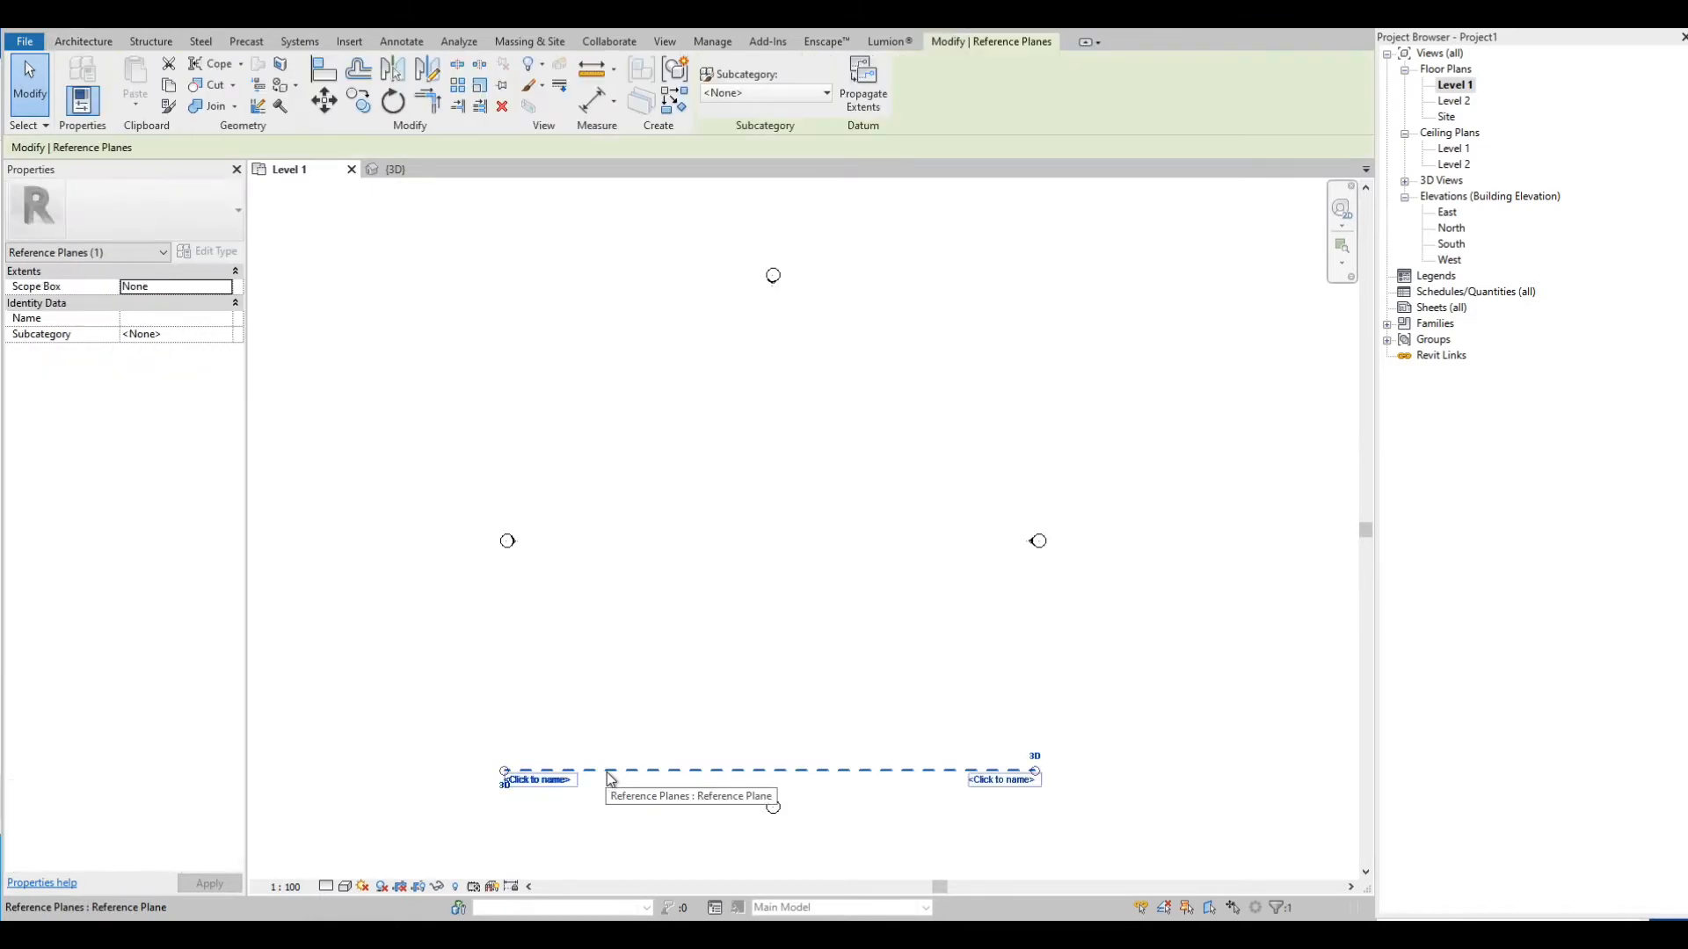
pyautogui.click(141, 319)
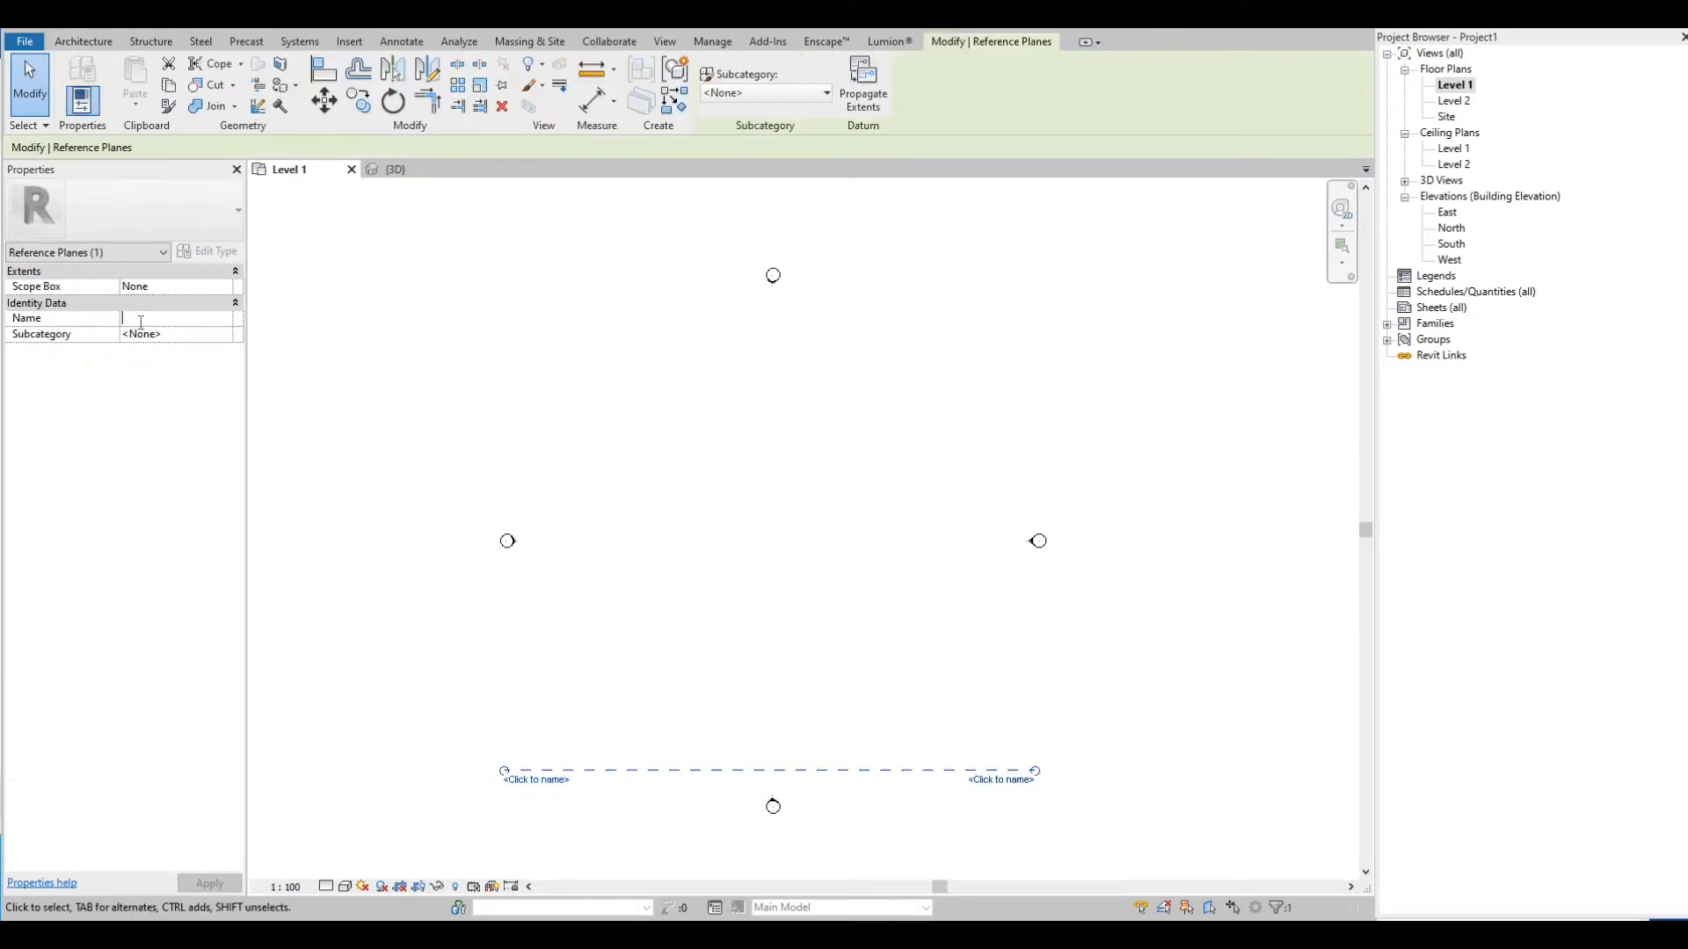
pyautogui.write('1')
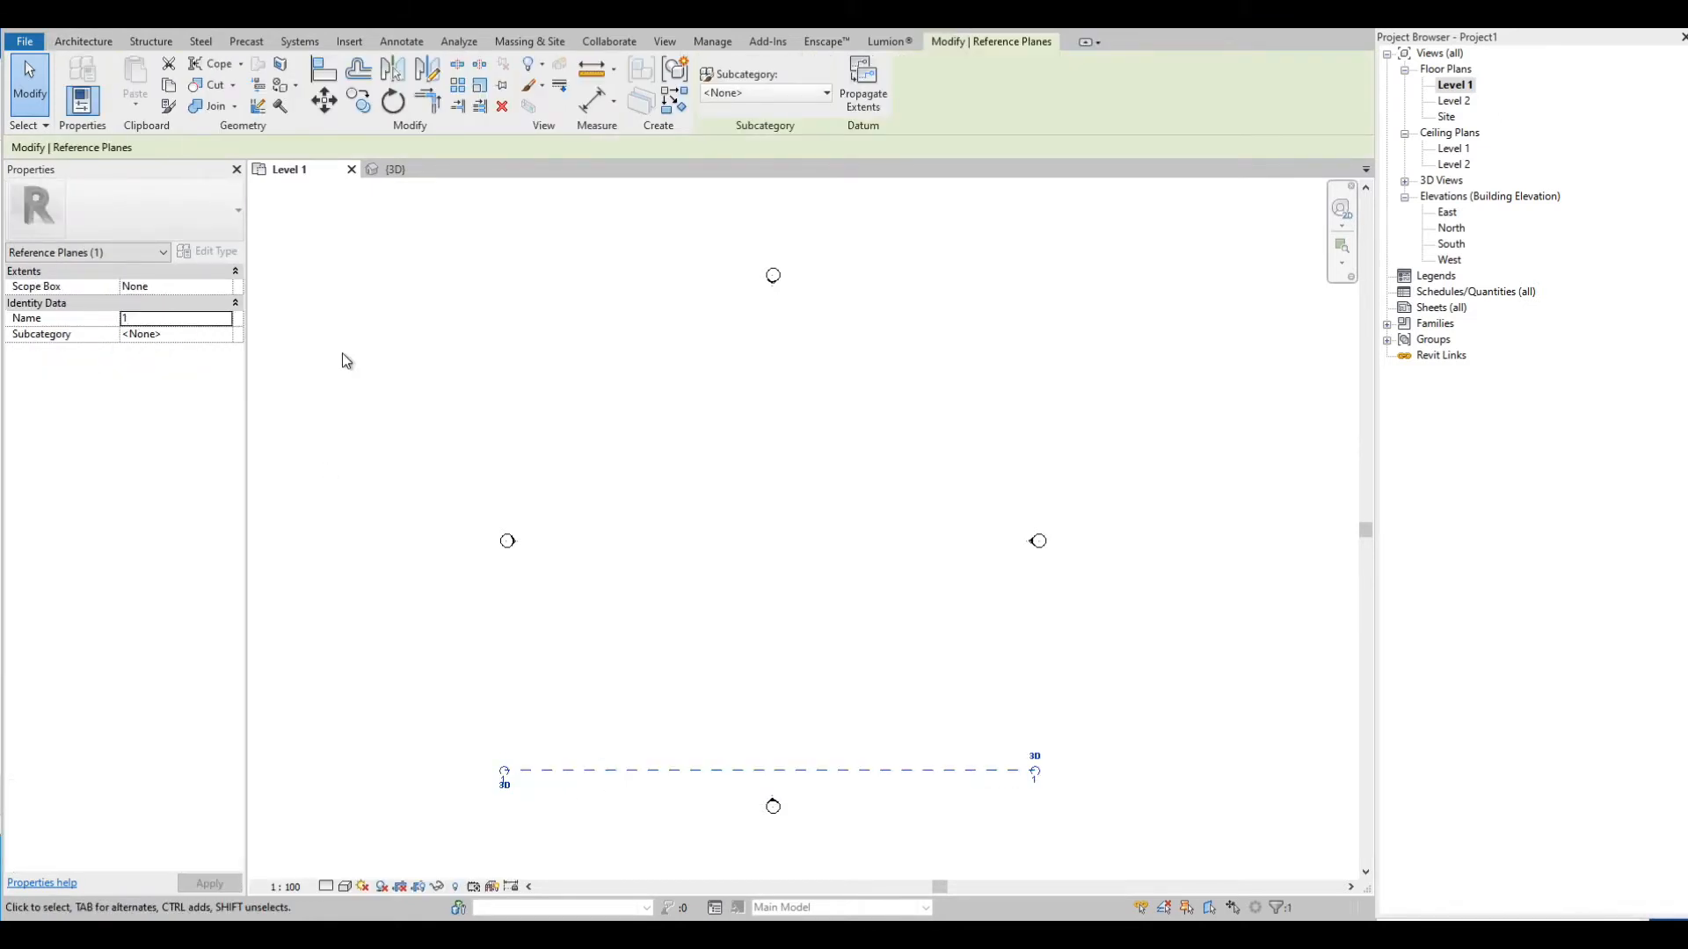
pyautogui.click(342, 352)
# Copy reference plane 1 vertically upward by 10000 to make the second plane
pyautogui.click(634, 770)
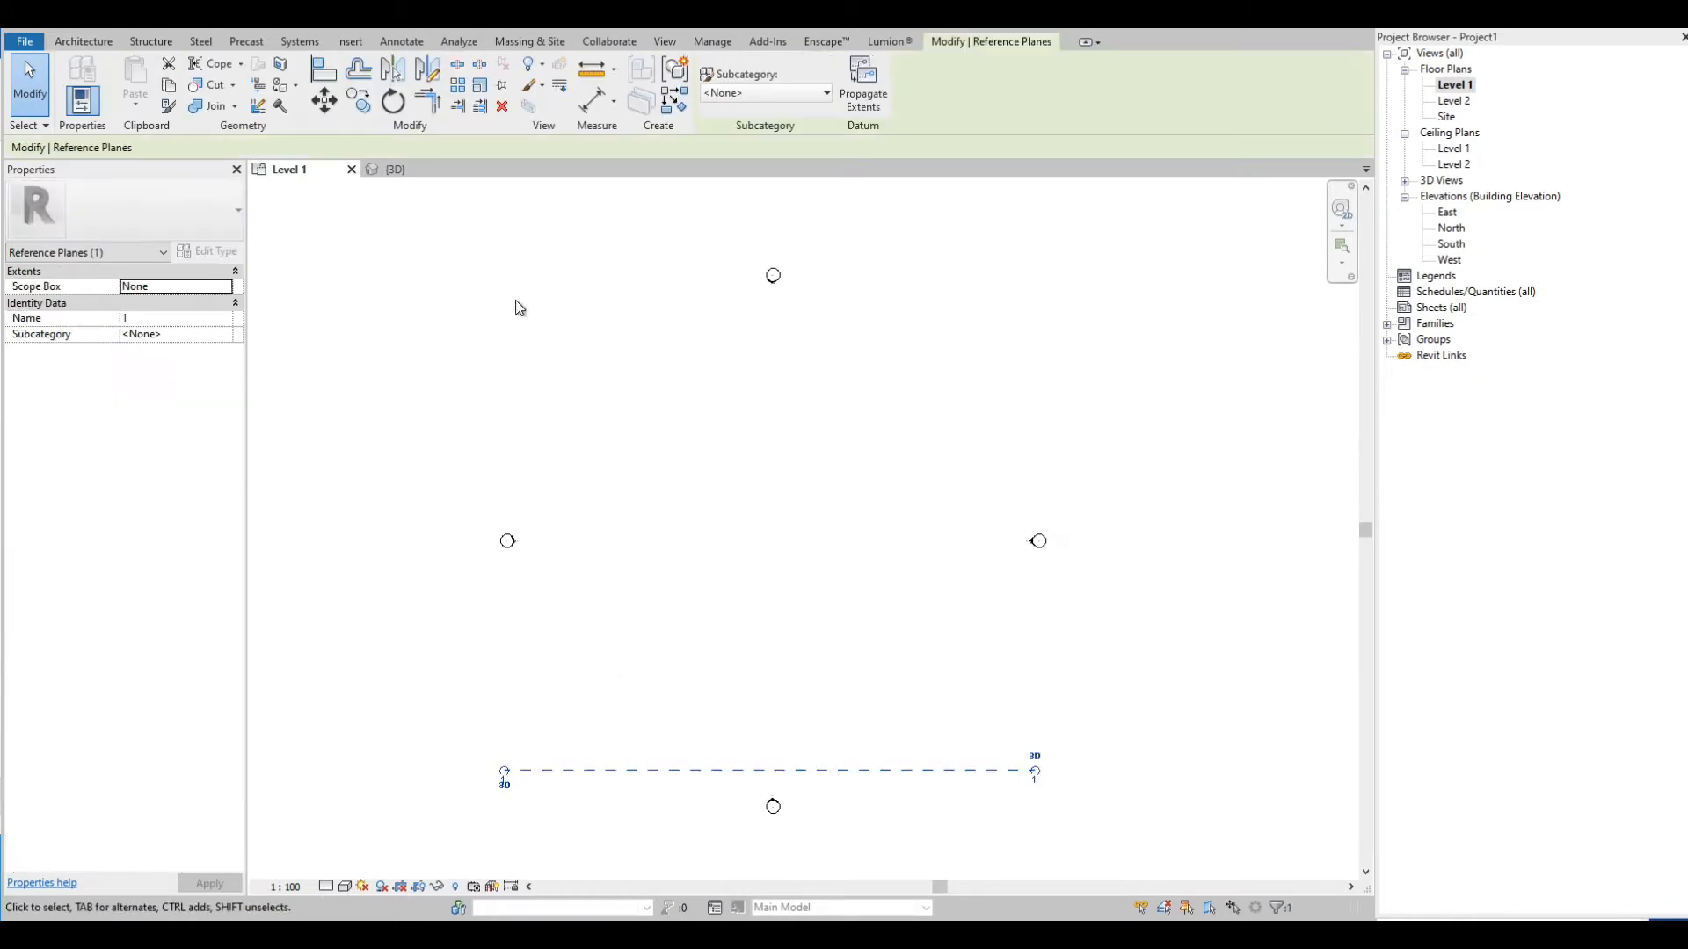
pyautogui.click(358, 101)
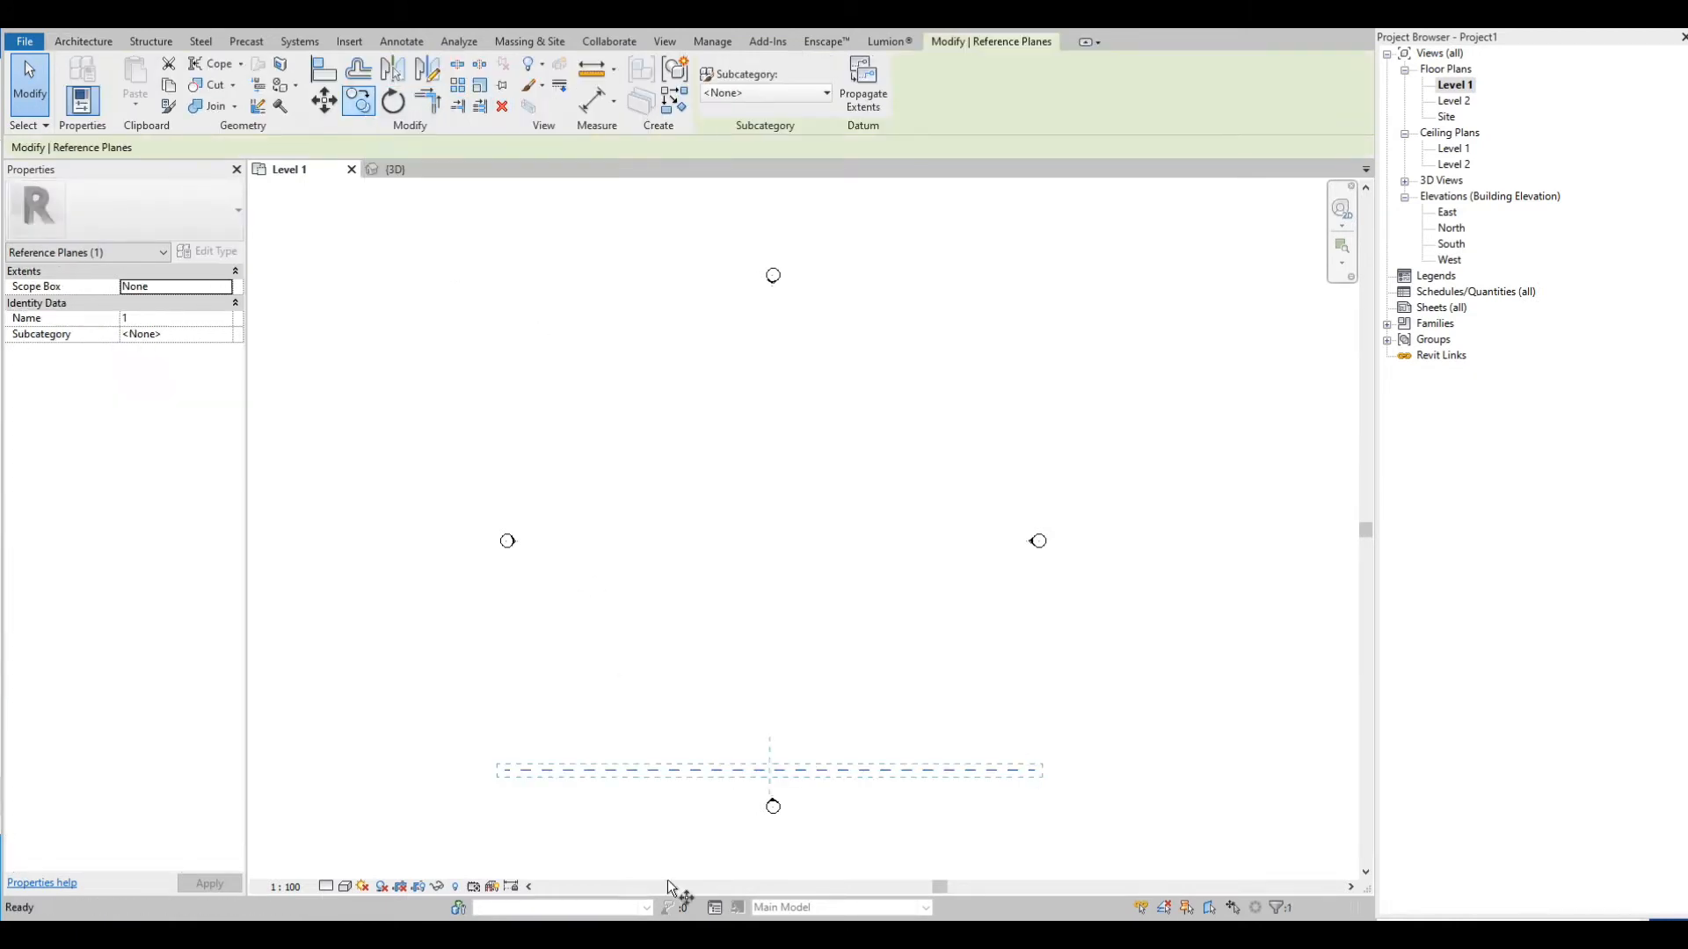
pyautogui.click(603, 770)
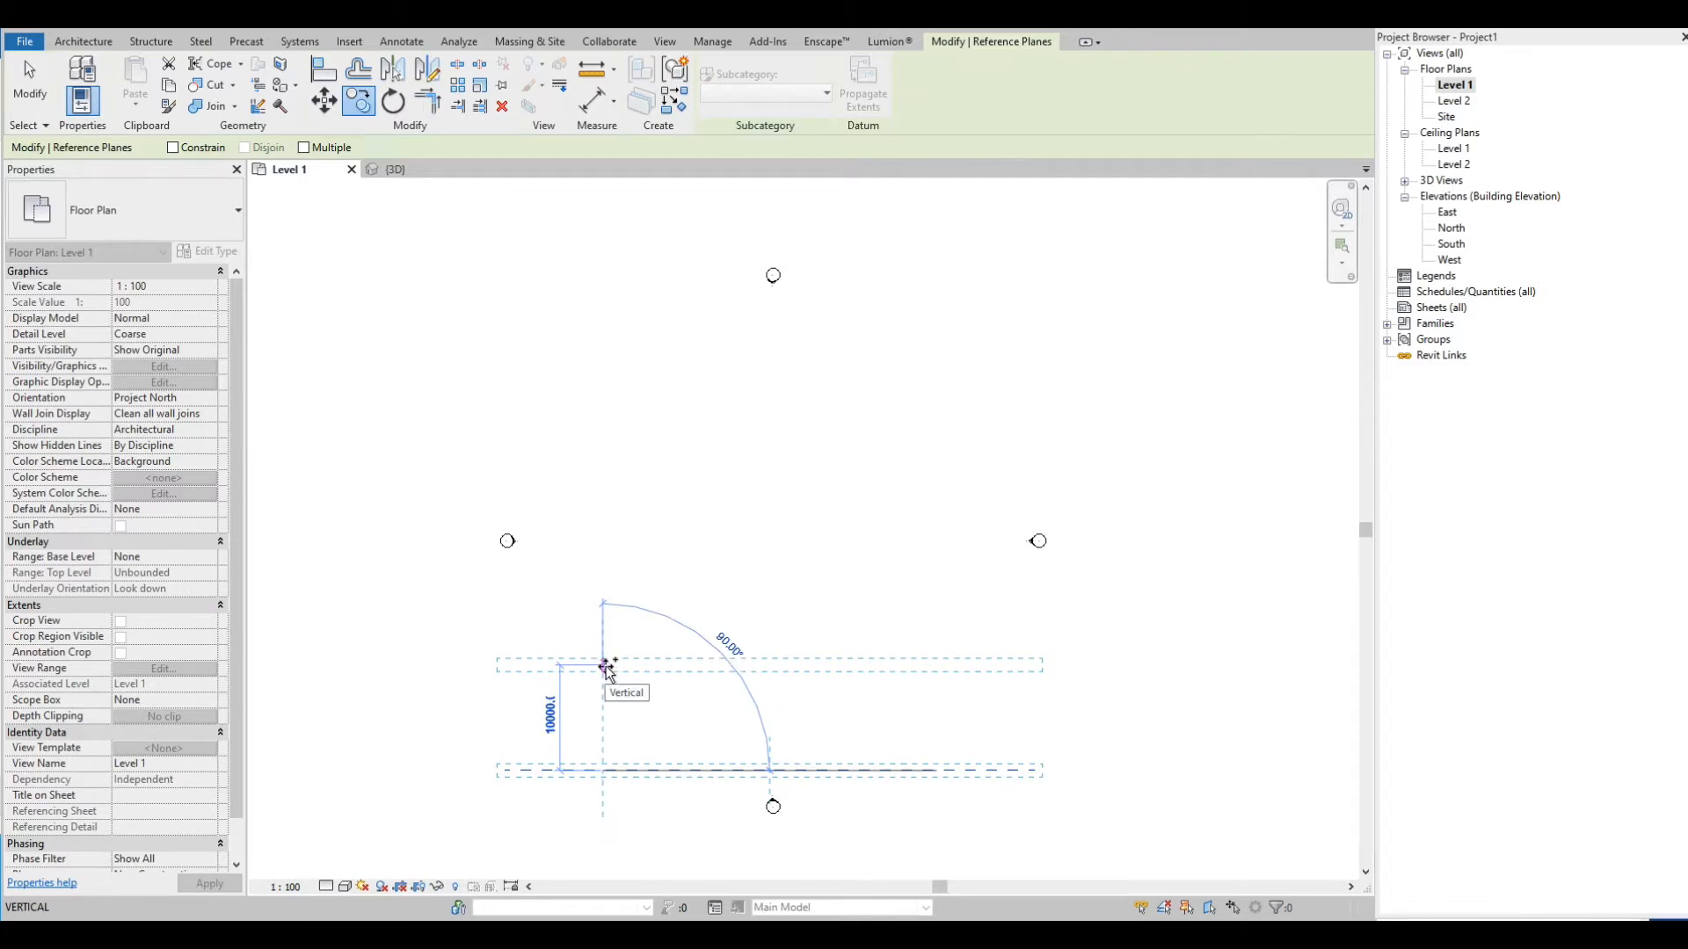
pyautogui.click(606, 667)
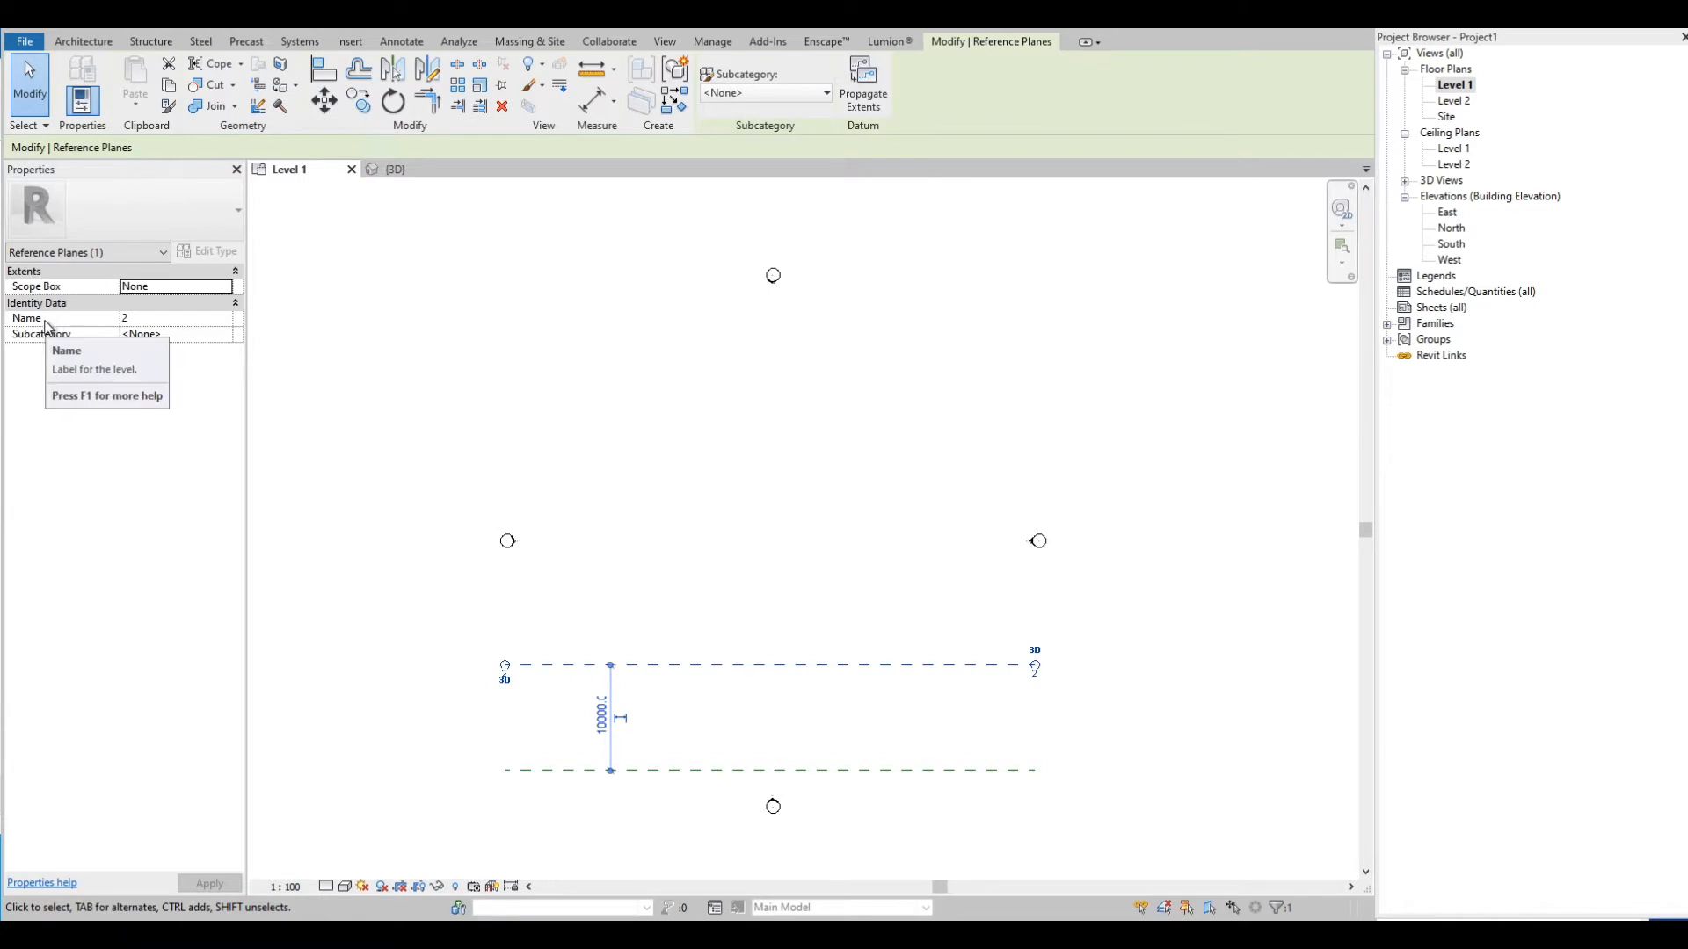
# Copy reference plane 2 upward by 10000, using the distance between the first two planes, to make the third plane
pyautogui.click(578, 721)
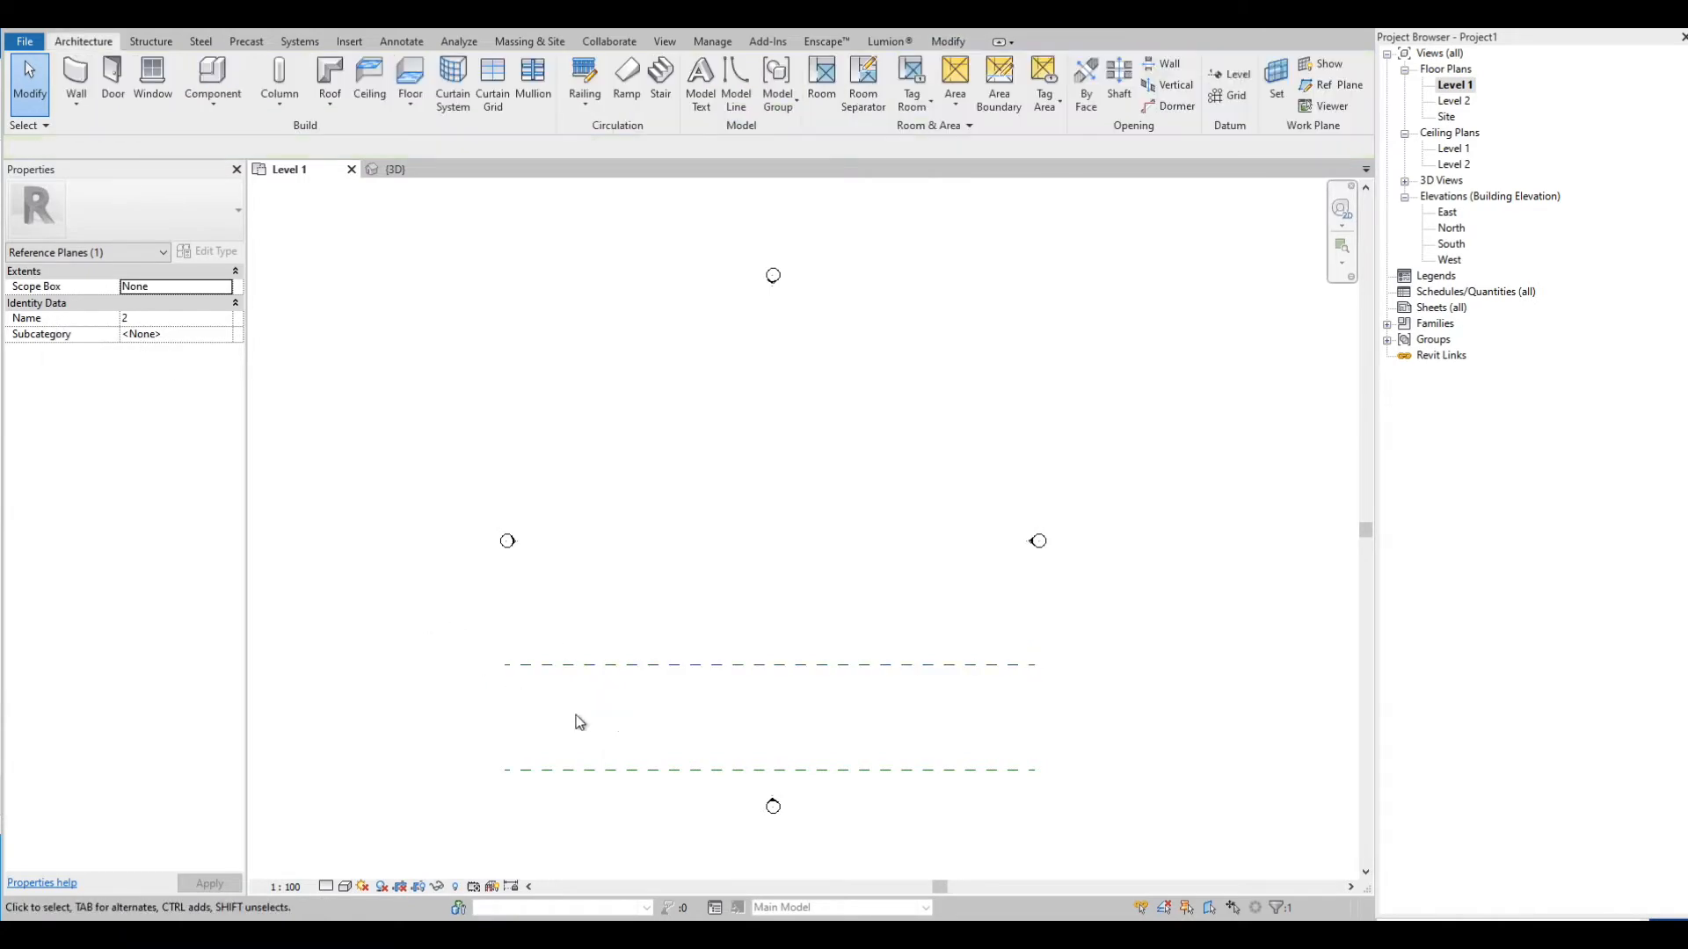
pyautogui.click(698, 667)
pyautogui.click(355, 104)
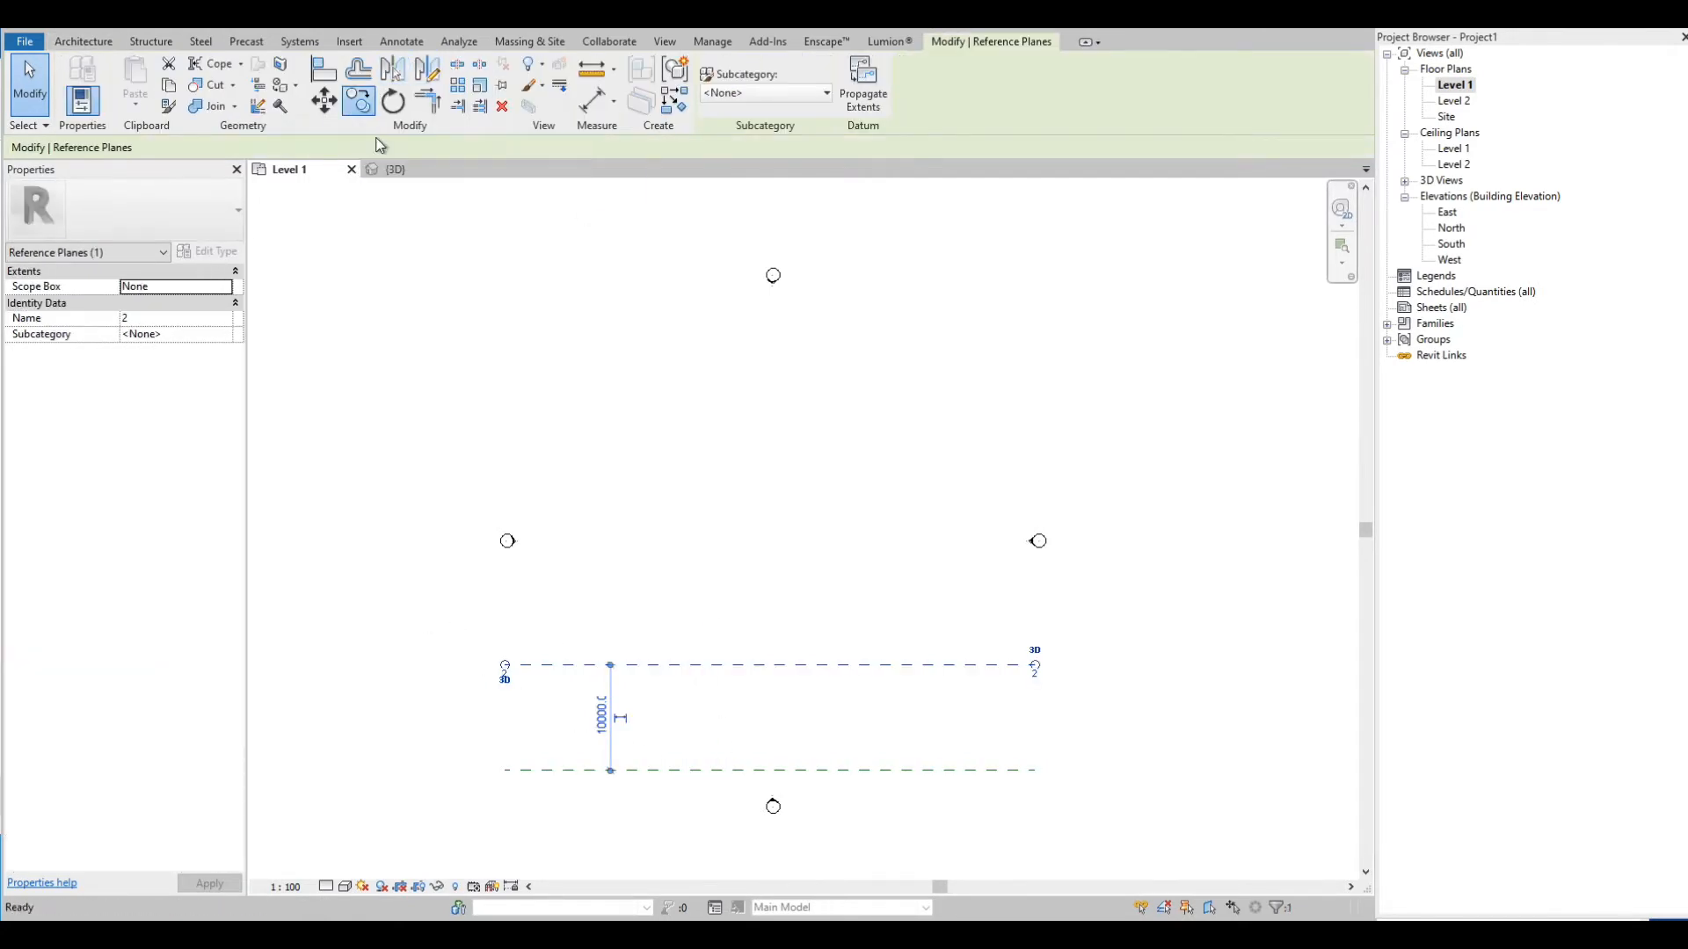
pyautogui.click(676, 729)
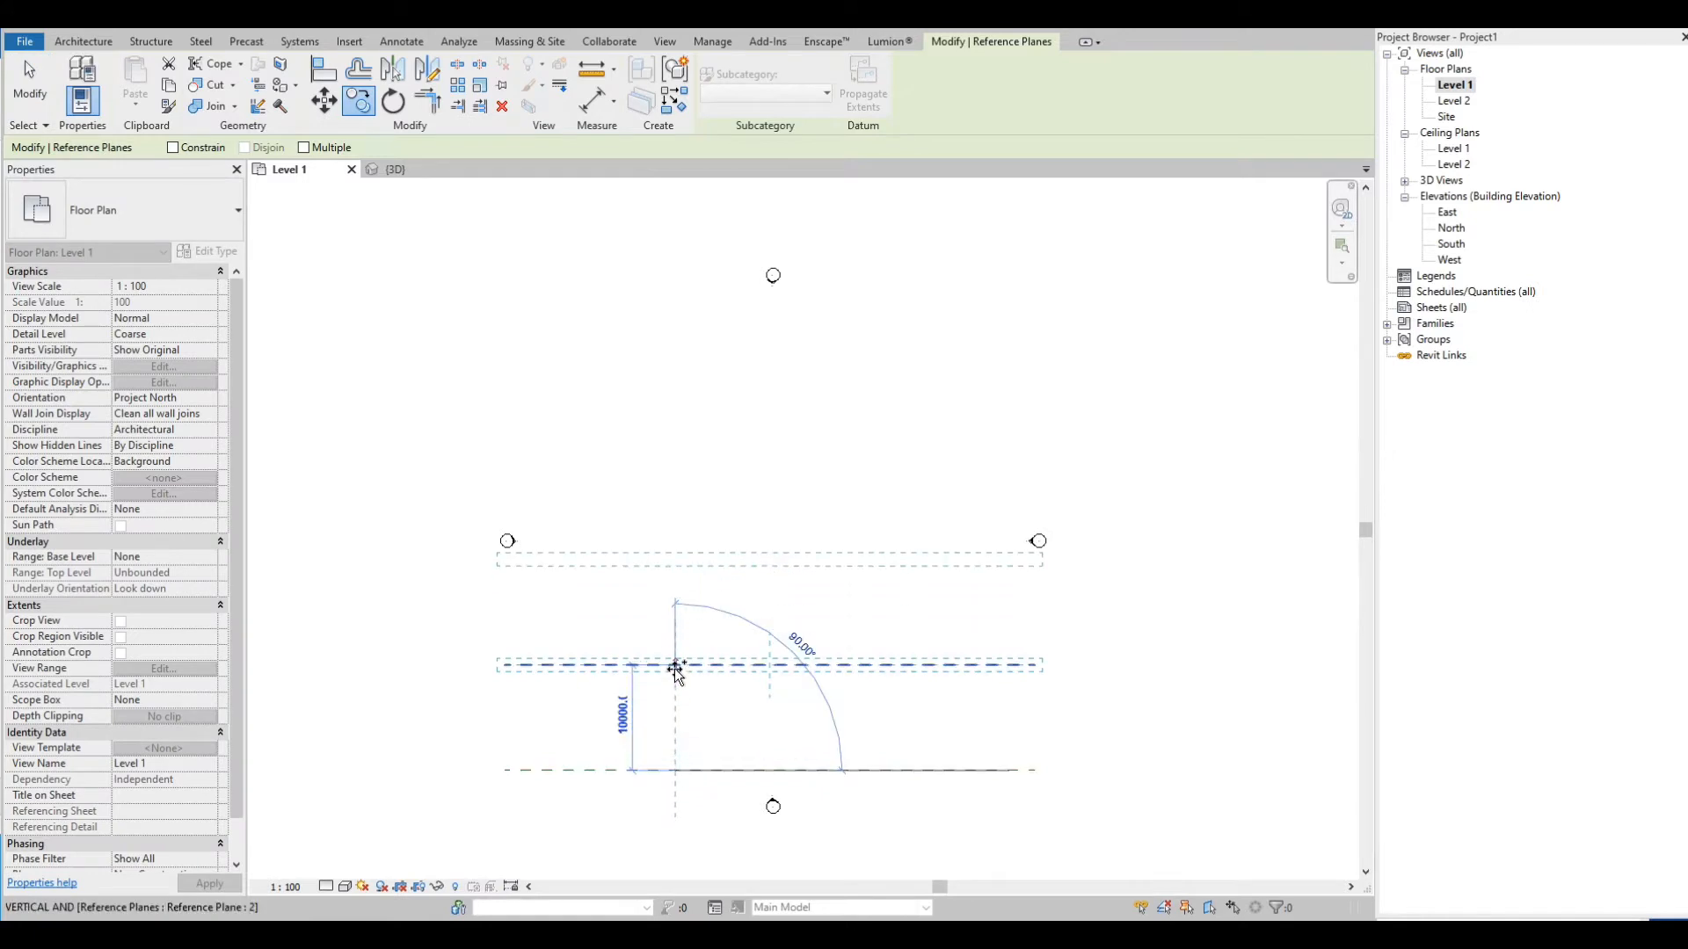
pyautogui.click(675, 670)
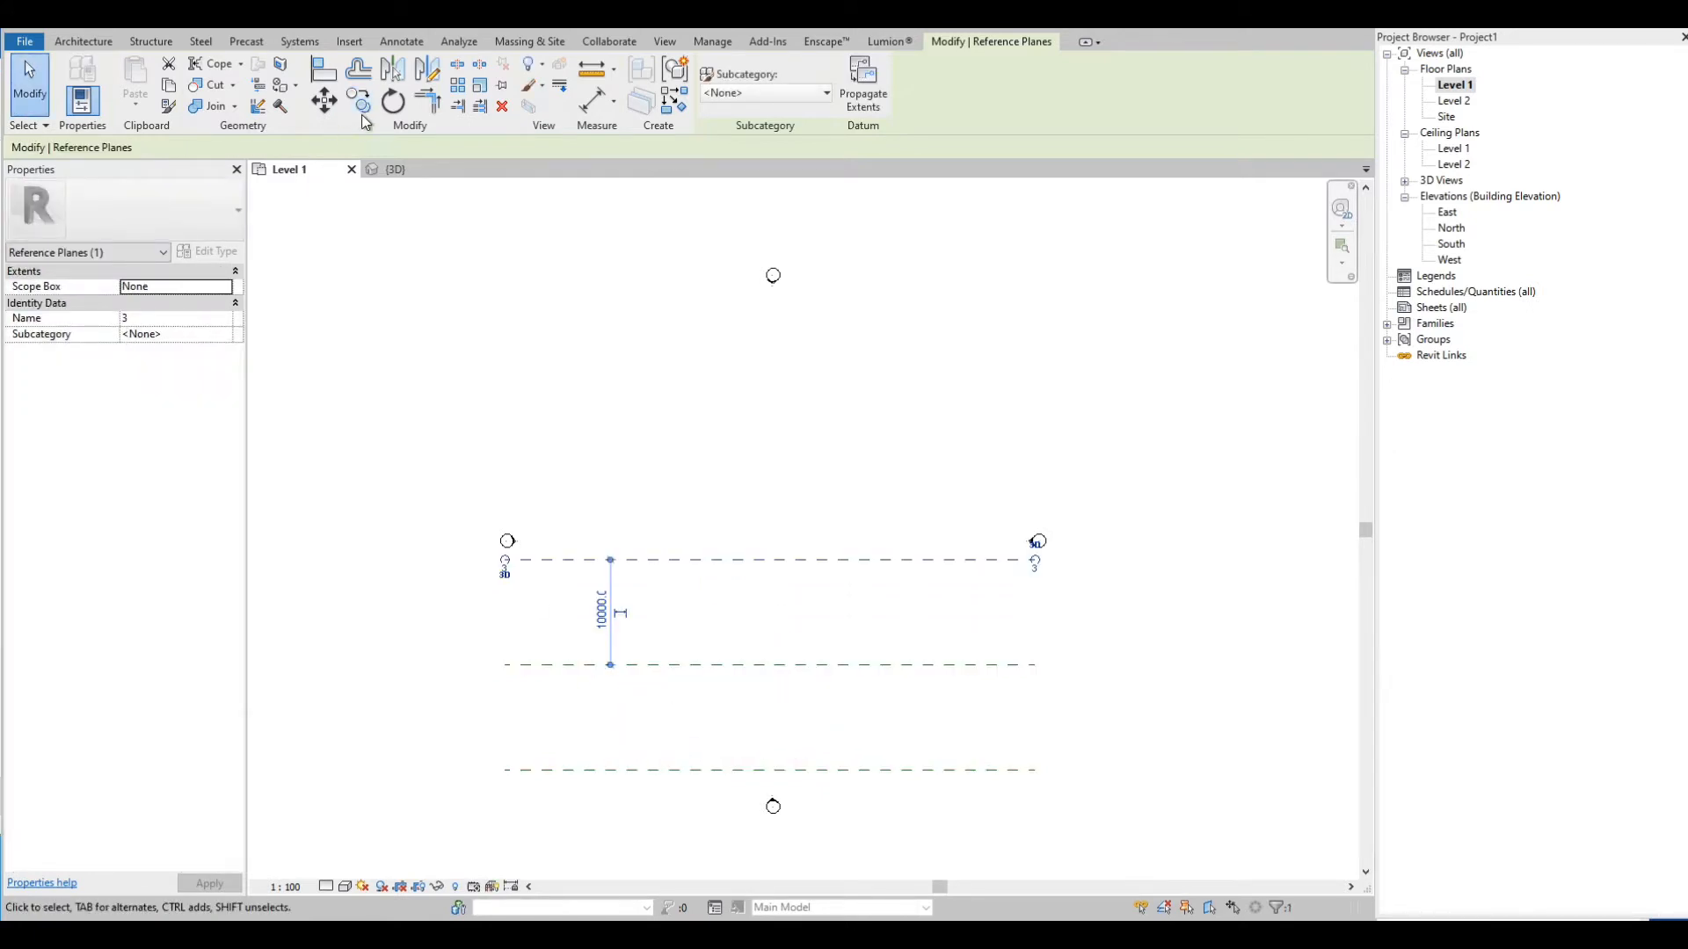
# Copy reference plane 3 upward by 10000, using the spacing between planes 2 and 3, to make the fourth plane
pyautogui.click(361, 102)
pyautogui.click(680, 664)
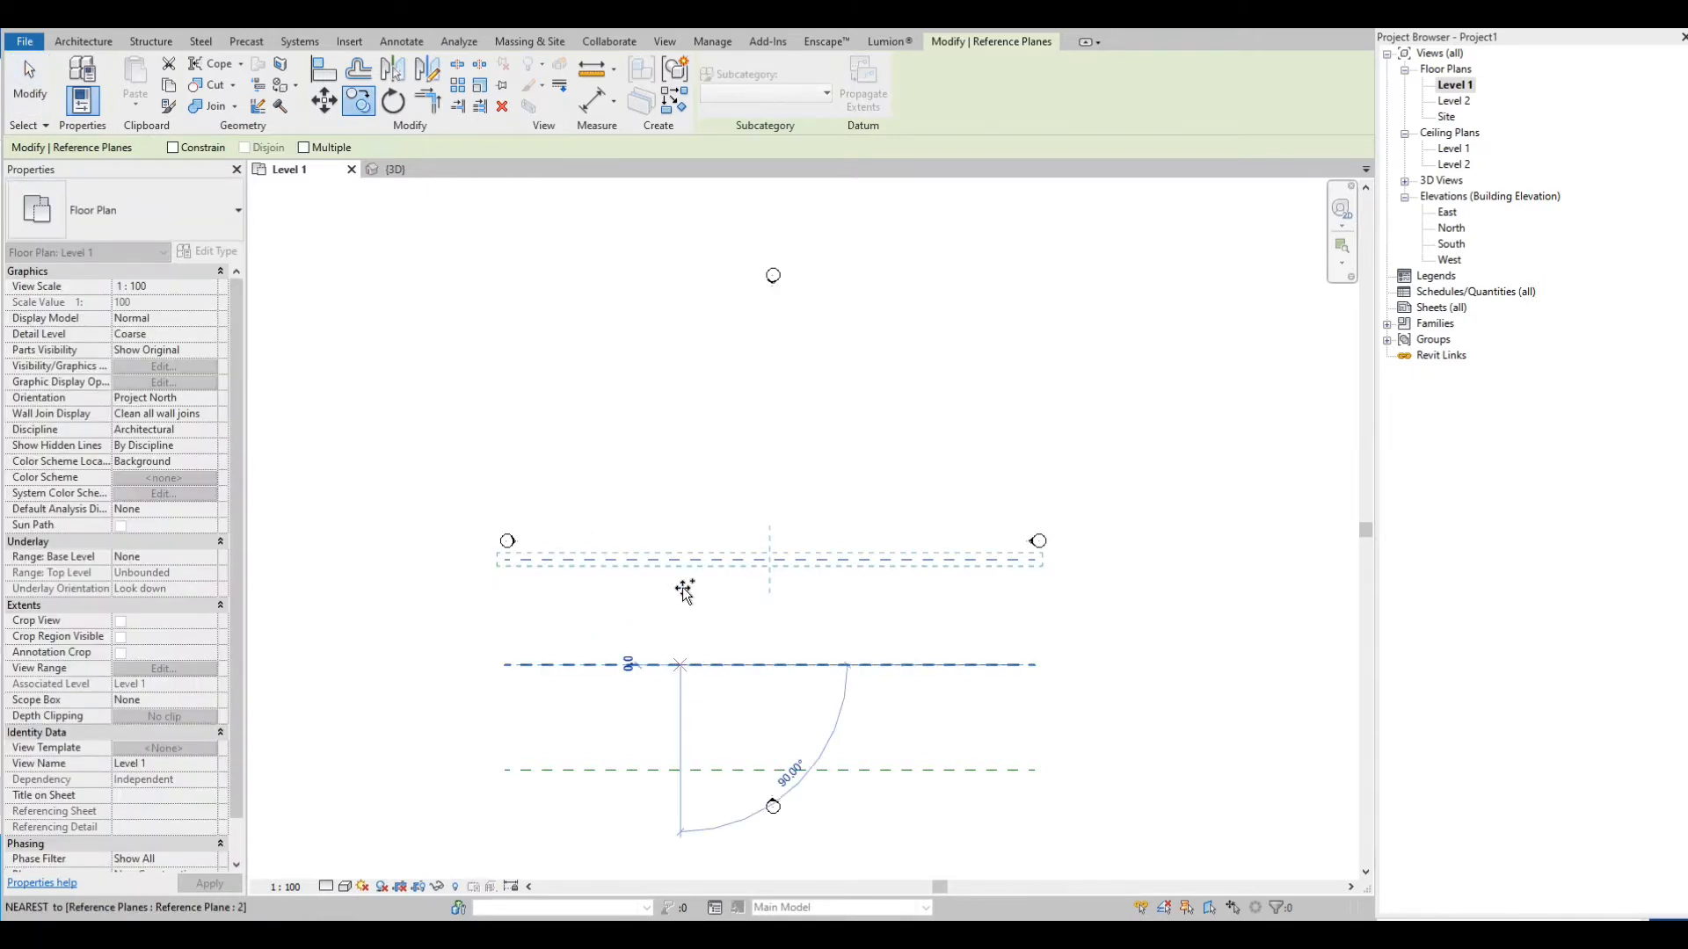
pyautogui.click(674, 559)
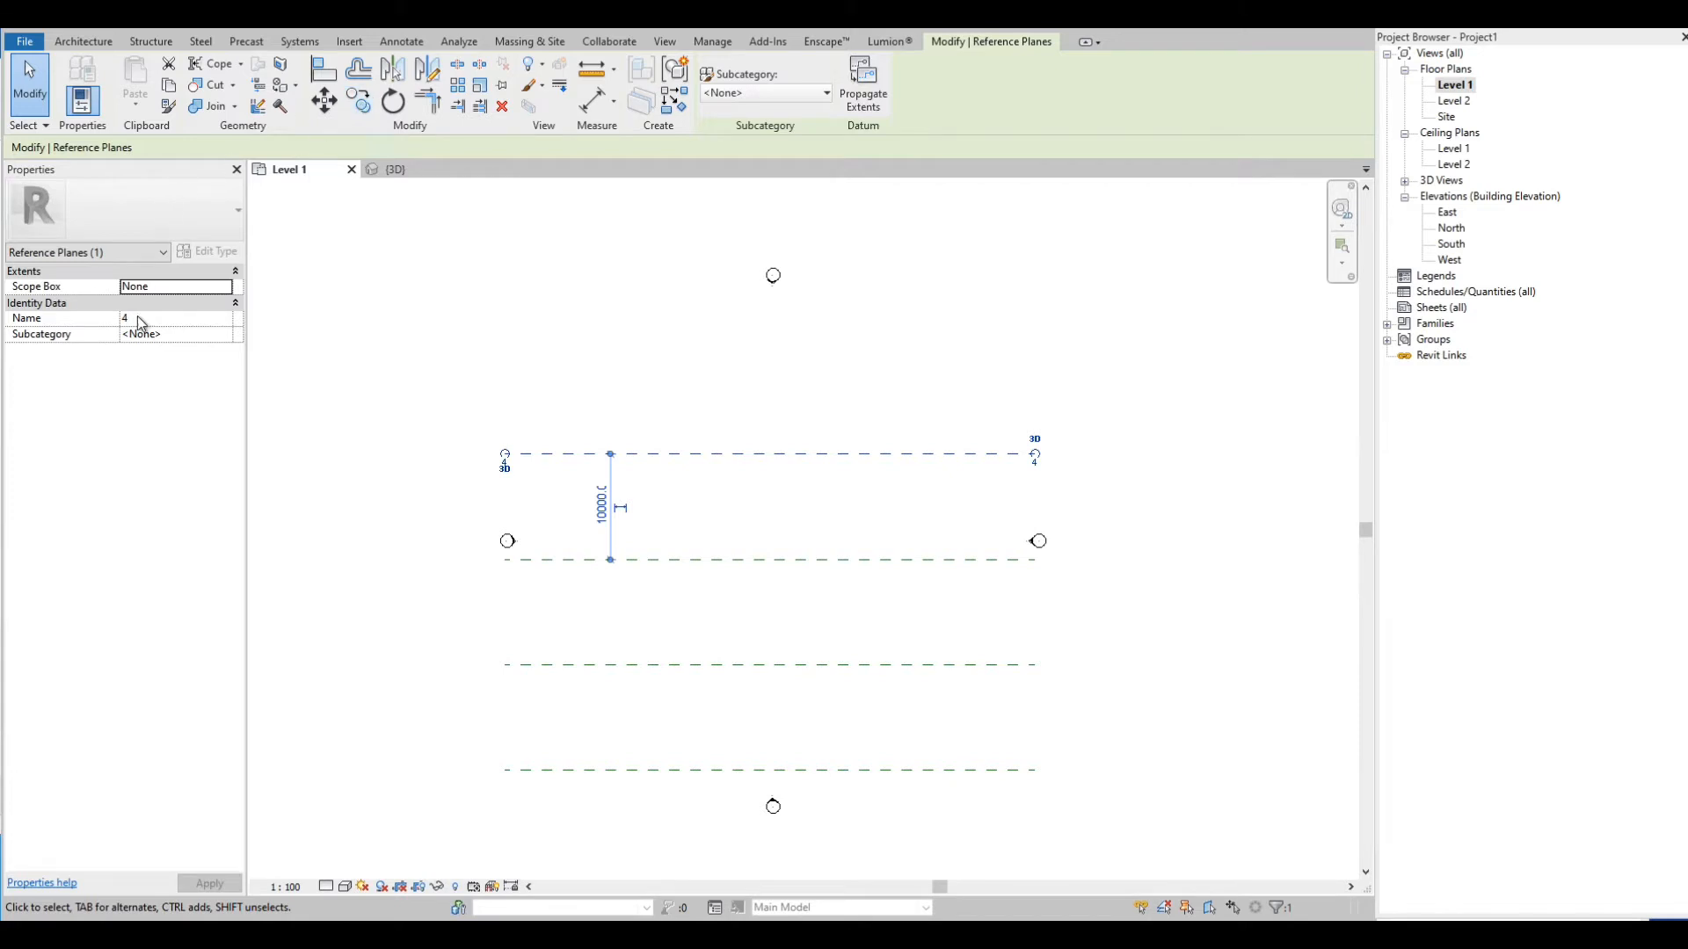
# Copy reference plane 4 upward by 10000 to make the fifth plane, and clear the selection
pyautogui.click(358, 100)
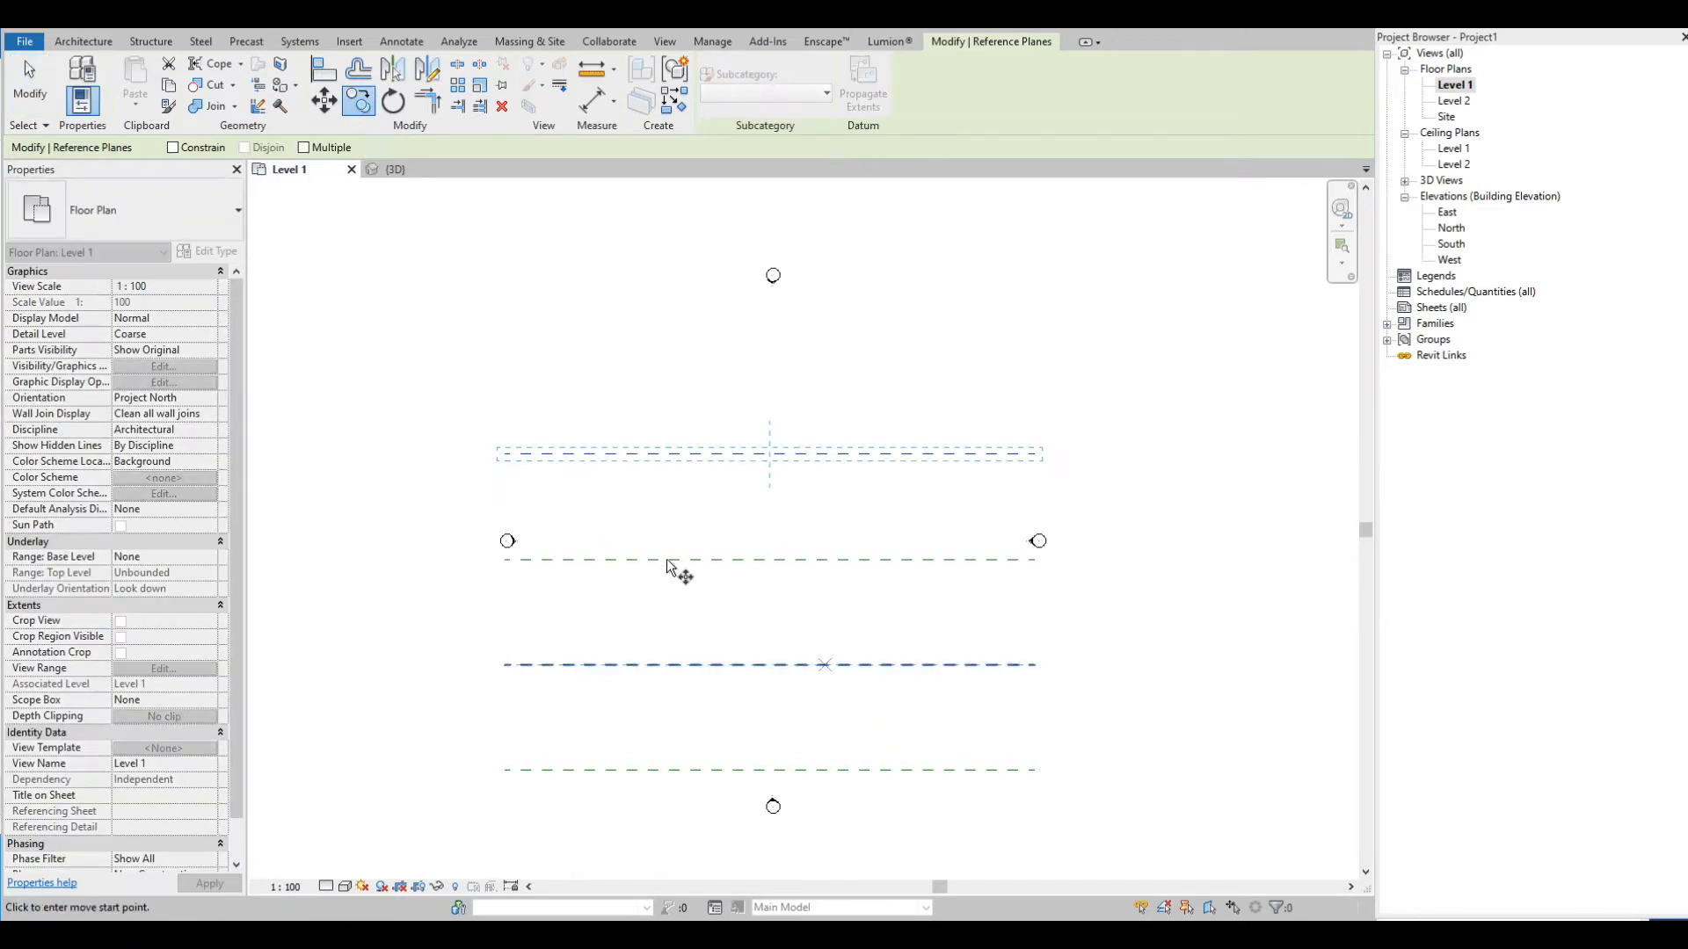
pyautogui.click(655, 559)
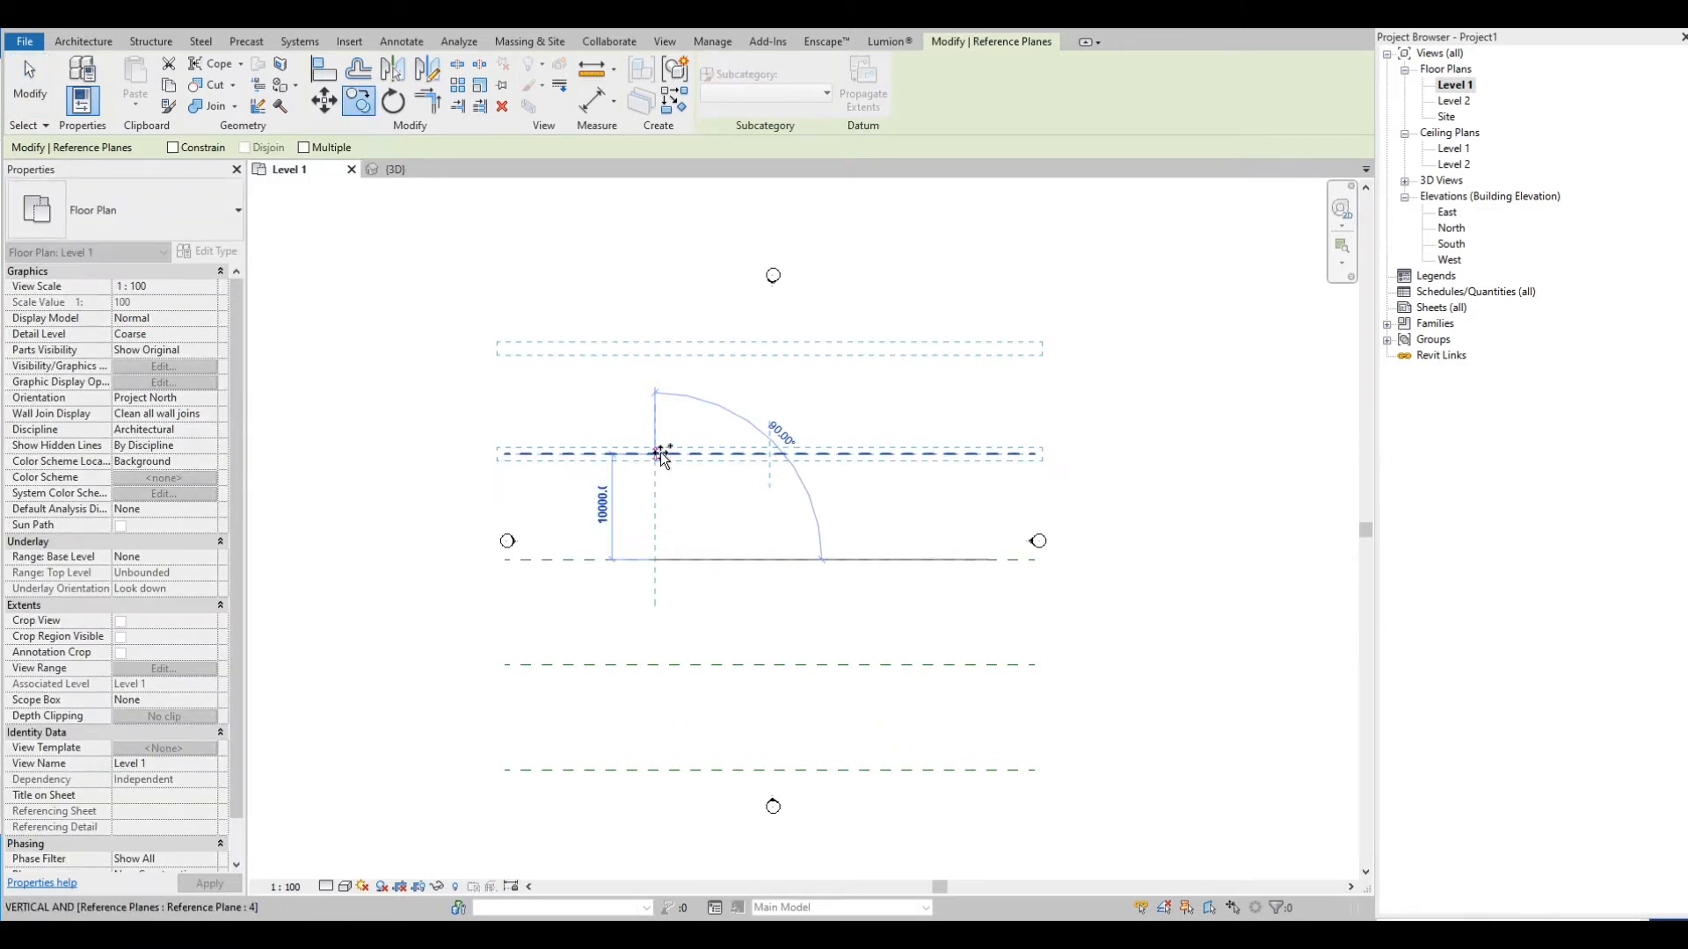
pyautogui.click(661, 452)
pyautogui.scroll(-1, 518, 242)
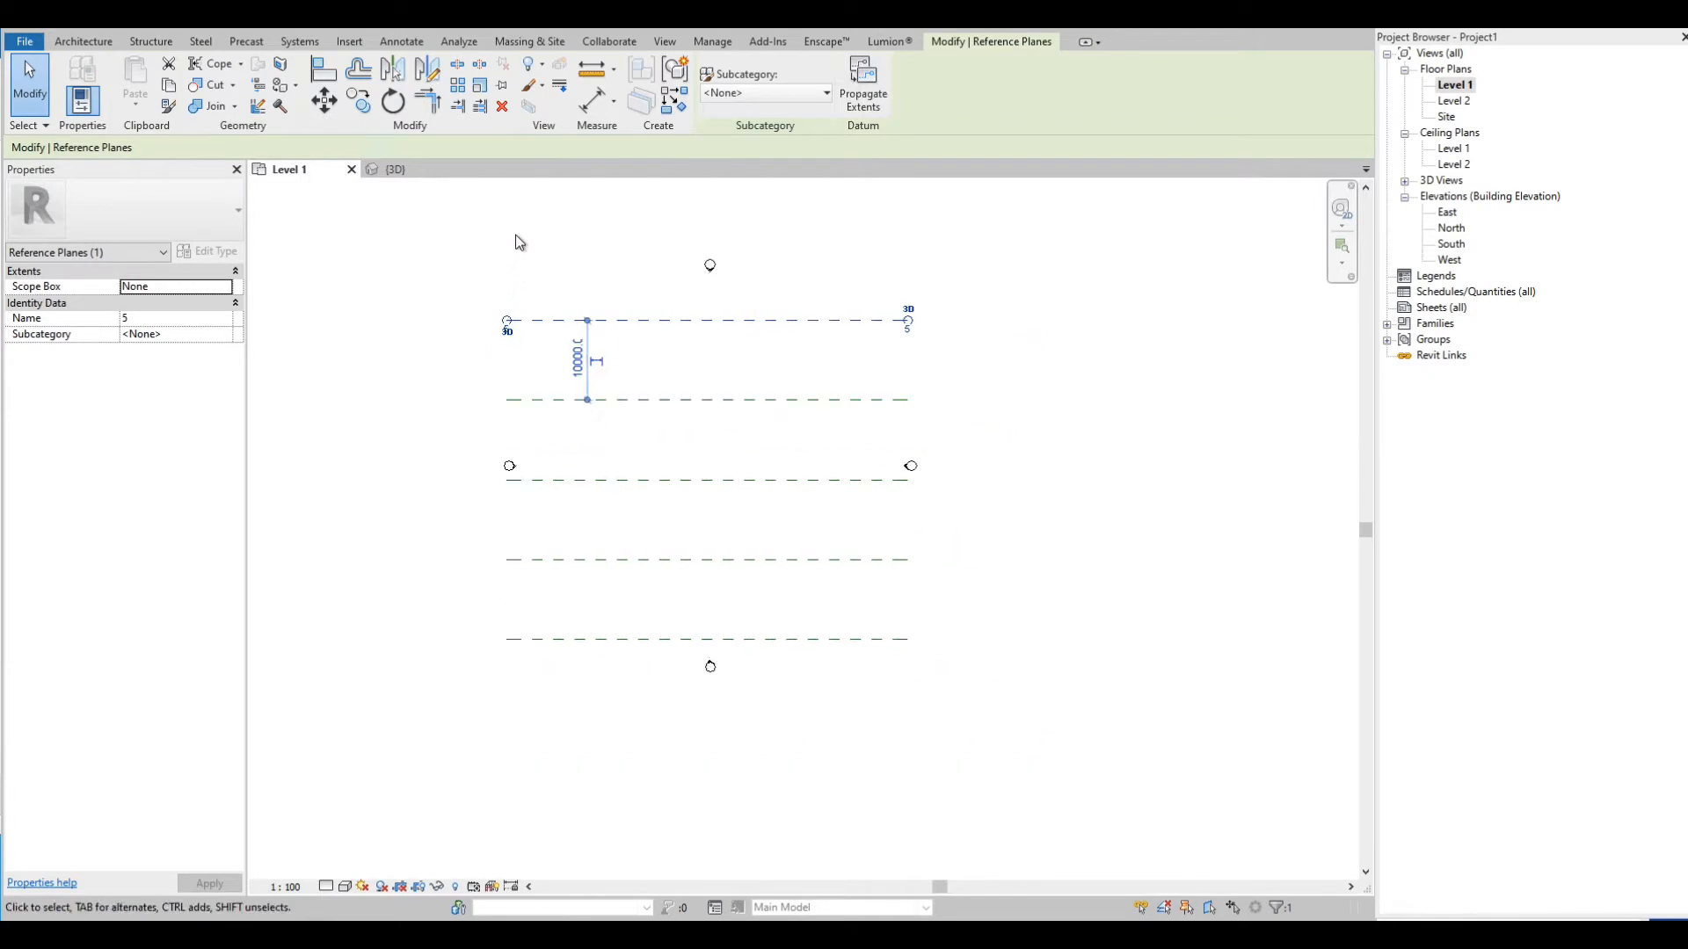
pyautogui.scroll(1, 437, 289)
pyautogui.press('Escape')
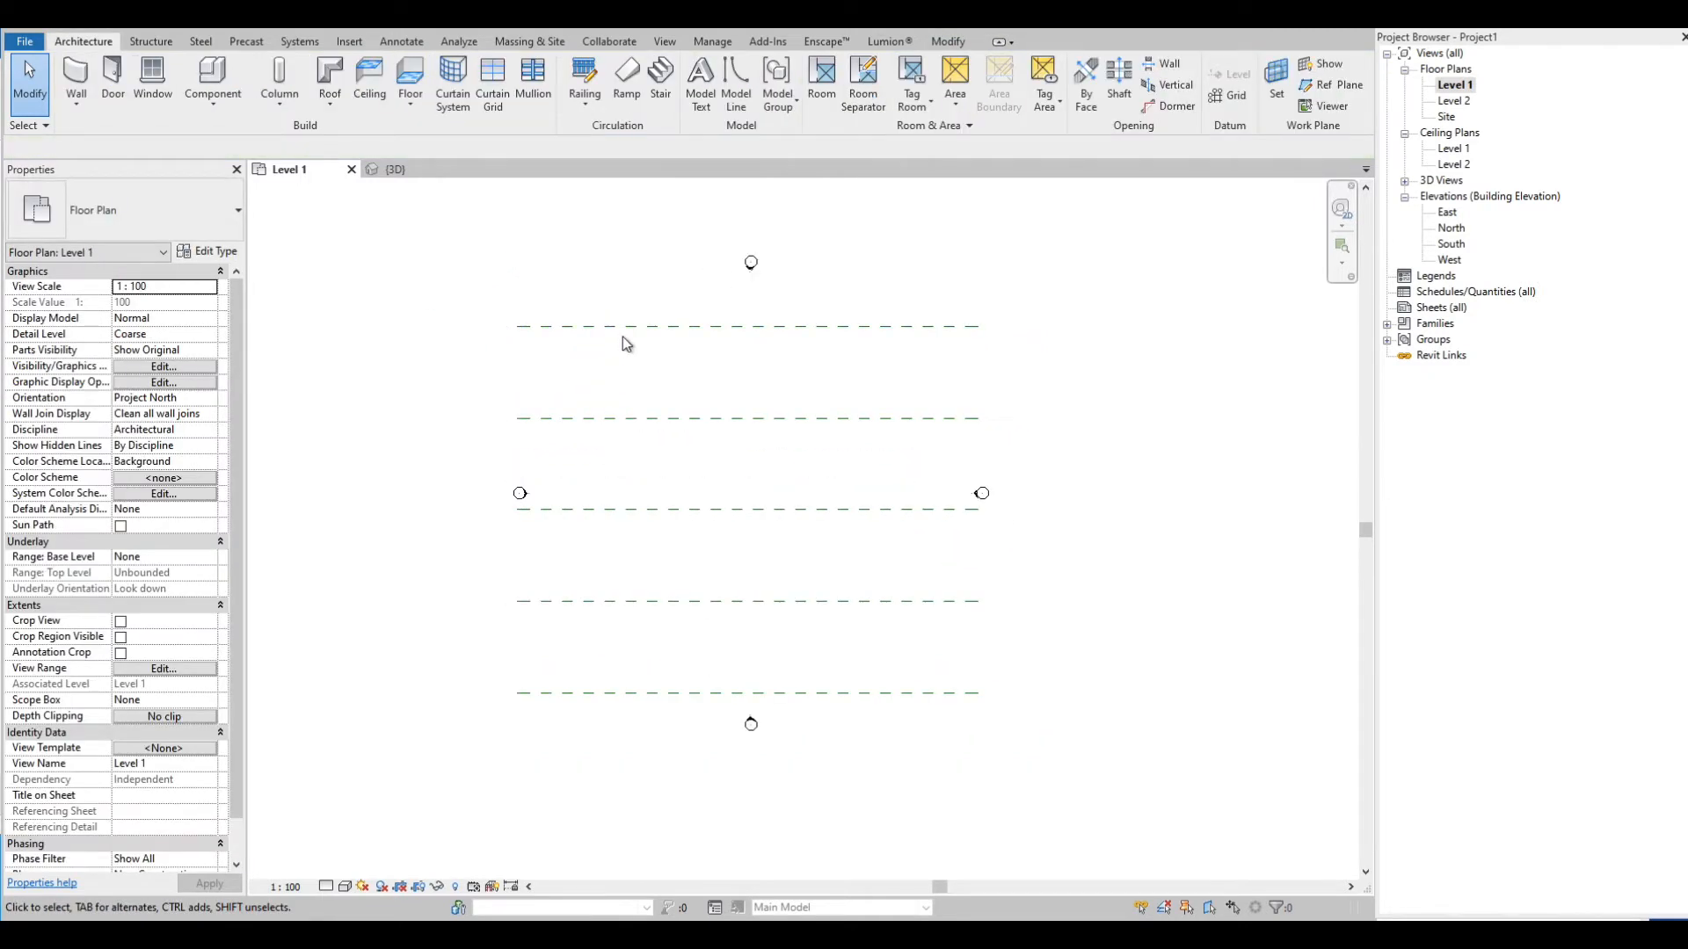
# Switch to the 3D view facing front and start an in-place mass with the name Mass 1
pyautogui.click(392, 171)
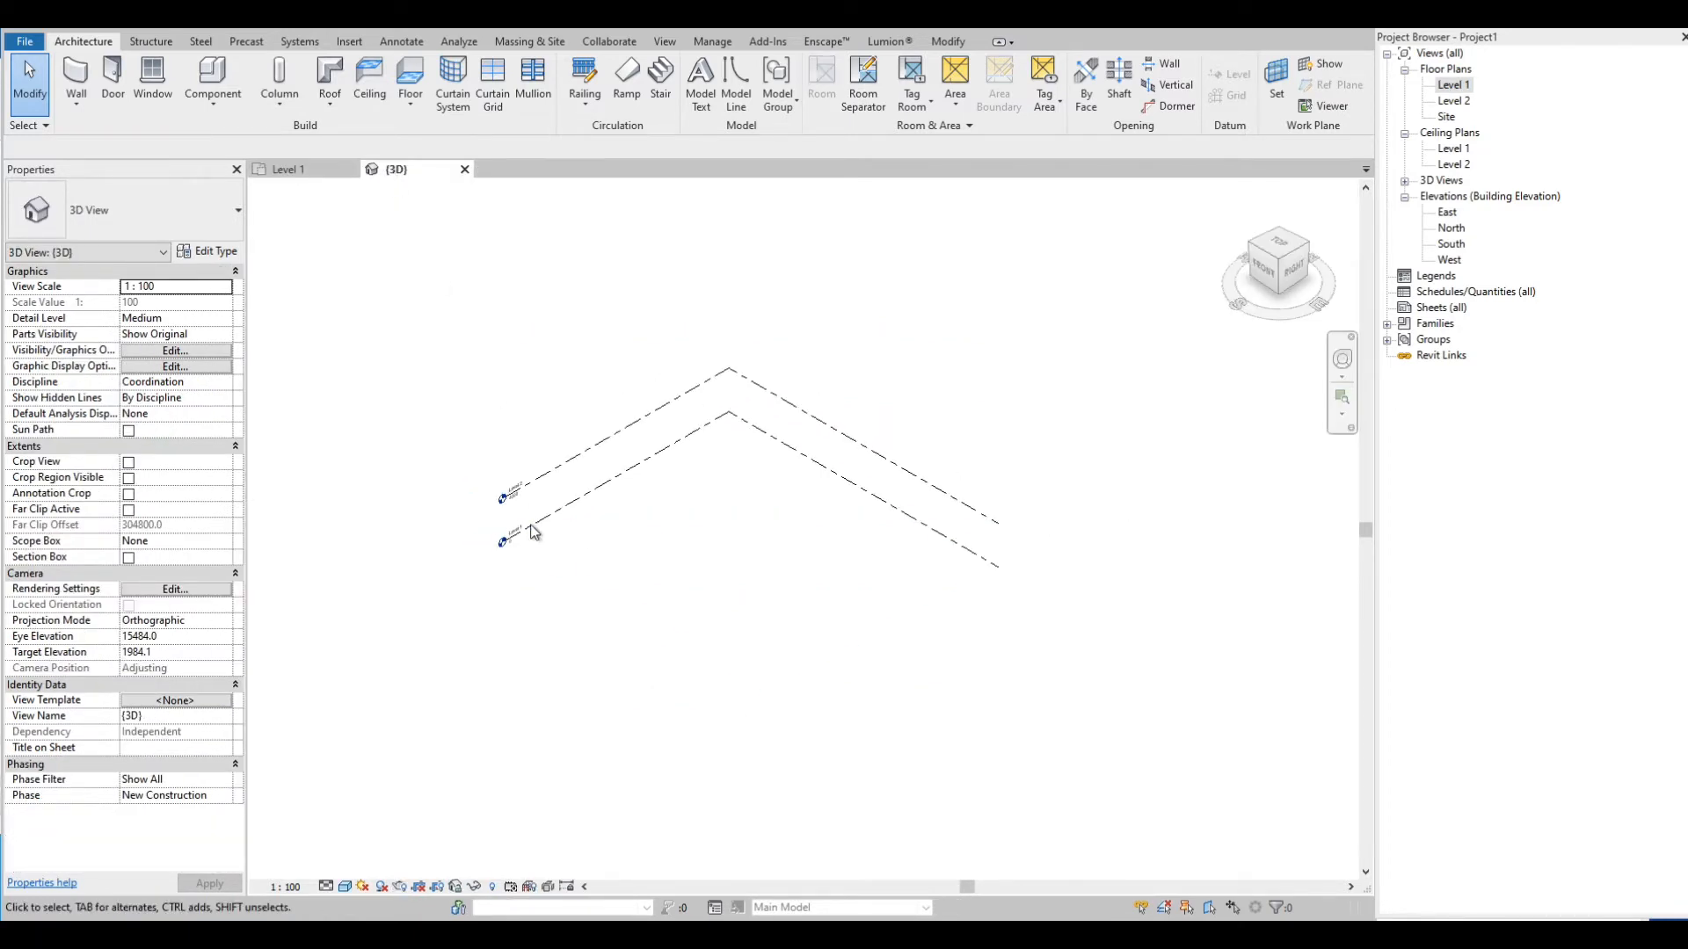
pyautogui.click(530, 42)
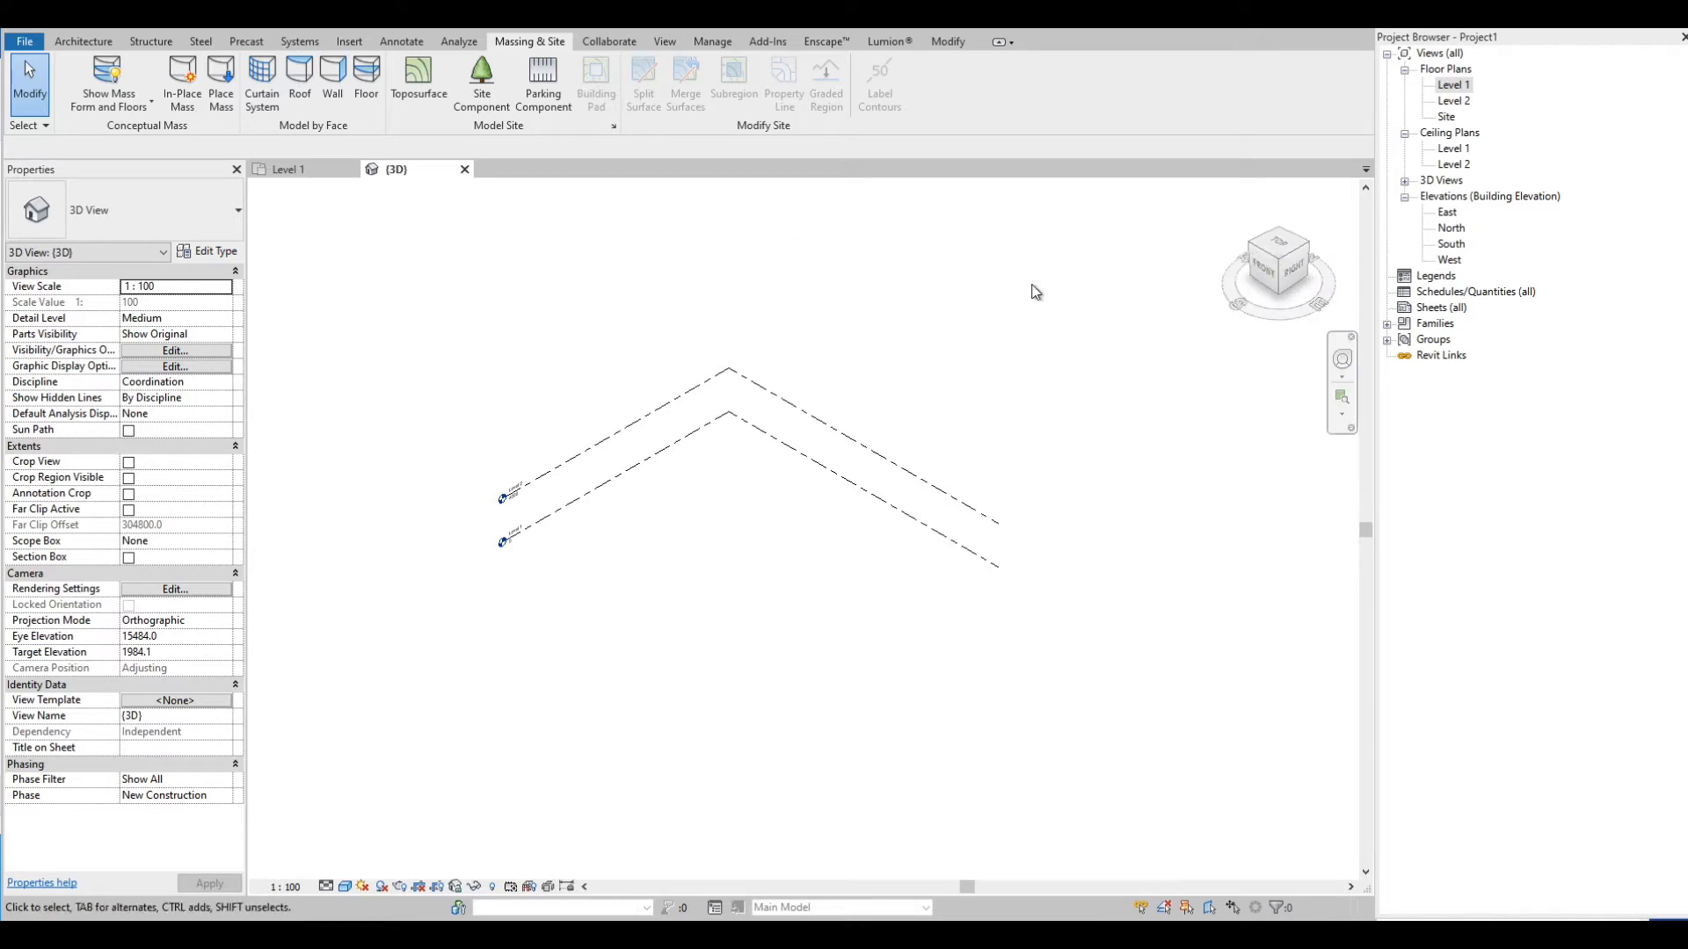
pyautogui.click(1274, 272)
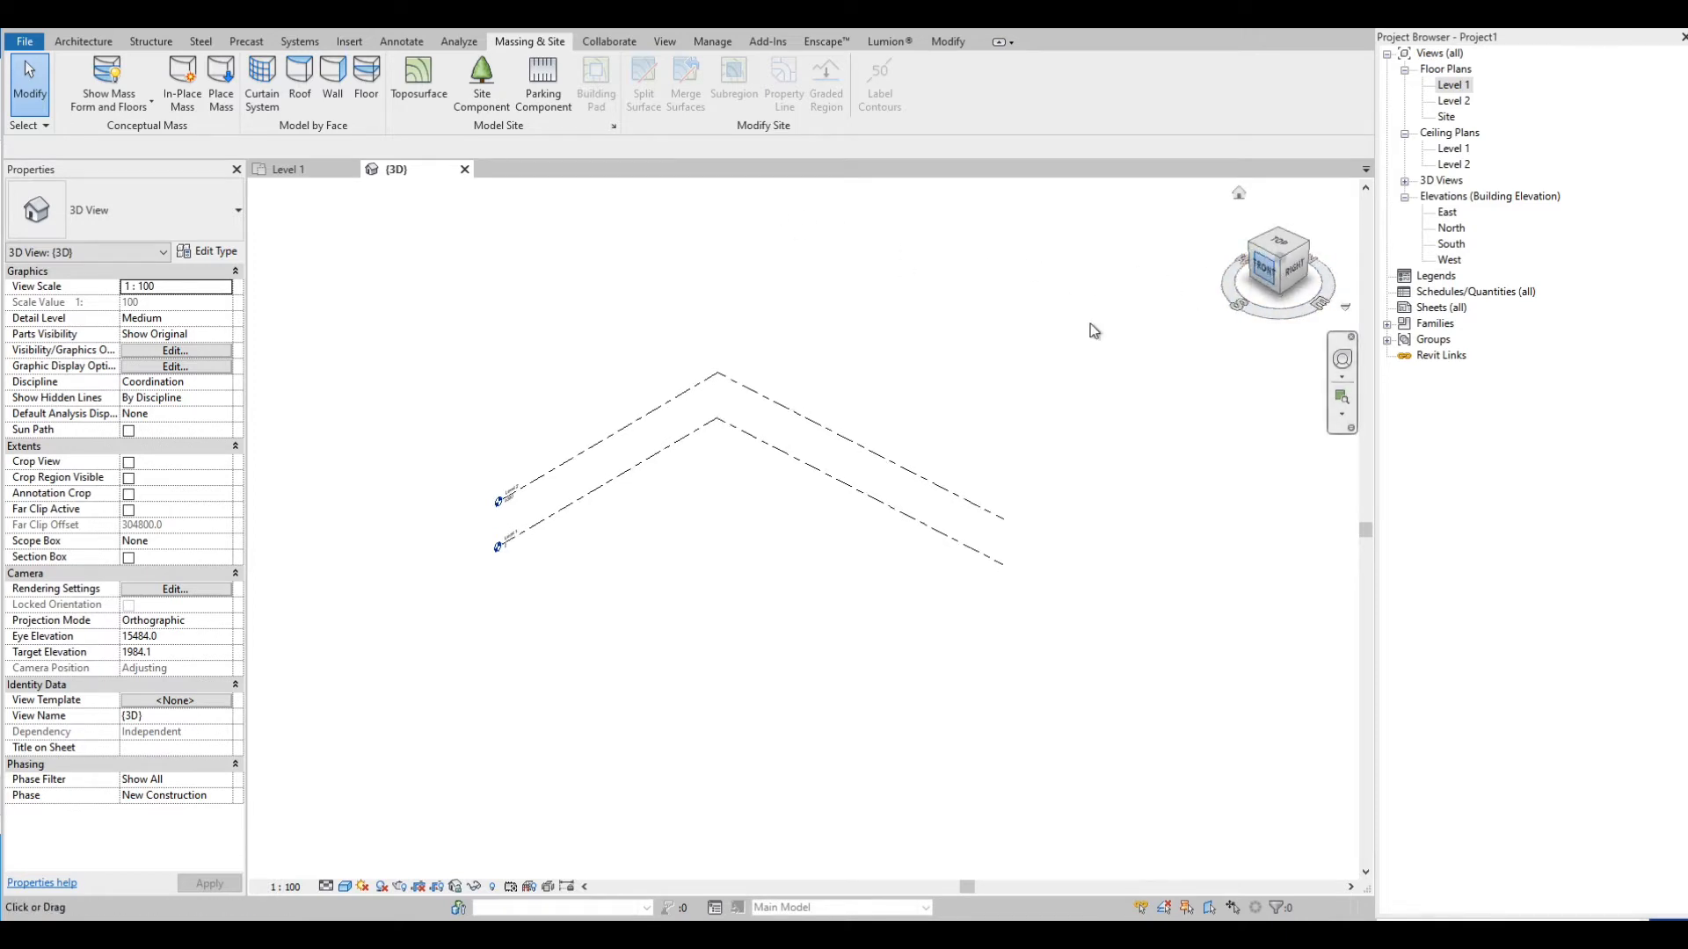
pyautogui.click(182, 72)
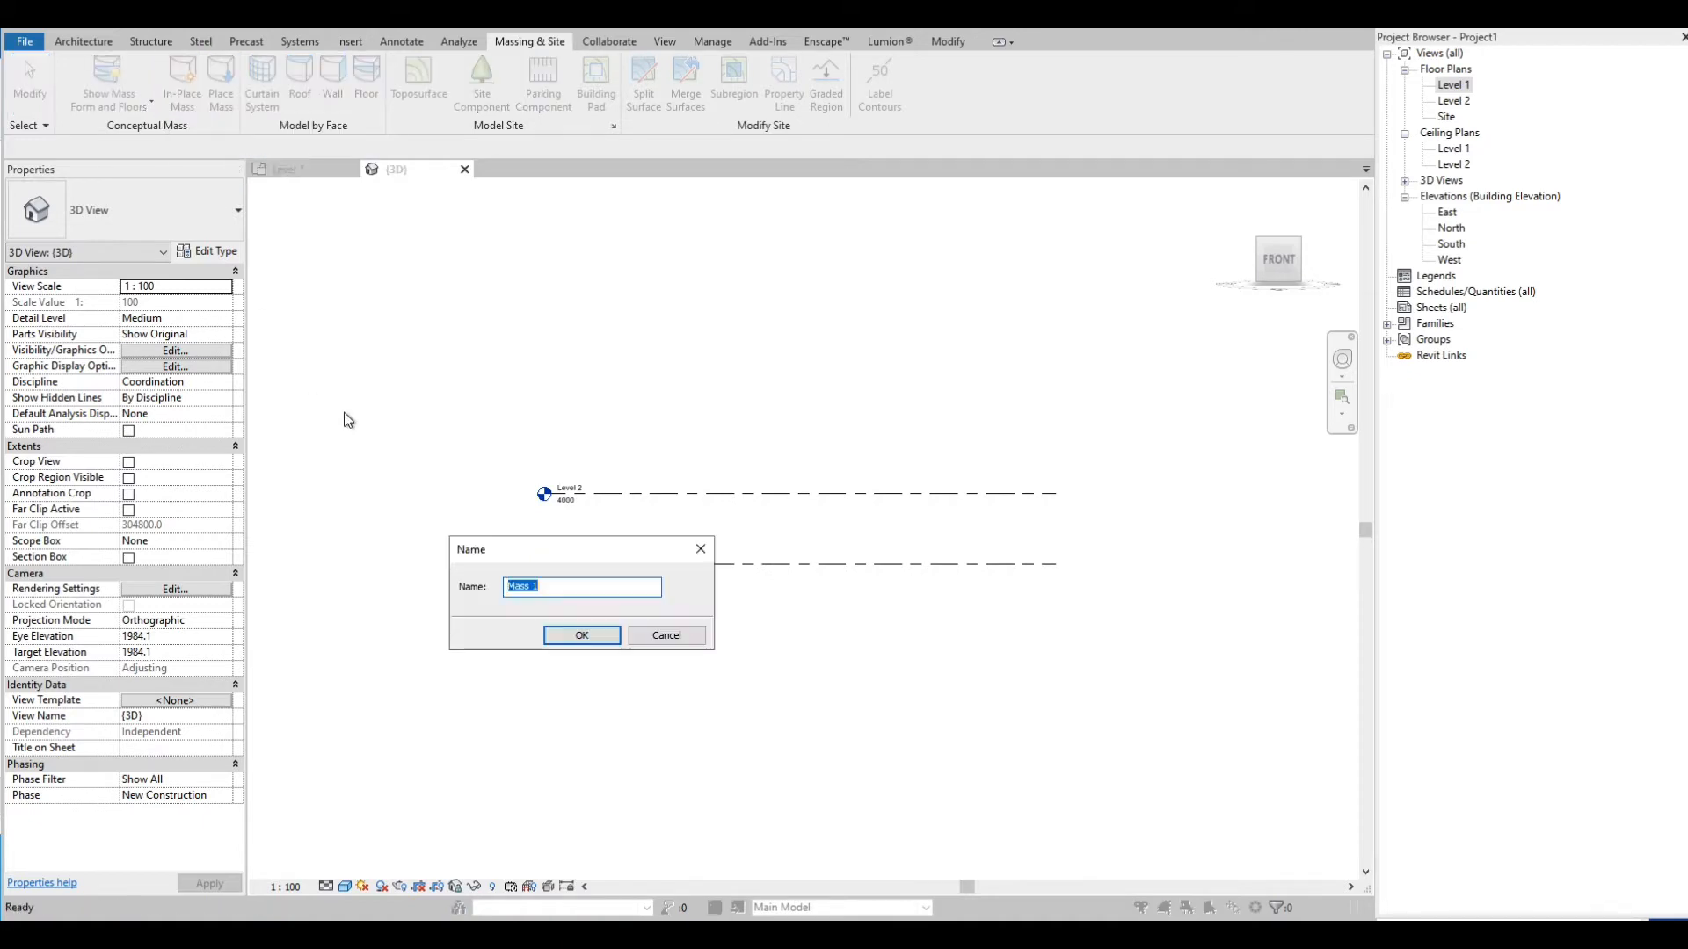
pyautogui.click(582, 636)
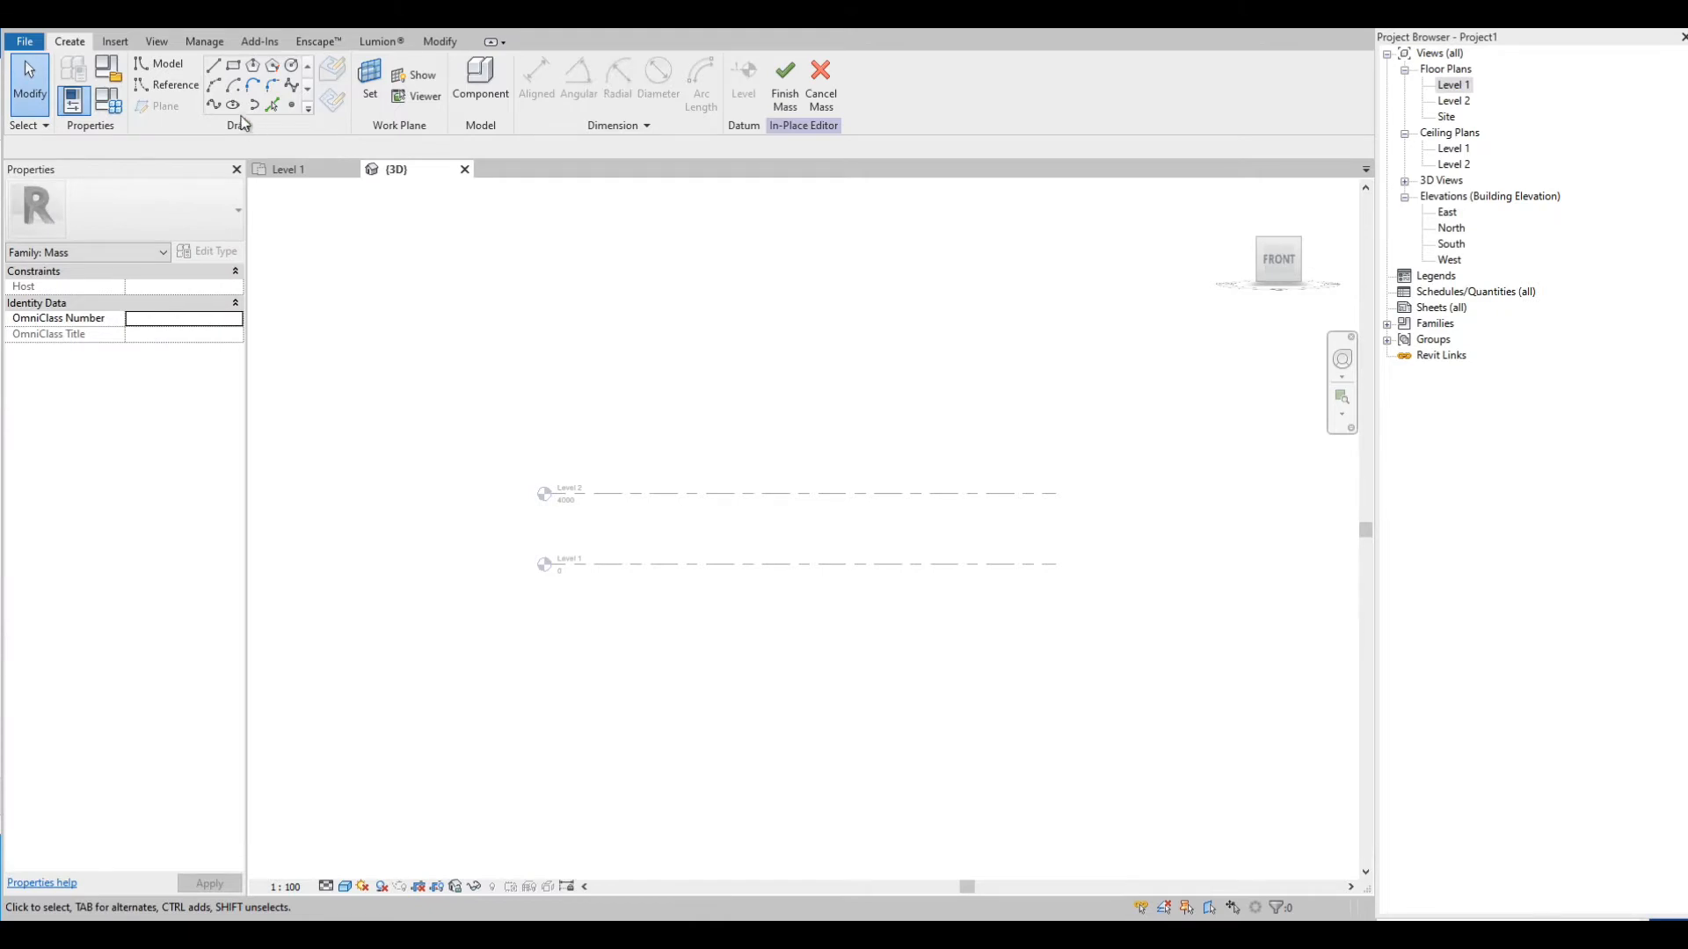
# Draw a wavy control-point spline on Reference Plane : 1, from the base over a high crest, a dip and a lower crest down to Level 1
pyautogui.click(292, 86)
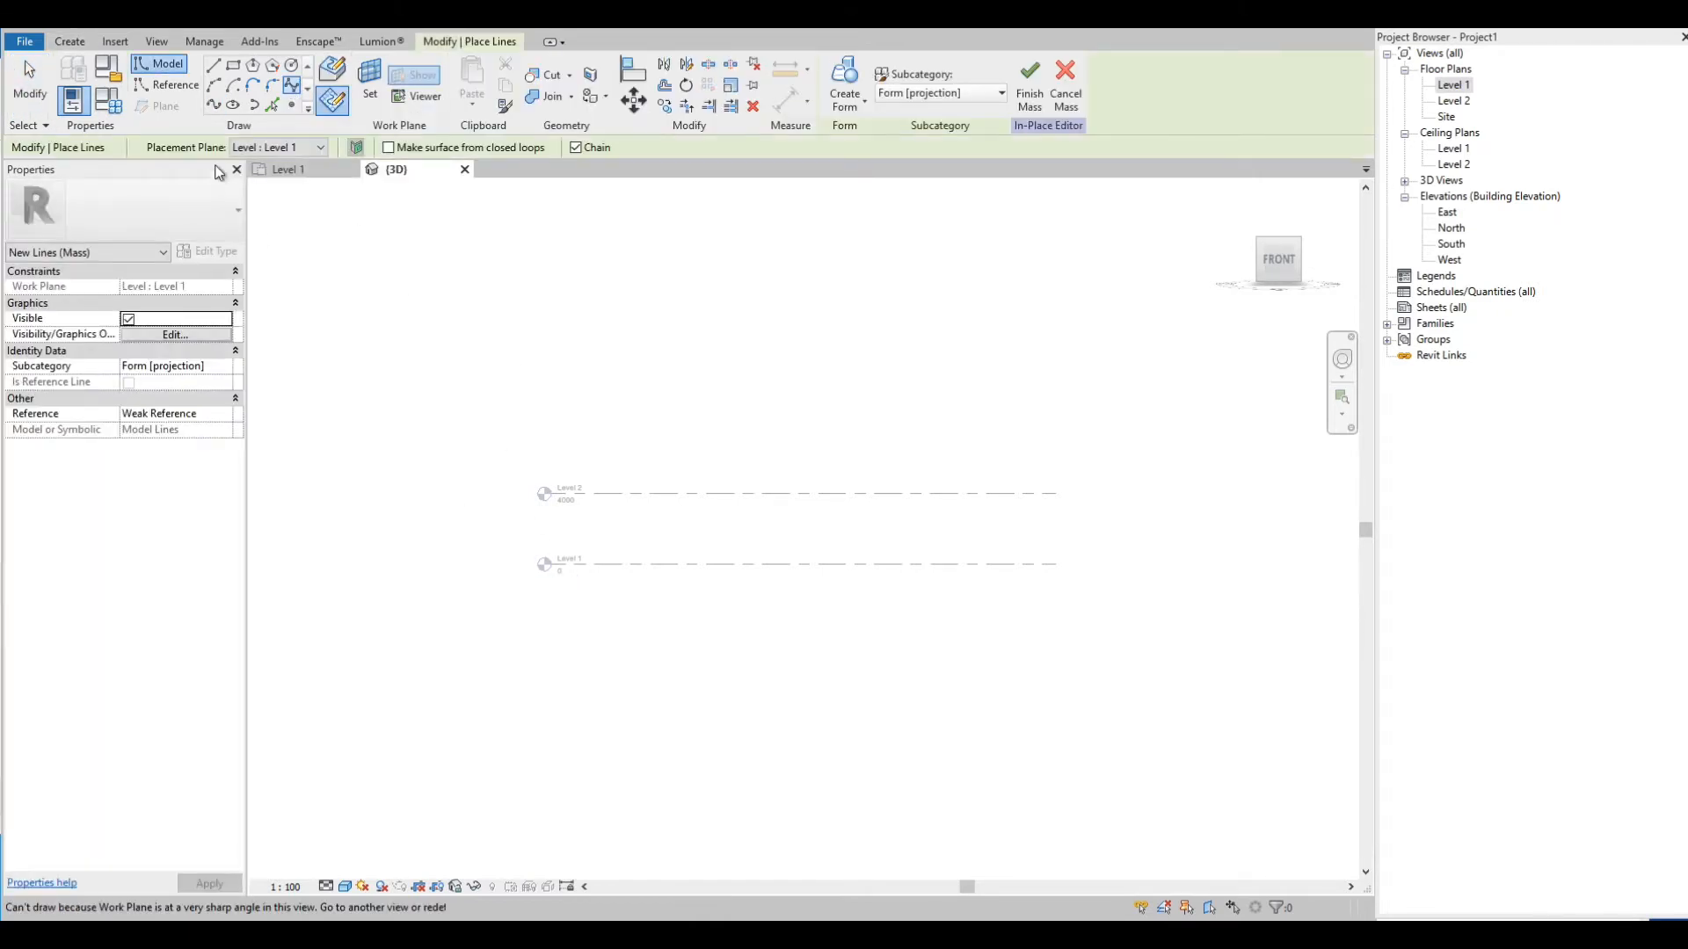
pyautogui.click(264, 148)
pyautogui.click(282, 205)
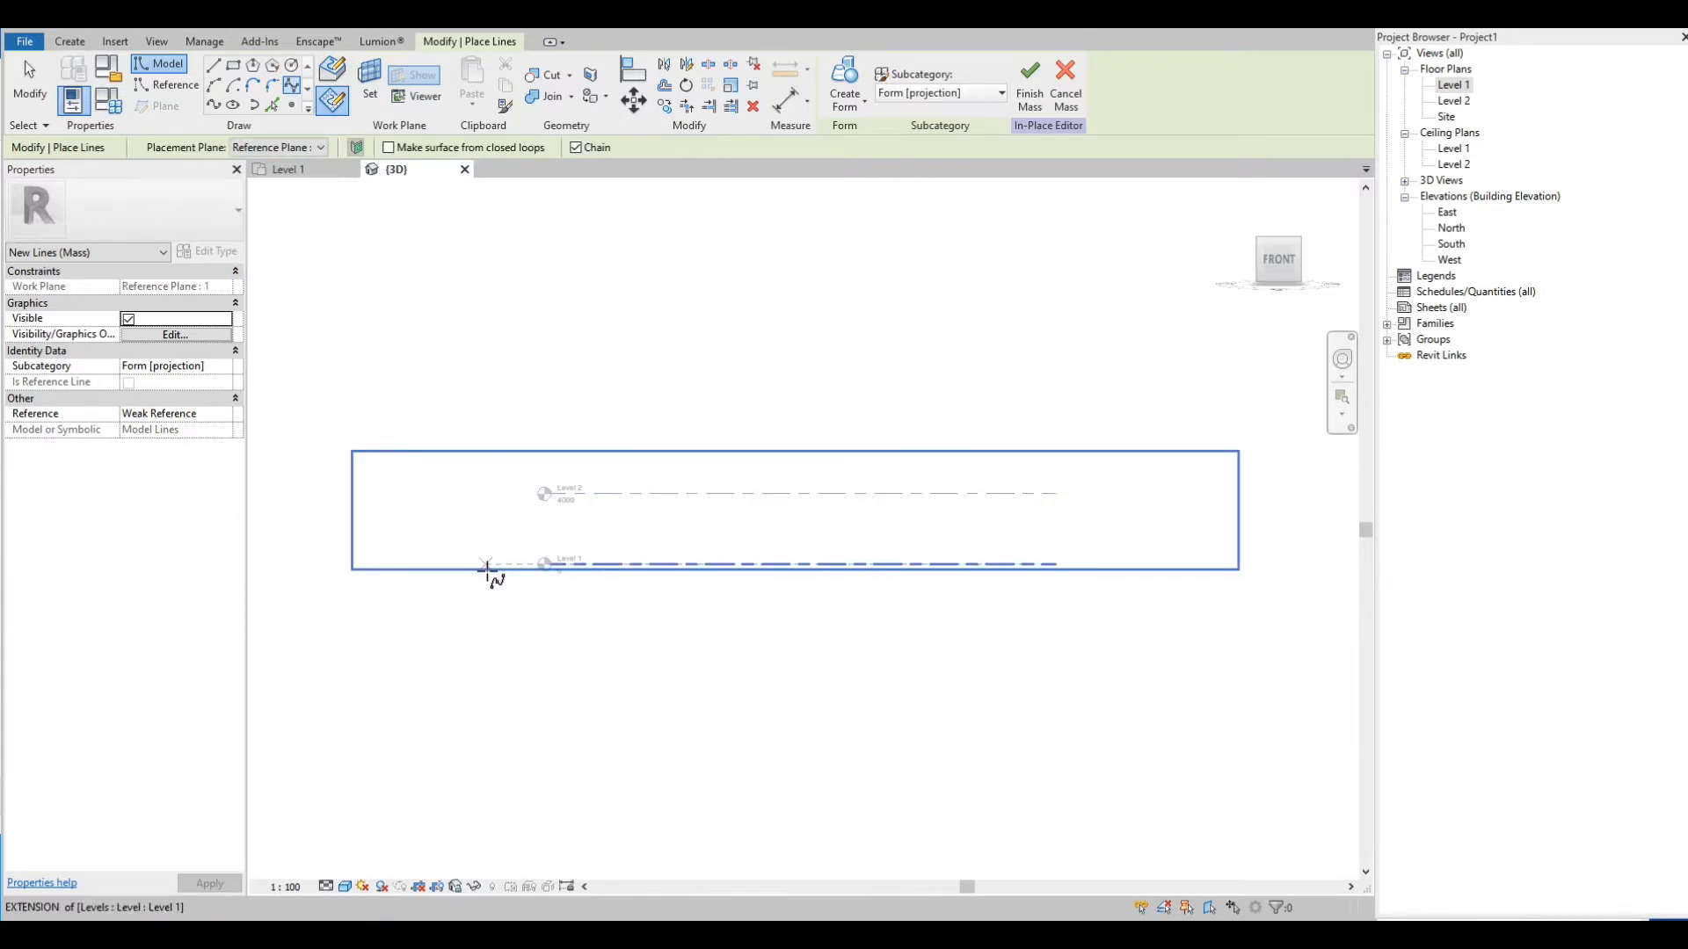
pyautogui.click(480, 571)
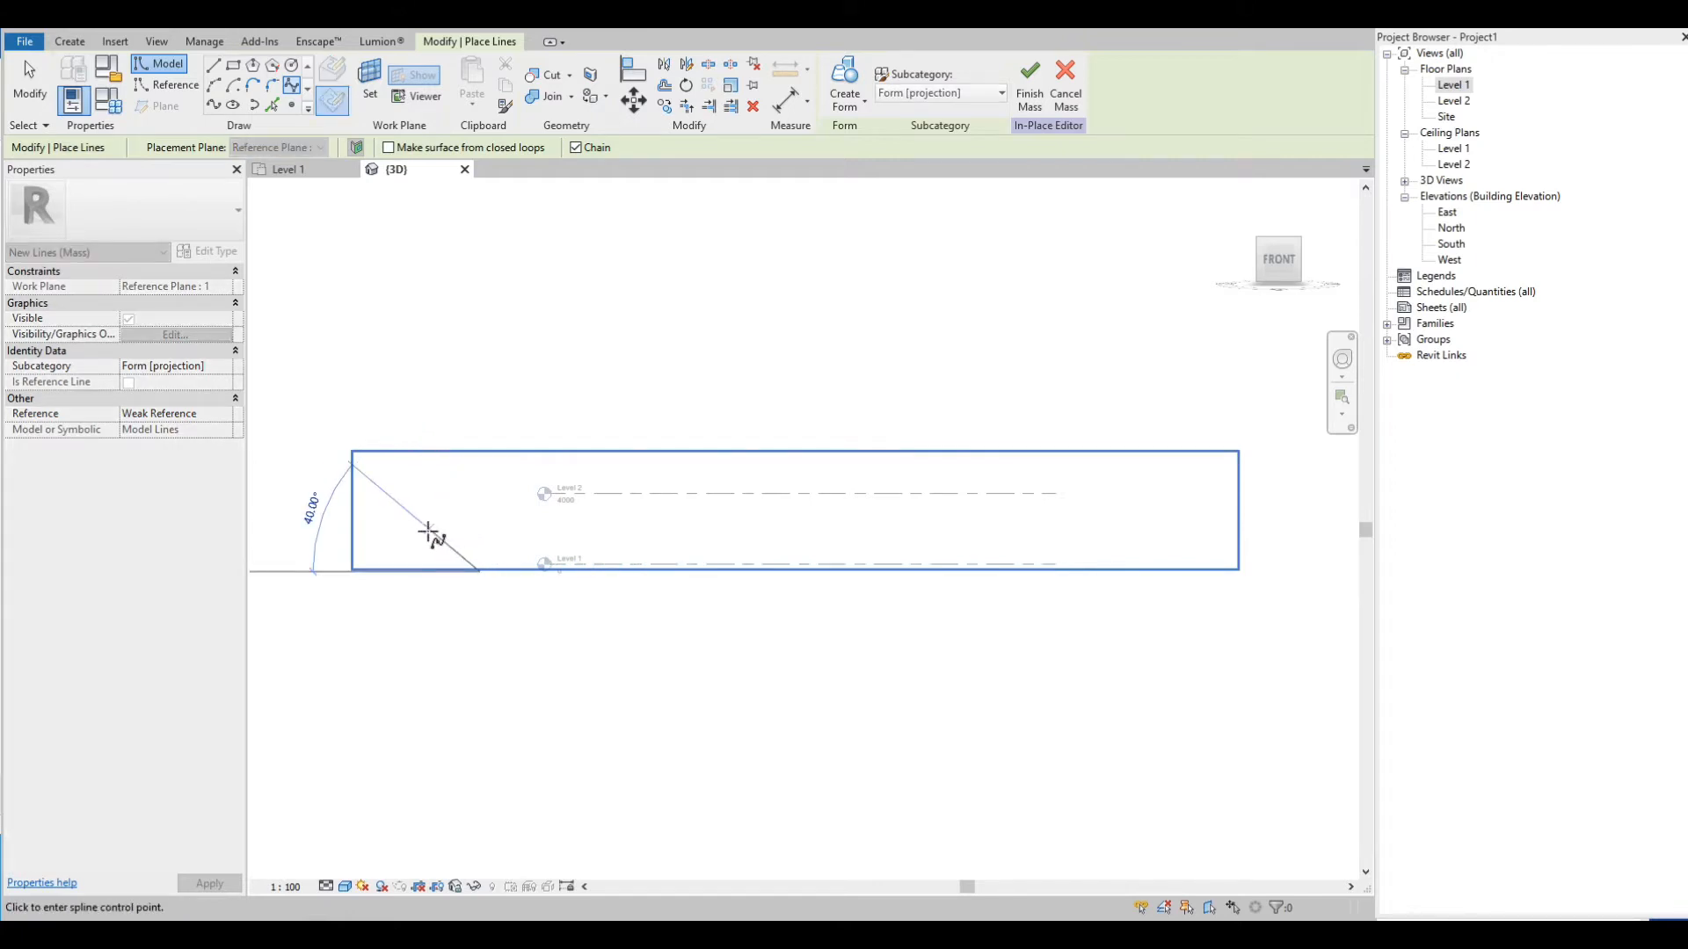
pyautogui.click(433, 494)
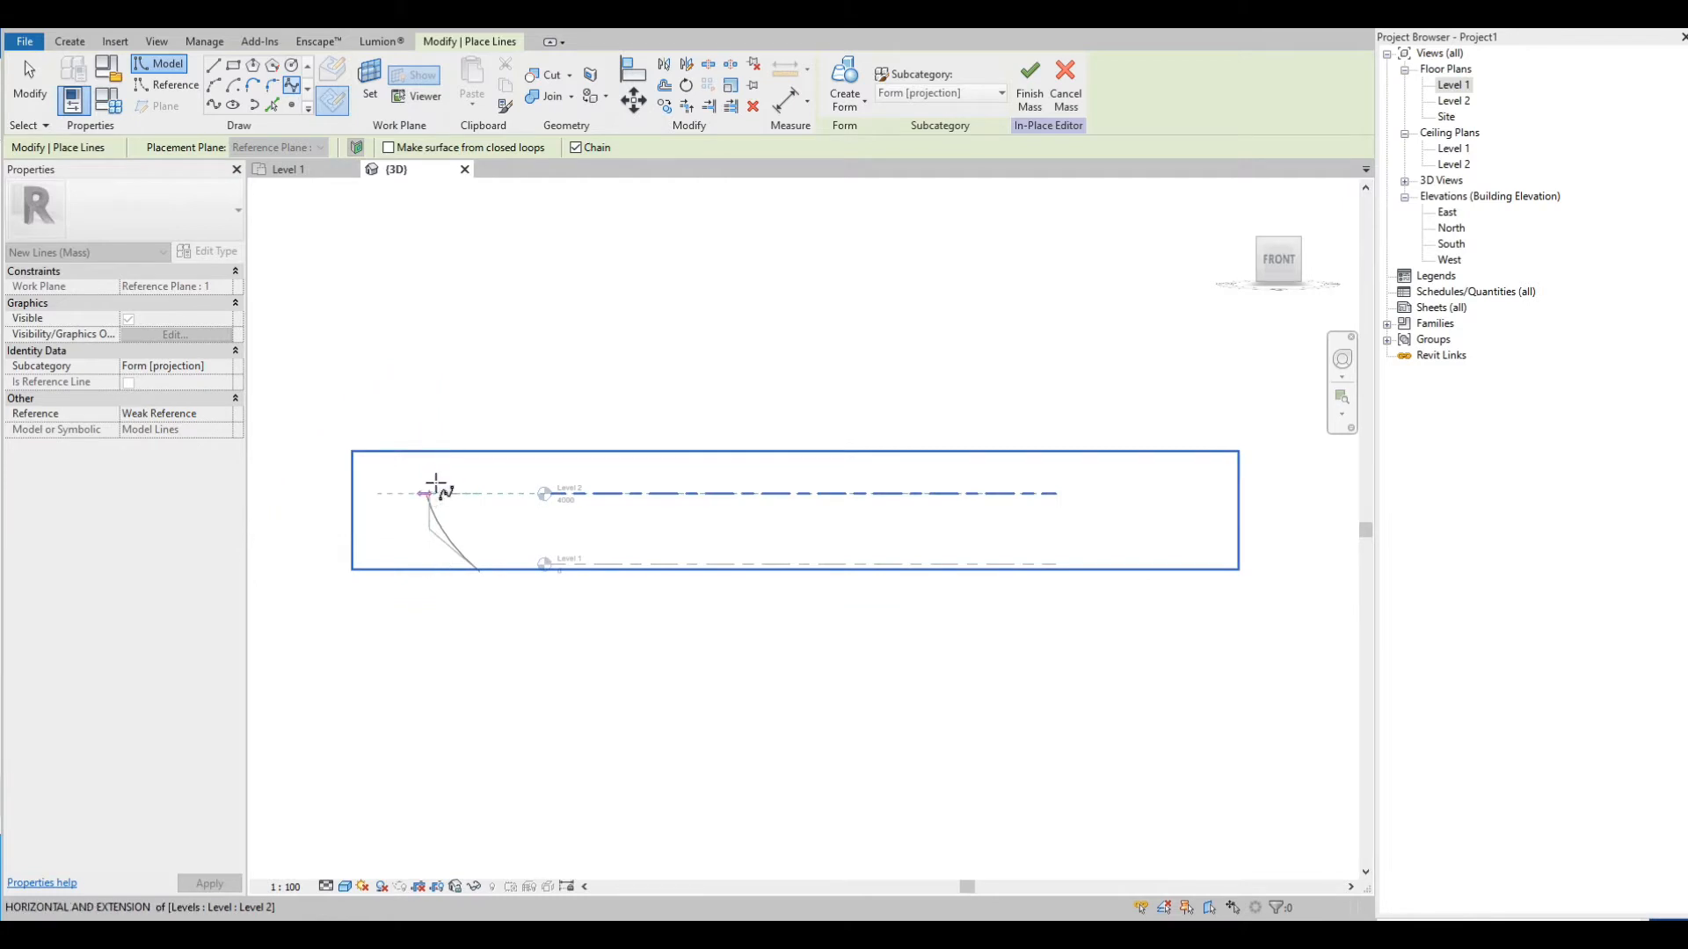
pyautogui.click(453, 472)
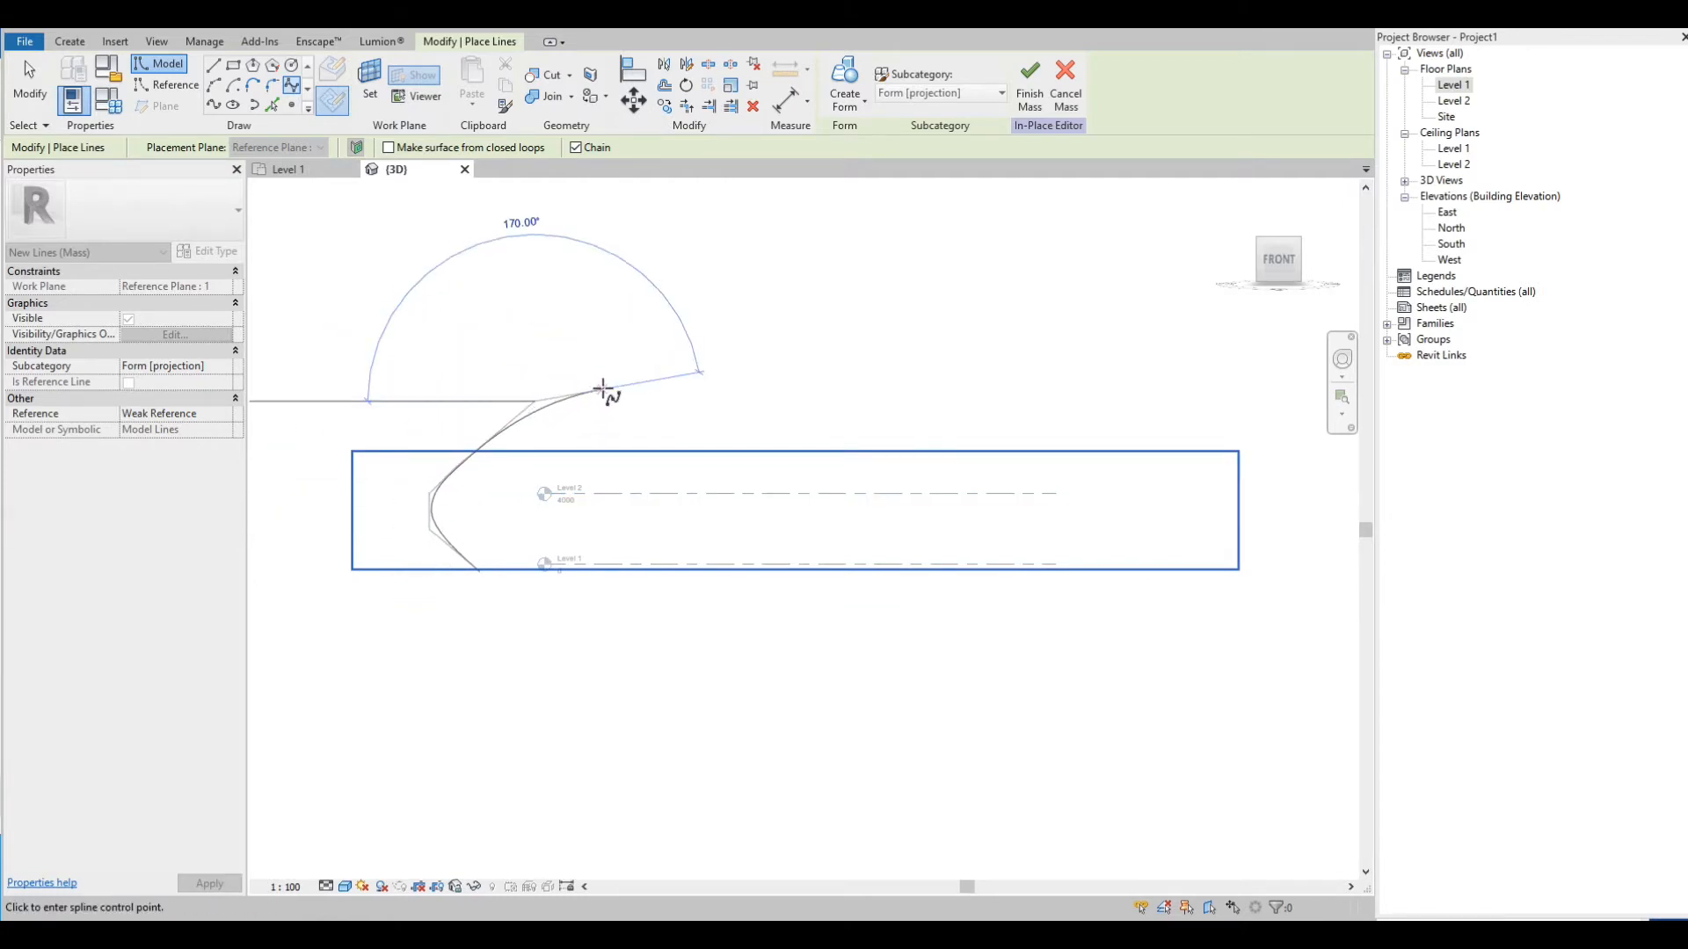
pyautogui.click(603, 388)
pyautogui.click(683, 452)
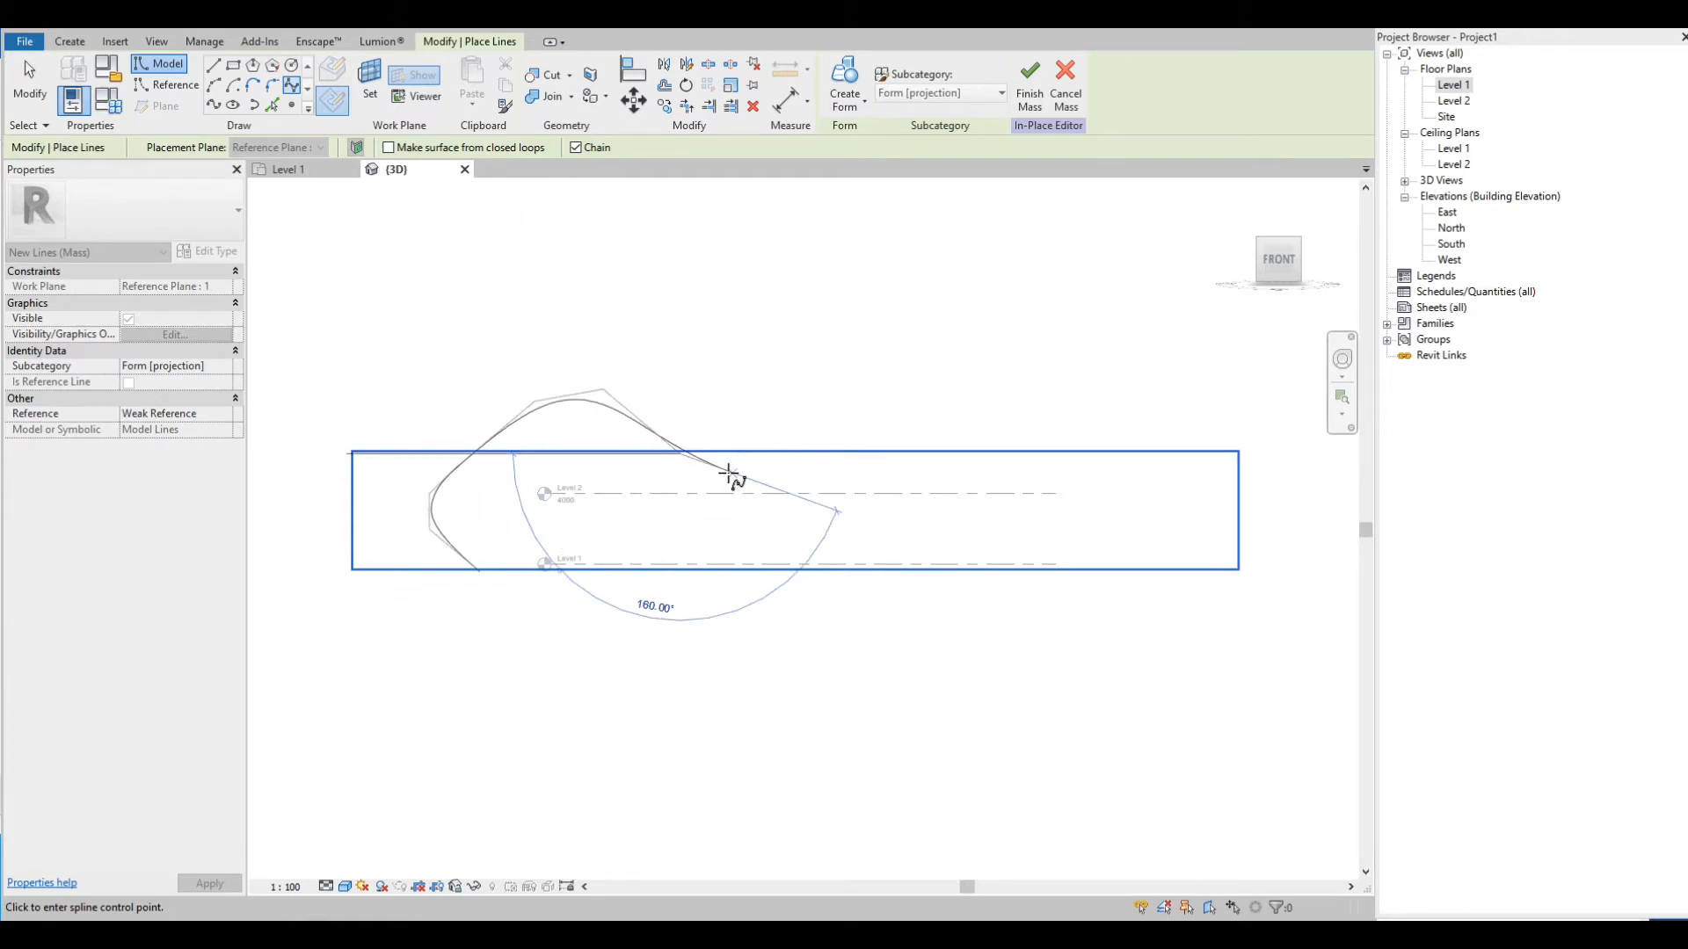
pyautogui.click(736, 496)
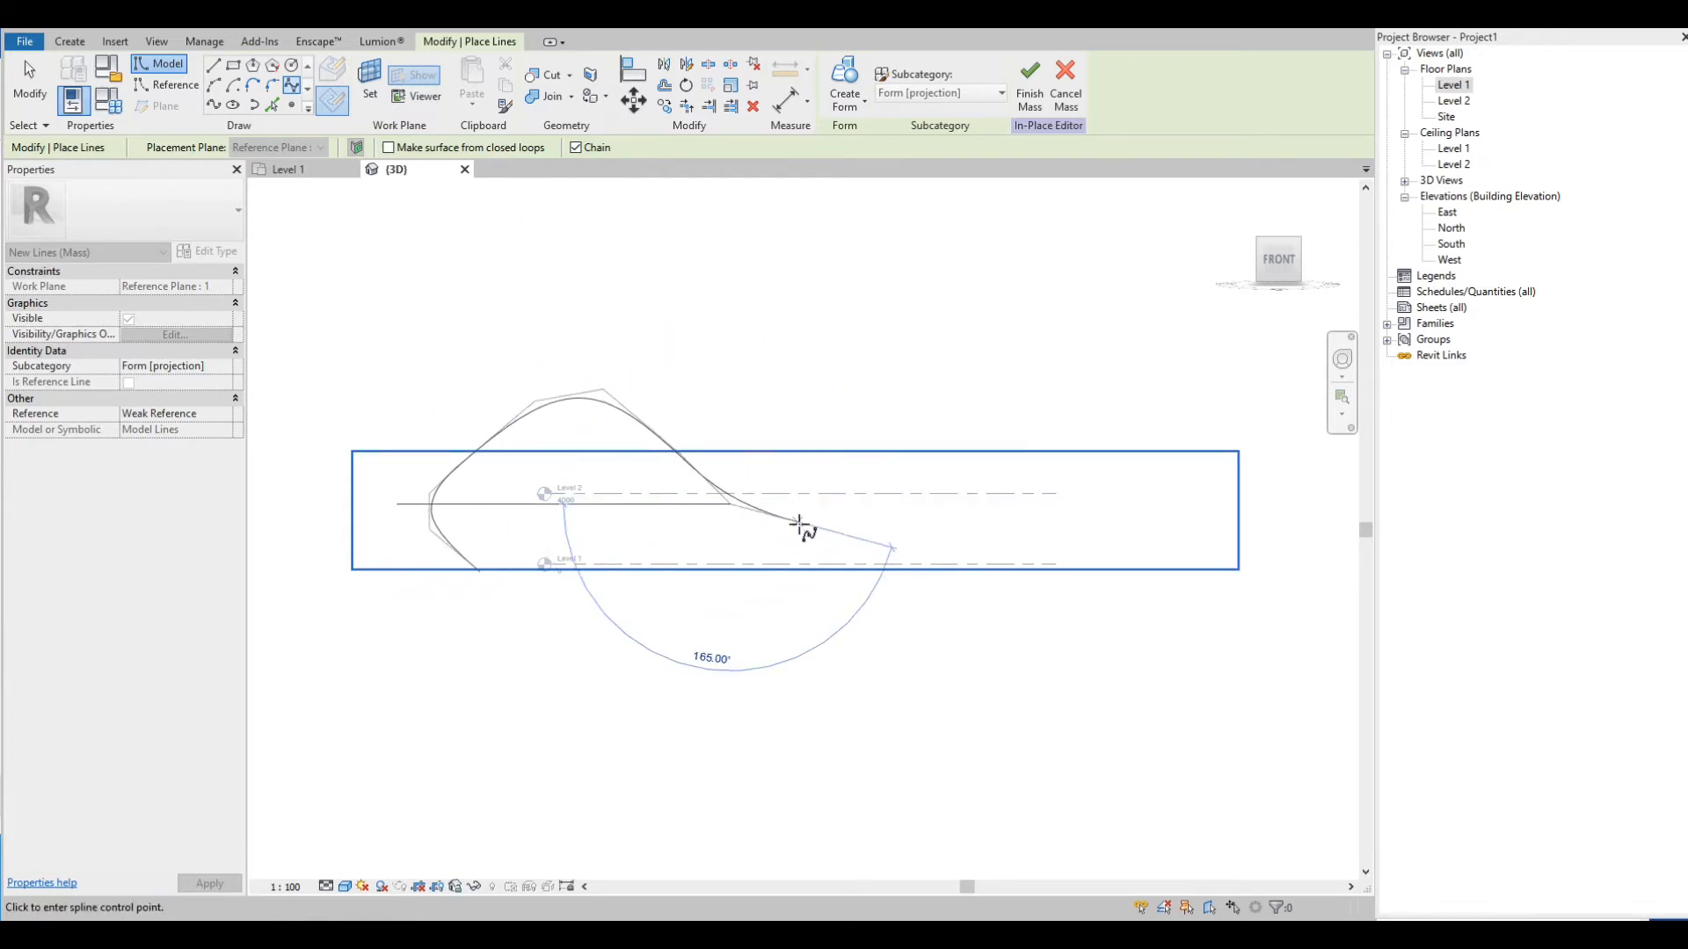
pyautogui.click(813, 525)
pyautogui.click(923, 509)
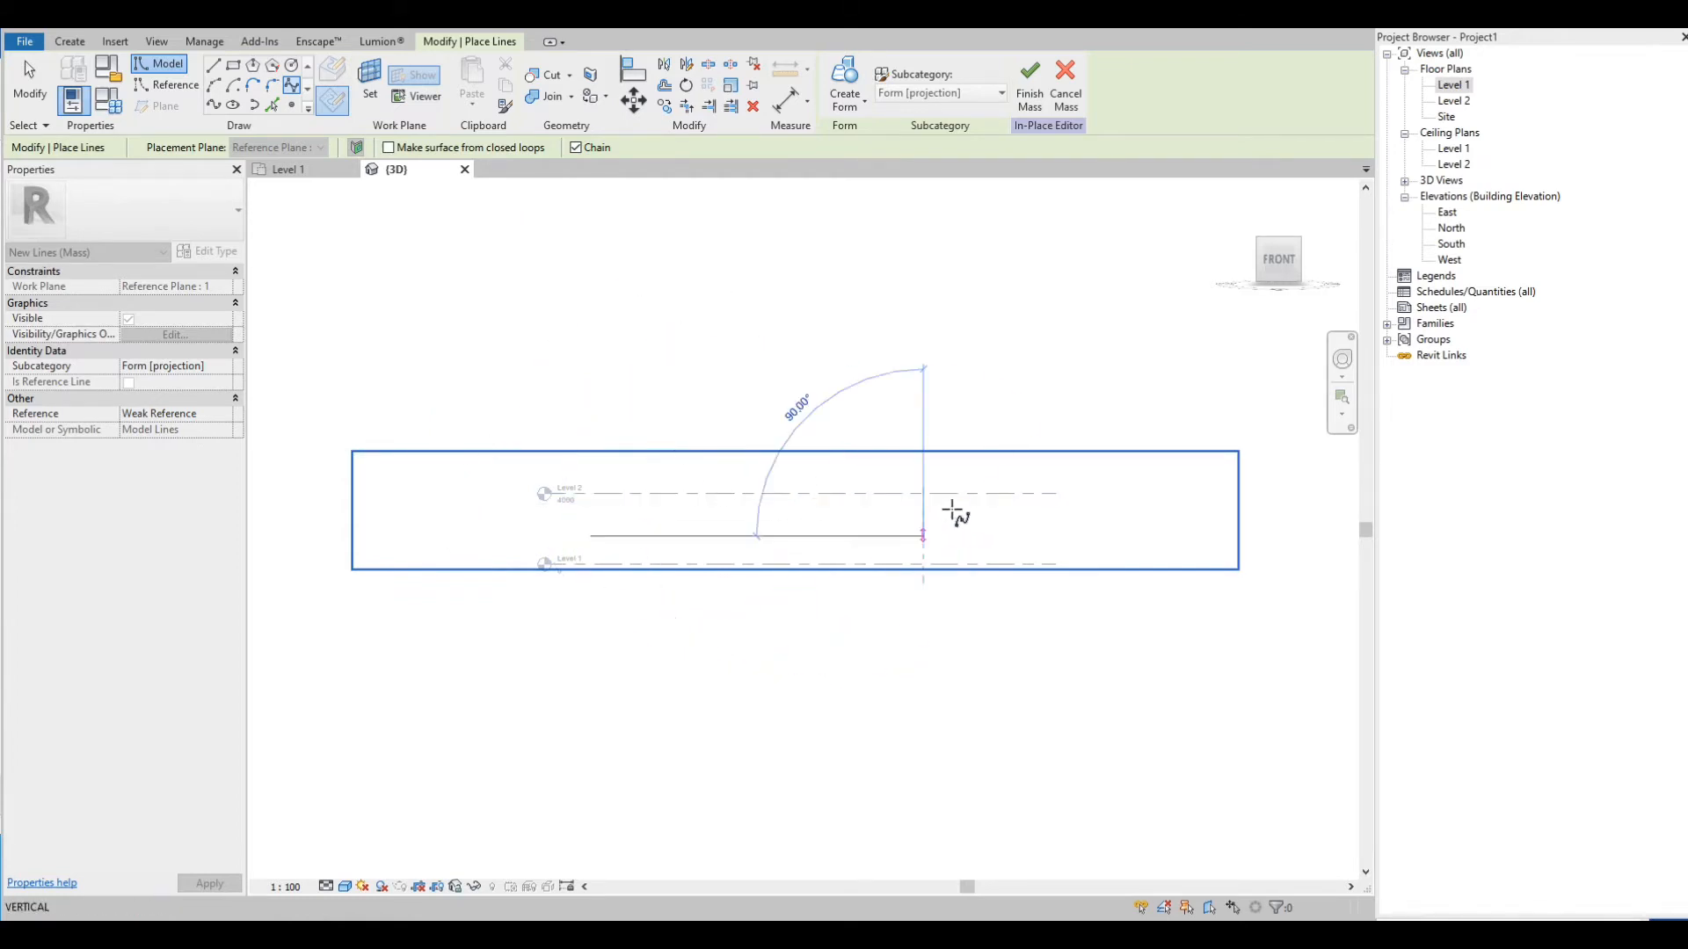
pyautogui.click(982, 478)
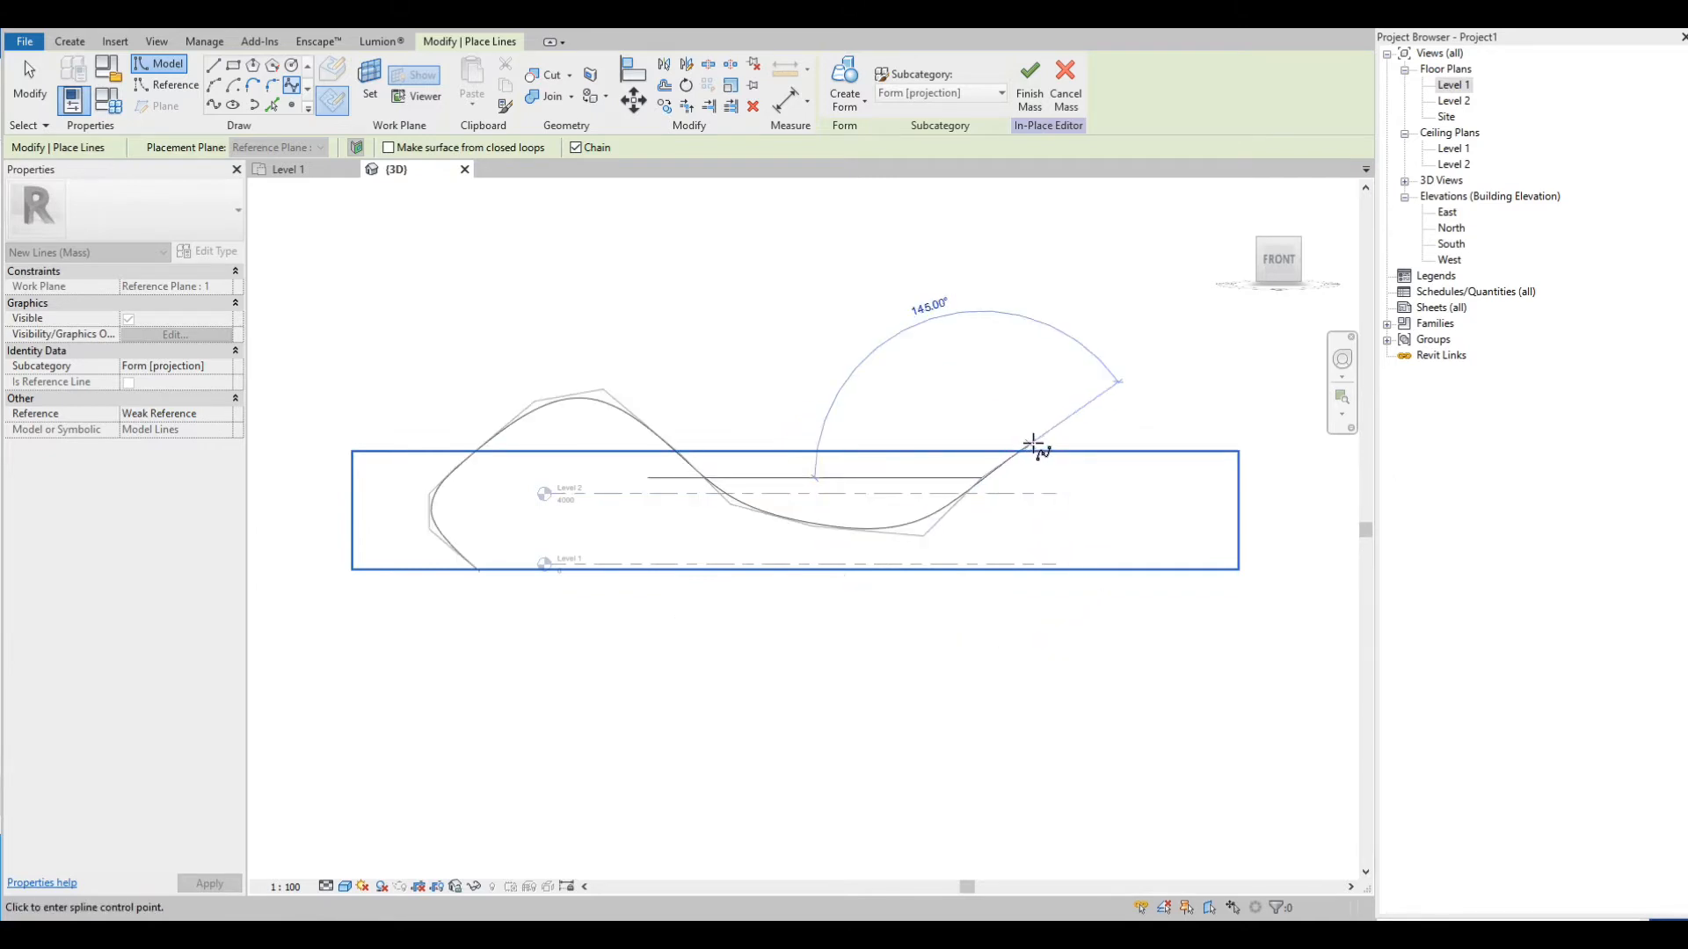
pyautogui.click(1034, 443)
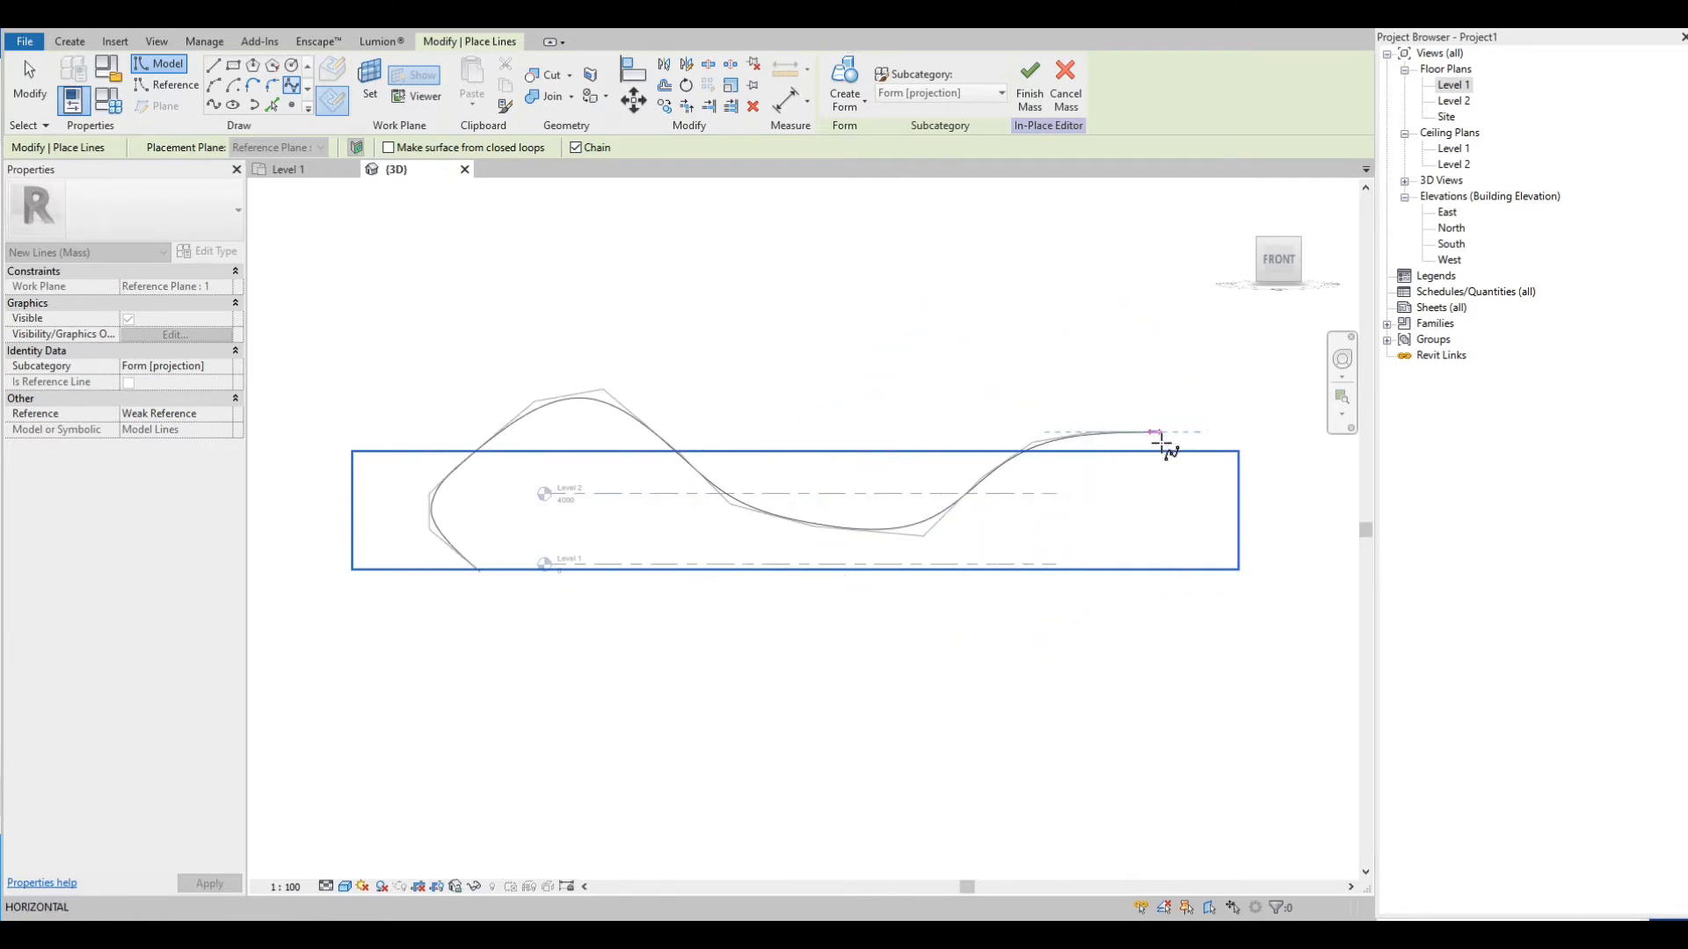
pyautogui.click(1164, 444)
pyautogui.click(1166, 512)
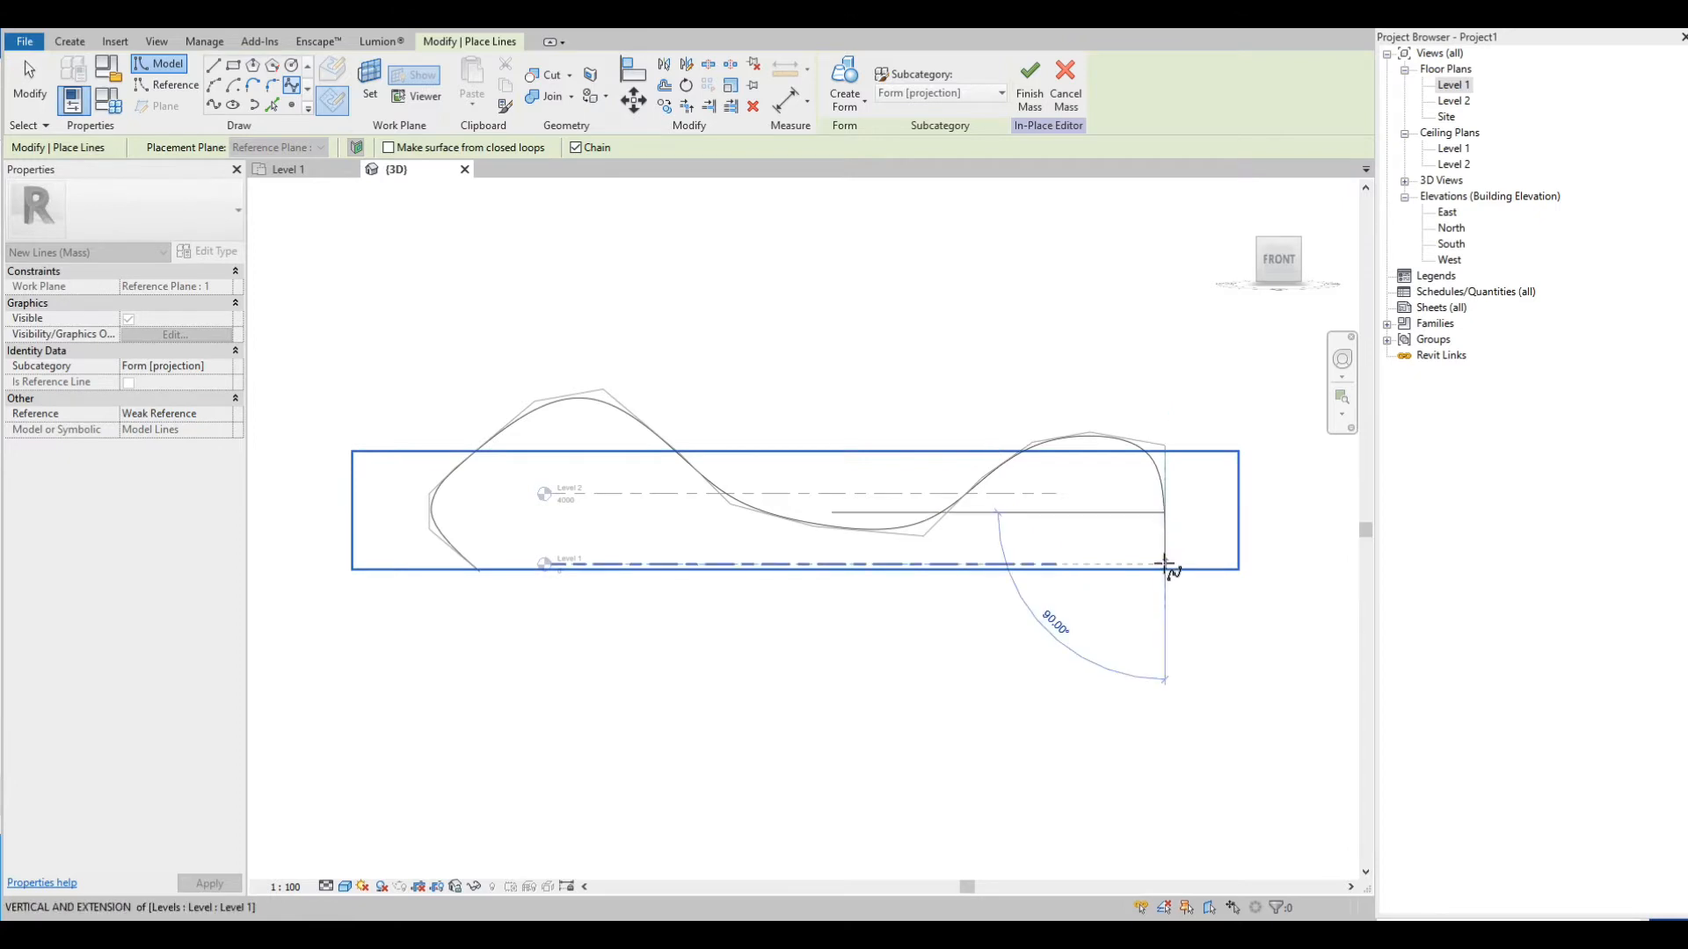
pyautogui.doubleClick(1166, 565)
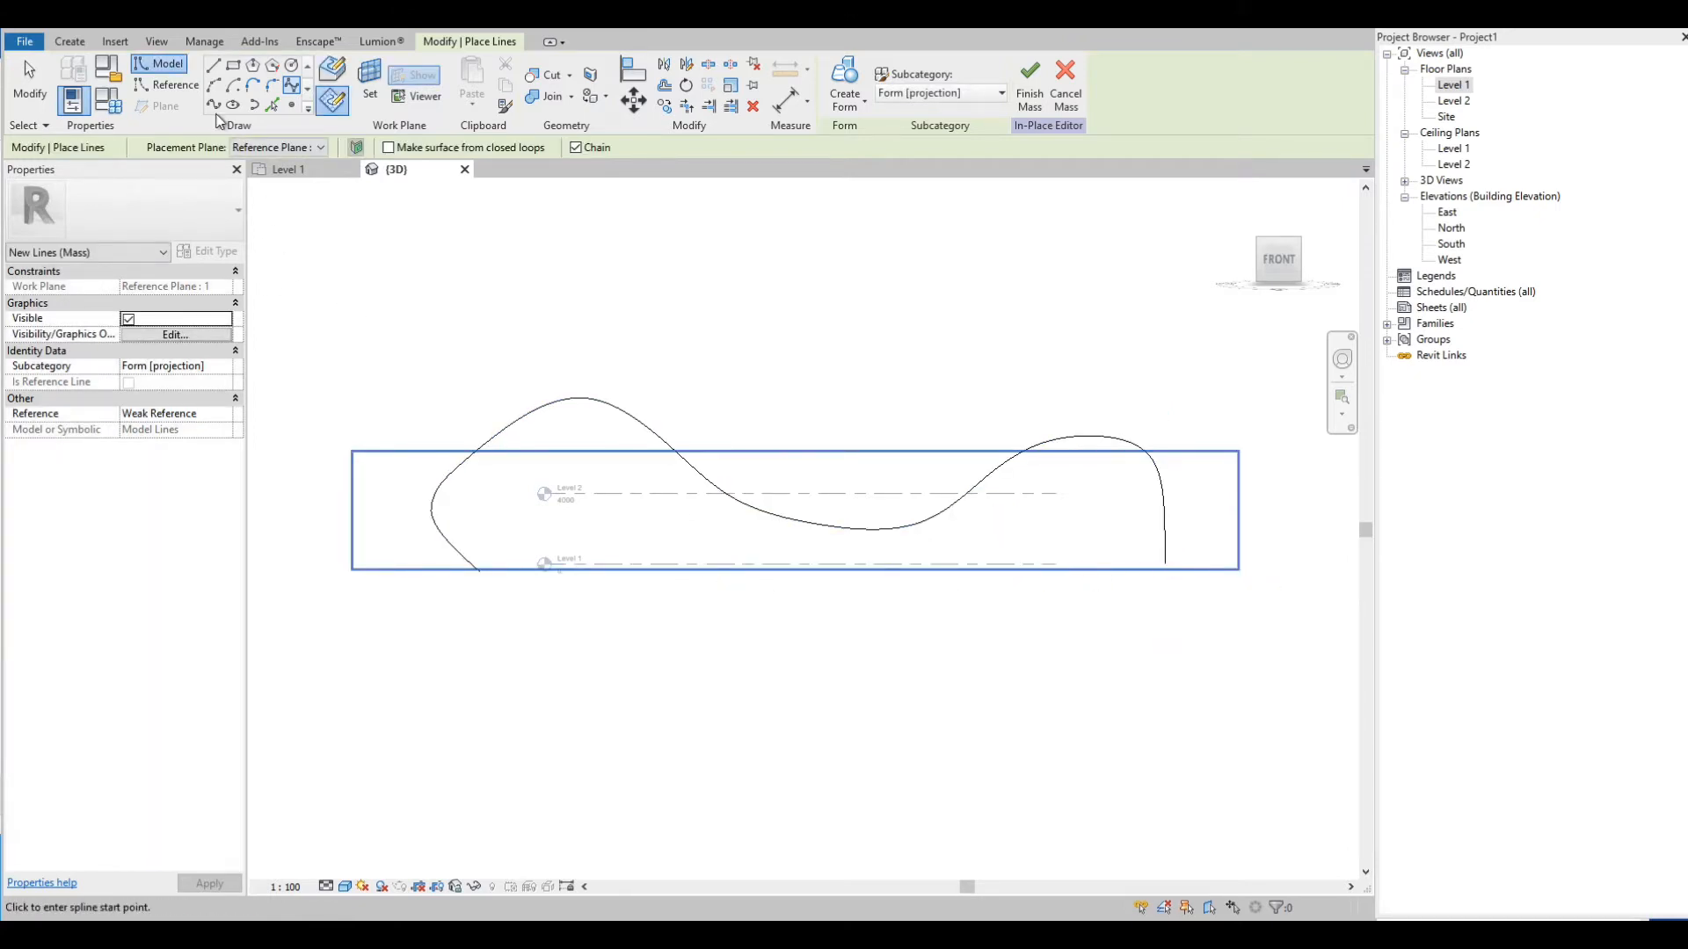
# Draw a second wavy control-point spline on Reference Plane : 2, with a taller first crest and a foot ending beyond the first curve's end
pyautogui.moveTo(1290, 270)
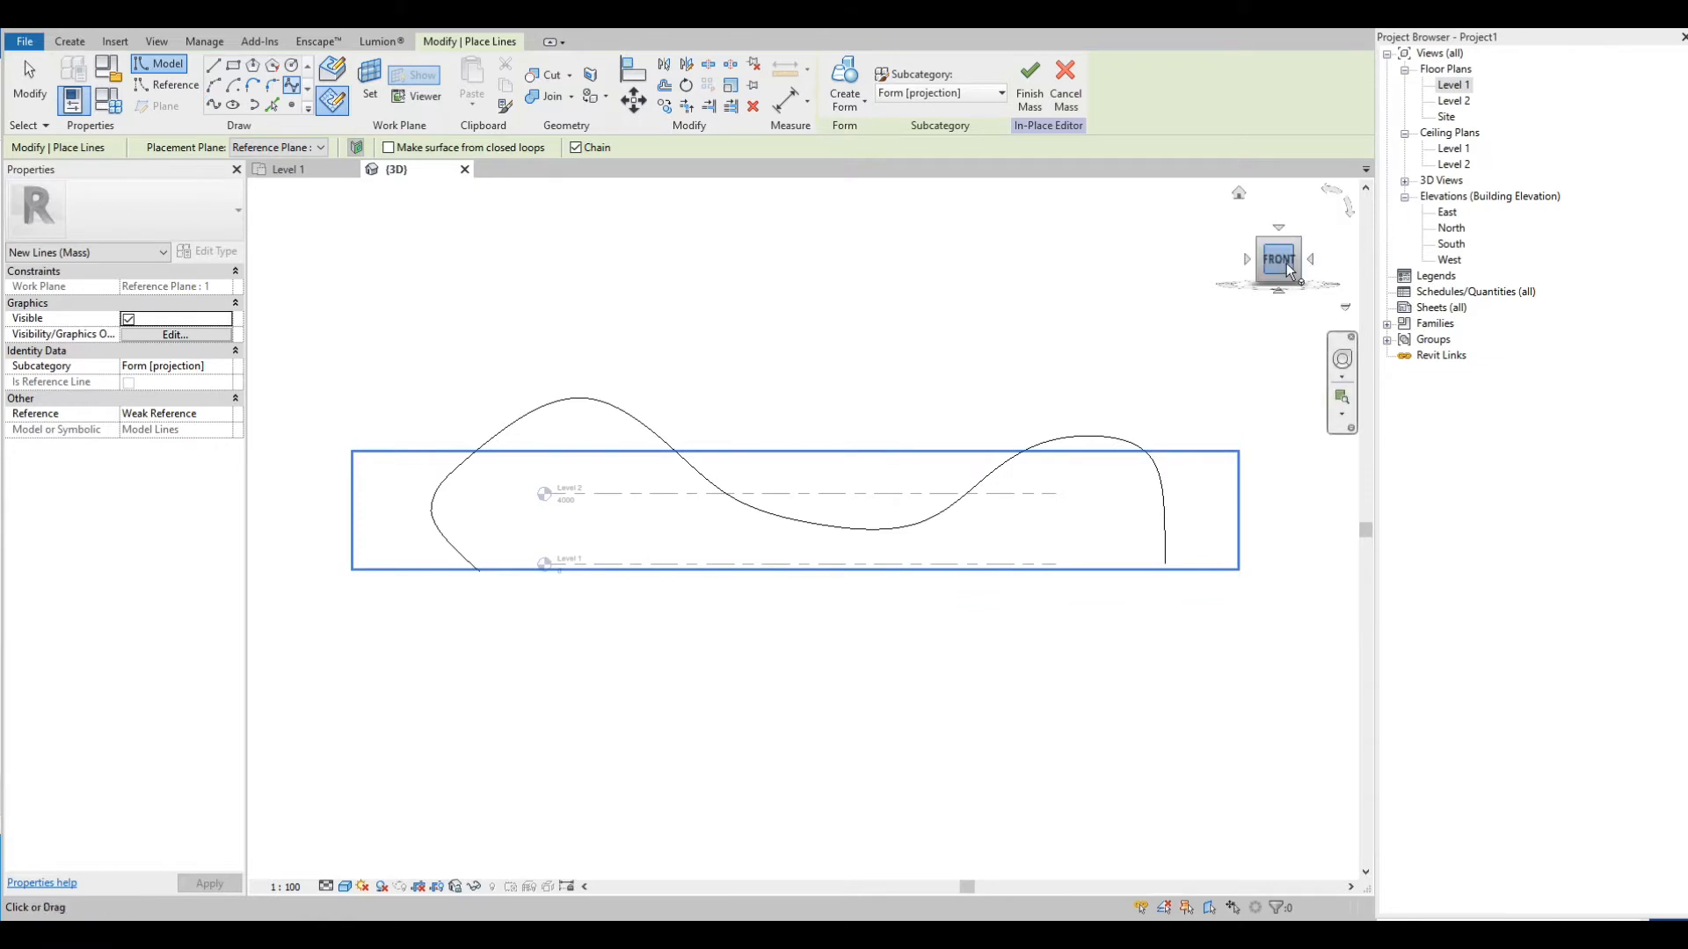
pyautogui.keyDown('shift'); pyautogui.moveTo(658, 279); pyautogui.dragTo(457, 420, button='middle'); pyautogui.keyUp('shift')
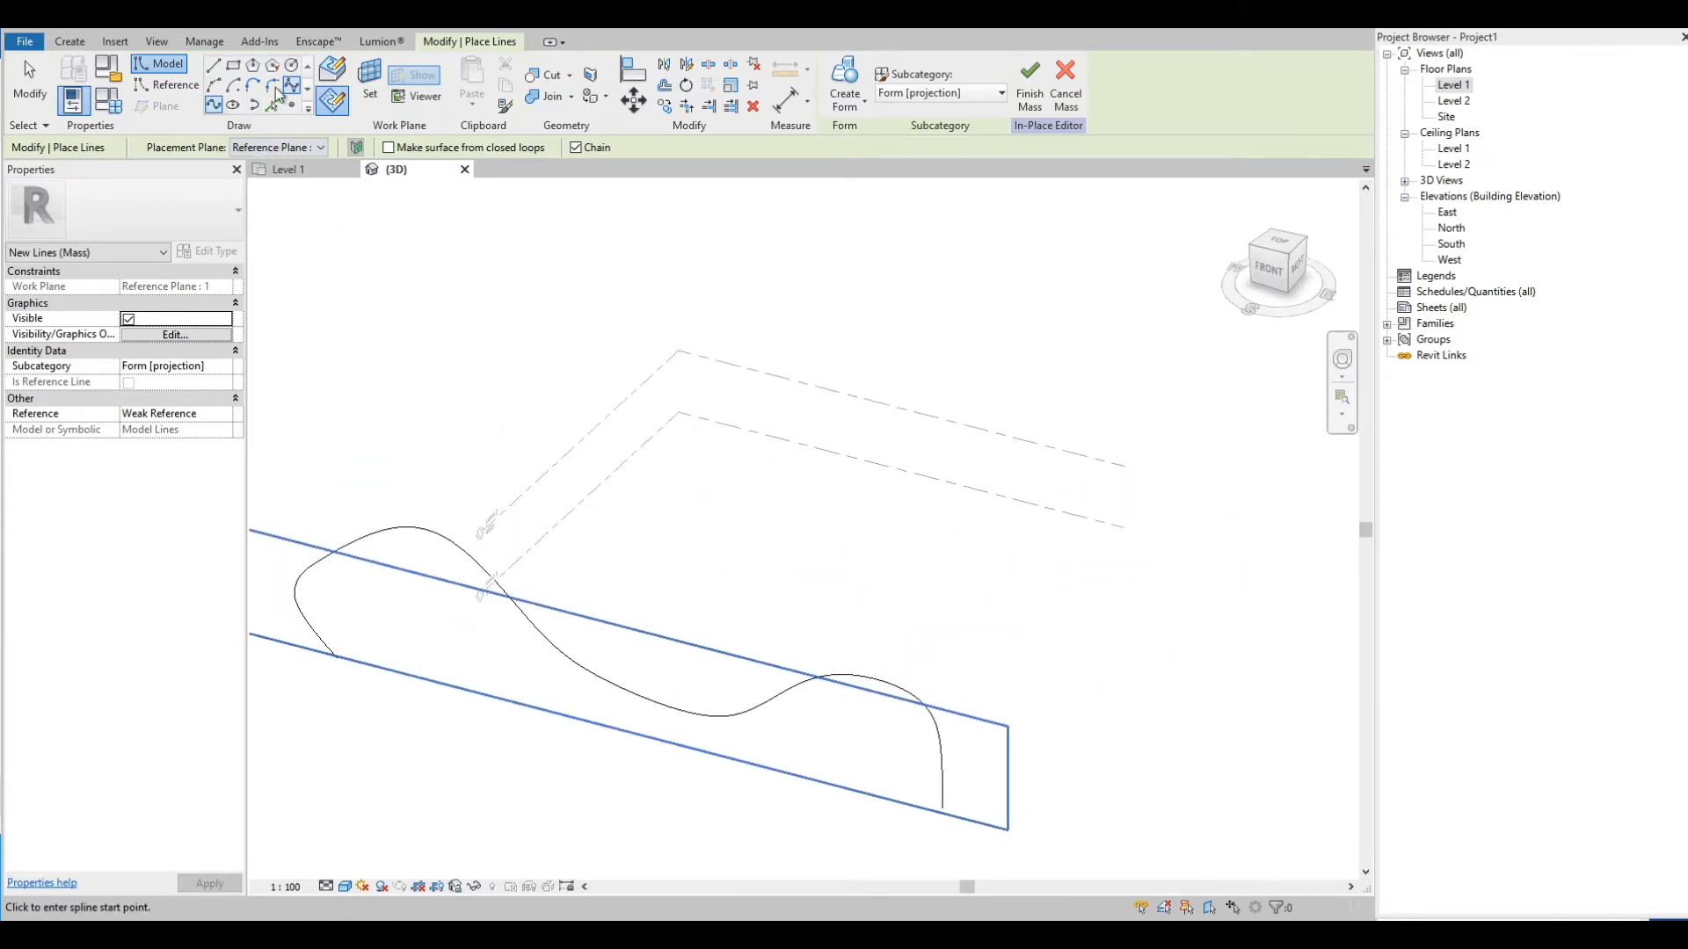
pyautogui.click(300, 148)
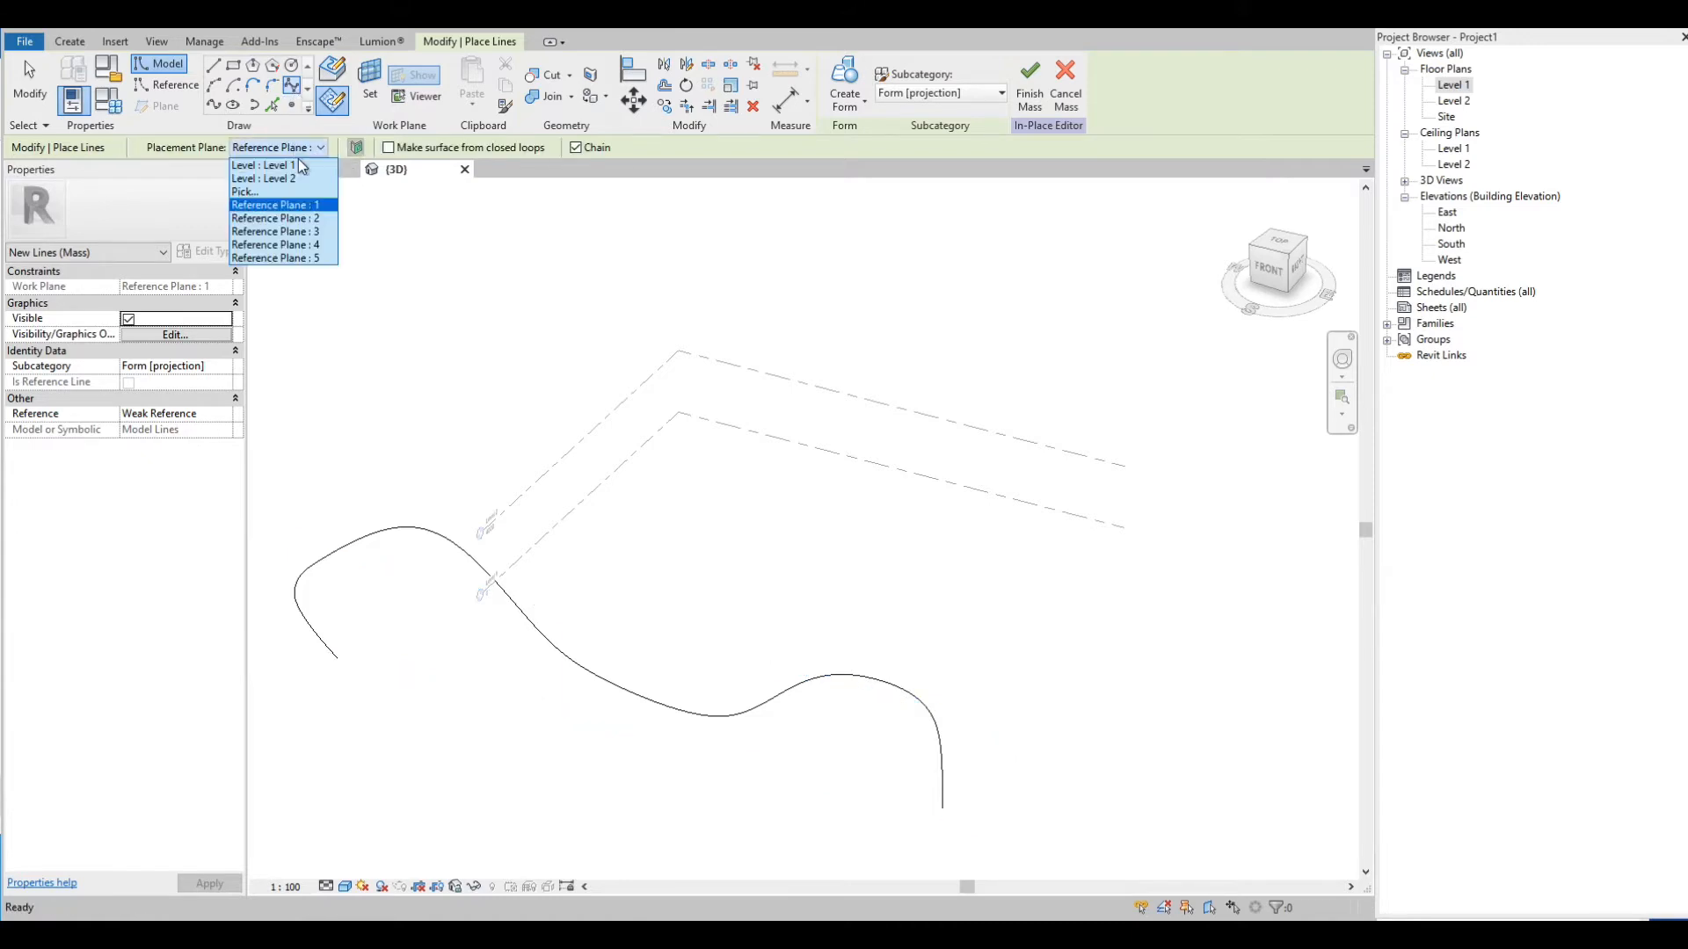
pyautogui.click(309, 220)
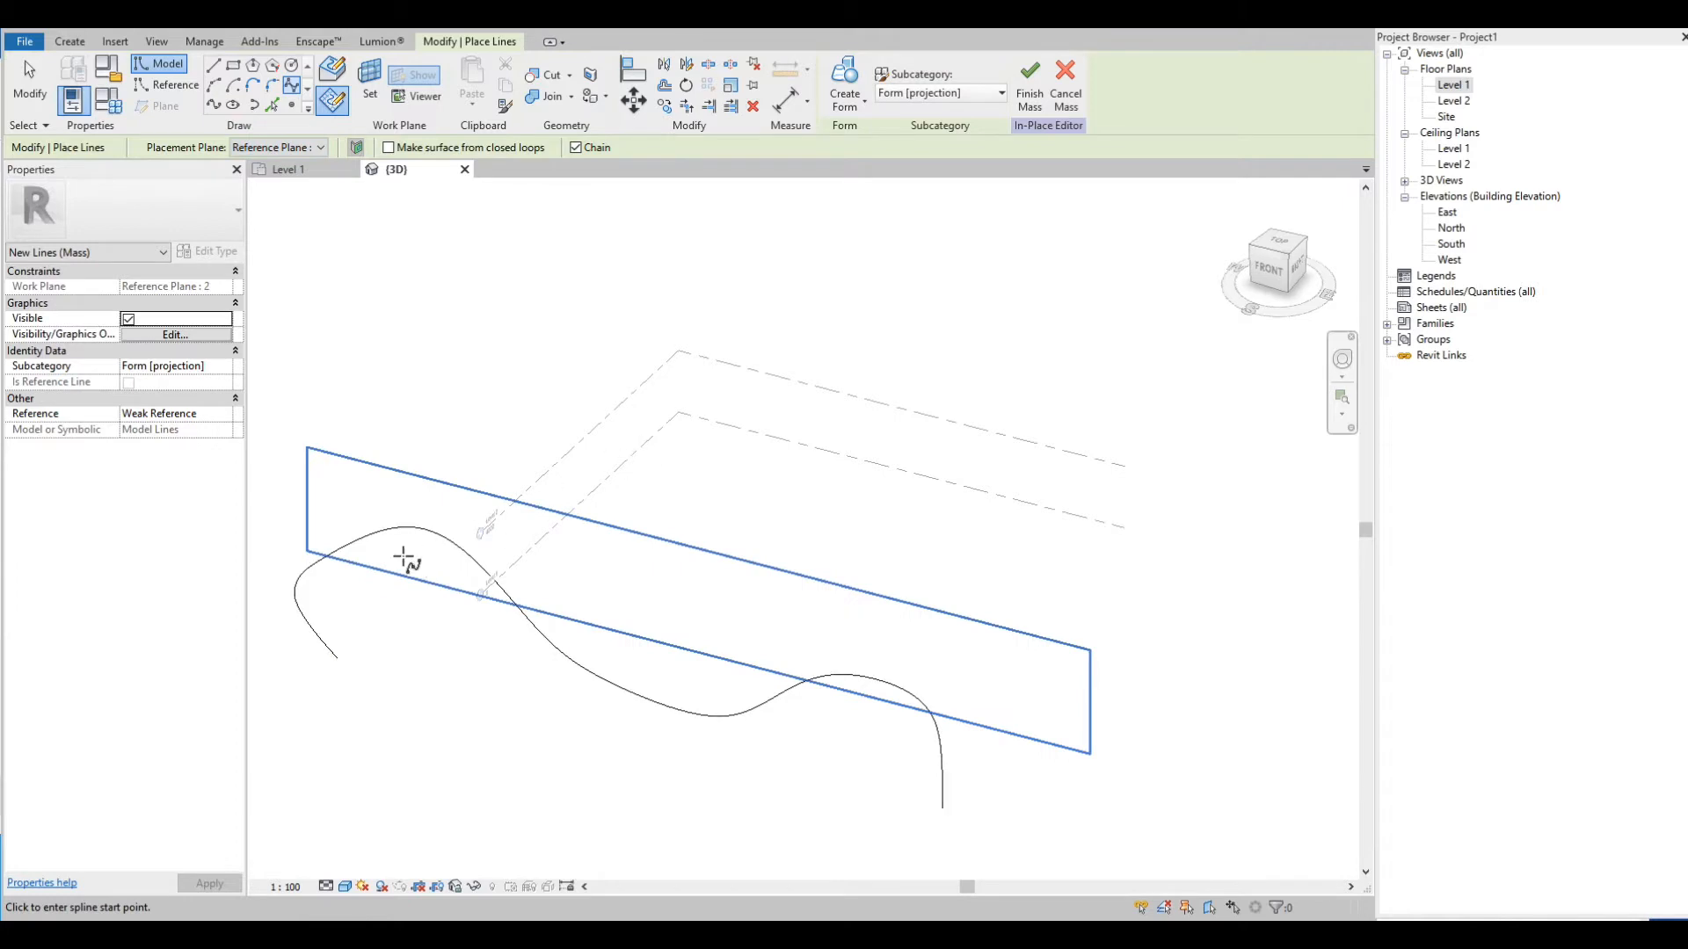
pyautogui.click(1271, 277)
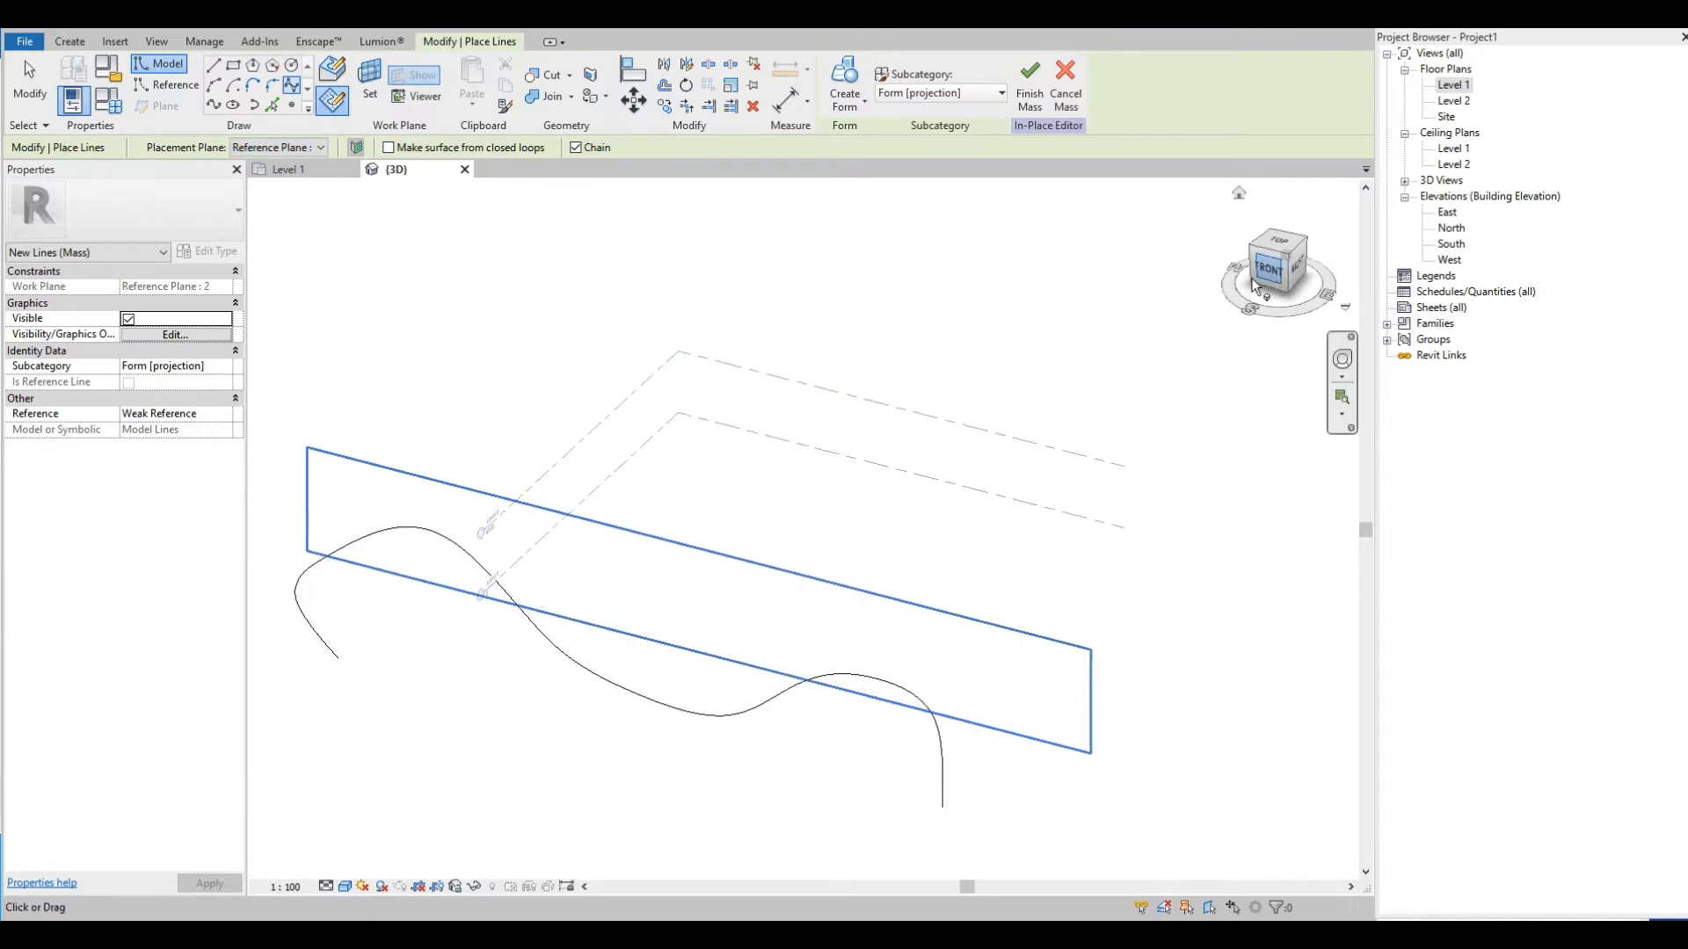
pyautogui.scroll(2, 563, 580)
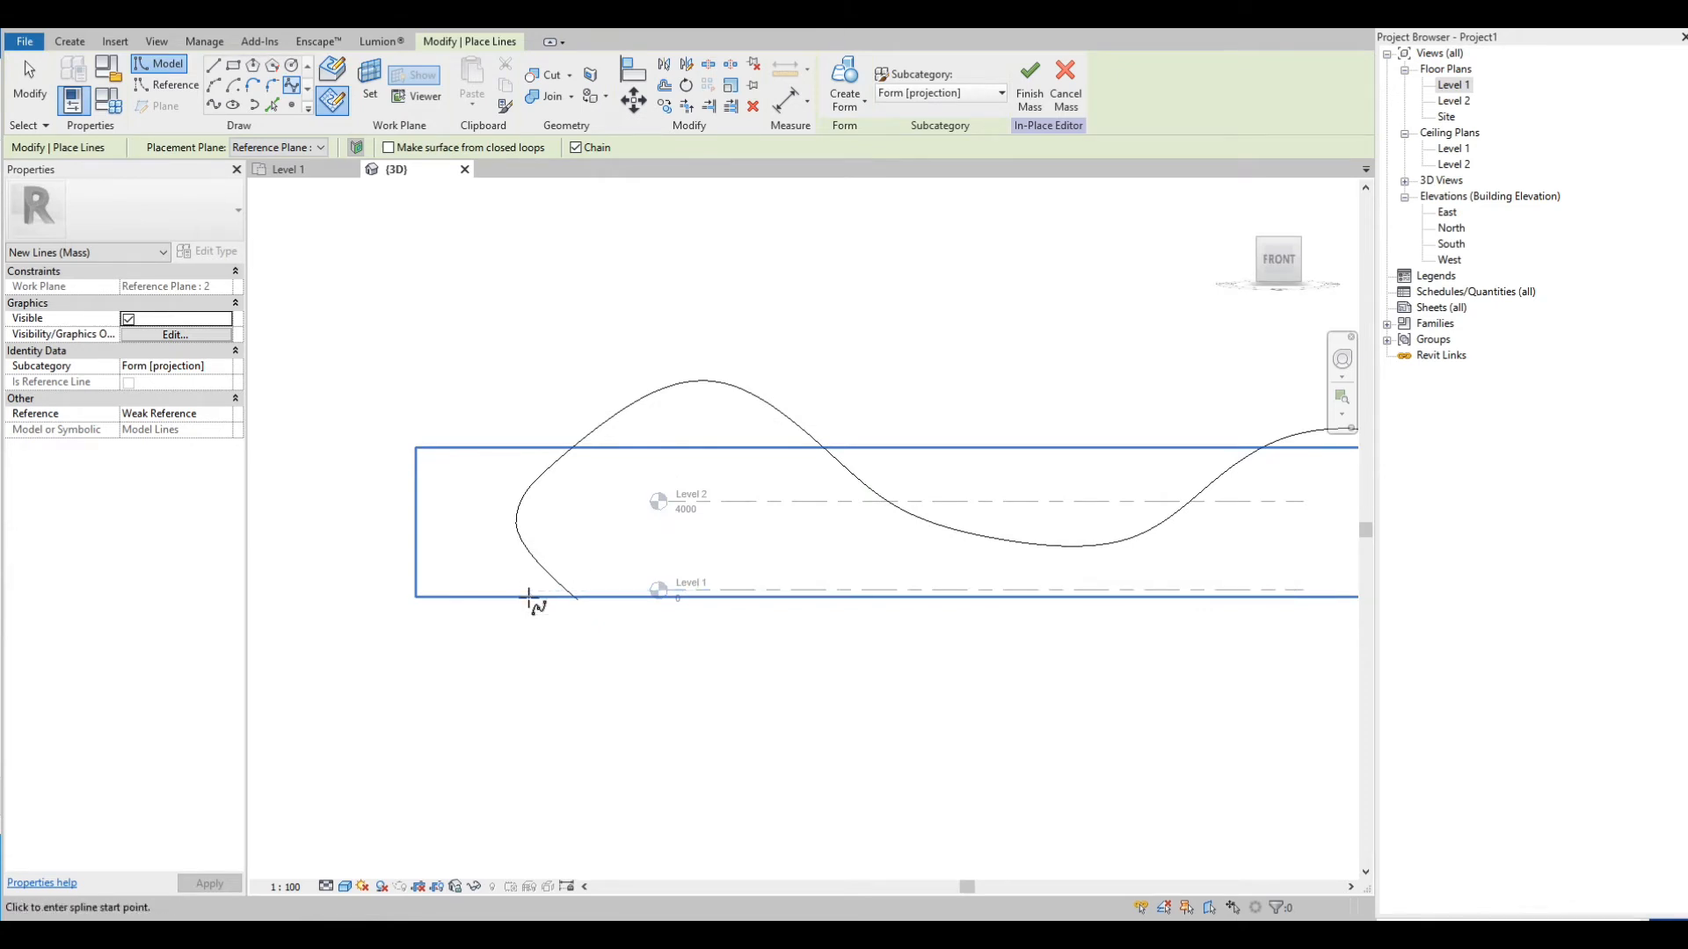
pyautogui.click(529, 599)
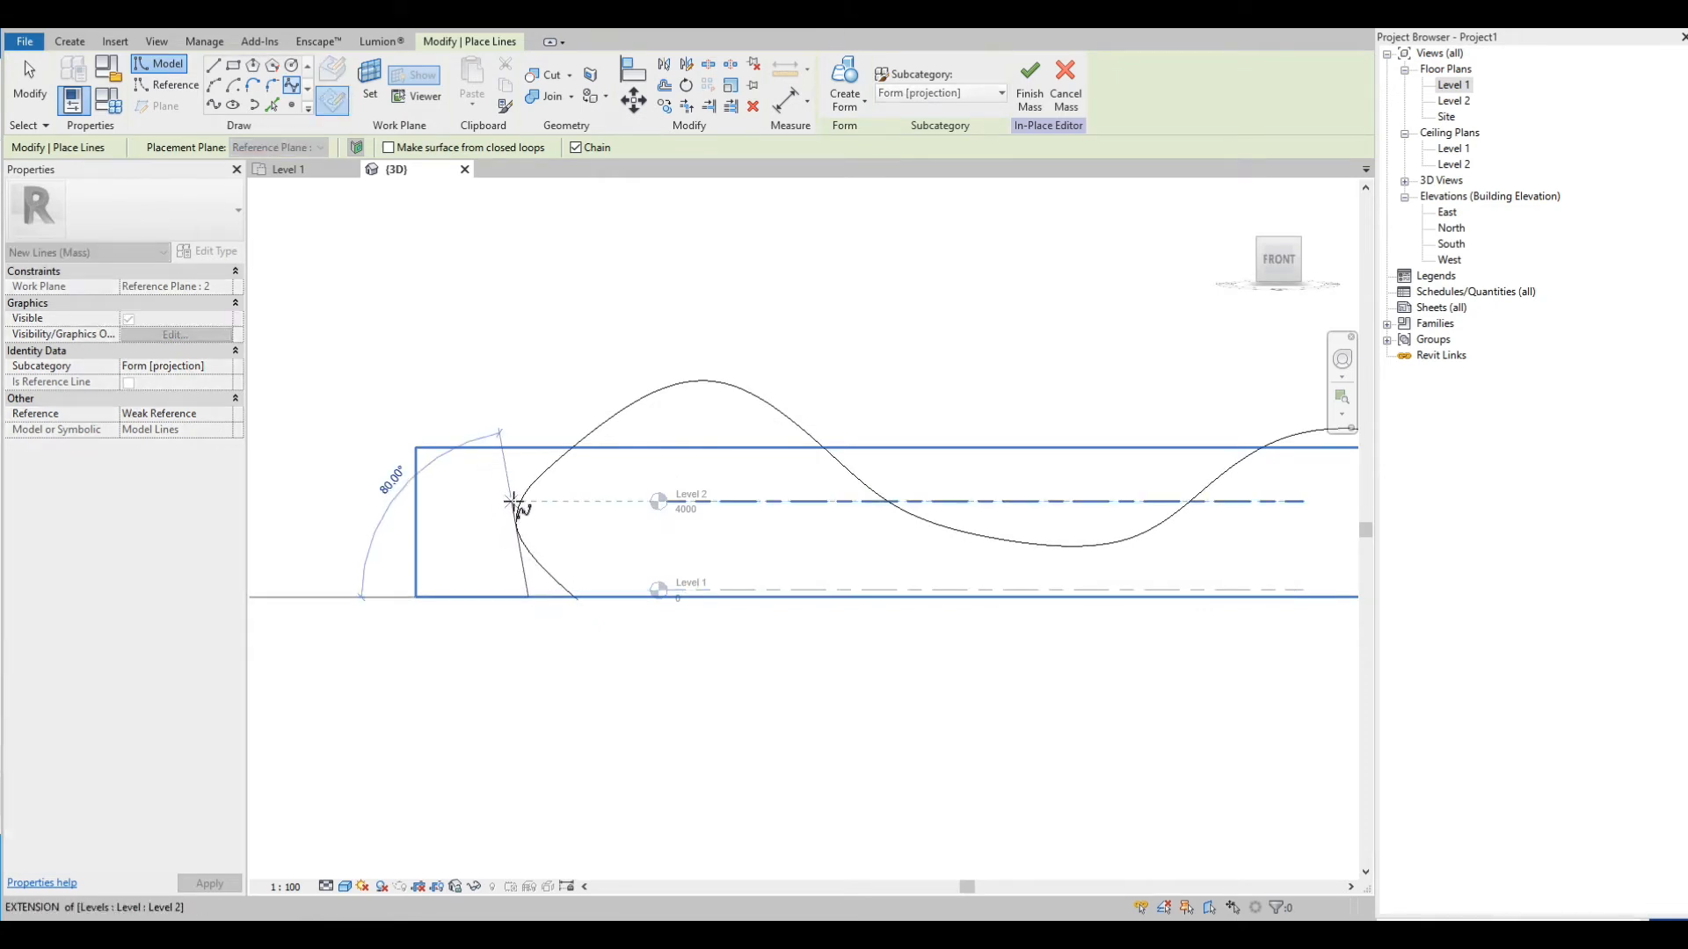
pyautogui.click(514, 502)
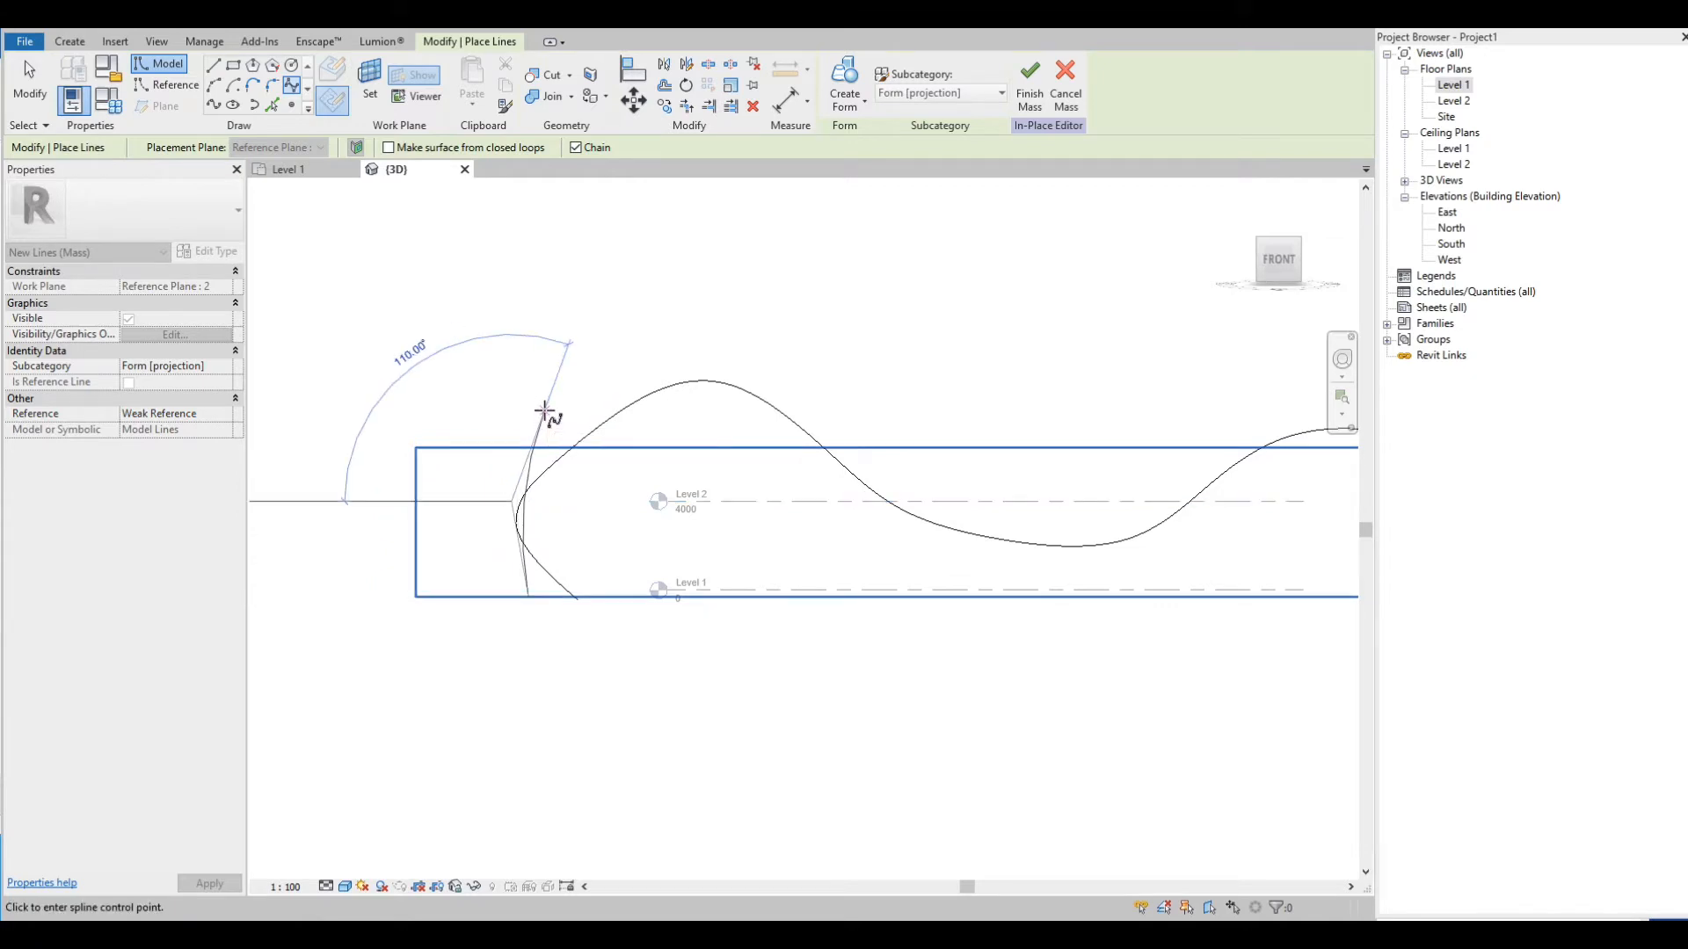
pyautogui.scroll(-2, 545, 412)
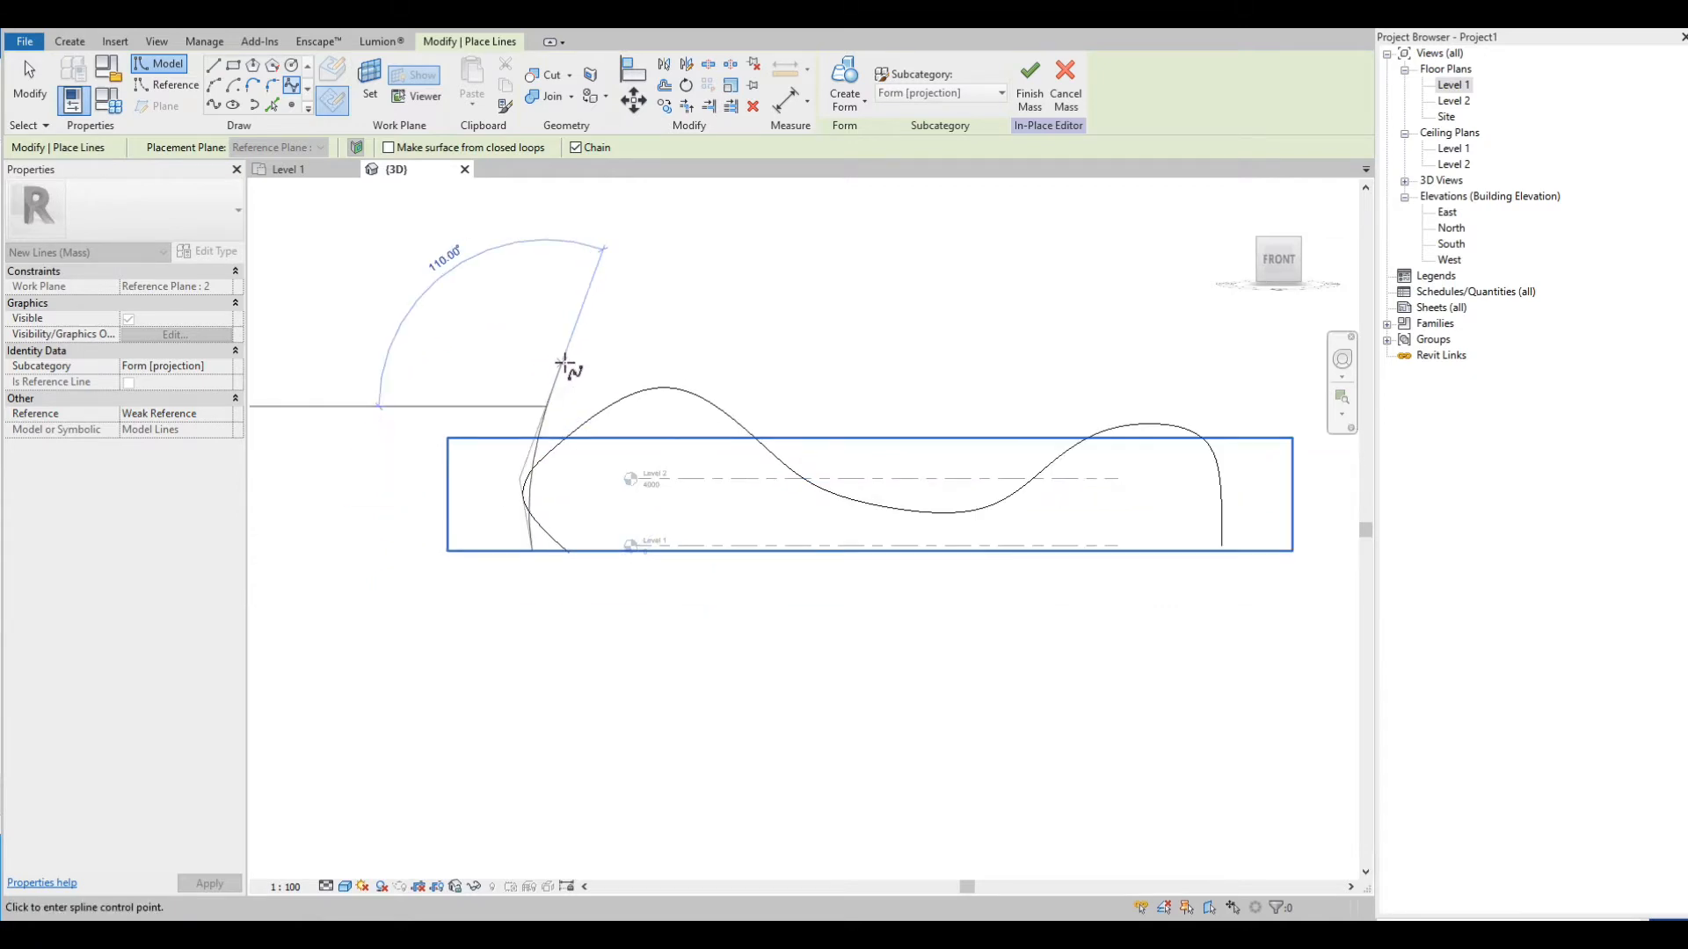
pyautogui.click(564, 361)
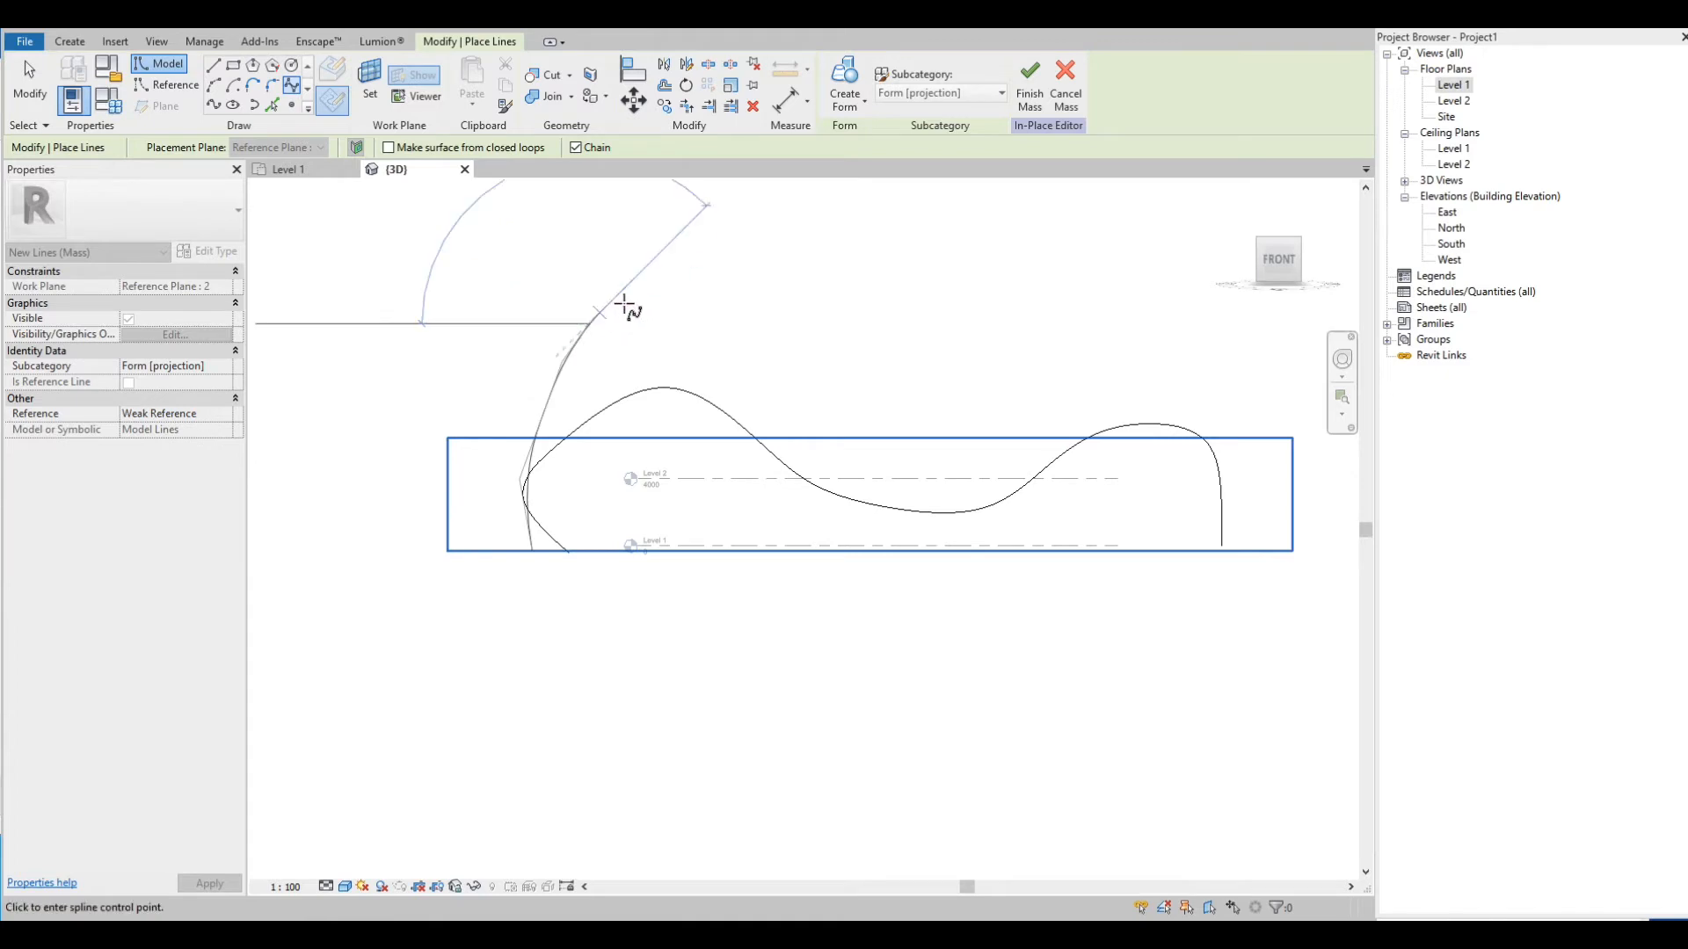
pyautogui.click(734, 356)
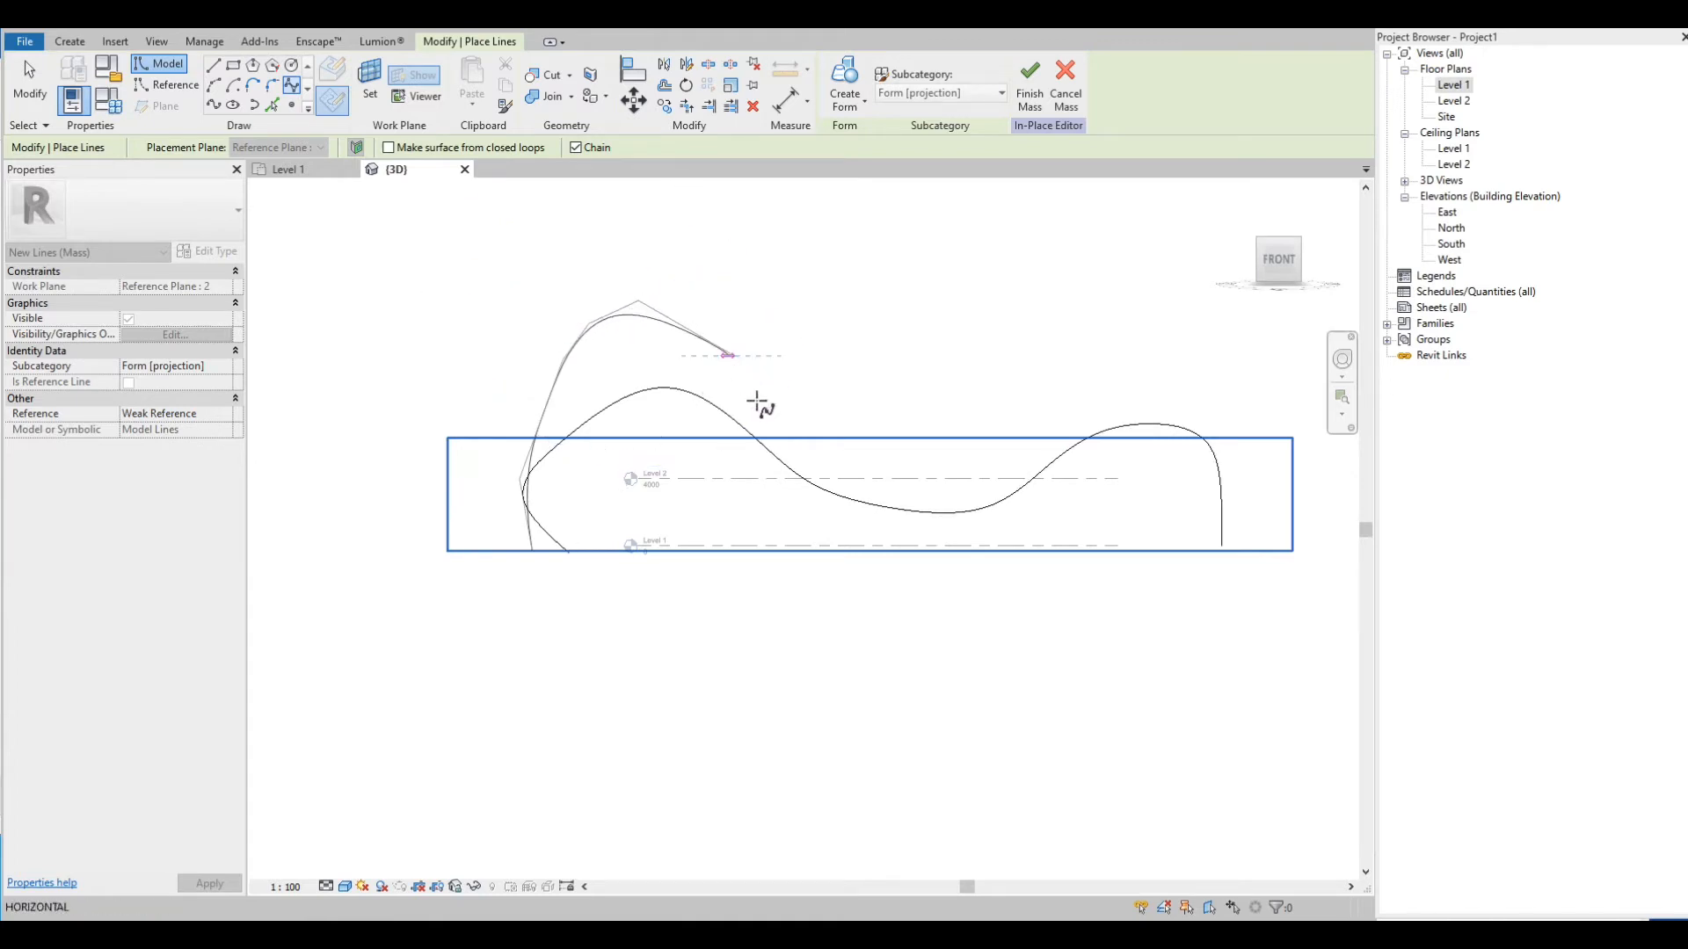
pyautogui.click(792, 455)
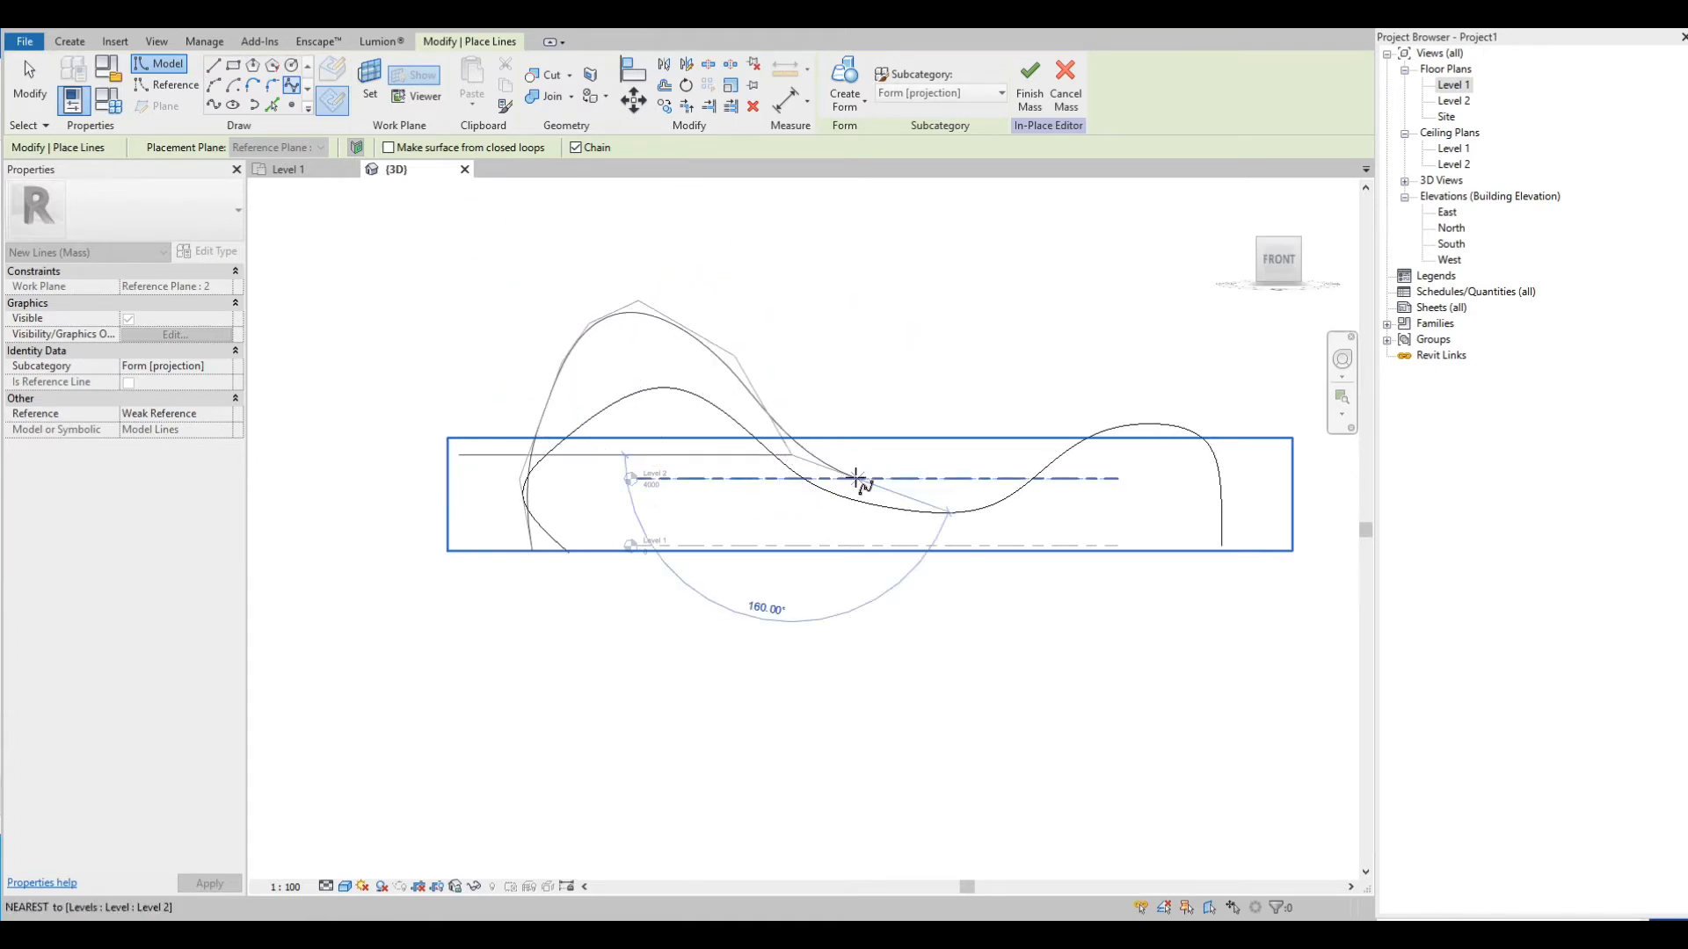
pyautogui.click(978, 478)
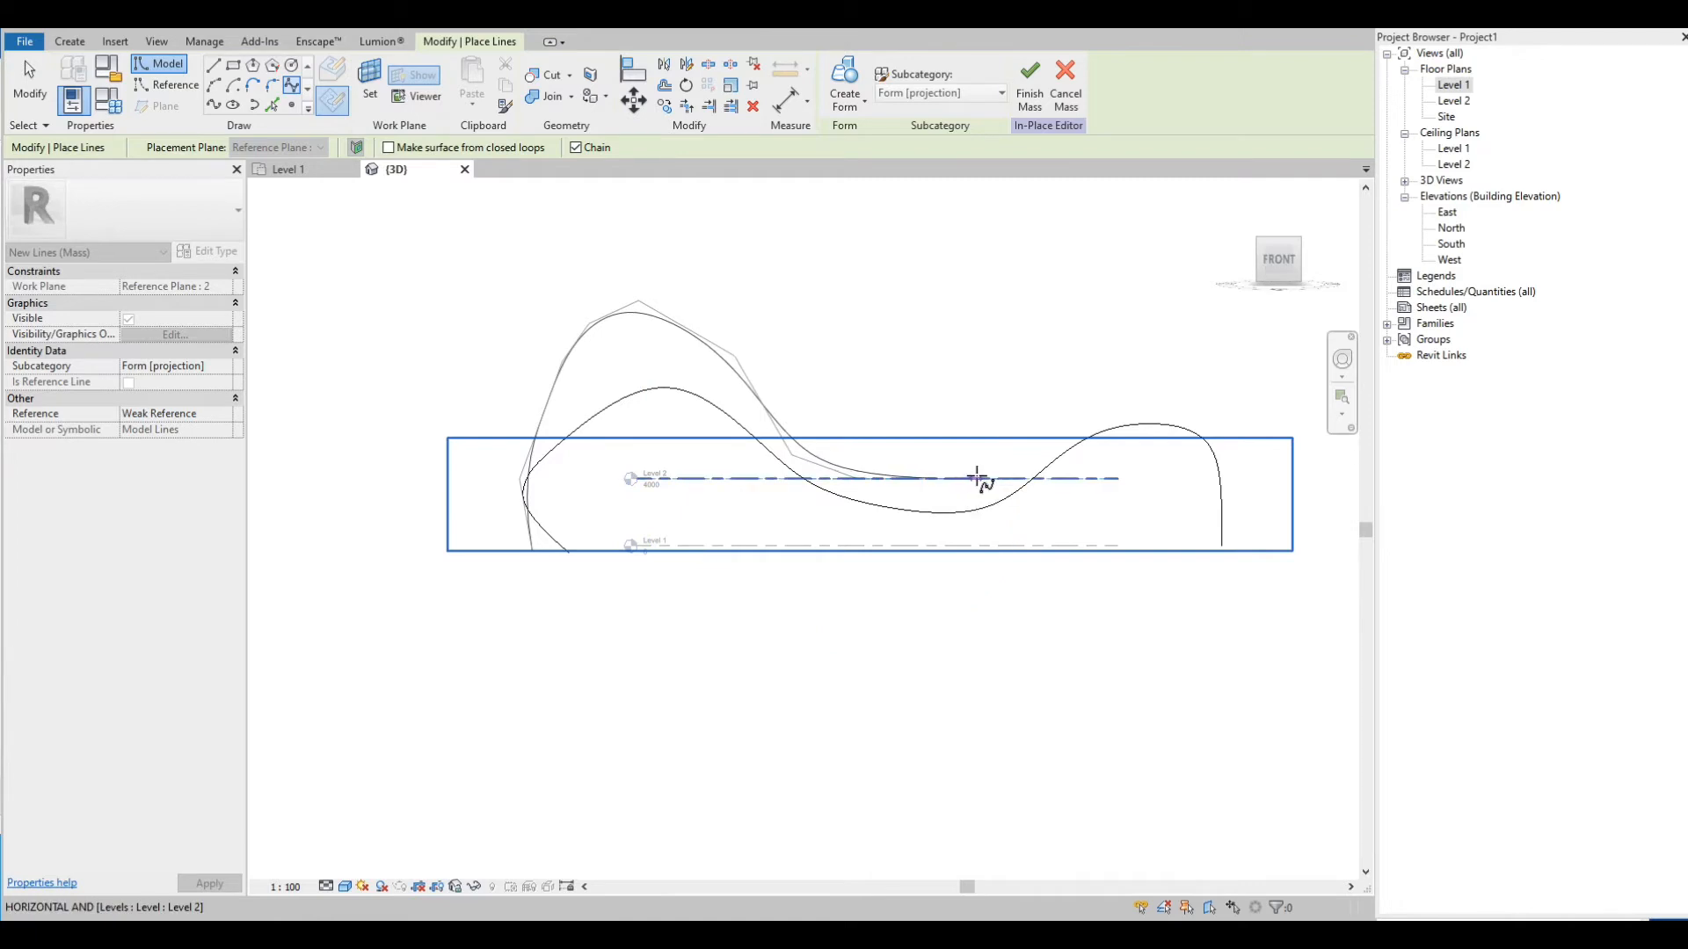
pyautogui.click(1065, 415)
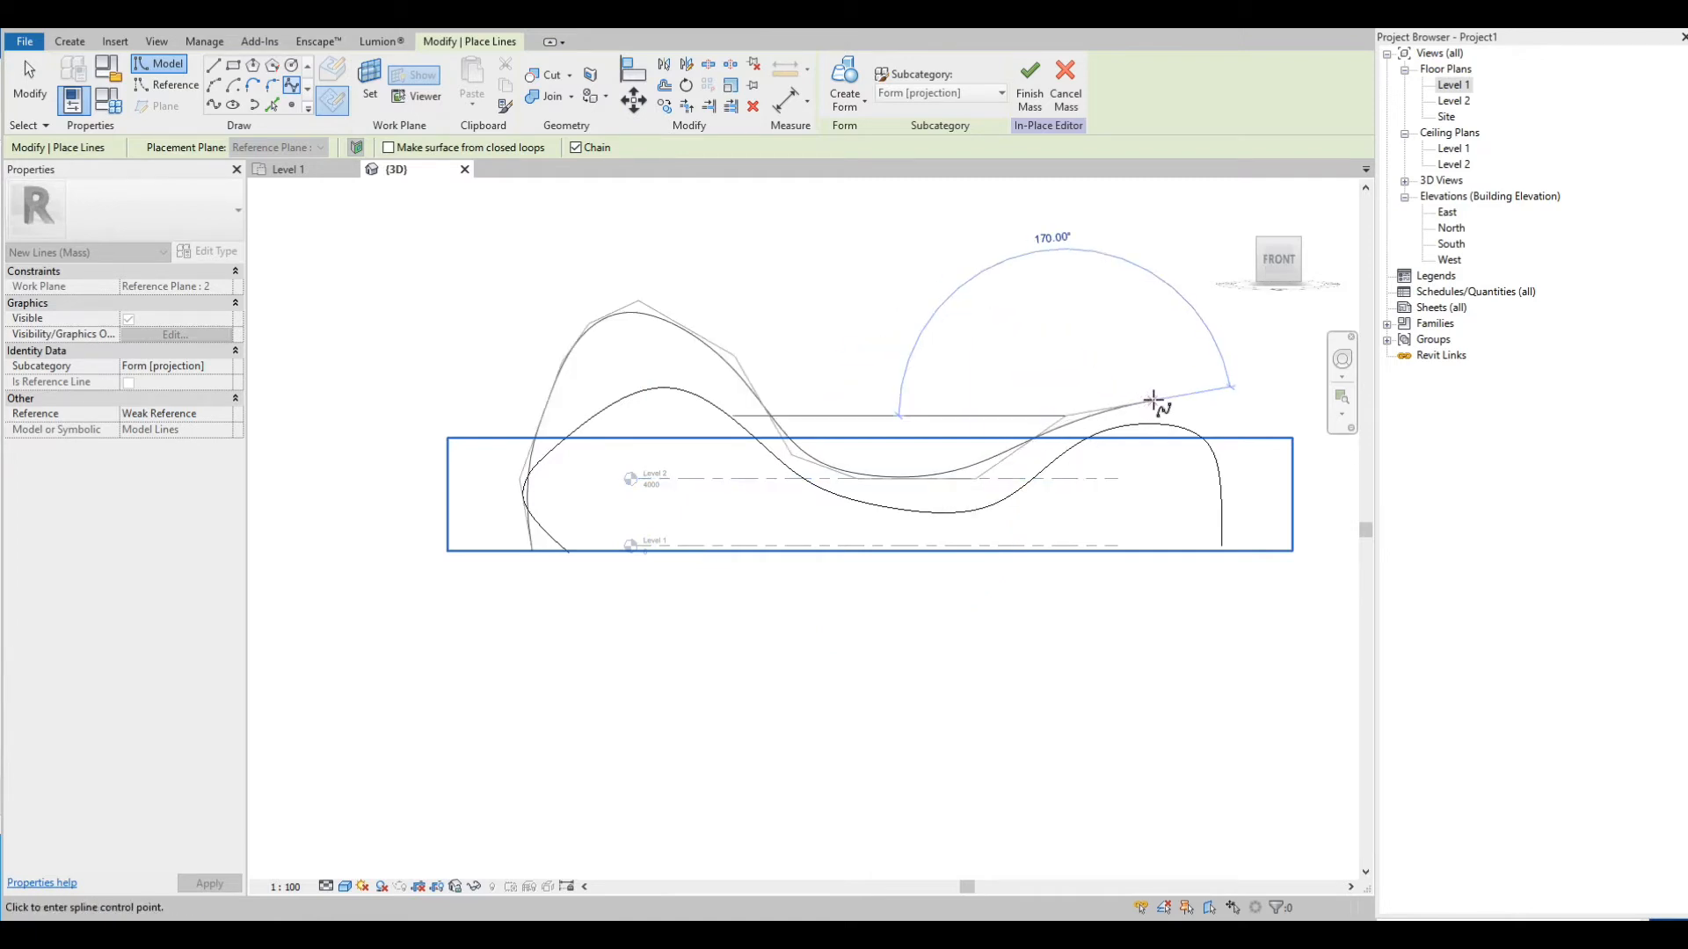
pyautogui.click(1153, 401)
pyautogui.click(1216, 423)
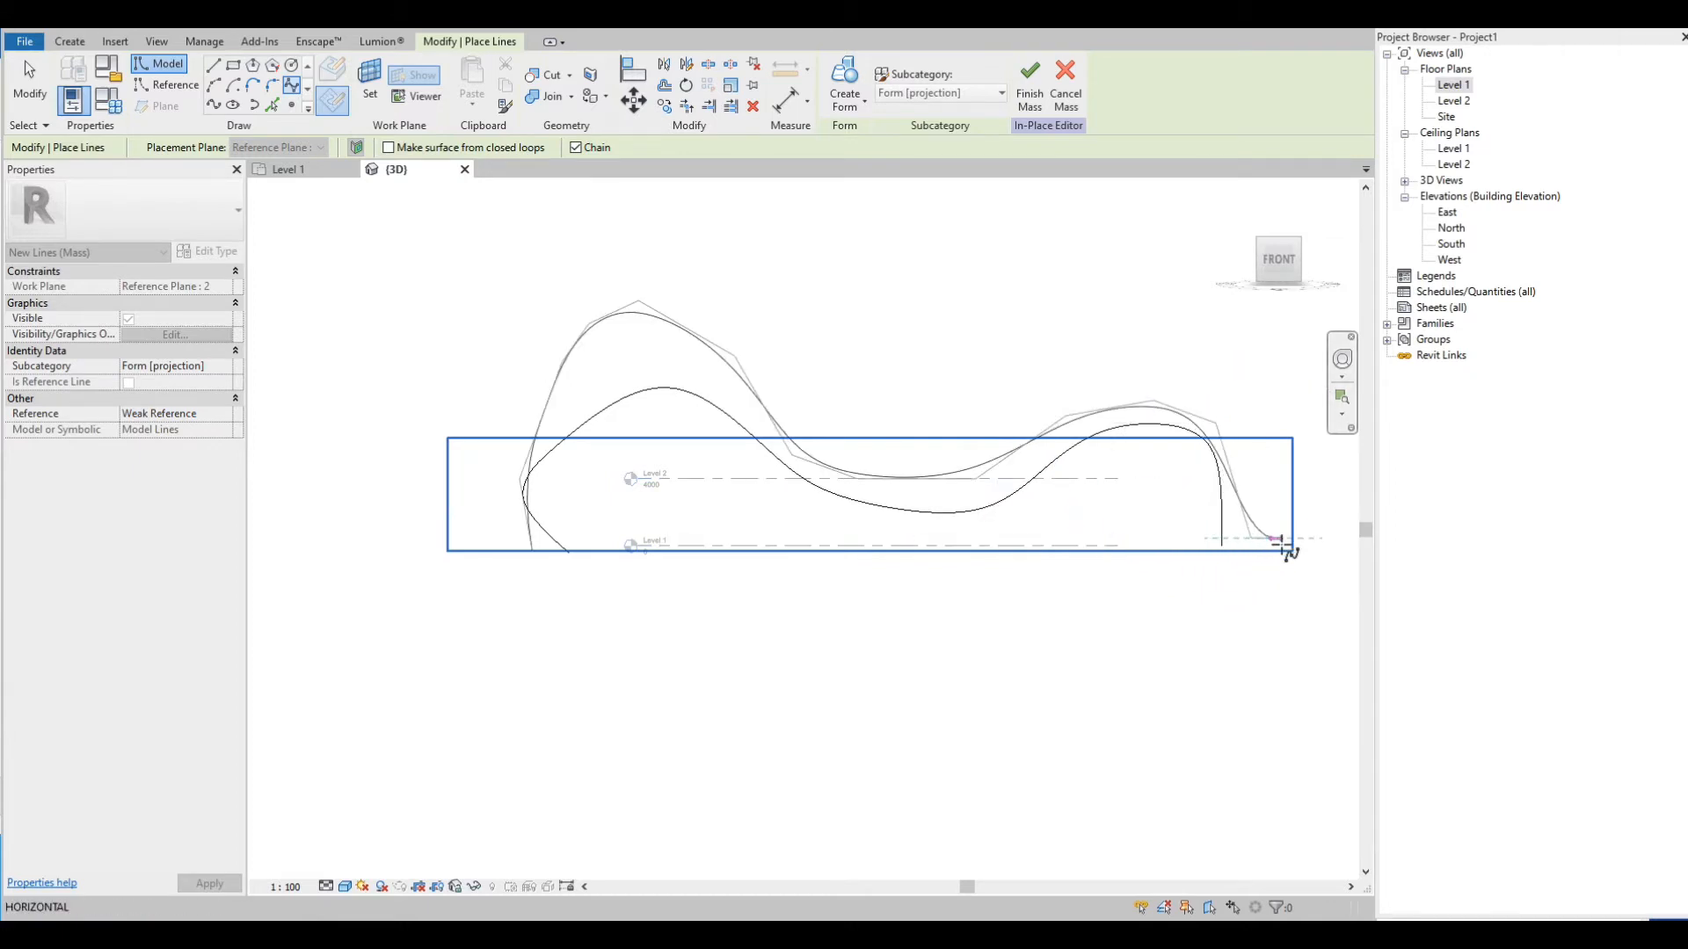
pyautogui.click(1284, 545)
pyautogui.press('Escape')
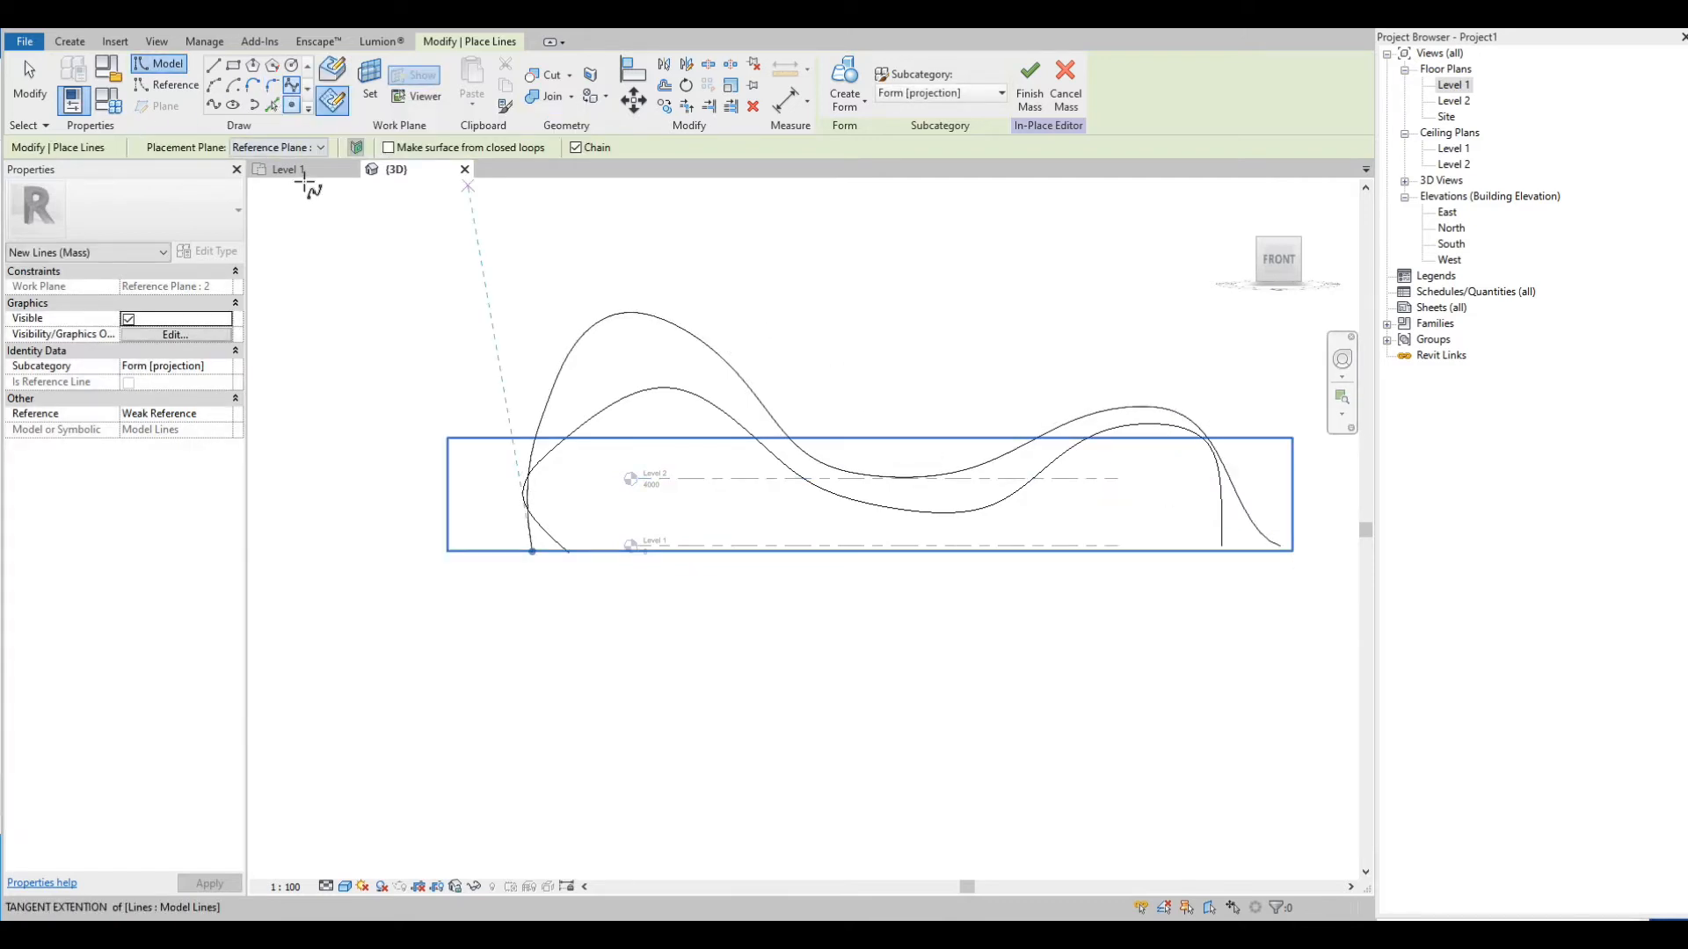
# Start a control-point spline on Reference Plane : 3 at Level 1, just outside the earlier curves' starts, rising gradually to a tall crest near mid-length
pyautogui.click(292, 88)
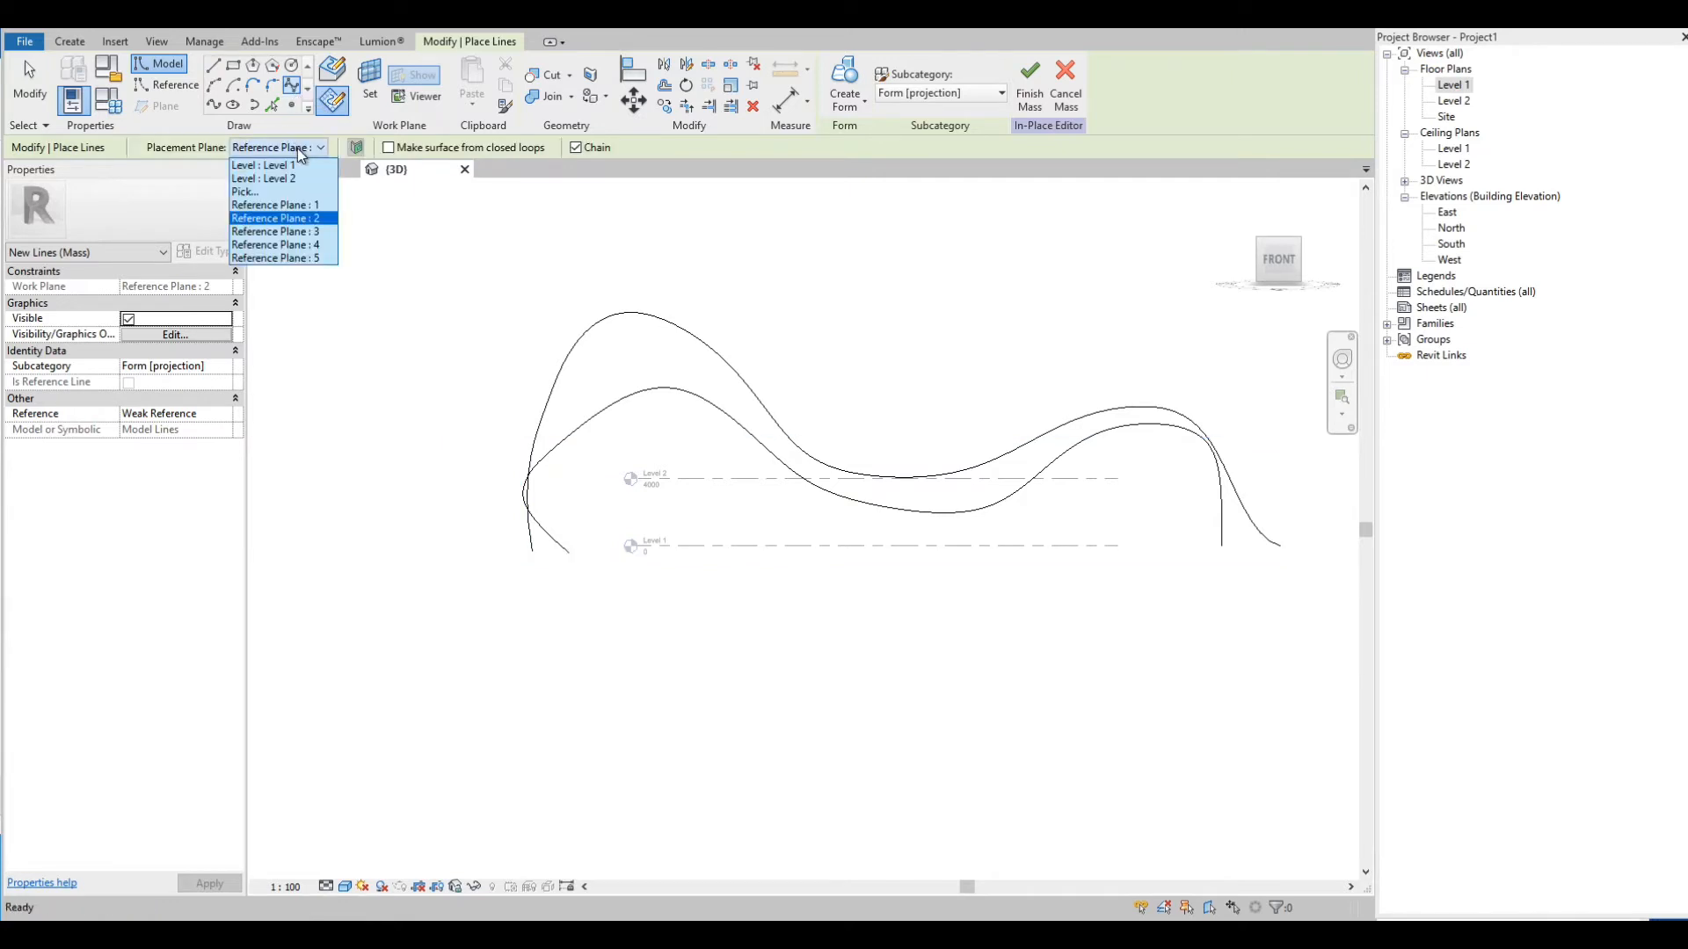
pyautogui.click(299, 231)
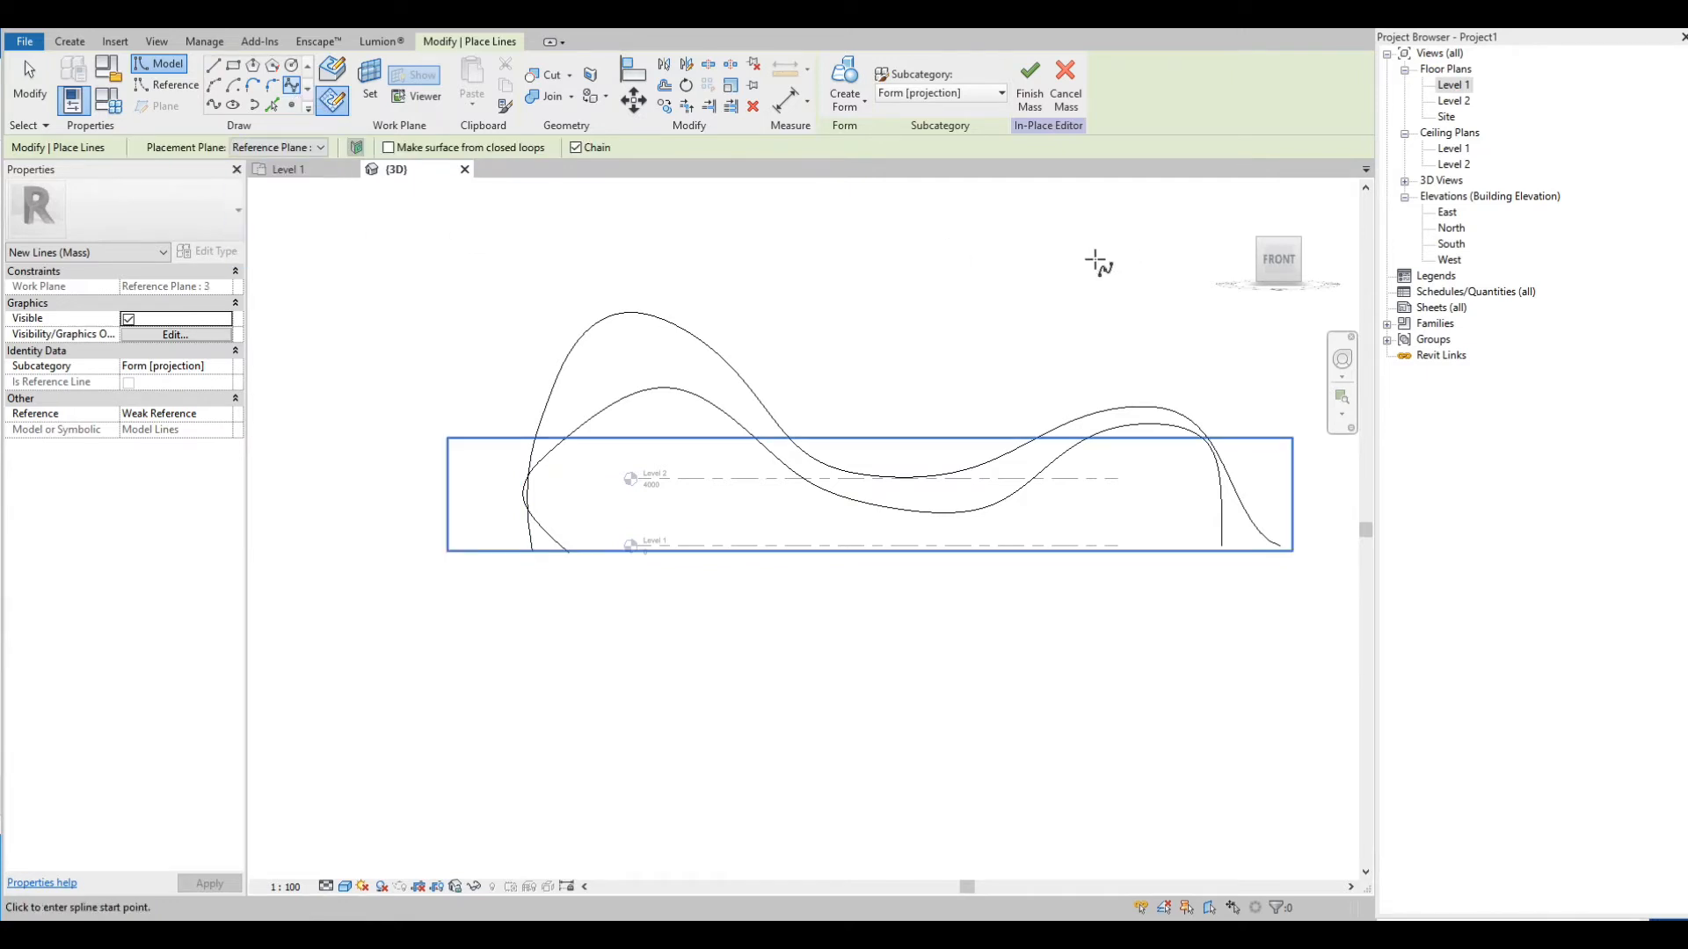
pyautogui.keyDown('shift'); pyautogui.moveTo(920, 302); pyautogui.dragTo(831, 431, button='middle'); pyautogui.keyUp('shift')
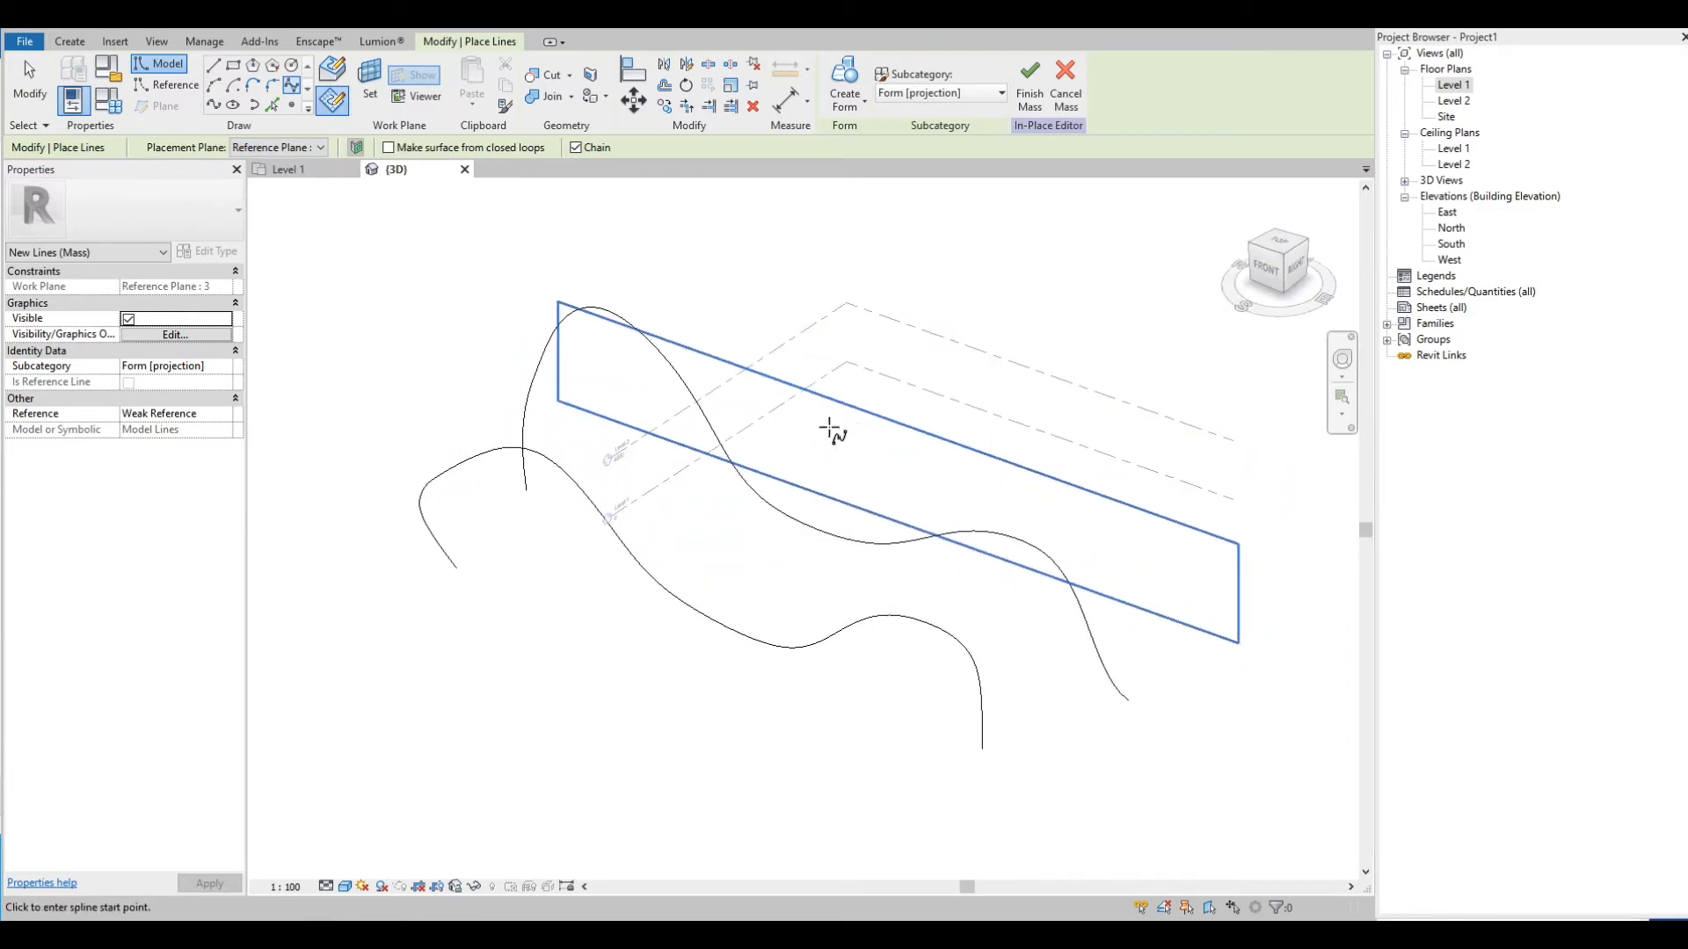
pyautogui.click(1255, 277)
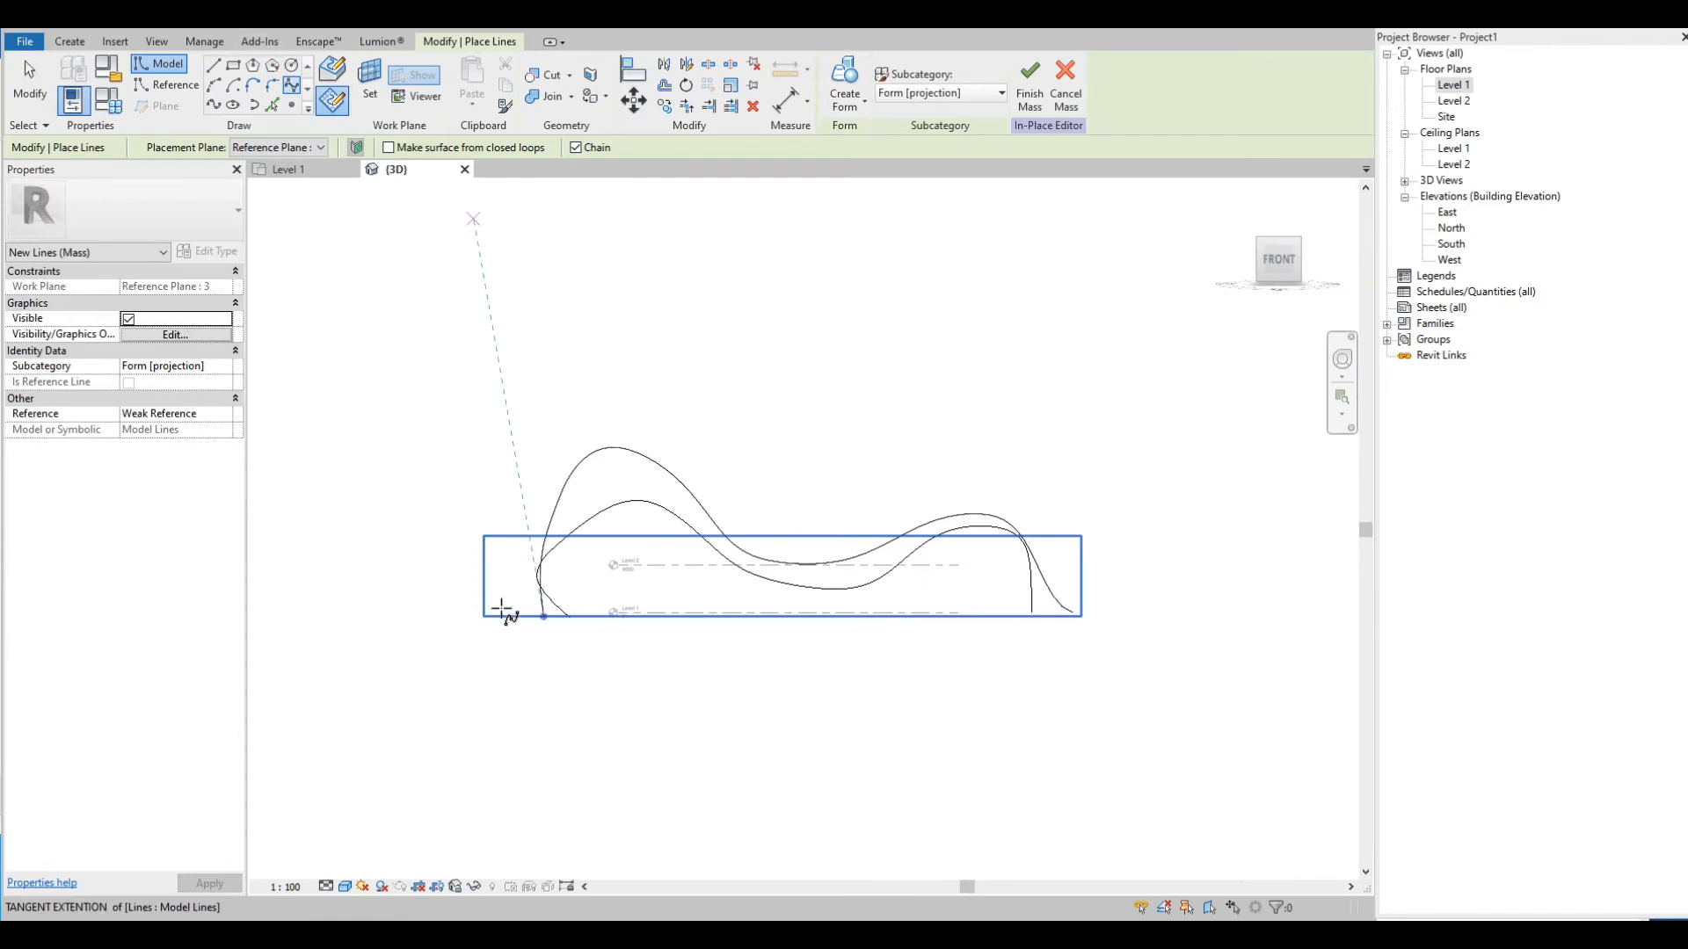
pyautogui.scroll(1, 536, 613)
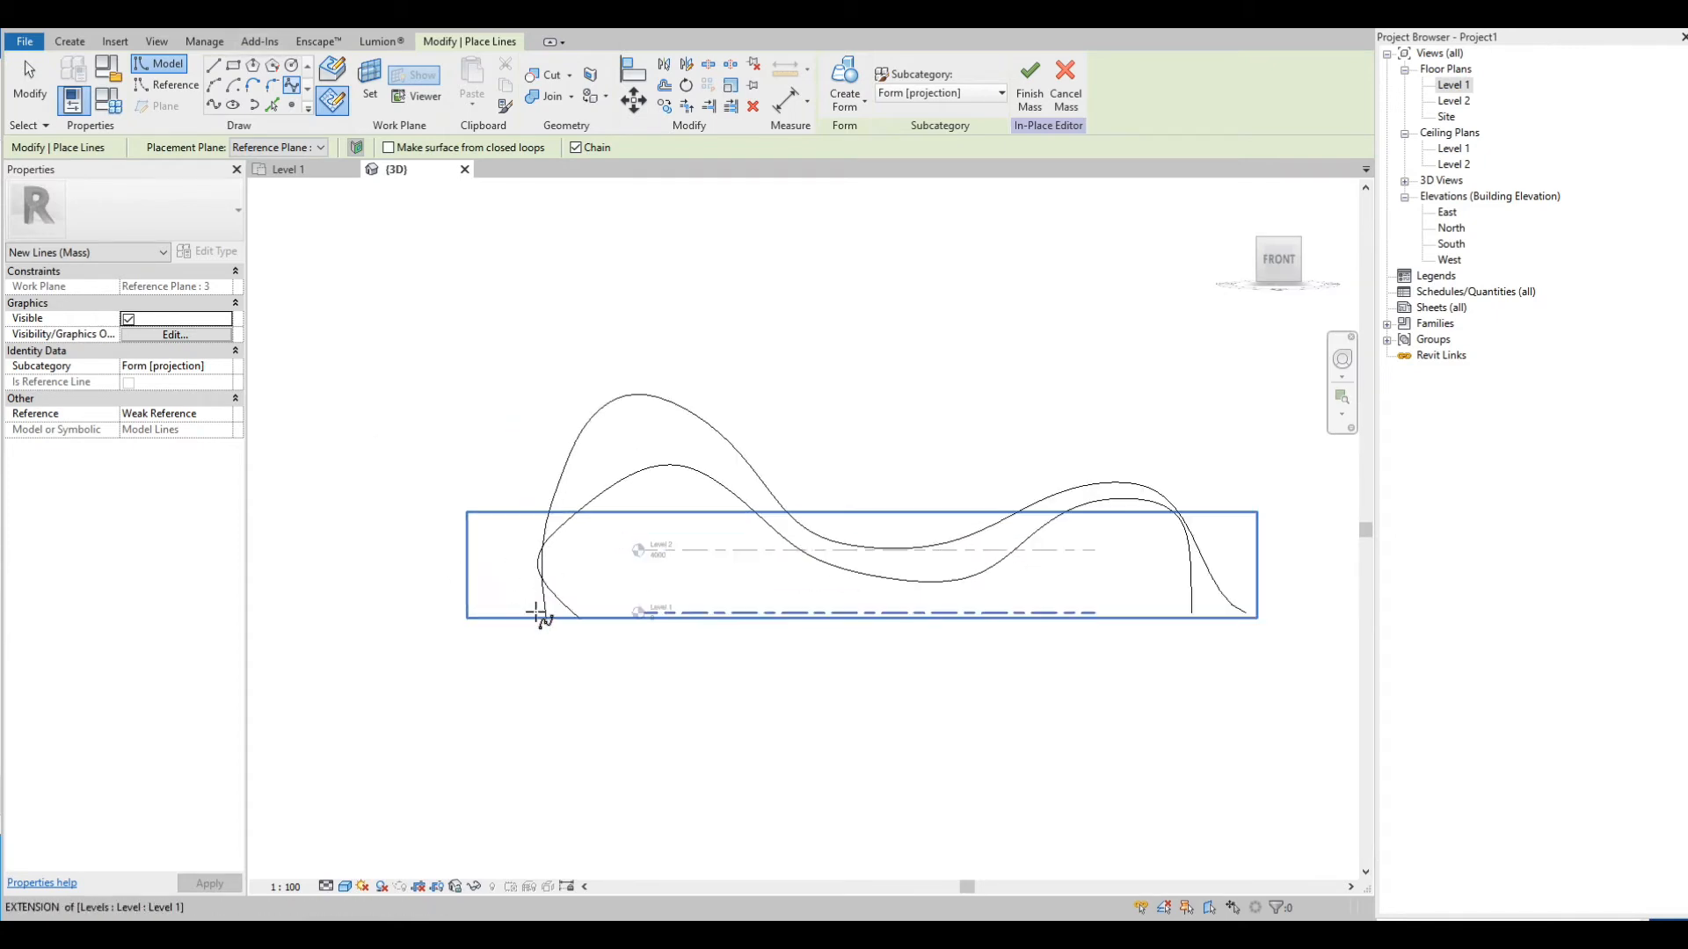
pyautogui.scroll(1, 536, 613)
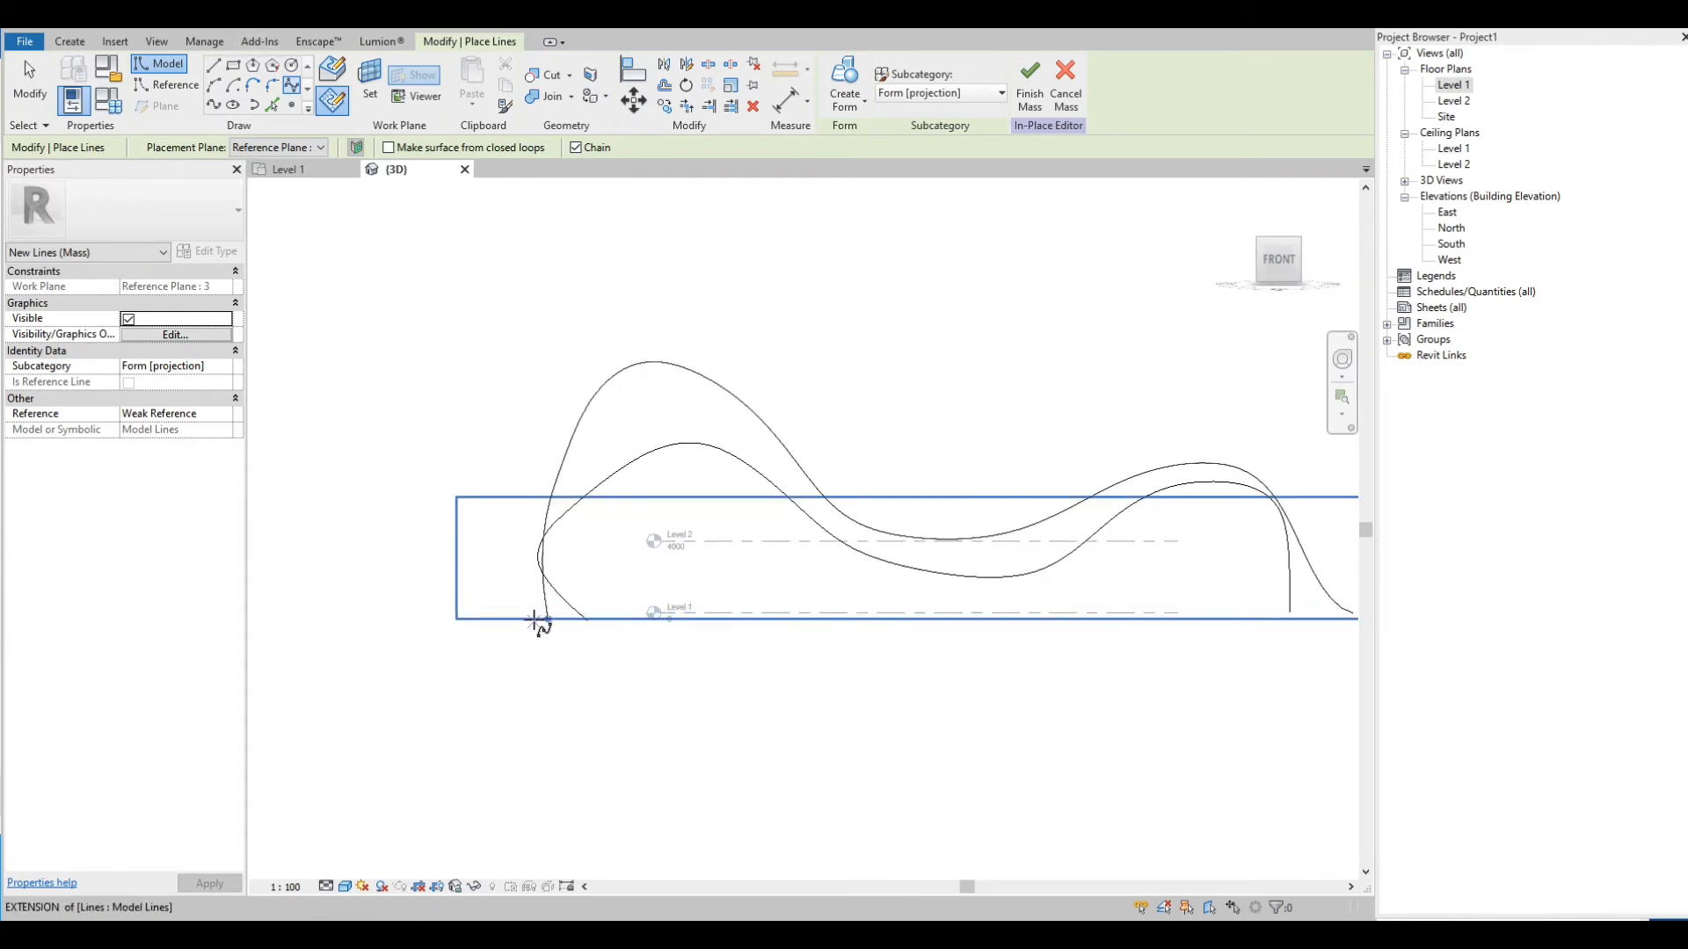
pyautogui.click(529, 613)
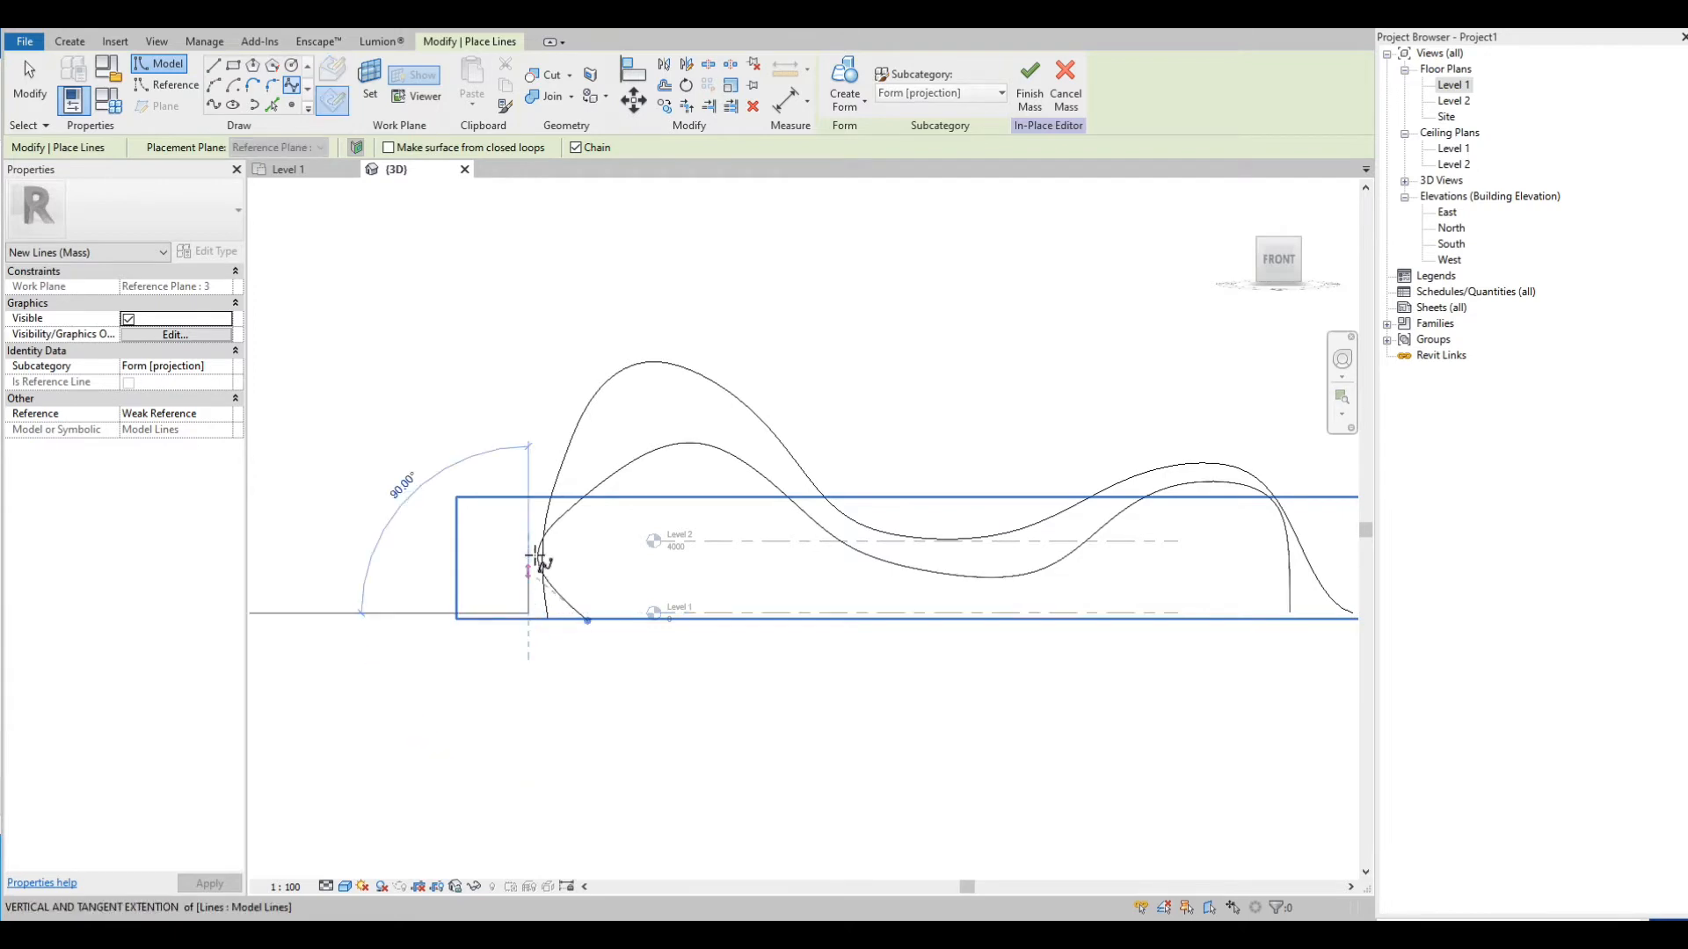
pyautogui.click(540, 502)
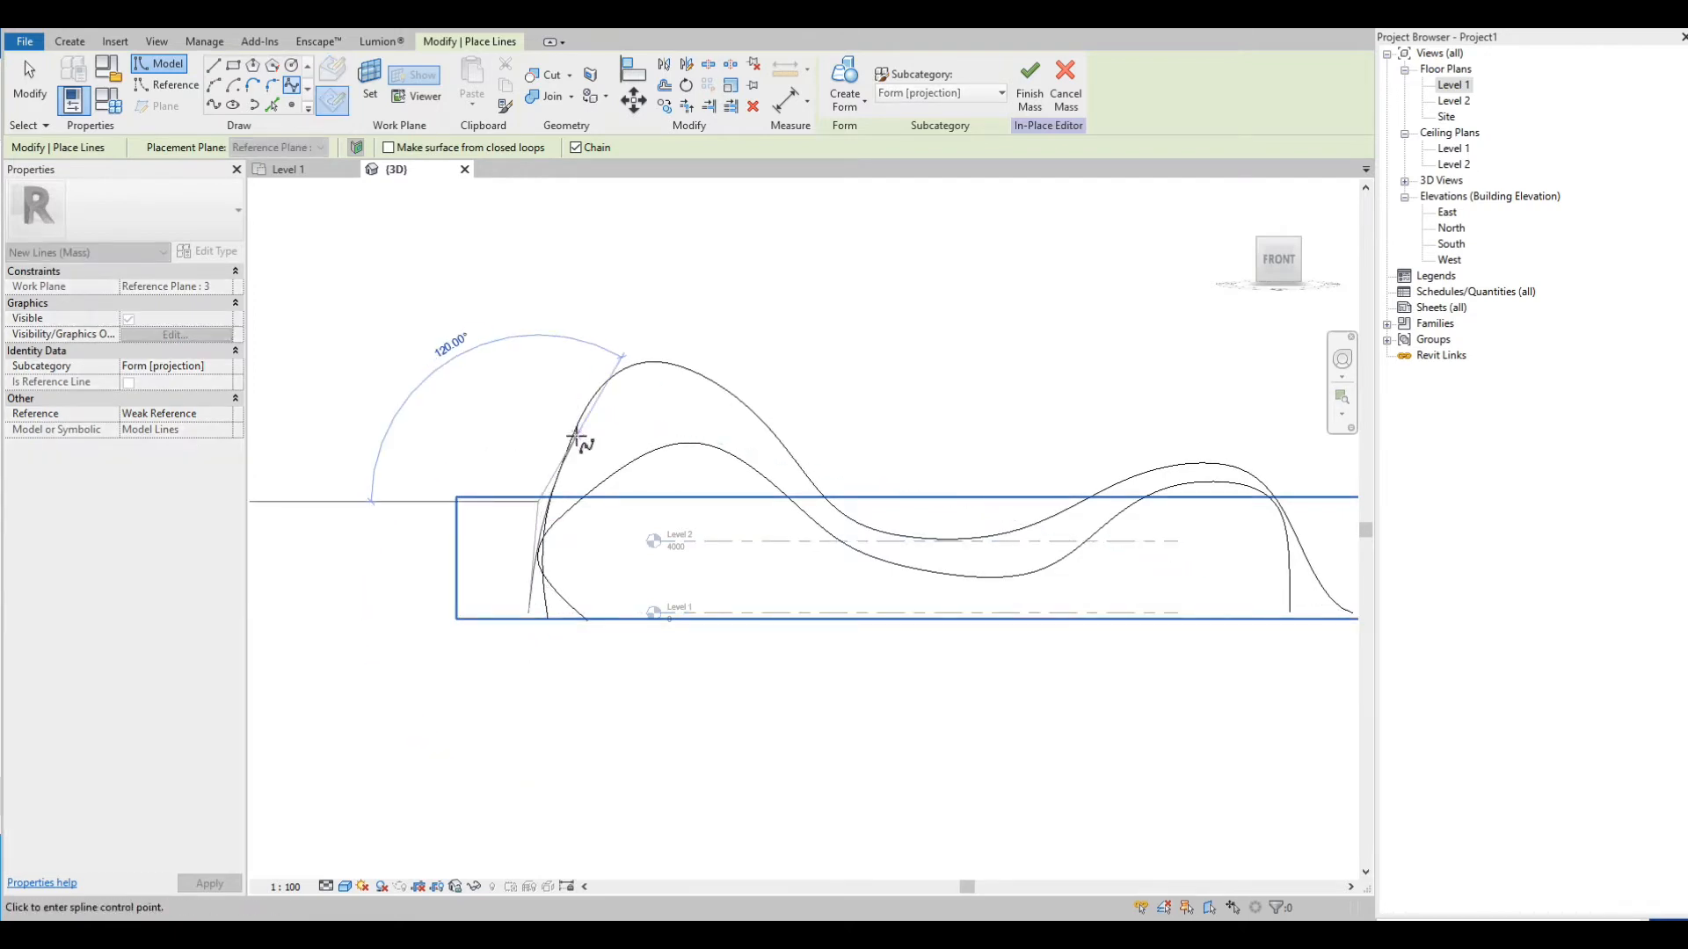
pyautogui.click(576, 441)
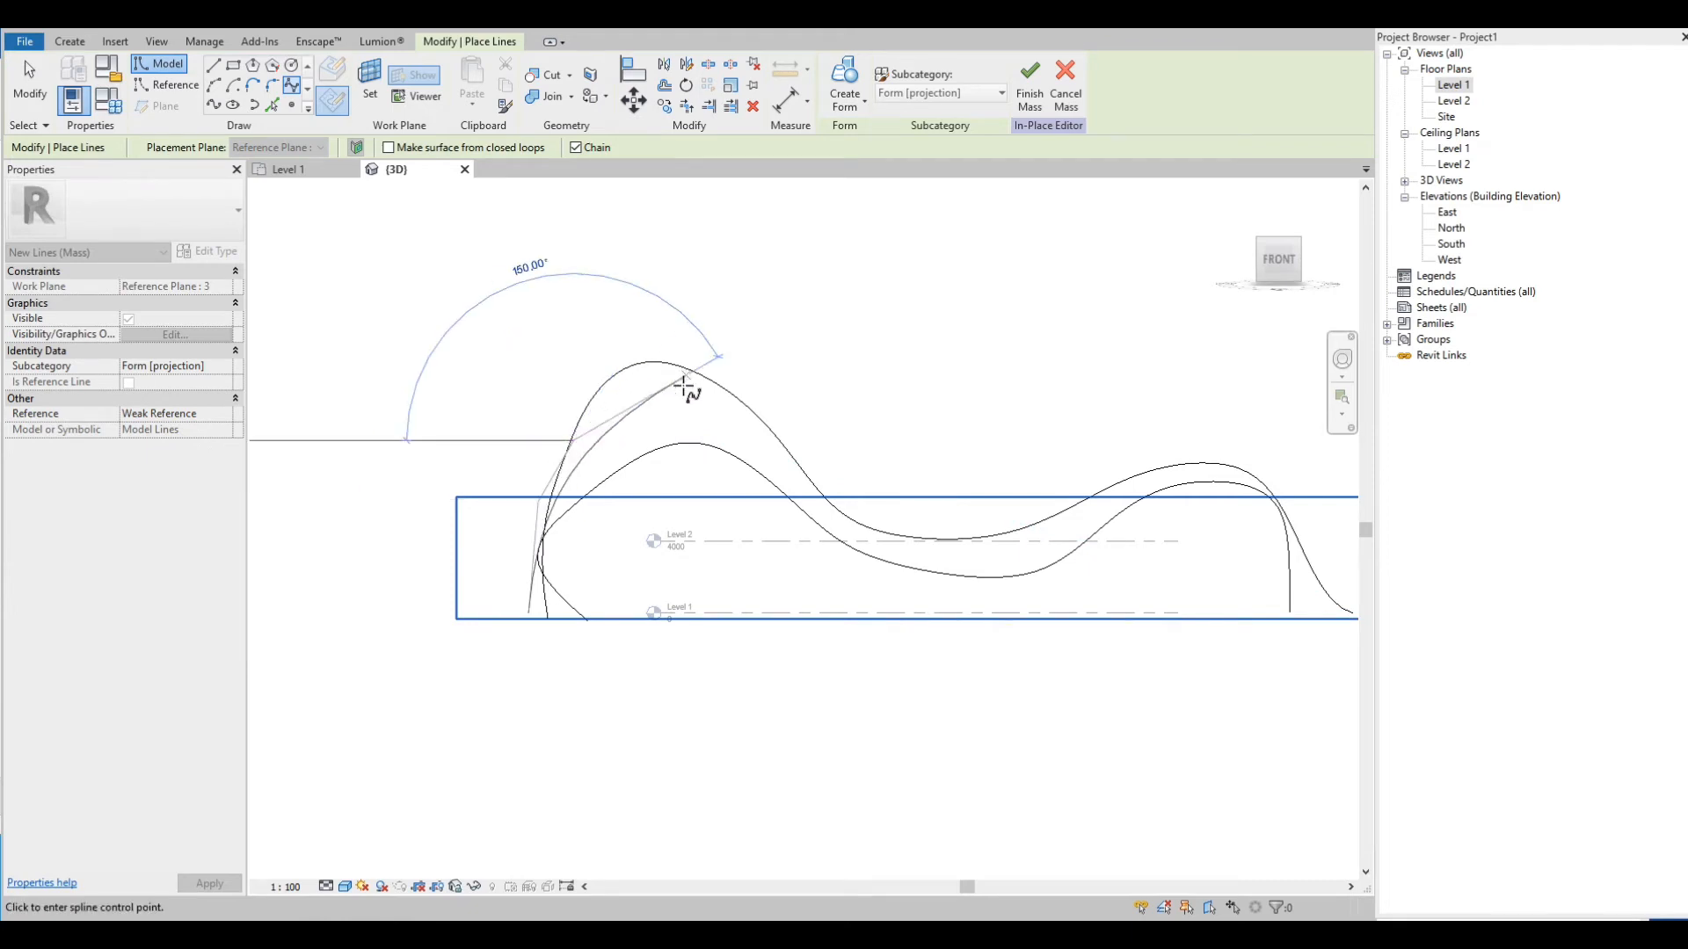
pyautogui.click(684, 384)
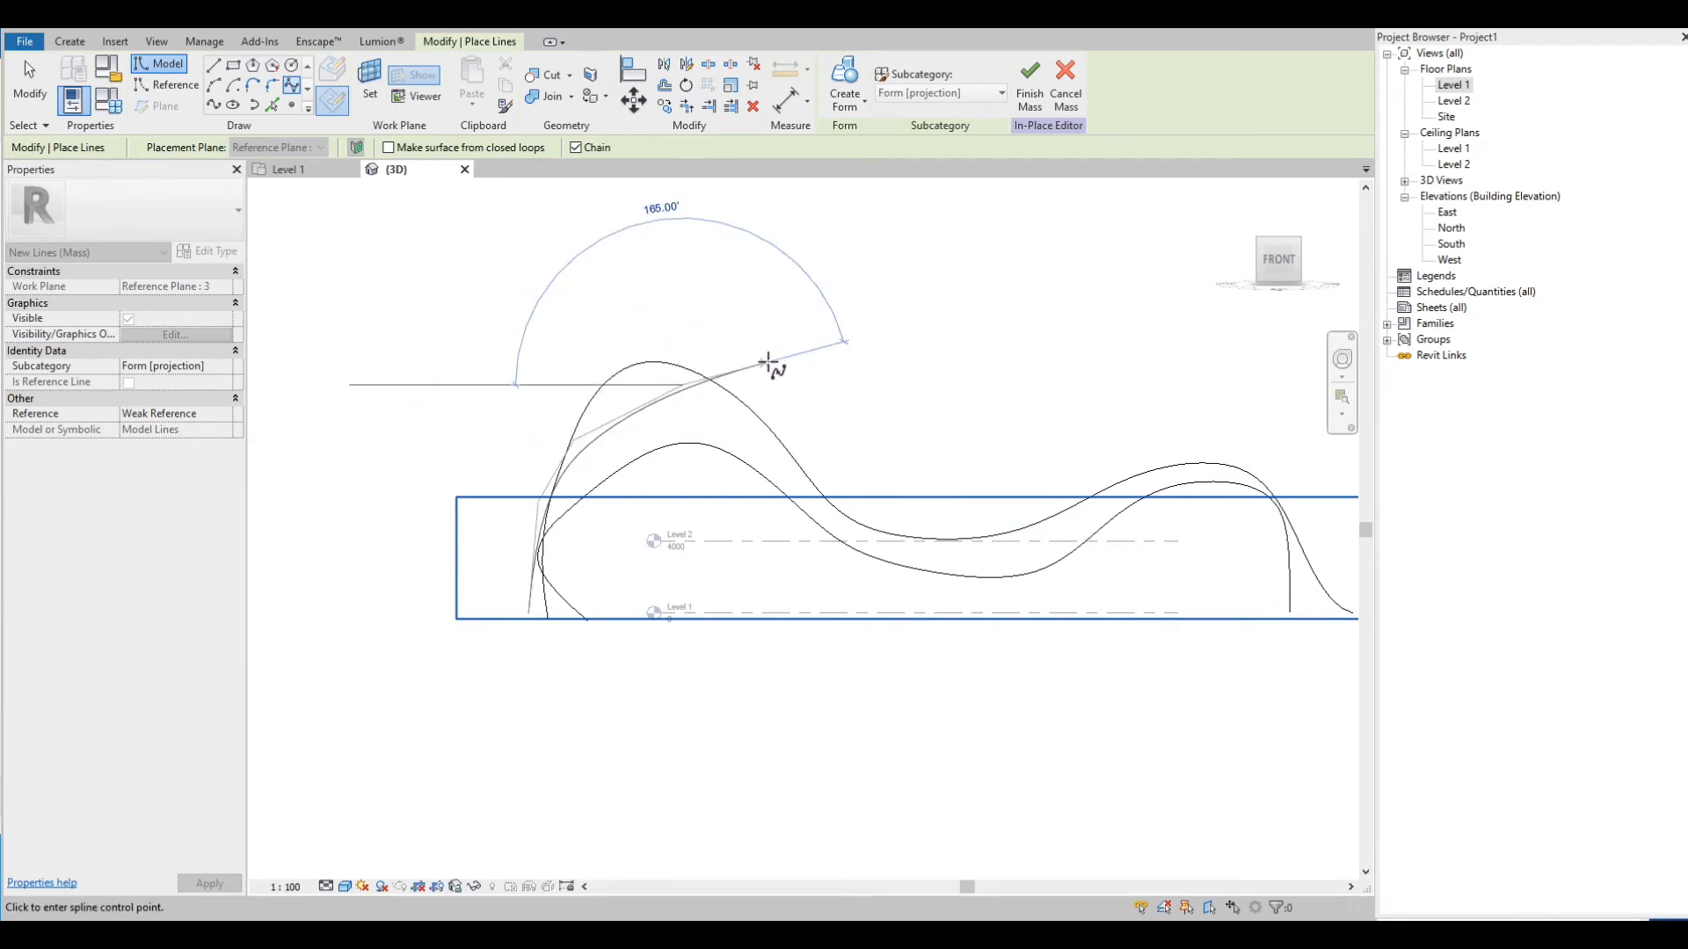
pyautogui.click(770, 361)
pyautogui.click(853, 302)
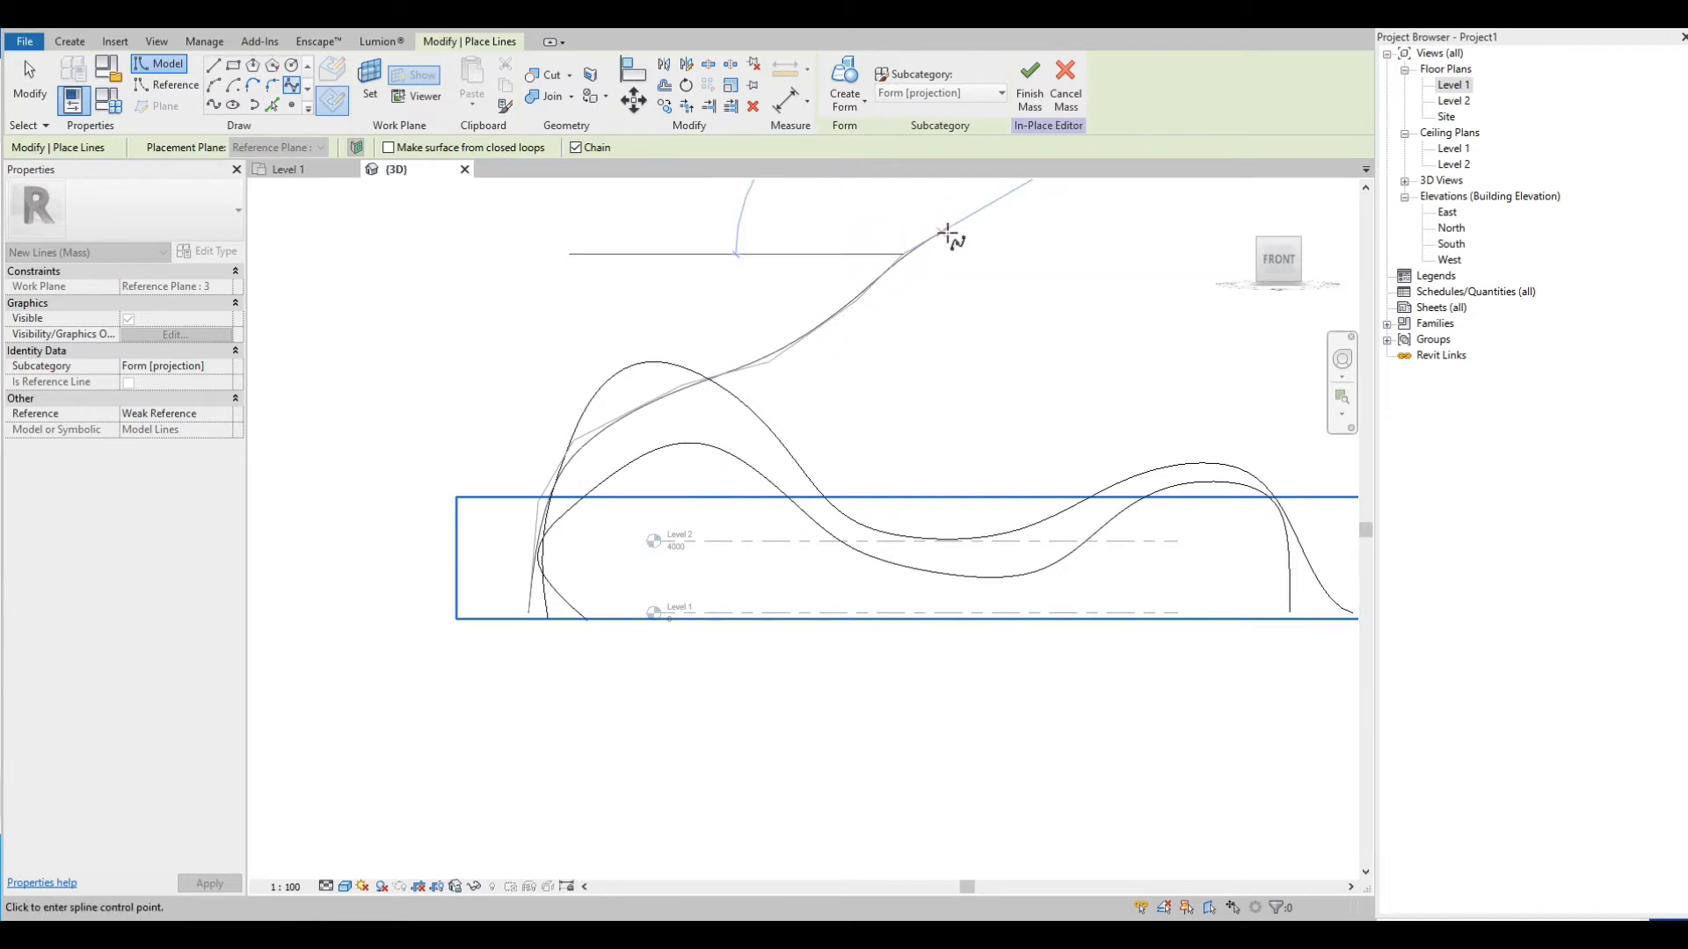
pyautogui.click(961, 236)
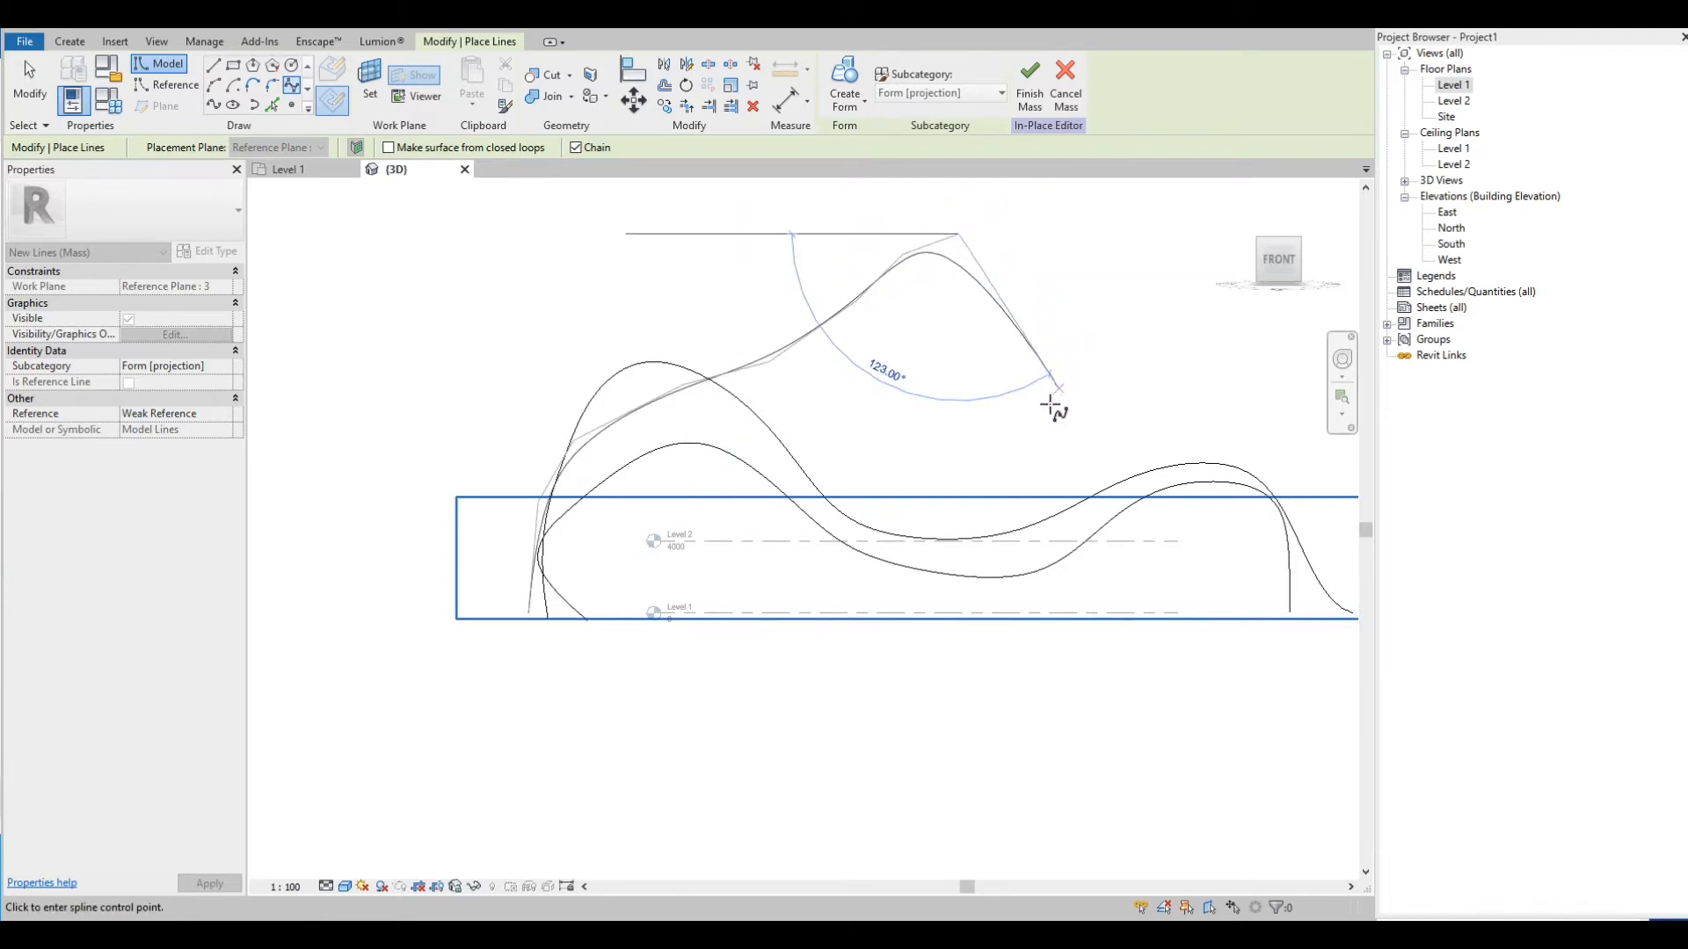
# Finish the third spline with a steep fall from the crest, a shallow low hump and a foot at Level 1 slightly beyond the second curve's end
pyautogui.click(997, 428)
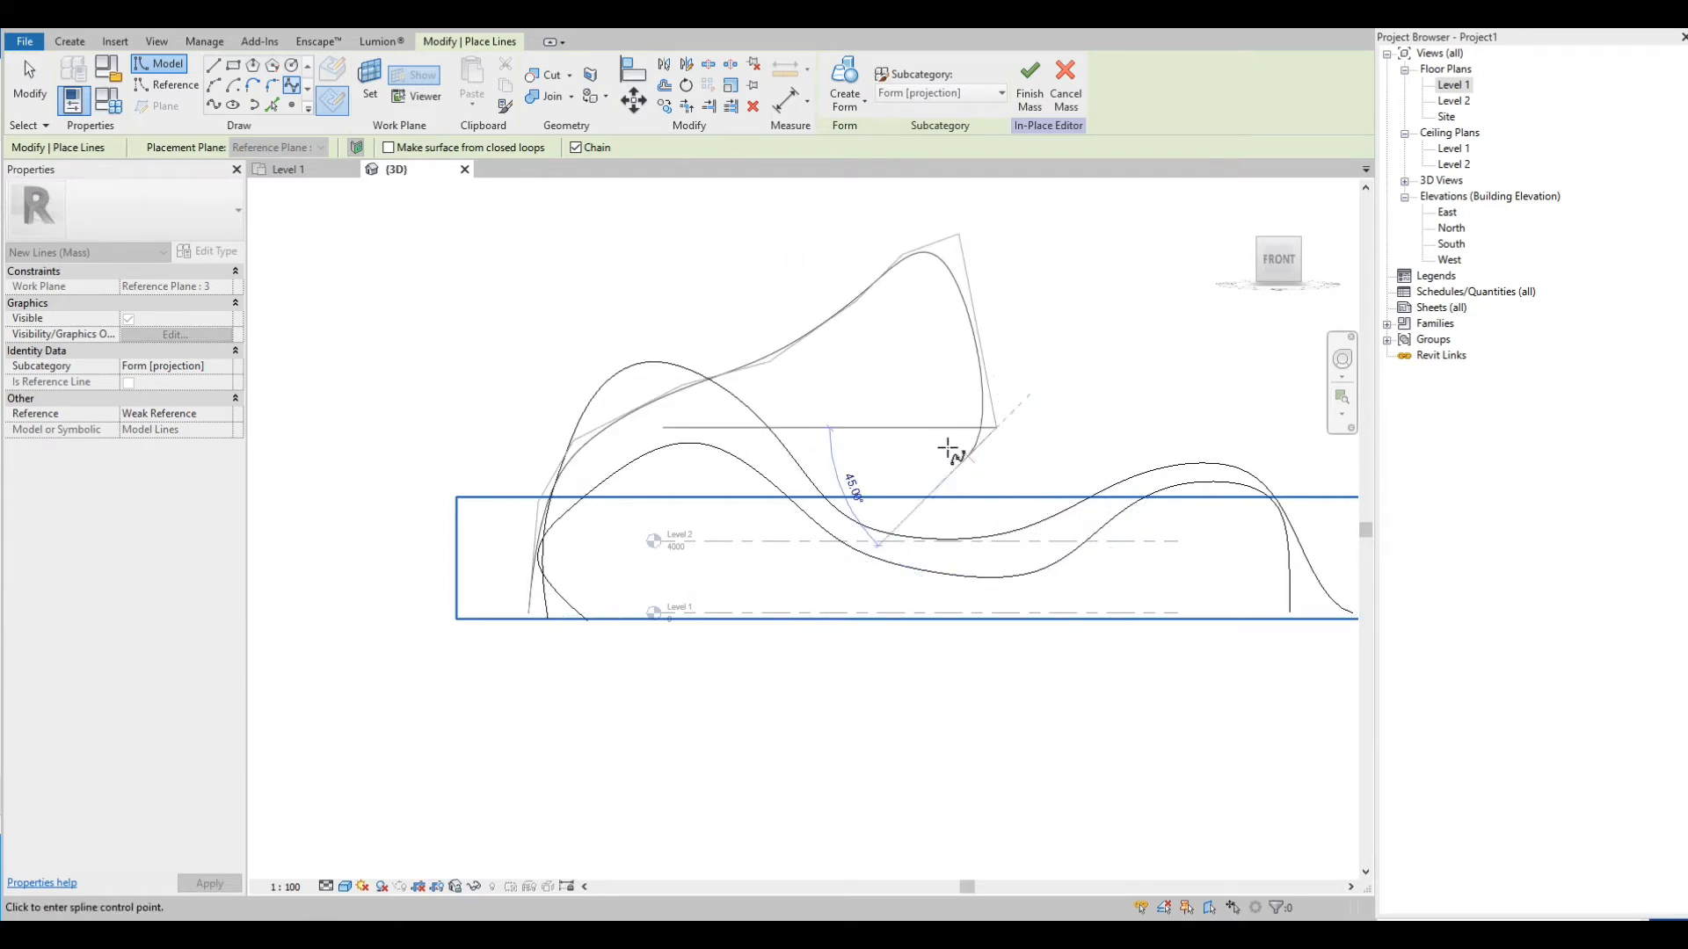
pyautogui.scroll(-3, 893, 443)
pyautogui.scroll(3, 1004, 465)
pyautogui.scroll(2, 1088, 476)
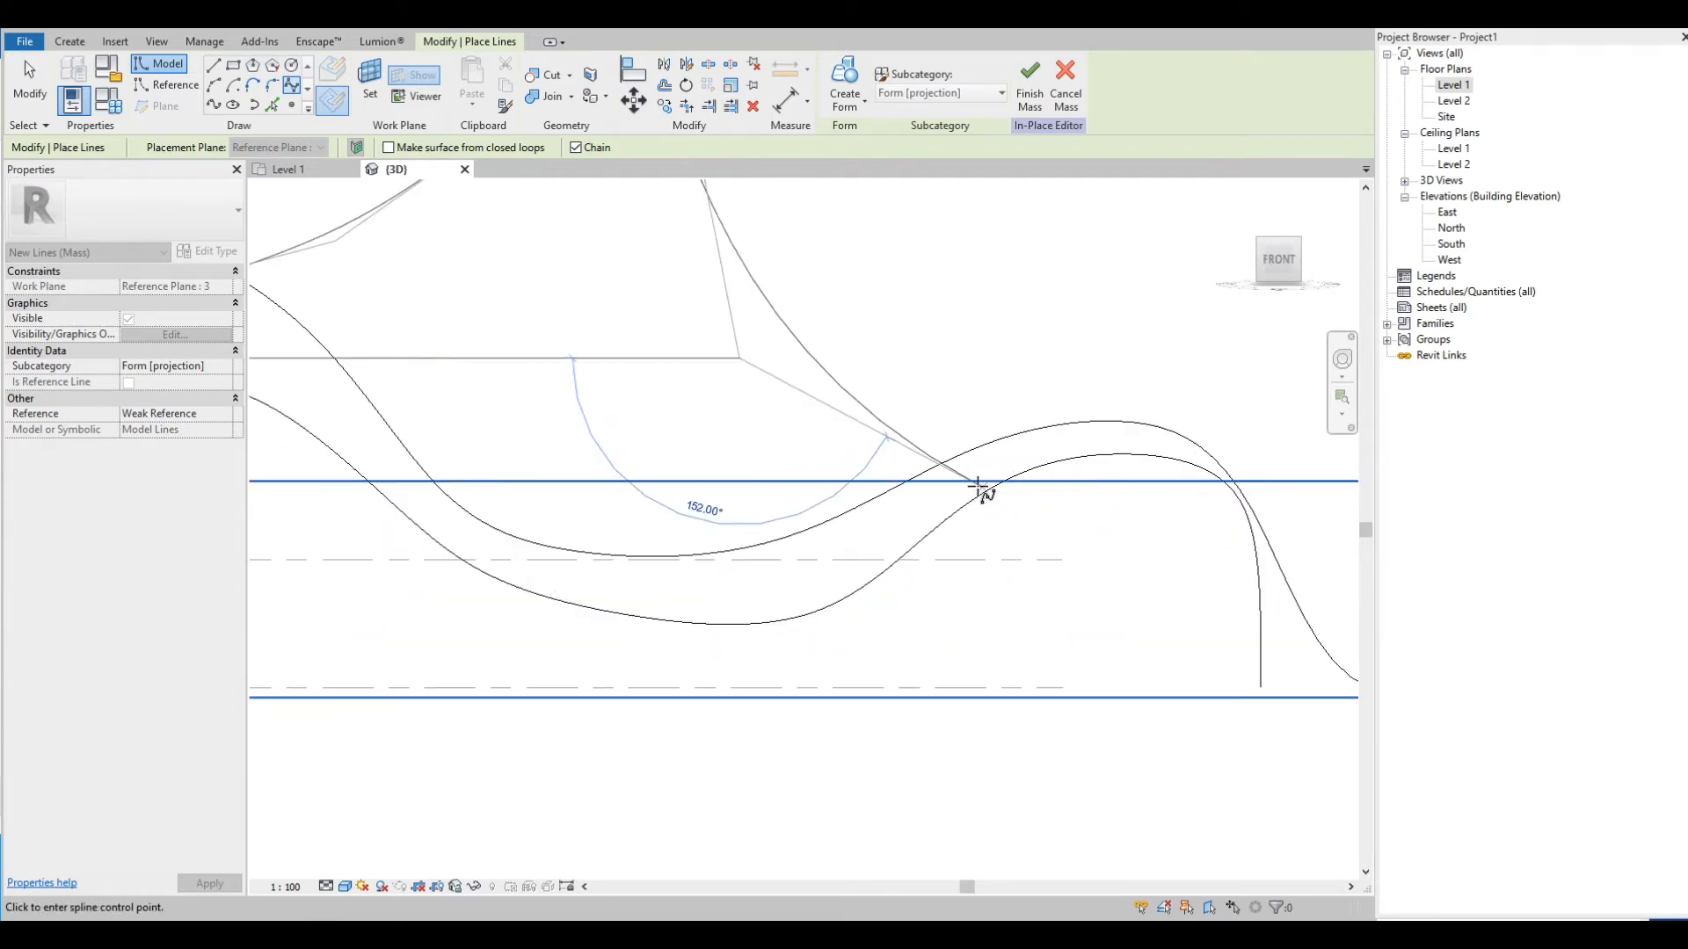
pyautogui.scroll(-1, 891, 478)
pyautogui.click(897, 448)
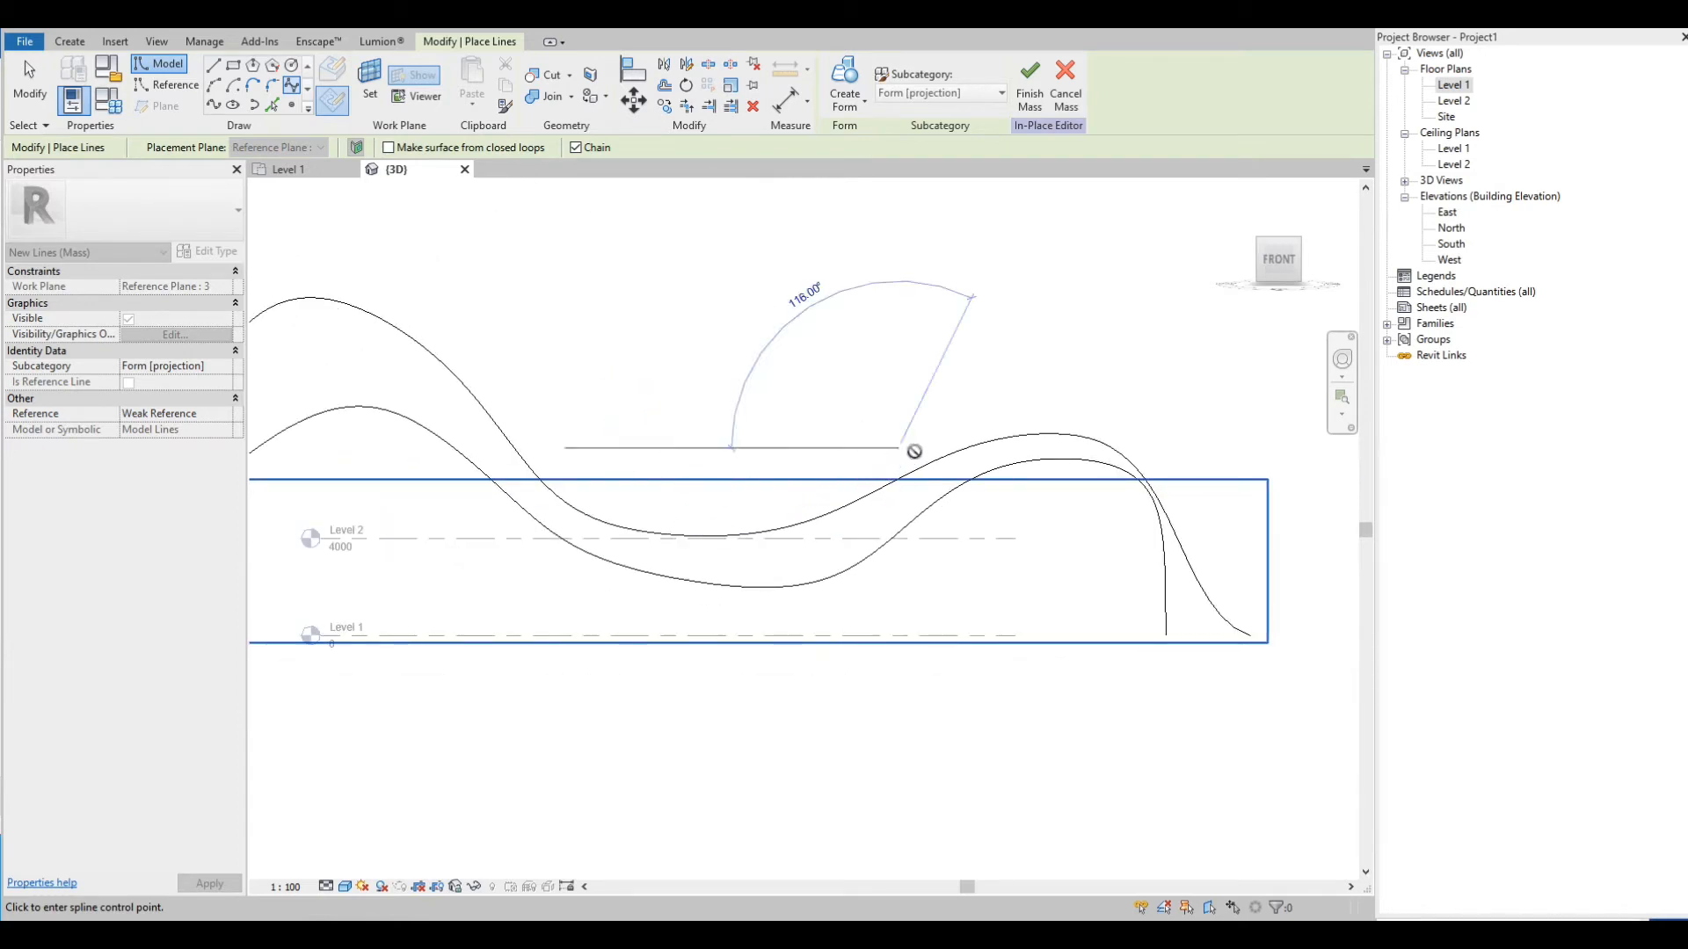
pyautogui.click(1091, 426)
pyautogui.click(1176, 457)
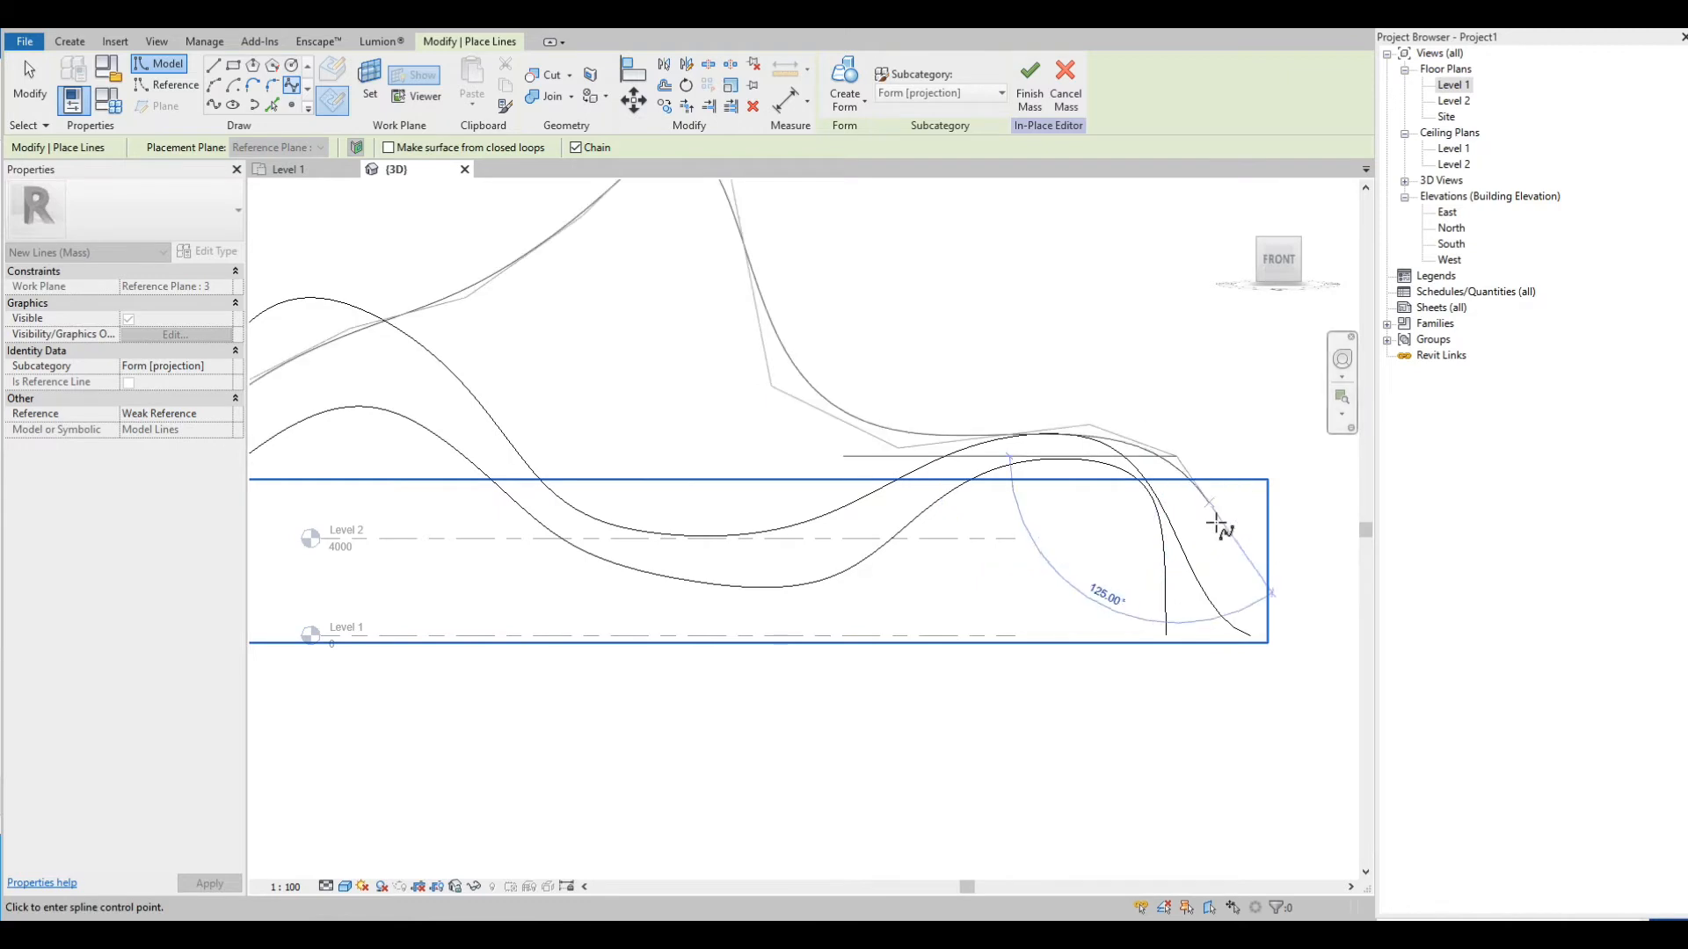
pyautogui.click(1213, 558)
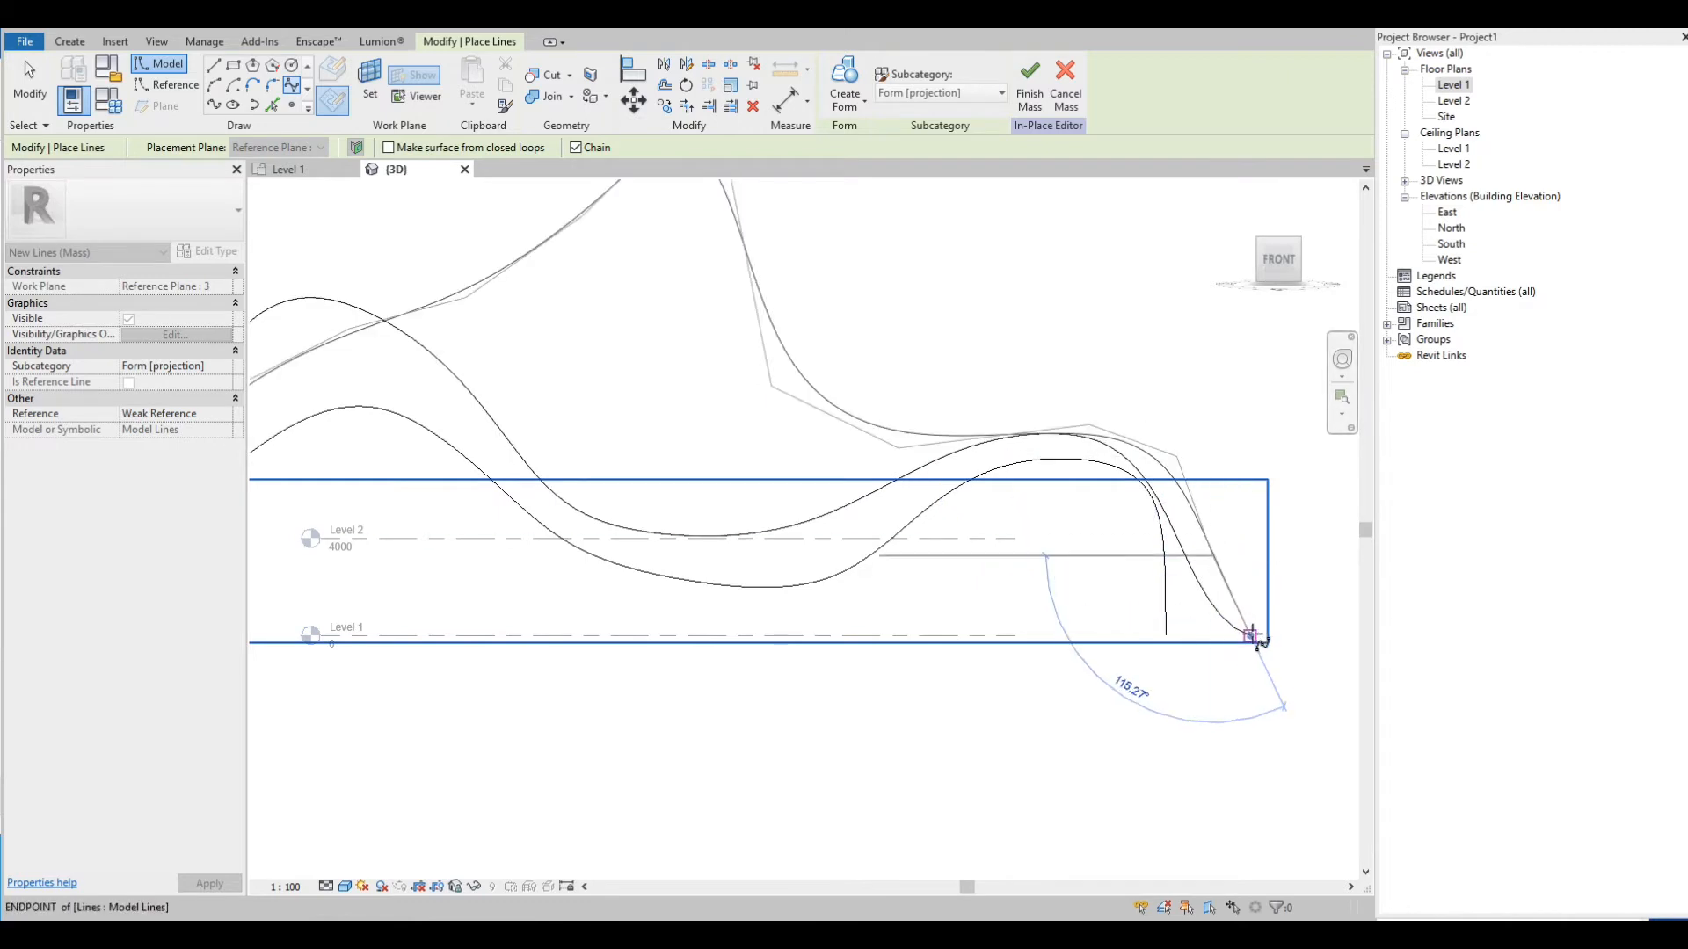
pyautogui.click(1252, 636)
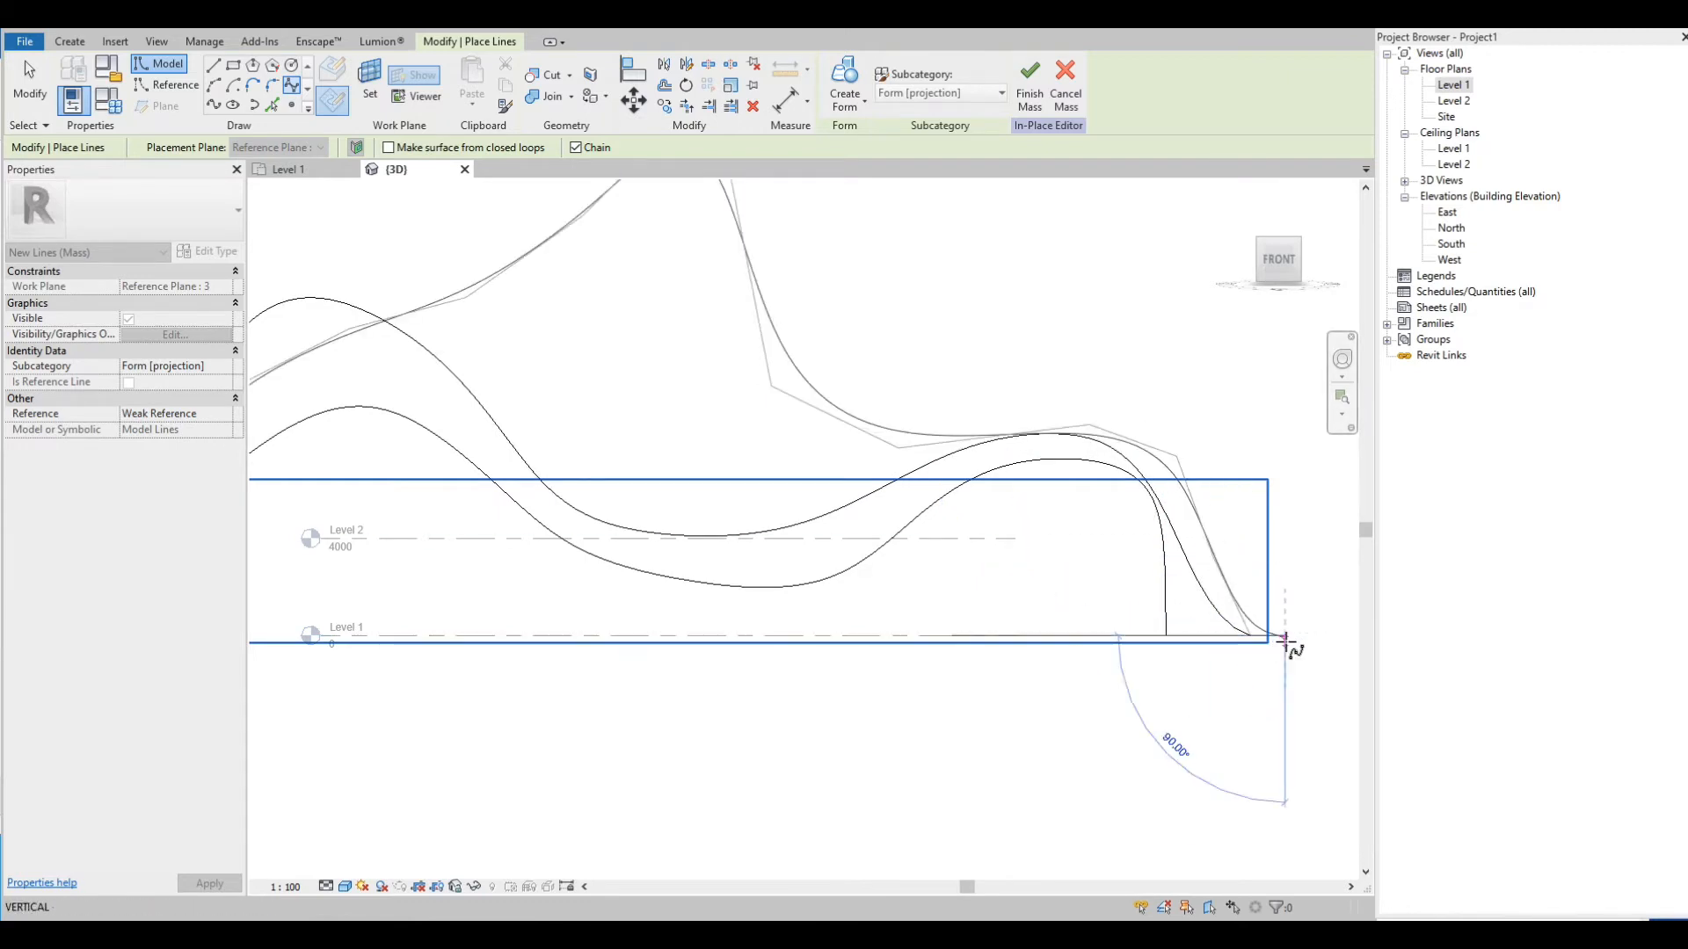
pyautogui.press('Escape')
pyautogui.scroll(-3, 1118, 563)
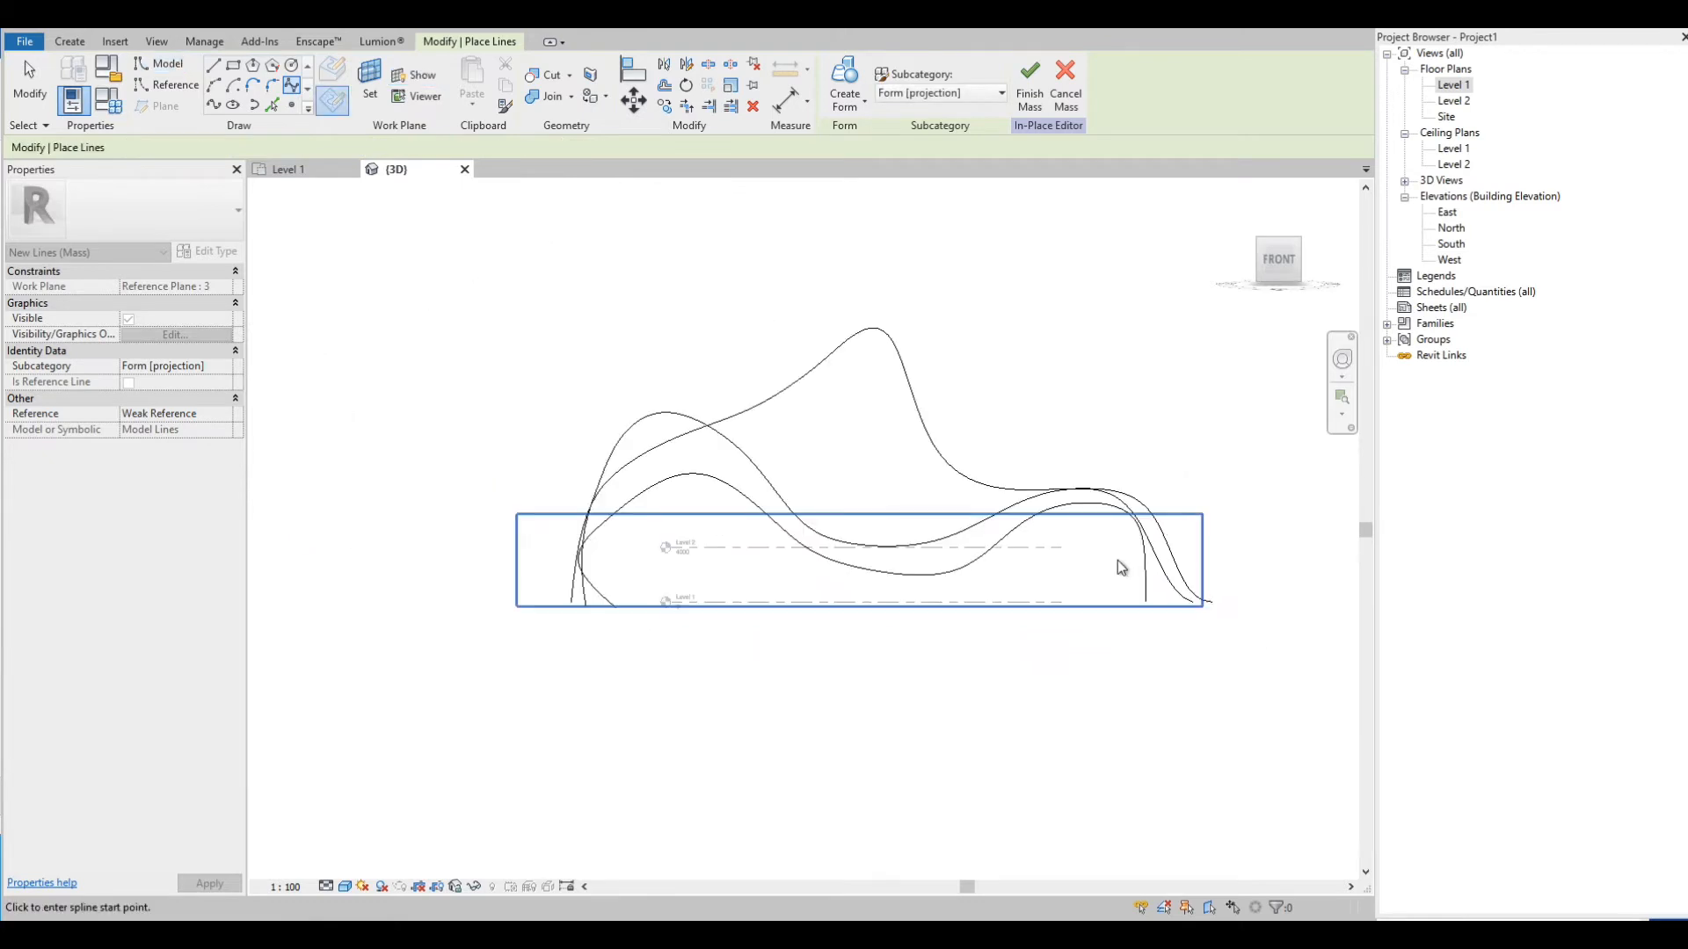
pyautogui.press('Escape')
pyautogui.press('Escape')
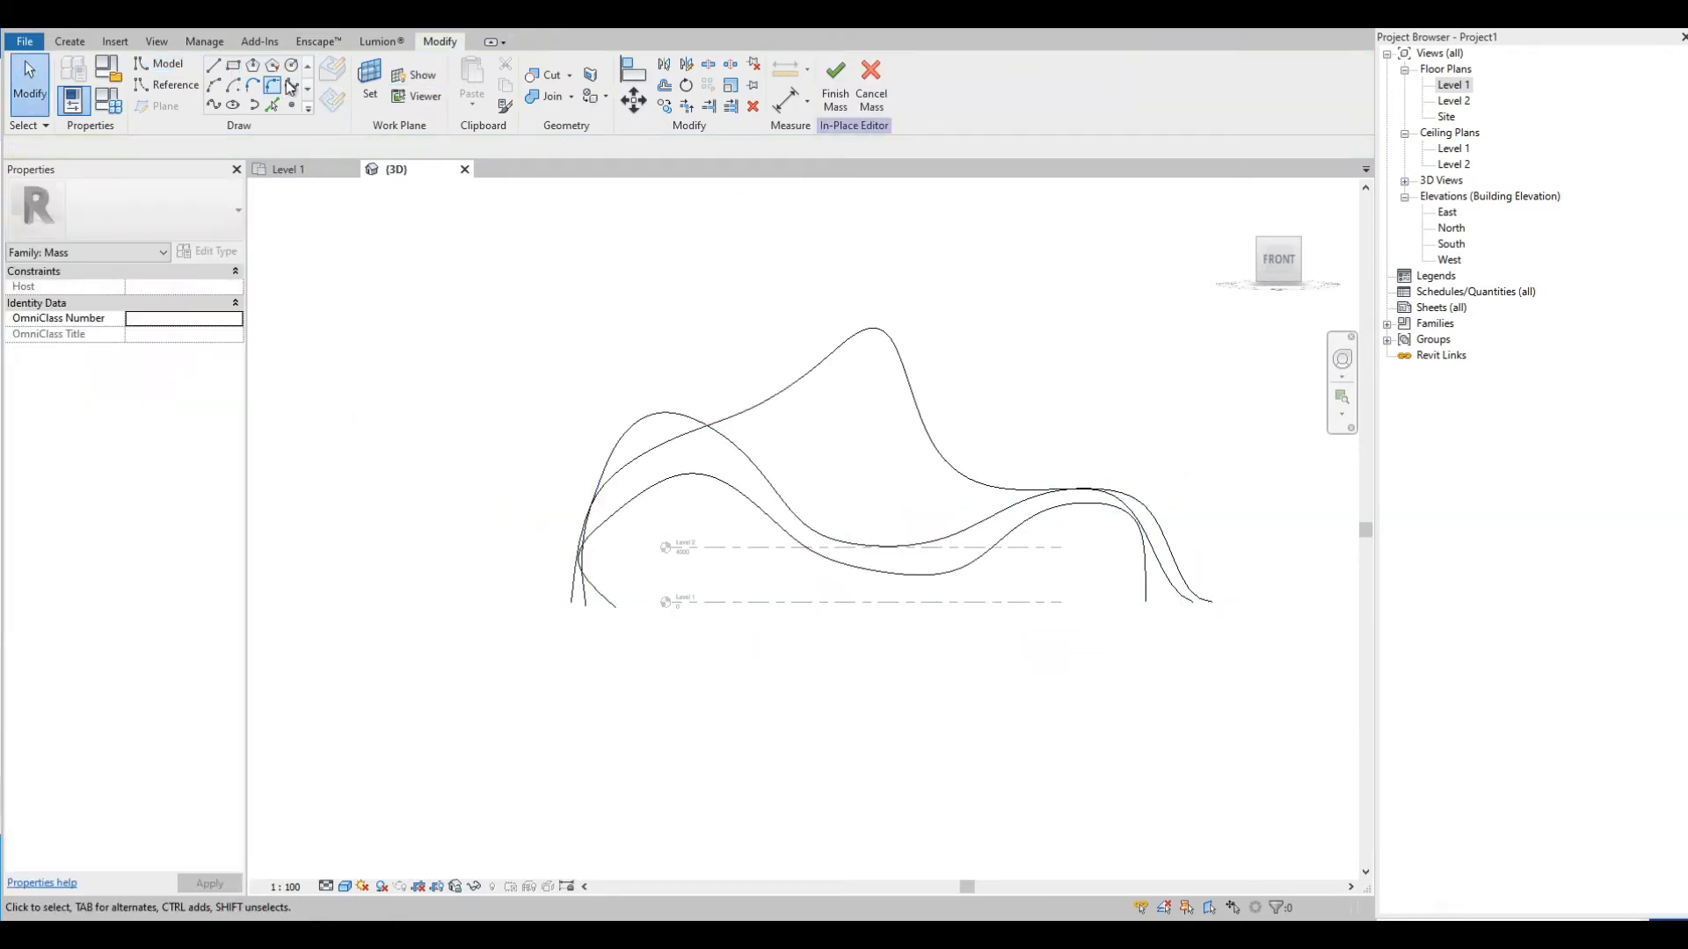
# Start a control-point spline on Reference Plane : 4 at Level 1 beside the third curve's start, rising steeply to a crest higher than all earlier ones
pyautogui.click(292, 86)
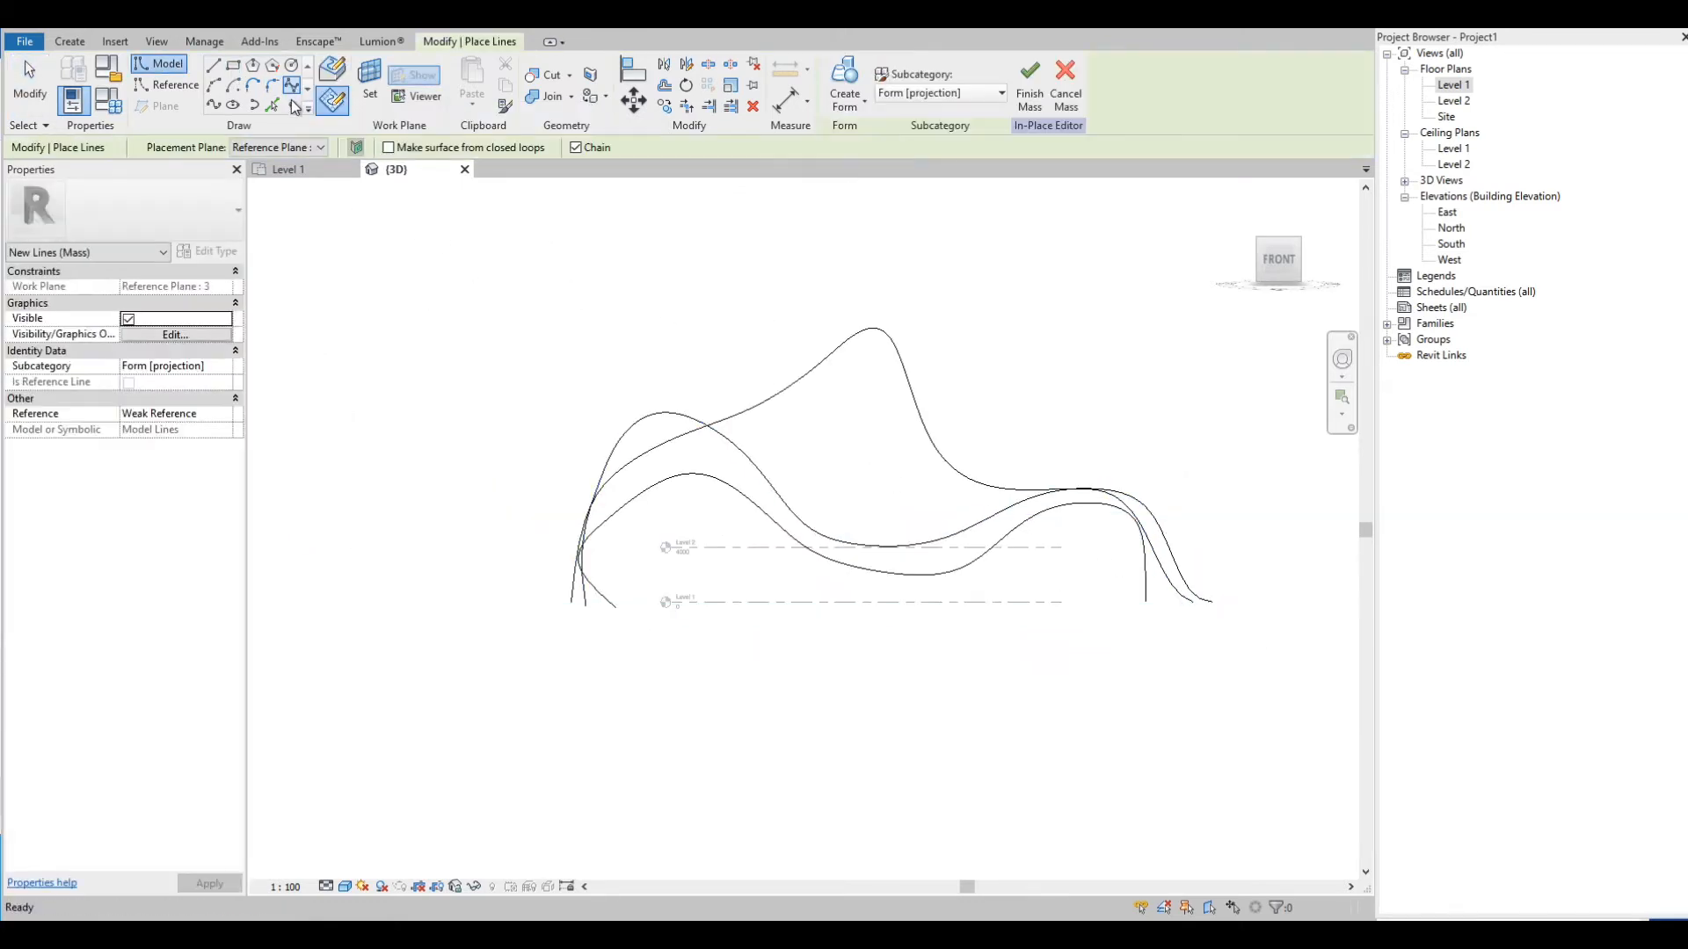
pyautogui.click(293, 148)
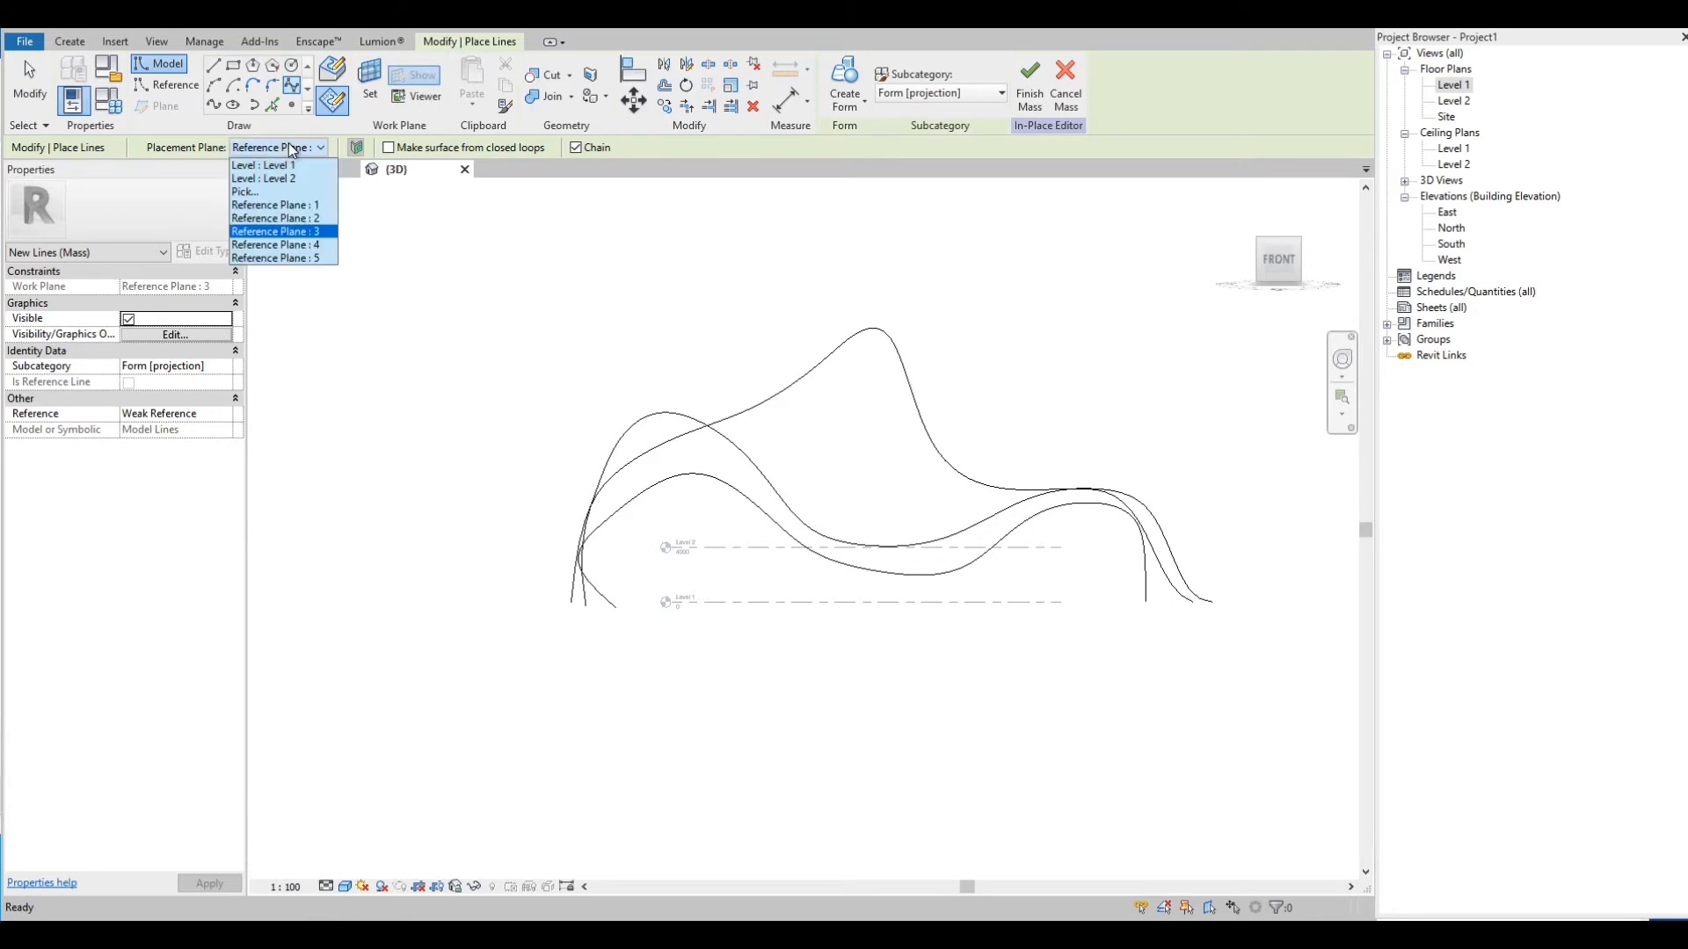
pyautogui.click(293, 246)
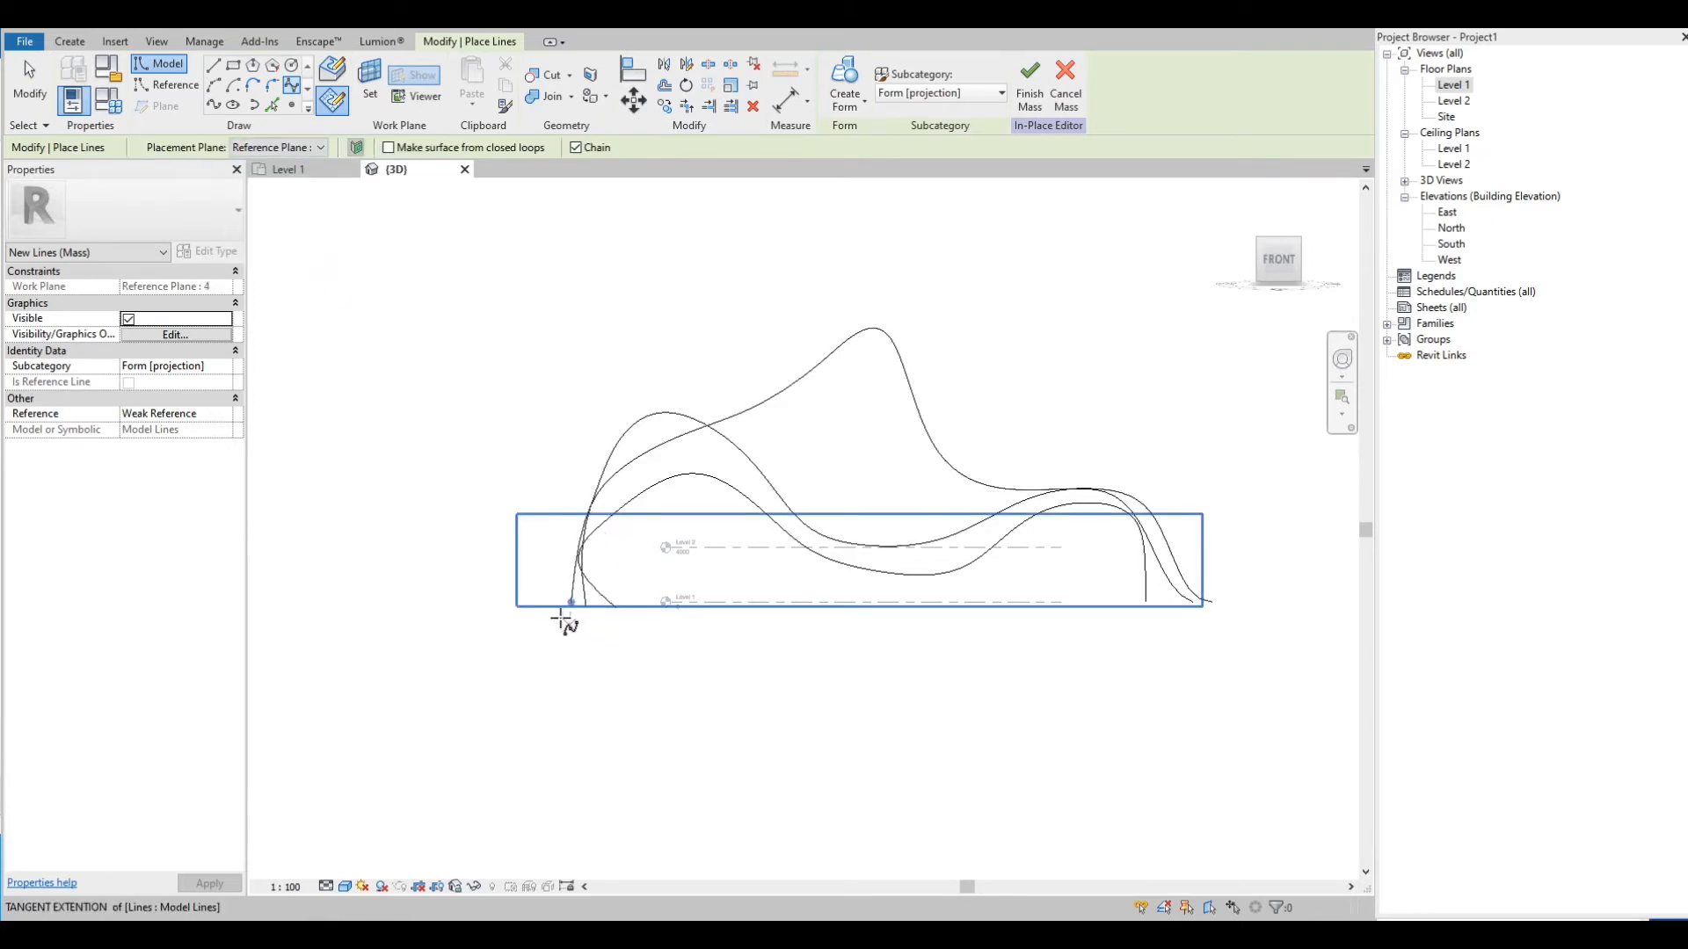
pyautogui.scroll(2, 556, 609)
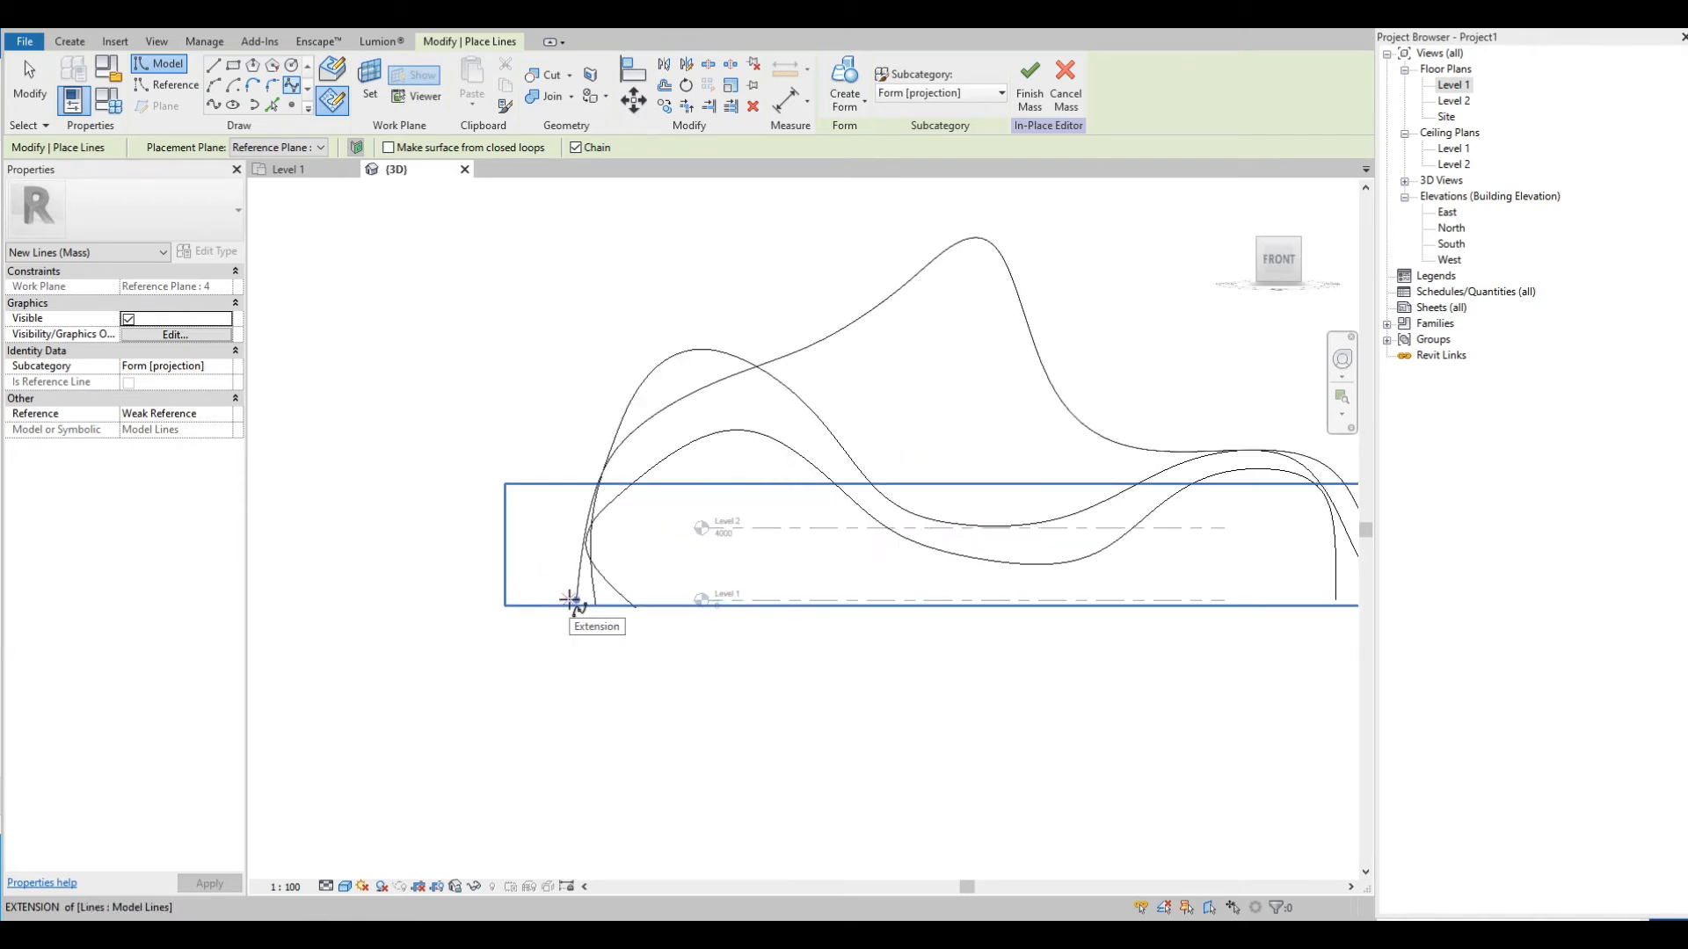
pyautogui.click(573, 601)
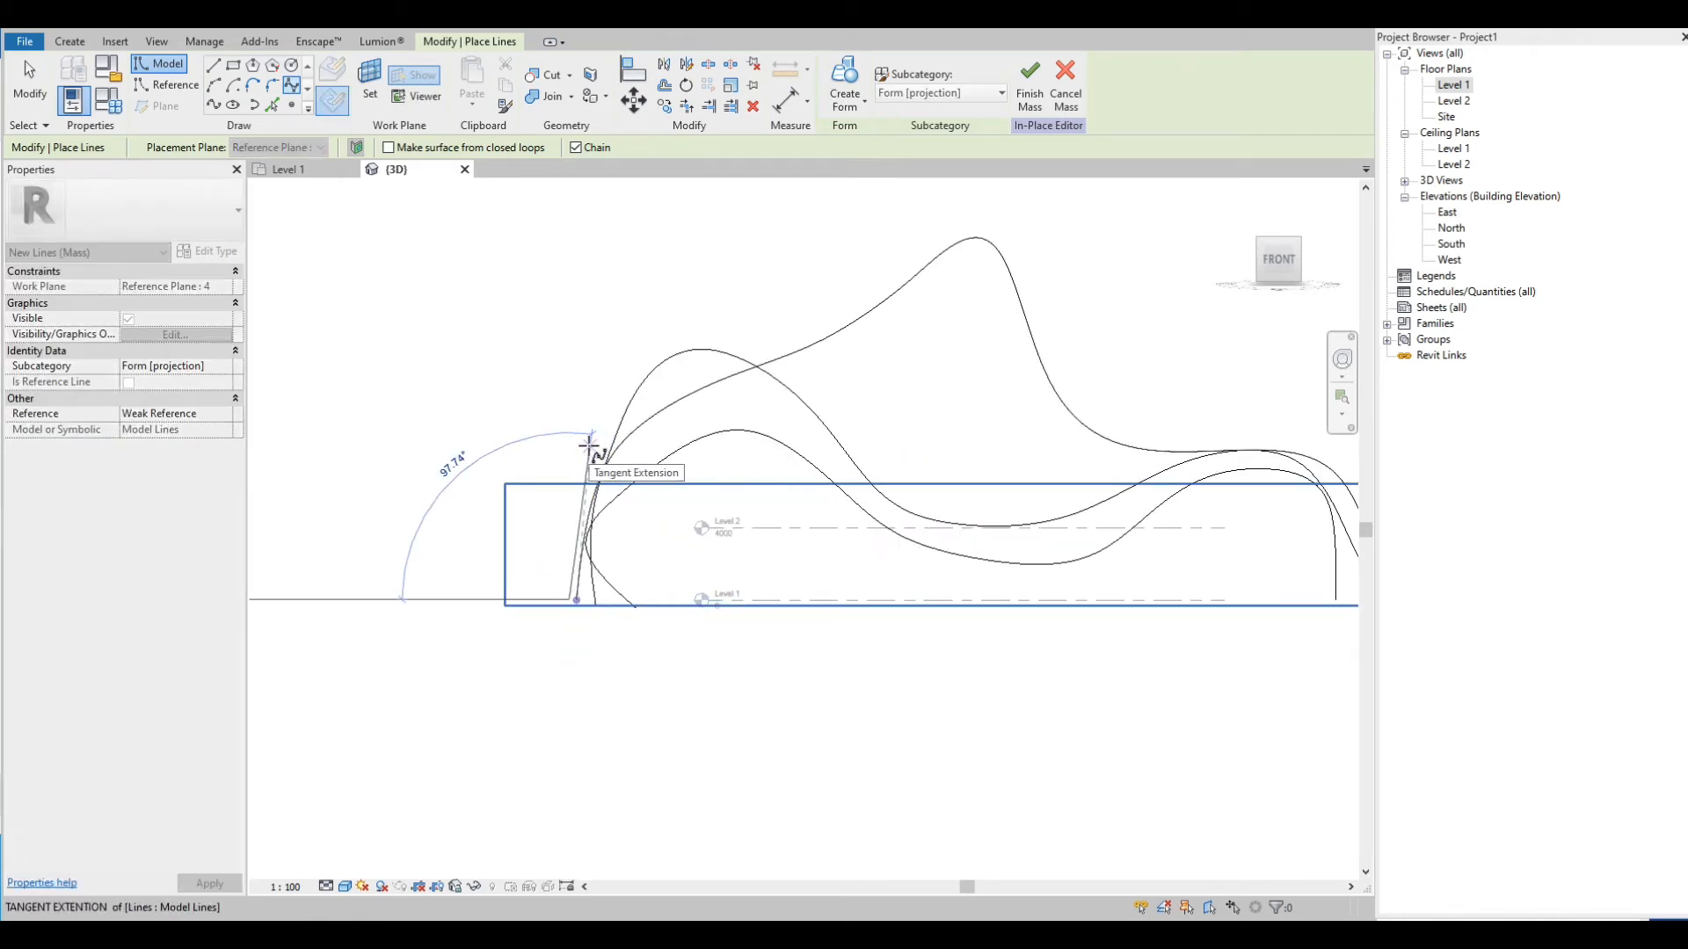
pyautogui.click(589, 447)
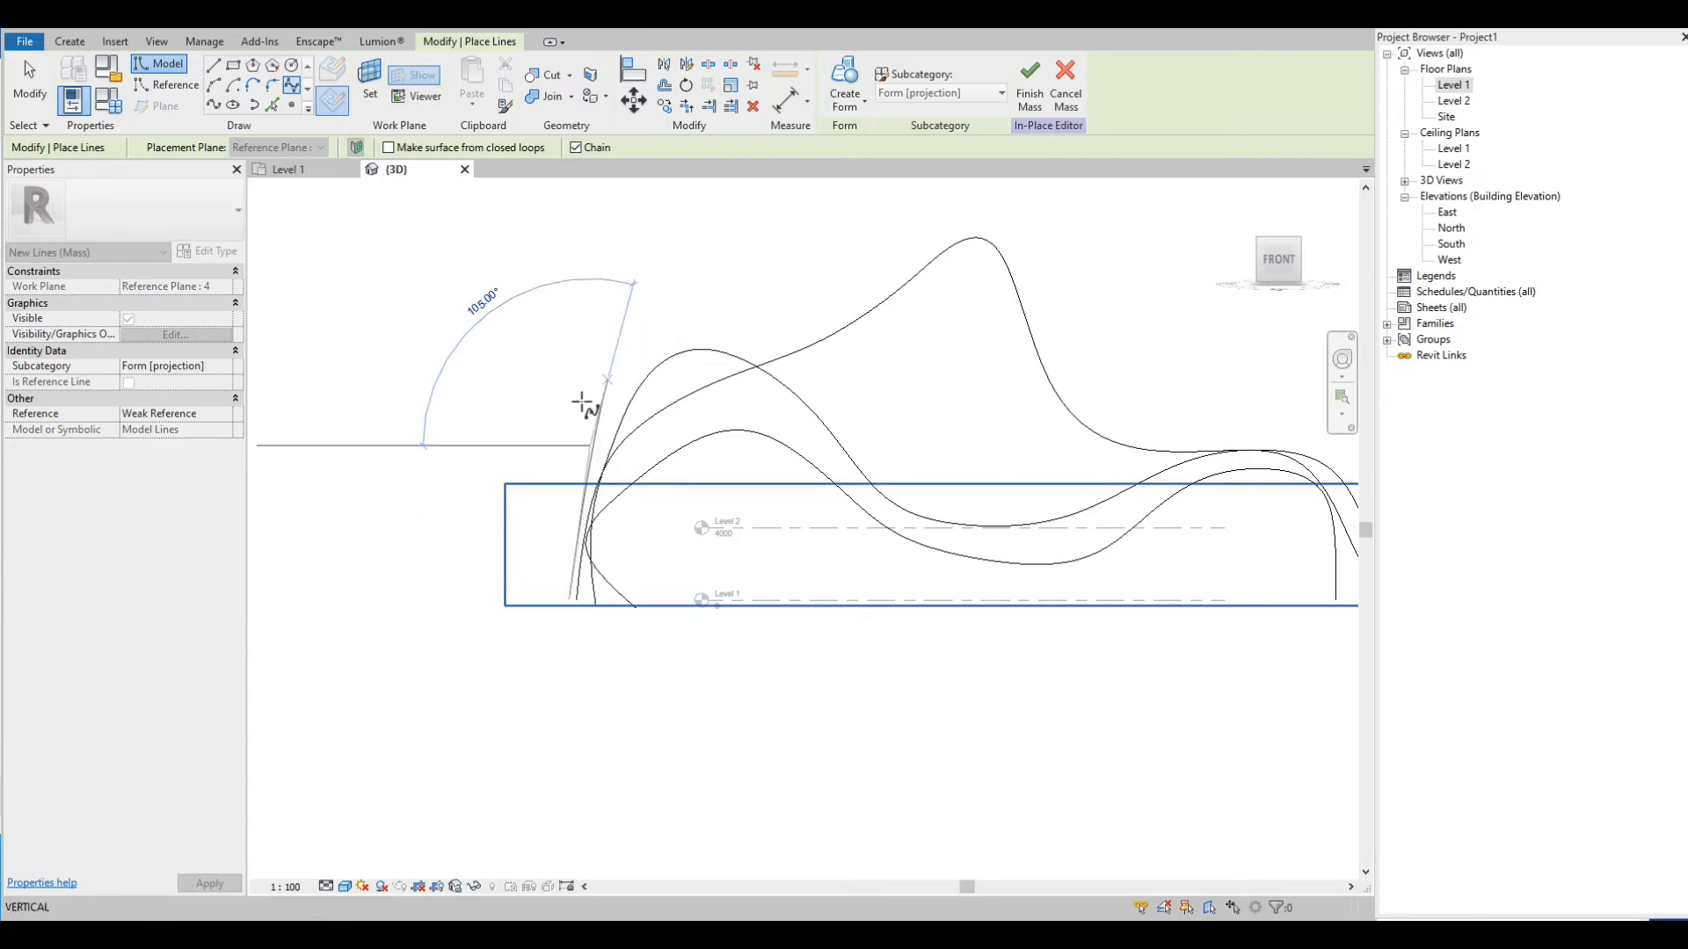
pyautogui.scroll(-1, 582, 402)
pyautogui.scroll(-1, 596, 403)
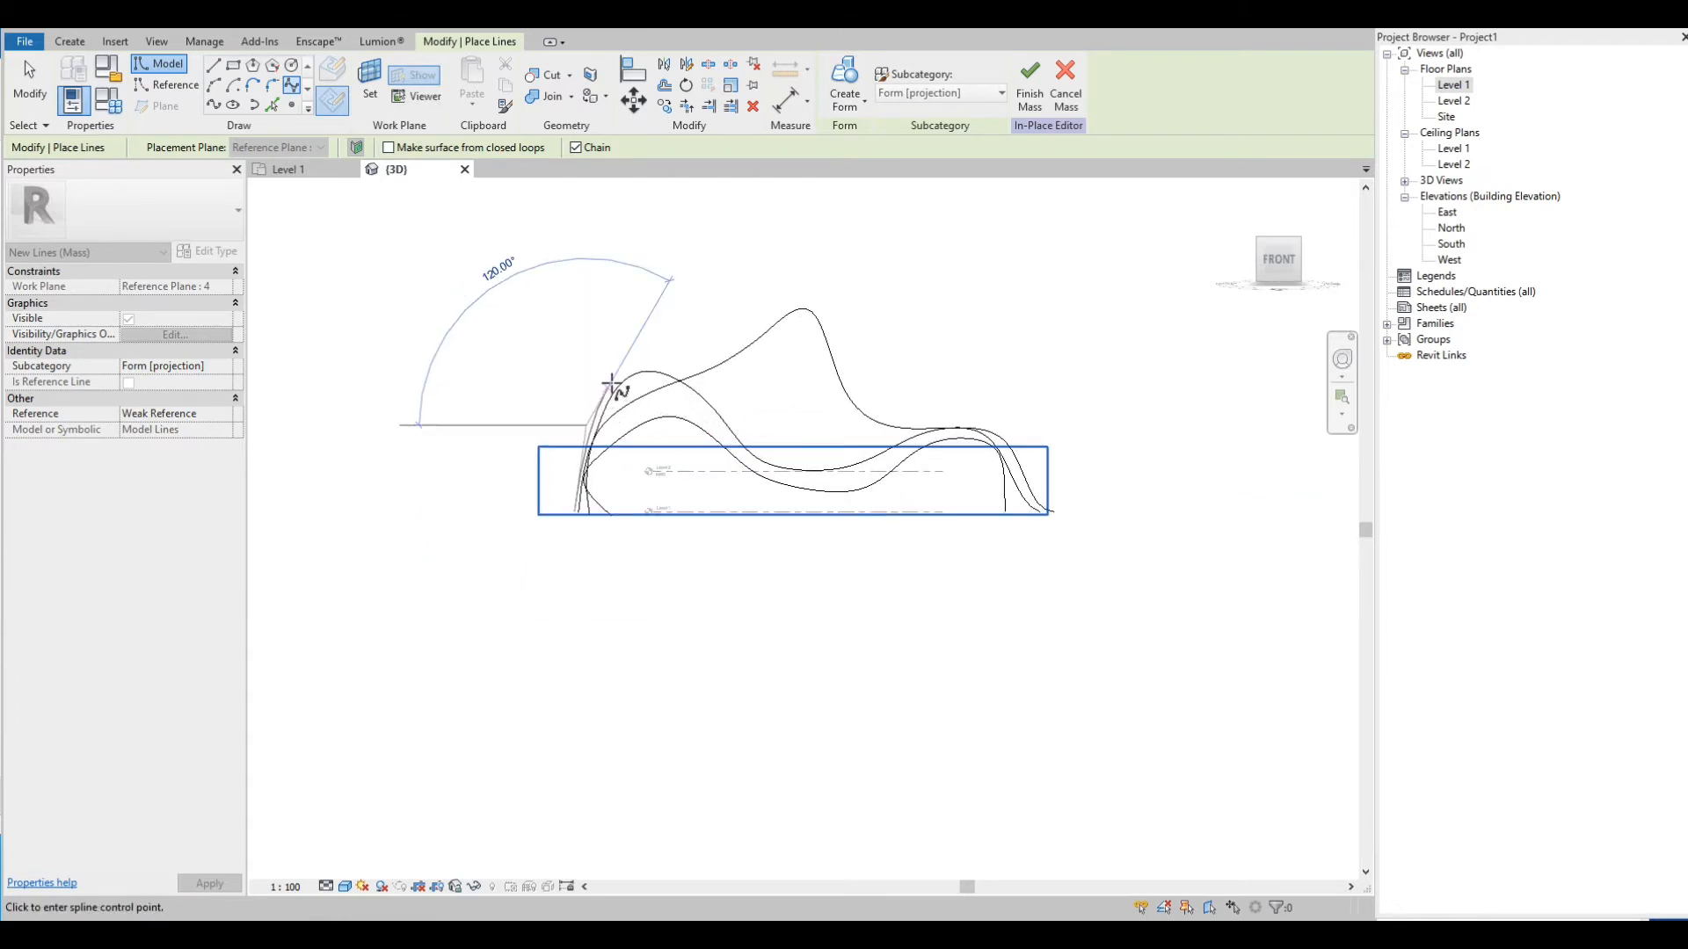
pyautogui.click(613, 383)
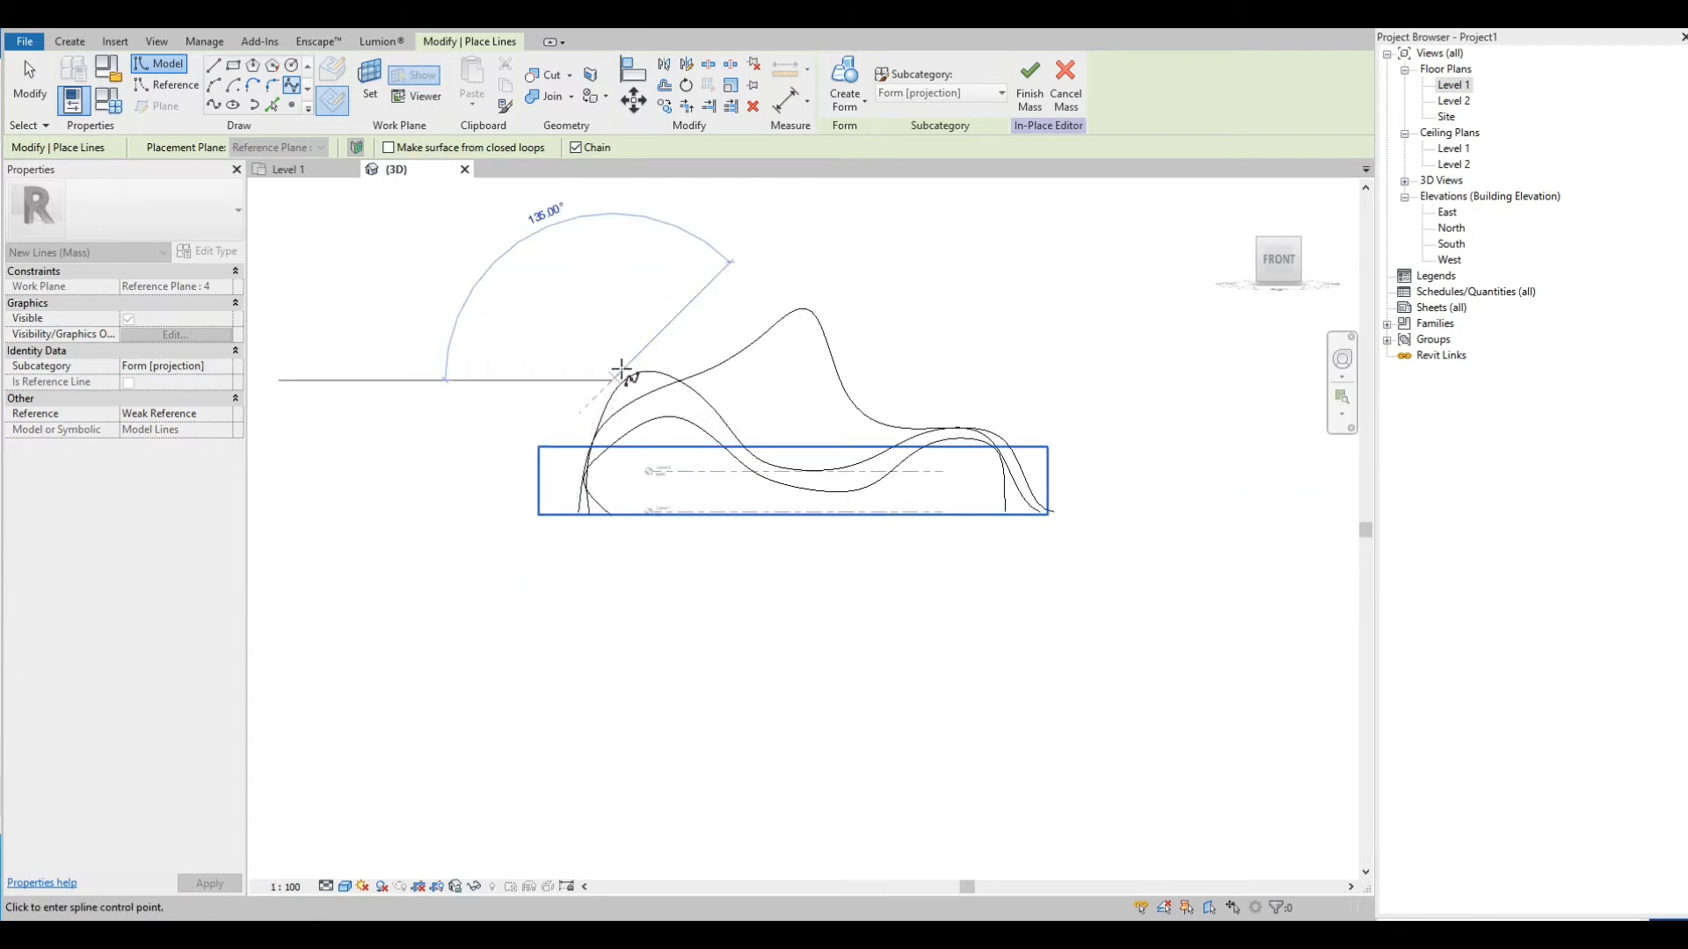
pyautogui.click(650, 322)
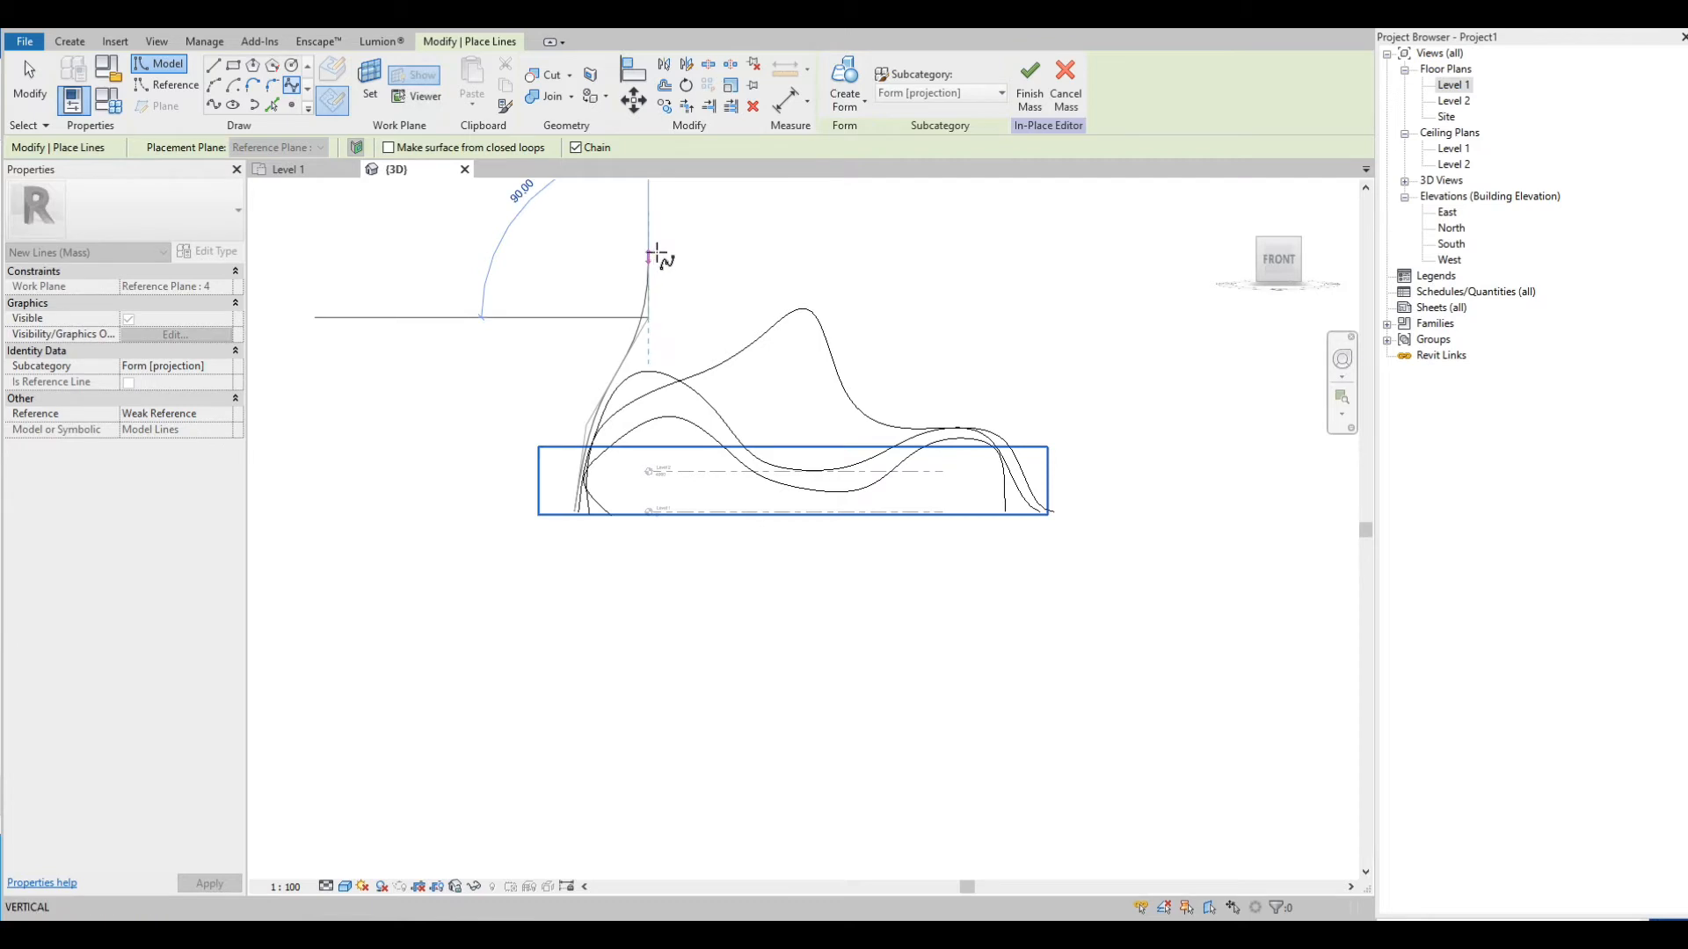
pyautogui.click(688, 226)
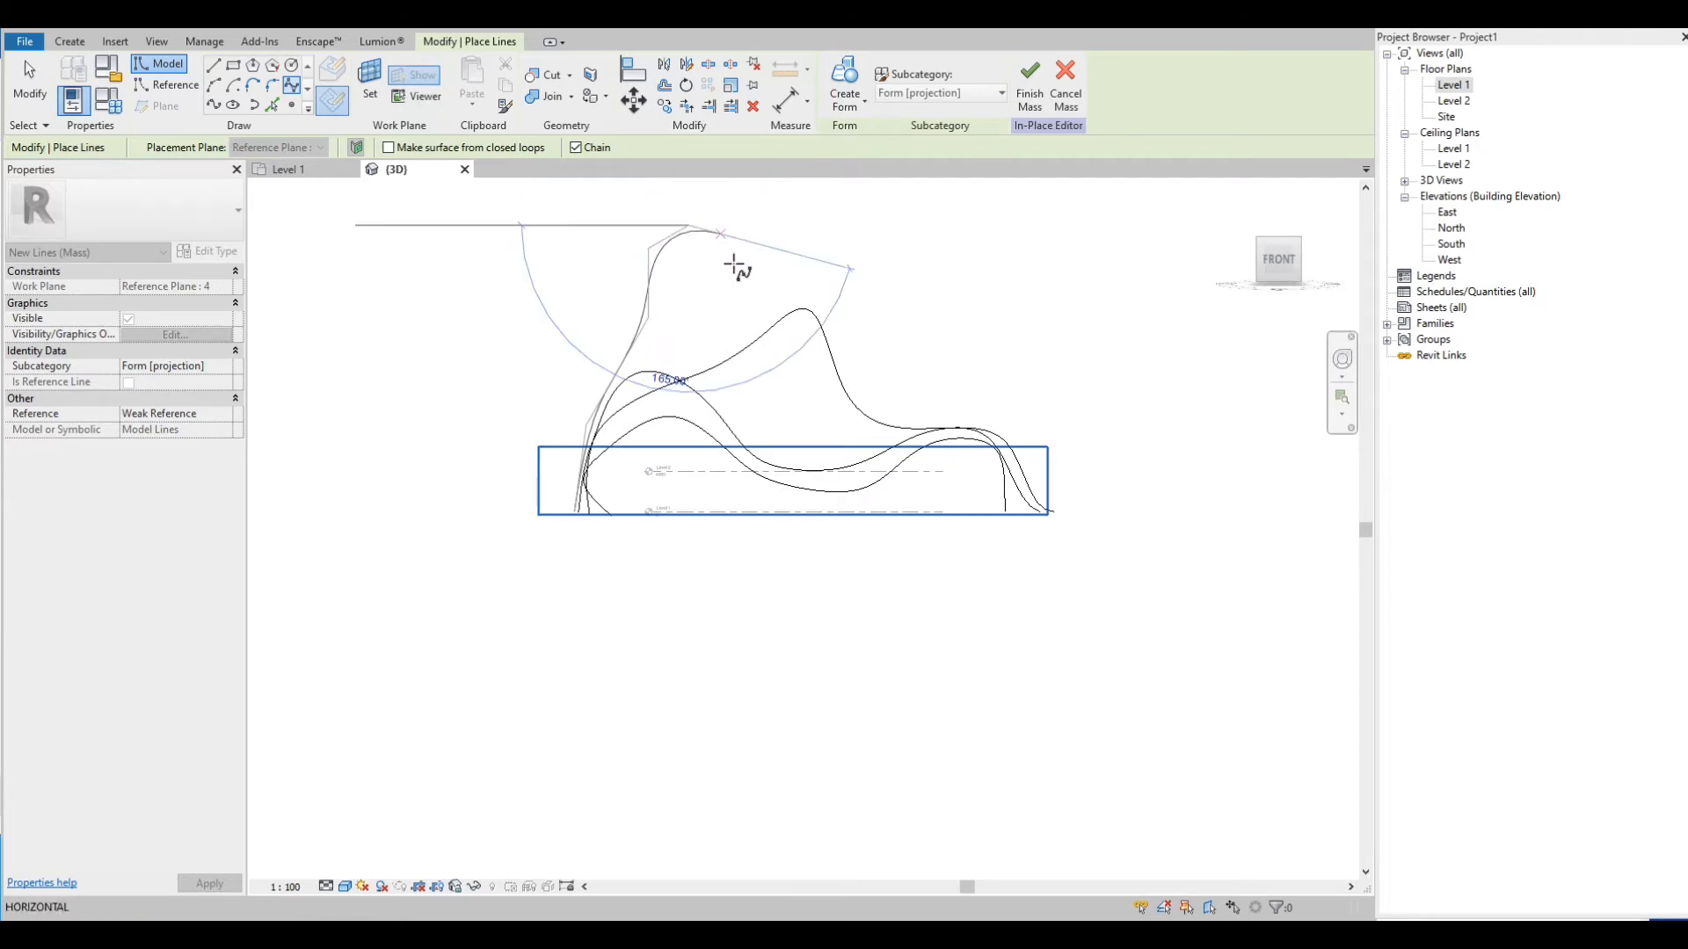
# Finish the fourth spline with a drop to a long, nearly level shoulder above the other curves, then down to the third curve's foot
pyautogui.click(721, 316)
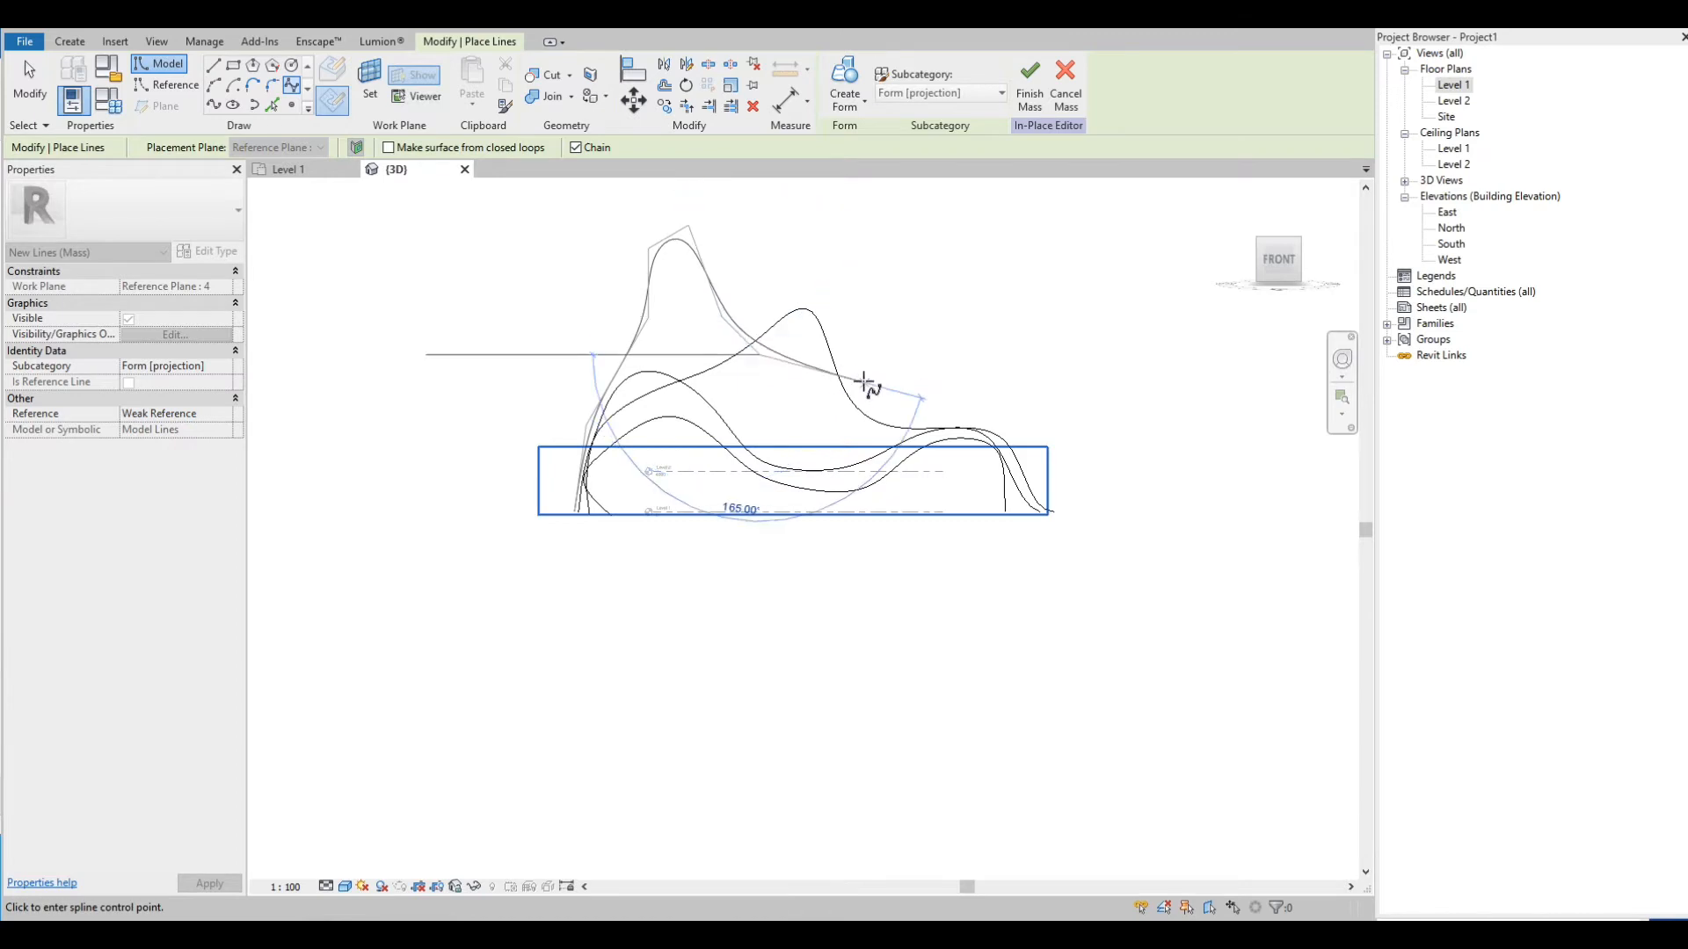
pyautogui.click(870, 374)
pyautogui.click(970, 382)
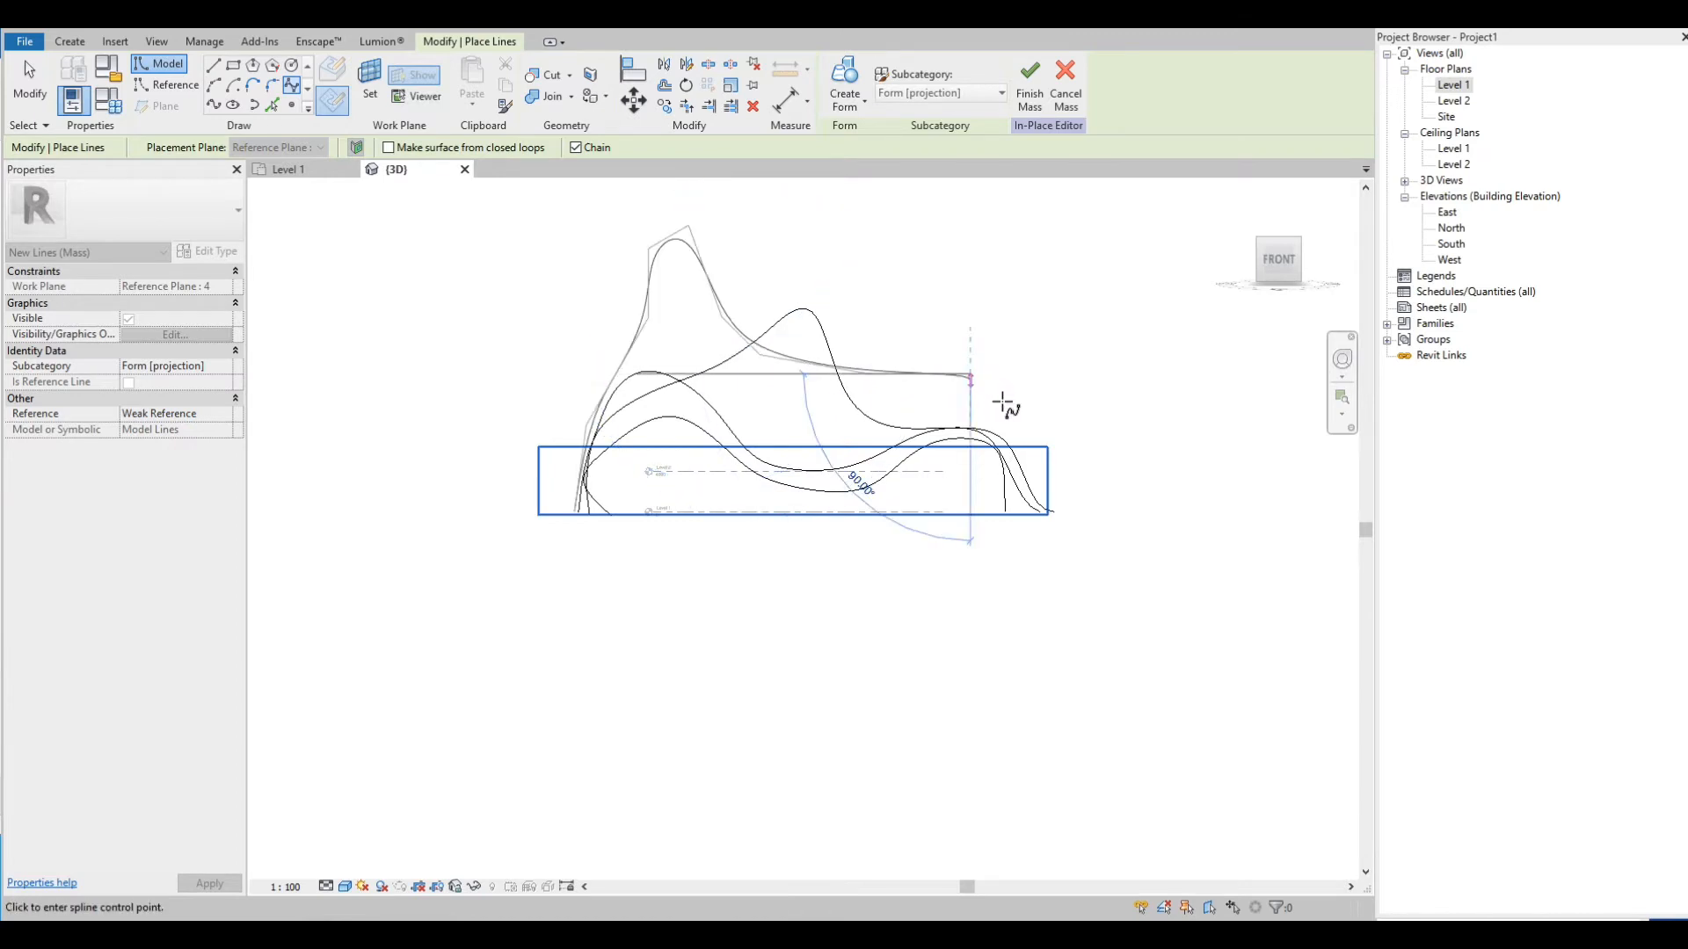
pyautogui.click(1005, 409)
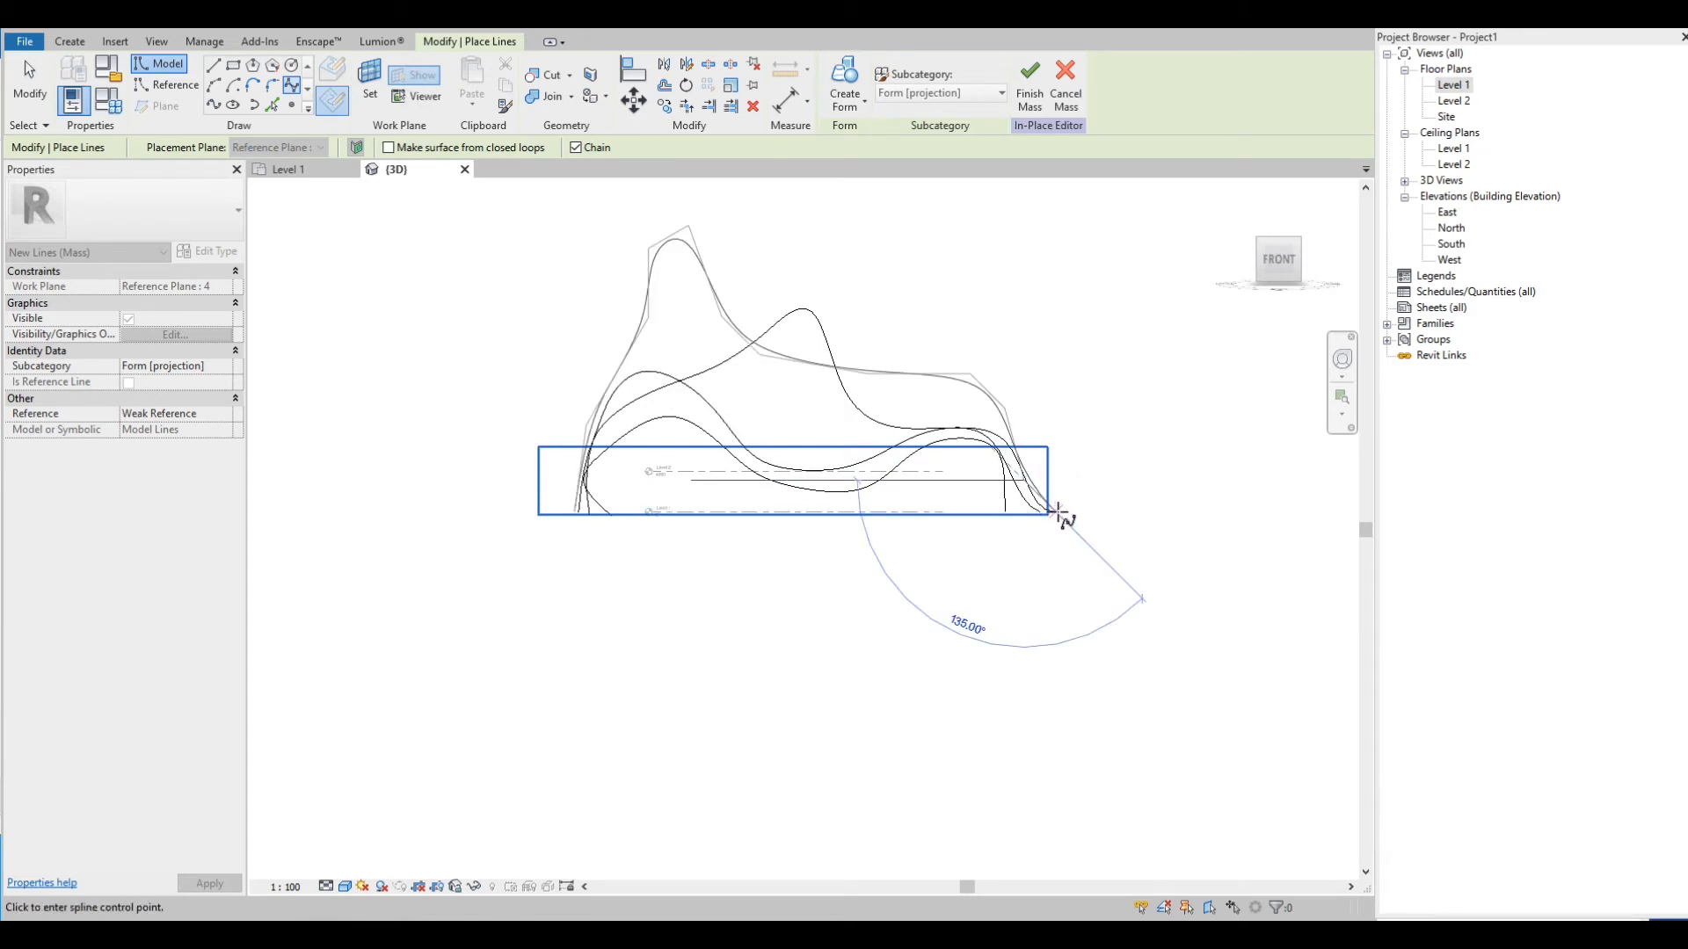
pyautogui.click(1059, 515)
pyautogui.press('Escape')
pyautogui.press('Escape')
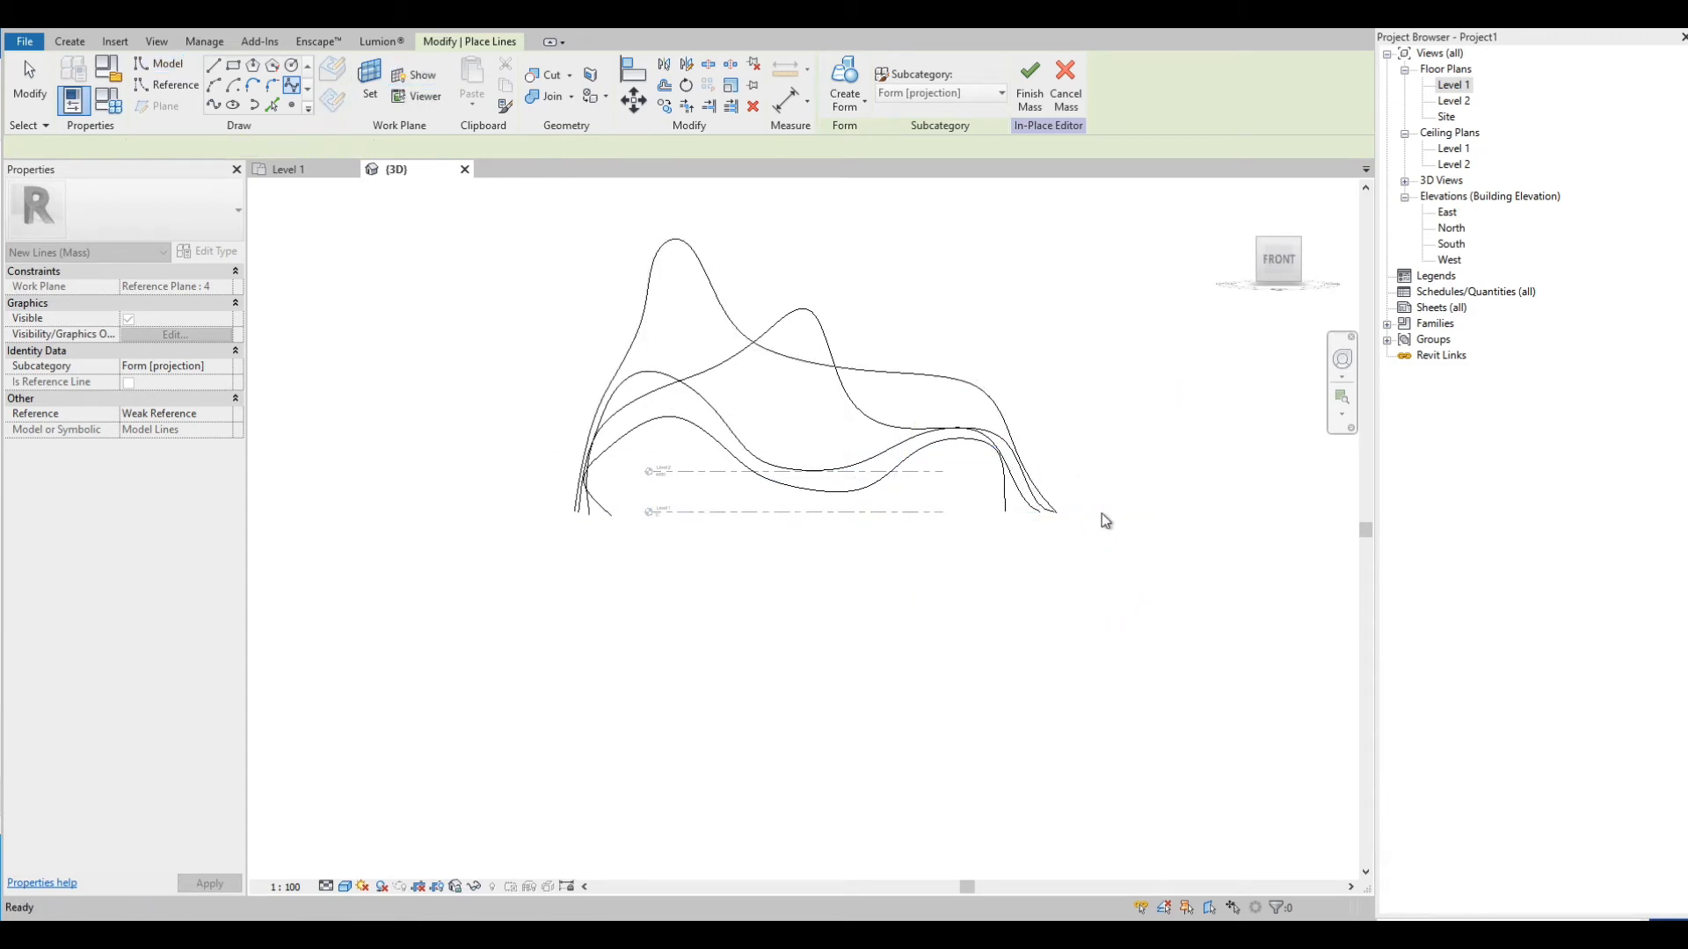
pyautogui.press('Return')
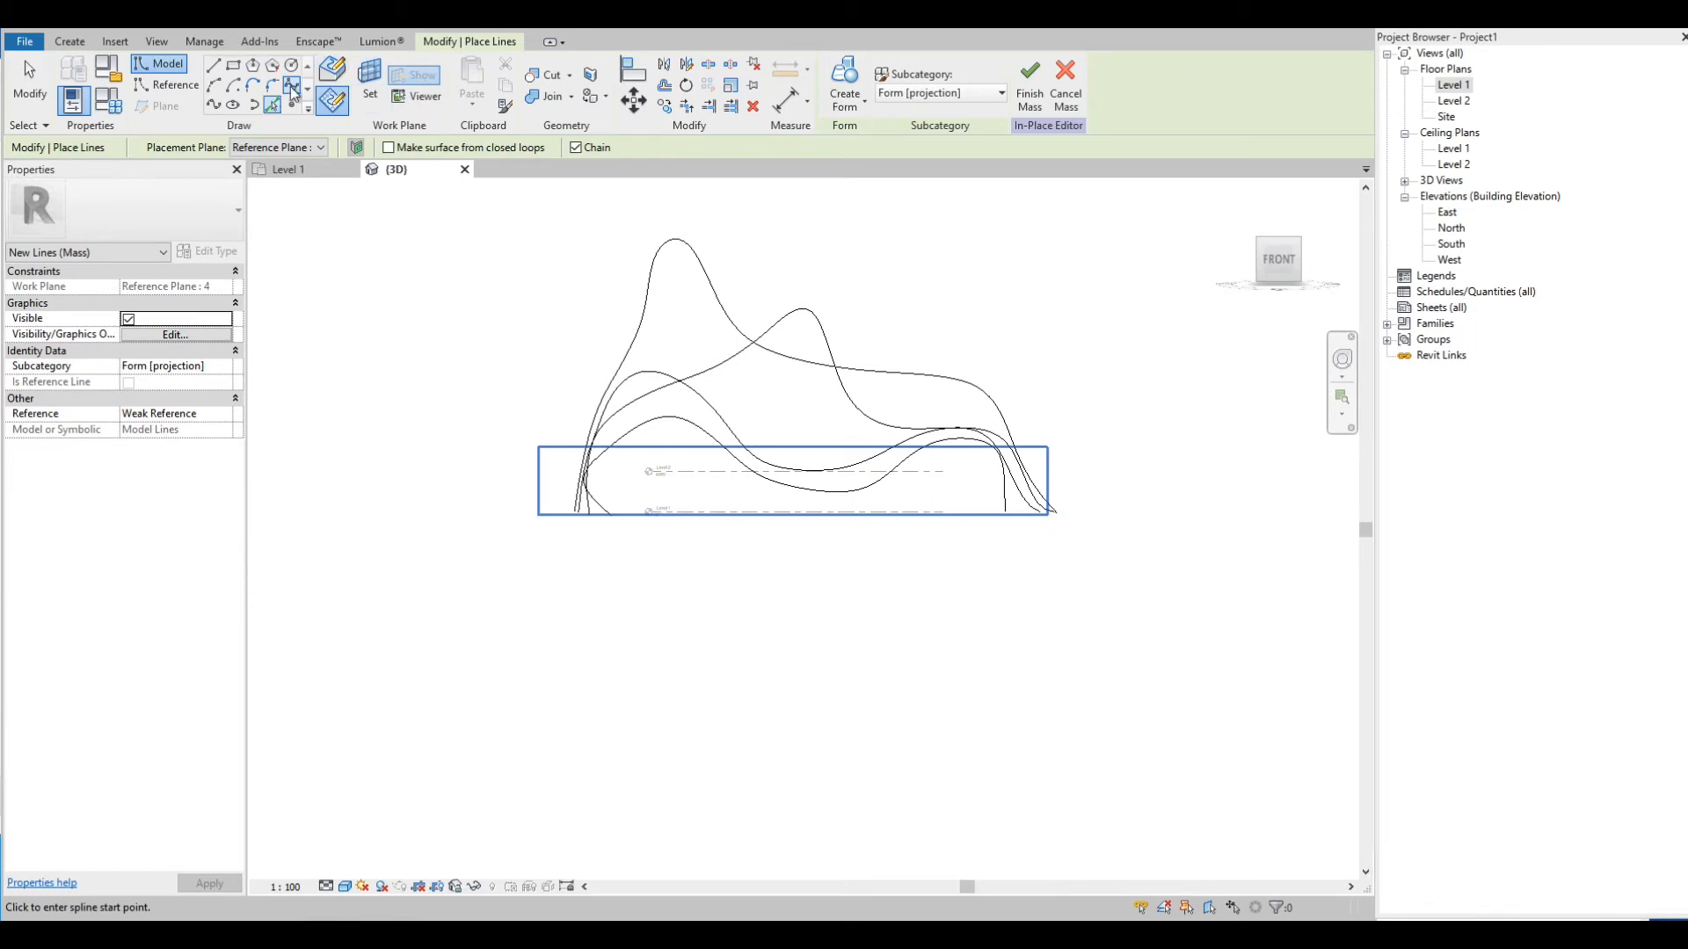
# Start a control-point spline on Reference Plane : 5 at Level 1 beside the earlier curves' starts, rising steeply to a long, nearly level plateau
pyautogui.click(293, 85)
pyautogui.click(308, 150)
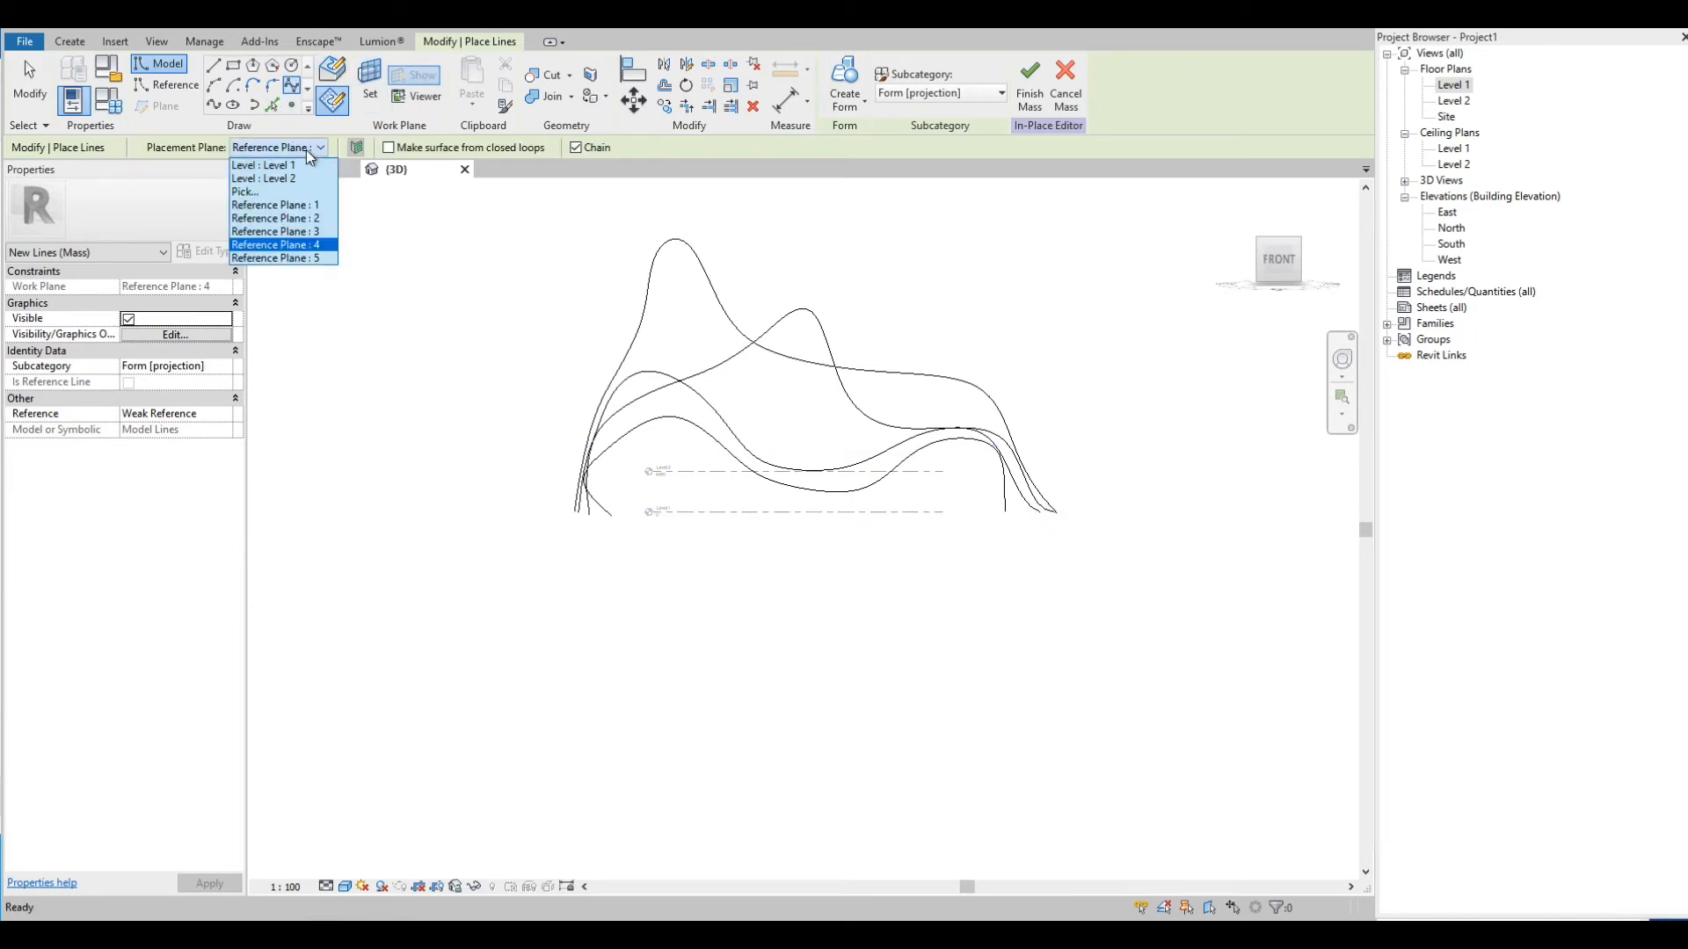
pyautogui.click(280, 258)
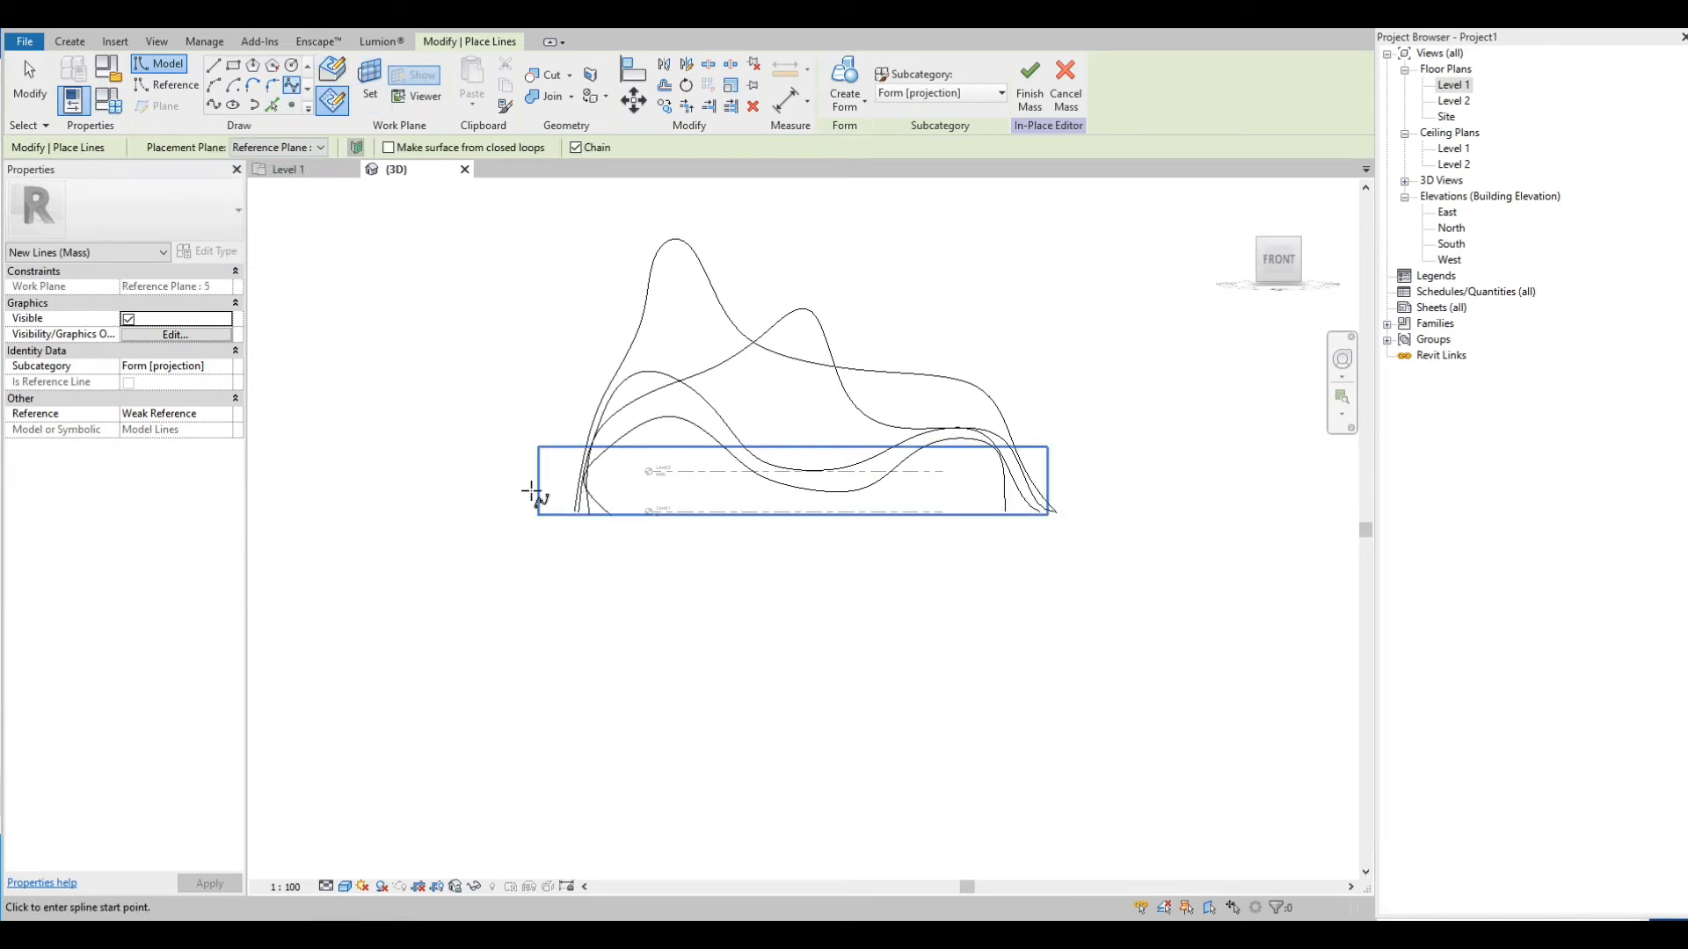
pyautogui.click(578, 512)
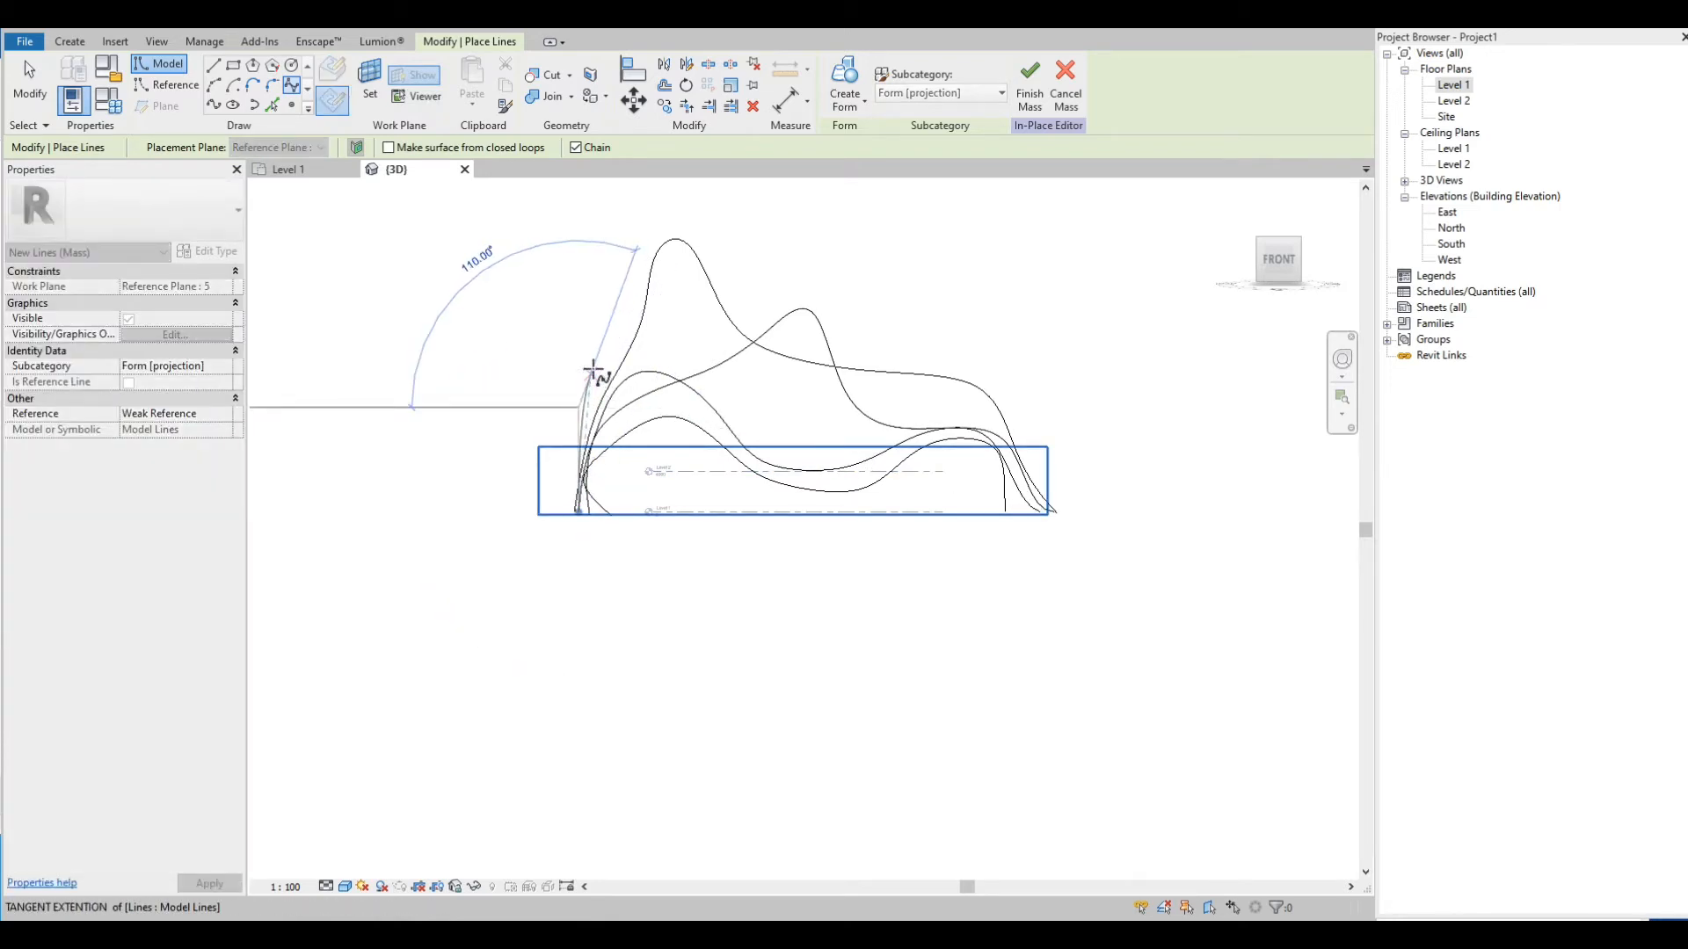
pyautogui.click(595, 363)
pyautogui.click(691, 359)
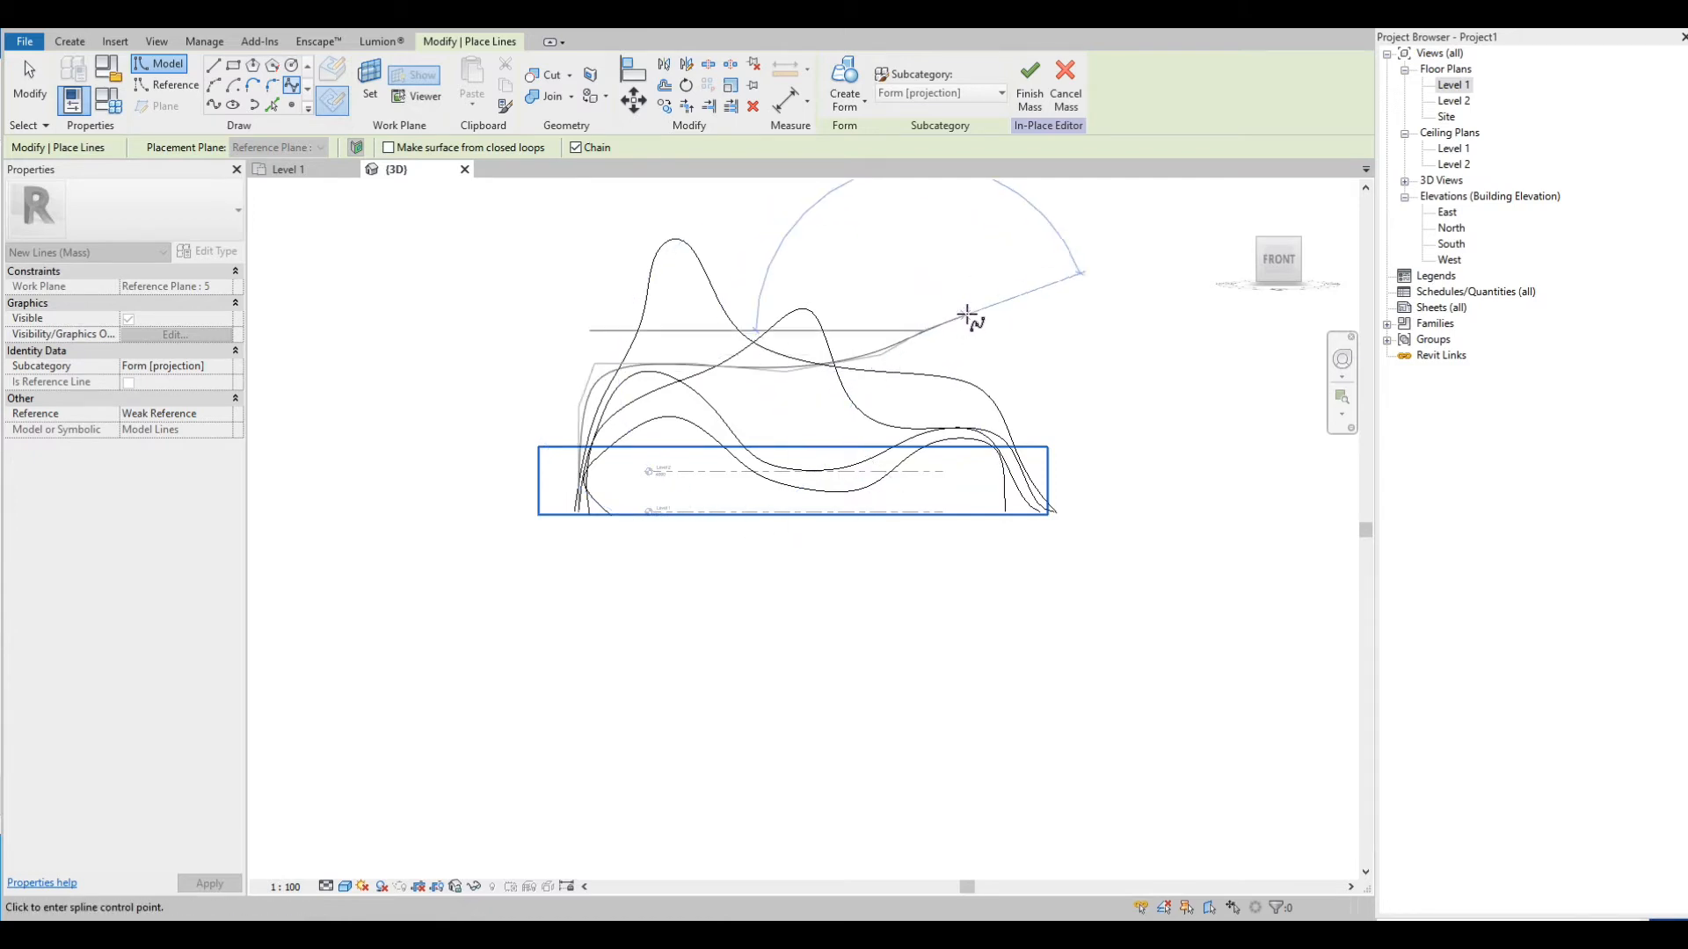
# Finish the fifth spline with a rounded crest near the far end and a steep fall to a foot at Level 1 slightly beyond the fourth curve's end
pyautogui.click(968, 315)
pyautogui.click(1007, 335)
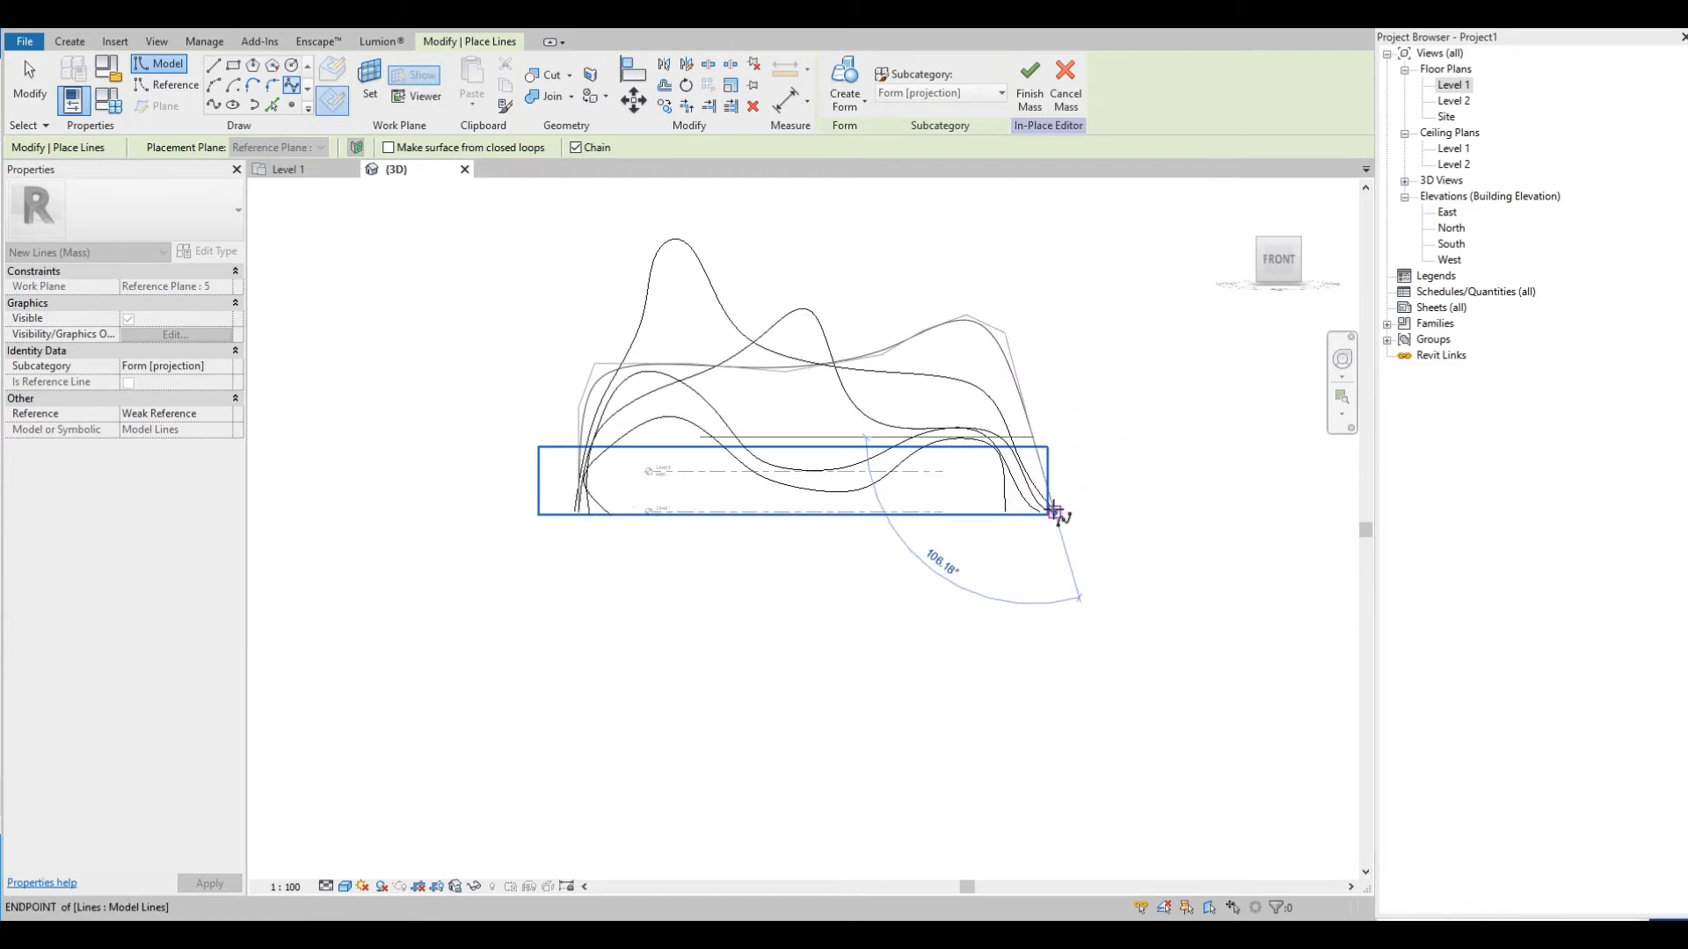
pyautogui.click(1055, 511)
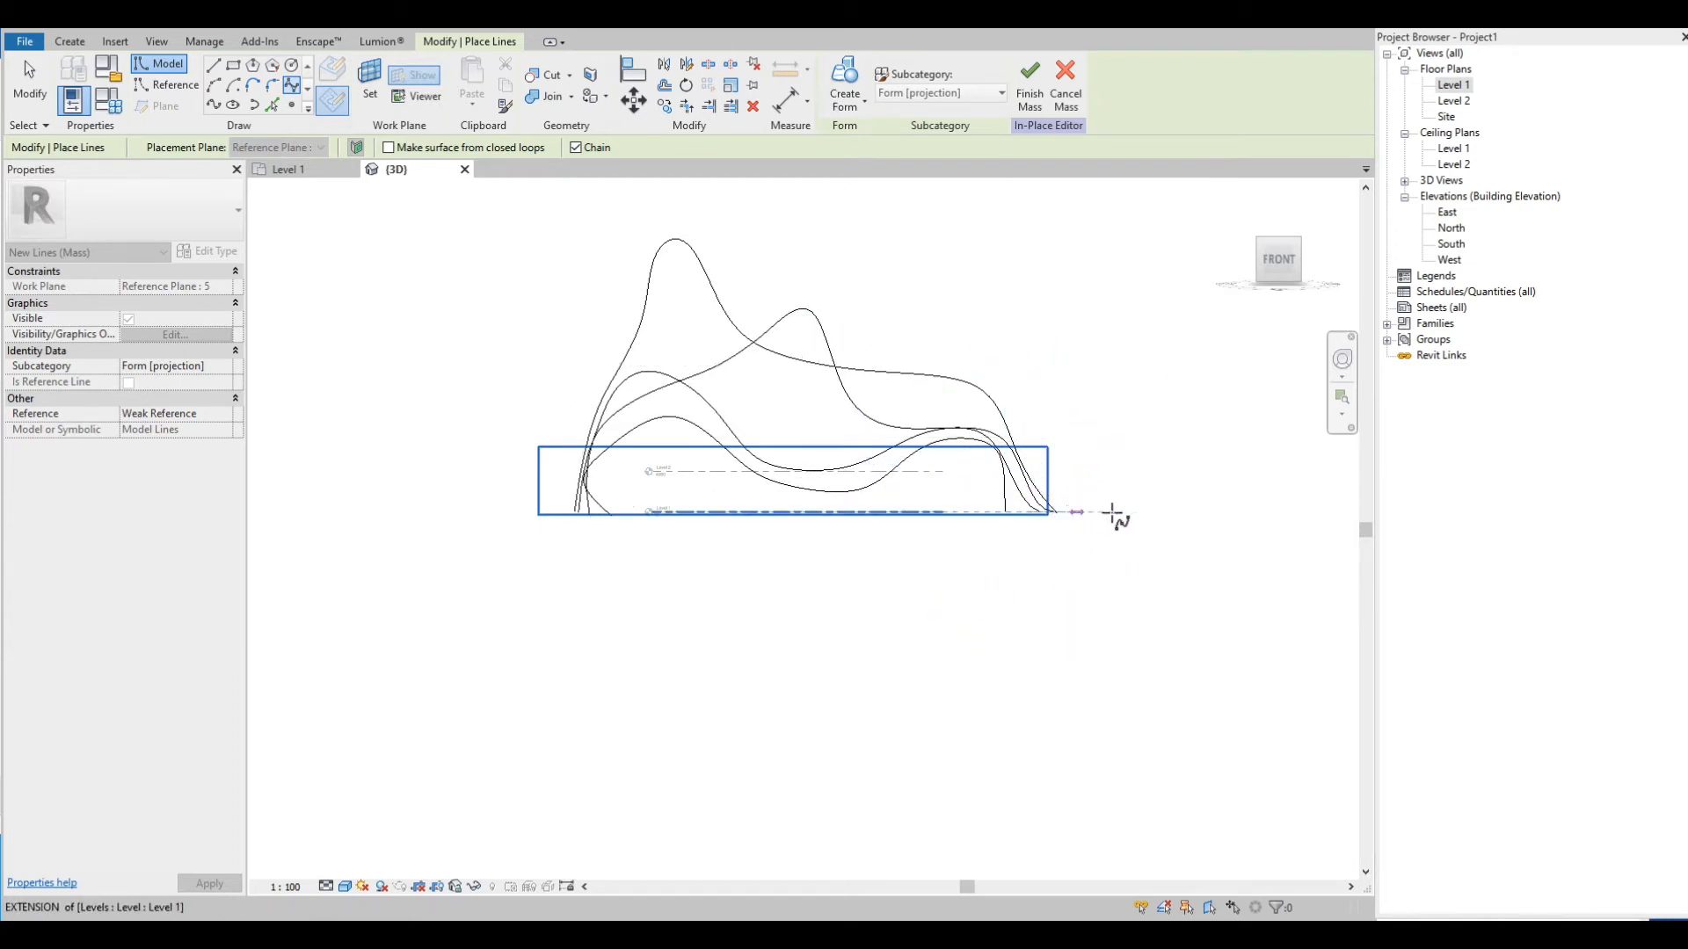
pyautogui.press('Escape')
pyautogui.press('Escape')
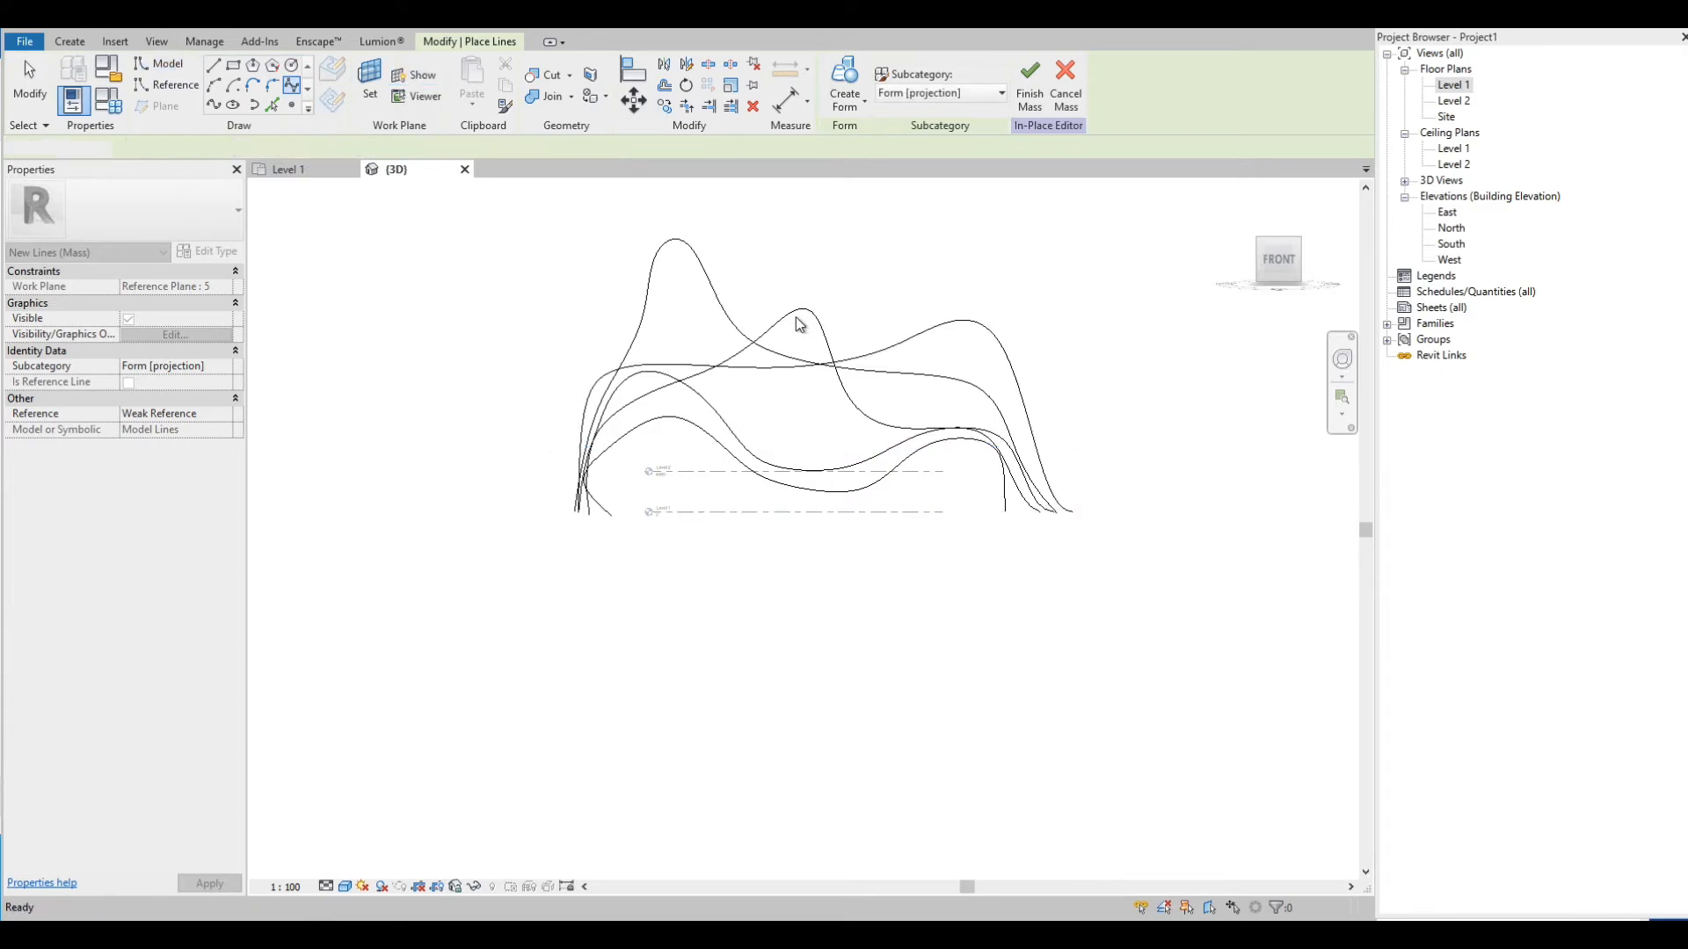
pyautogui.press('Escape')
# Select all five spline profiles together and create a lofted surface form through them
pyautogui.keyDown('shift'); pyautogui.moveTo(804, 256); pyautogui.dragTo(606, 496, button='middle'); pyautogui.keyUp('shift')
pyautogui.scroll(-3, 591, 478)
pyautogui.click(618, 499)
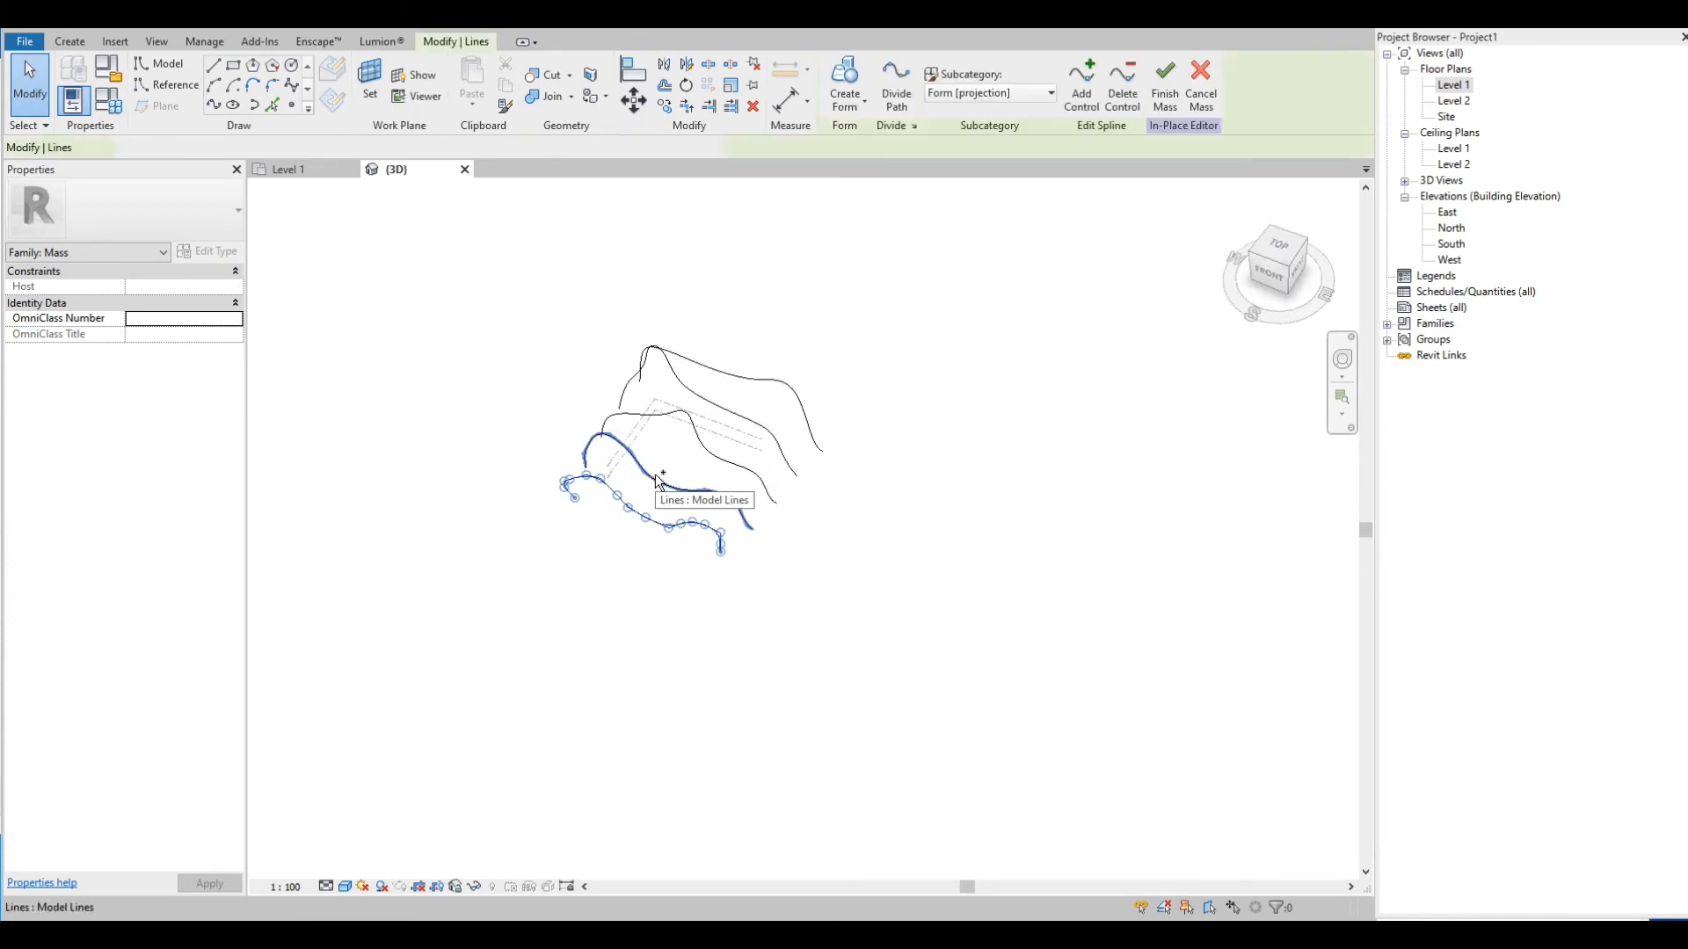
pyautogui.keyDown('ctrl'); pyautogui.click(700, 439); pyautogui.keyUp('ctrl')
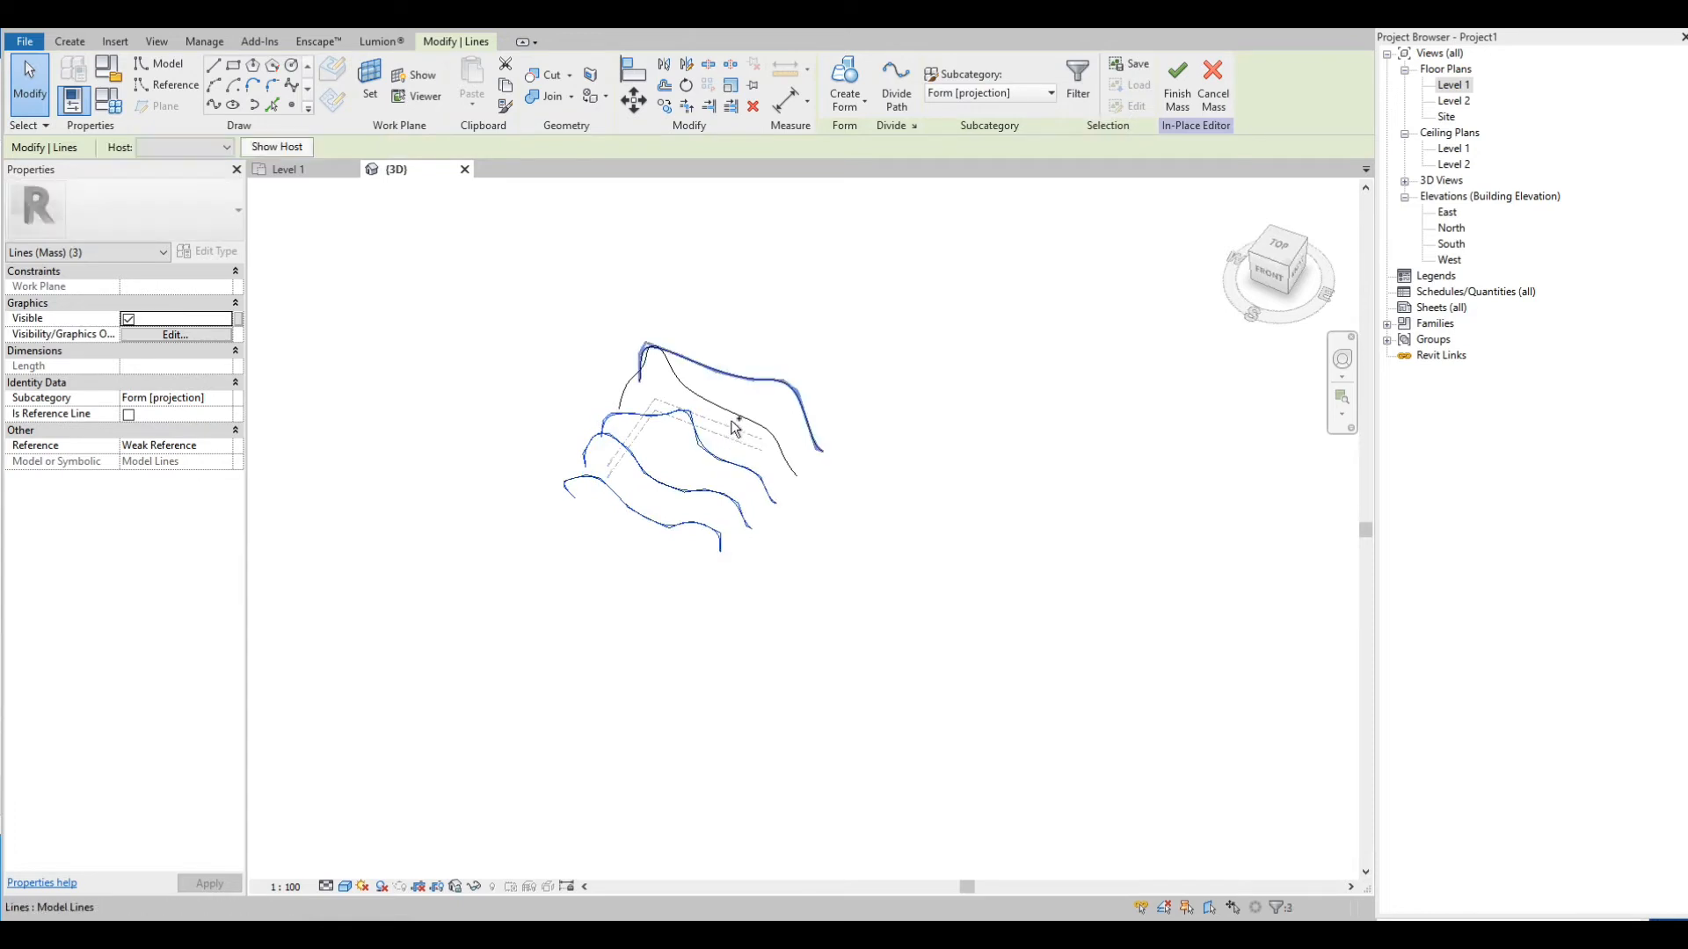
pyautogui.keyDown('ctrl'); pyautogui.click(741, 419); pyautogui.keyUp('ctrl')
pyautogui.moveTo(473, 262); pyautogui.dragTo(926, 598)
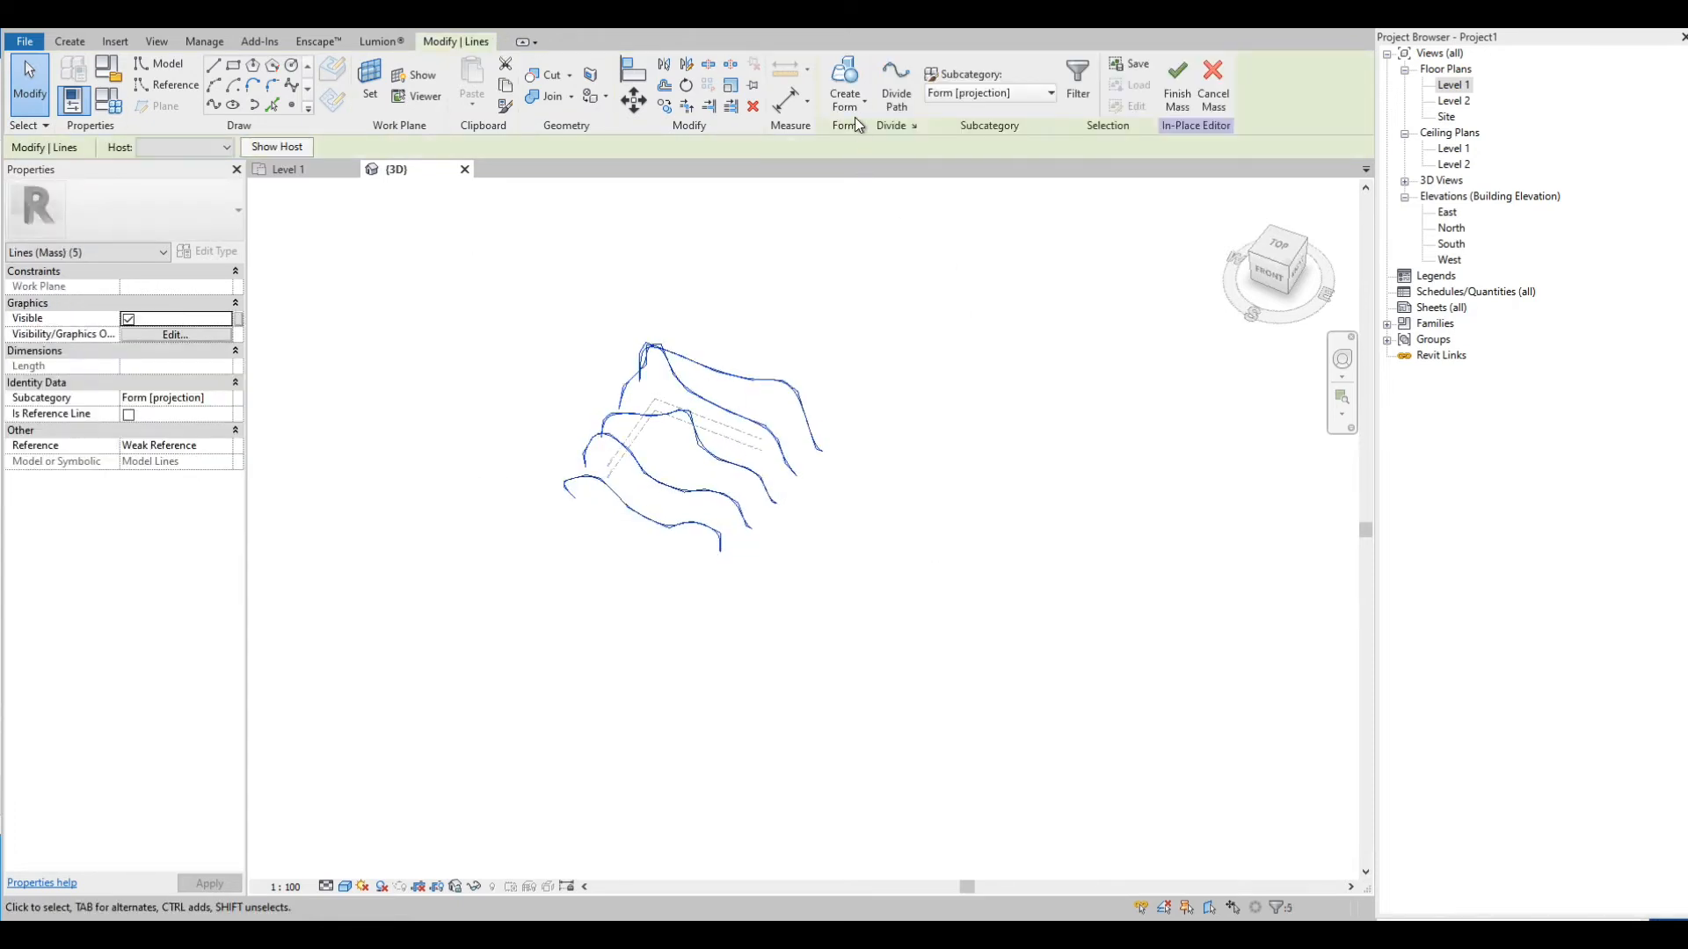
pyautogui.click(845, 79)
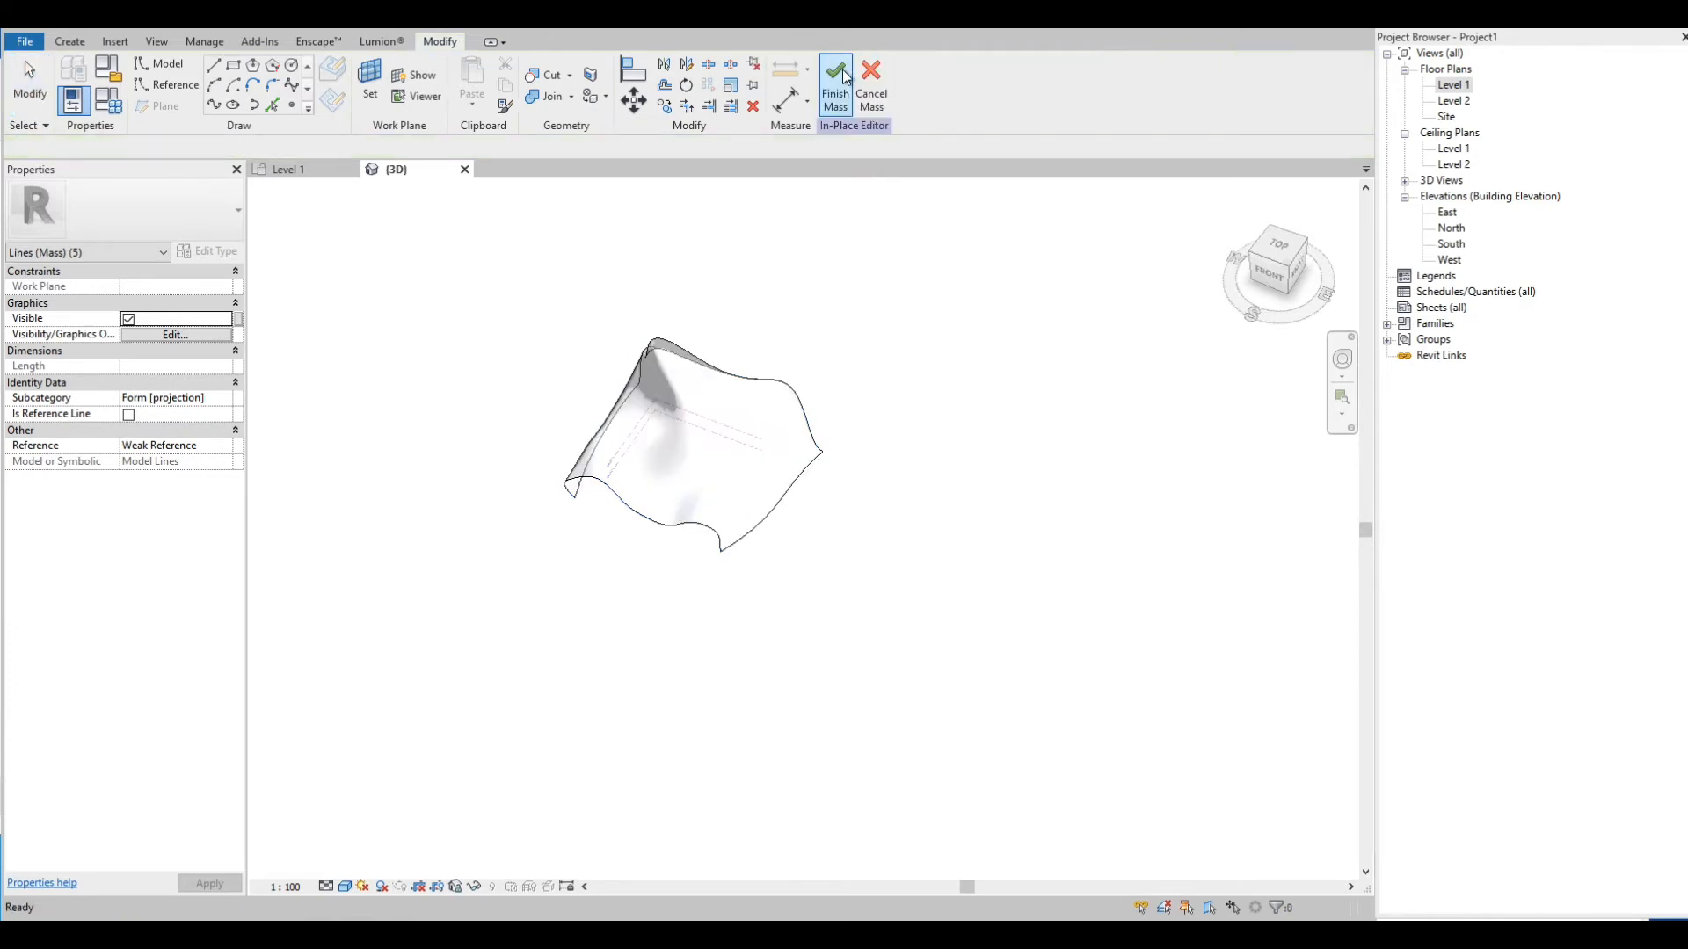
# Inspect the wavy surface from several angles and finish the in-place mass
pyautogui.keyDown('shift'); pyautogui.moveTo(497, 592); pyautogui.dragTo(508, 631, button='middle'); pyautogui.keyUp('shift')
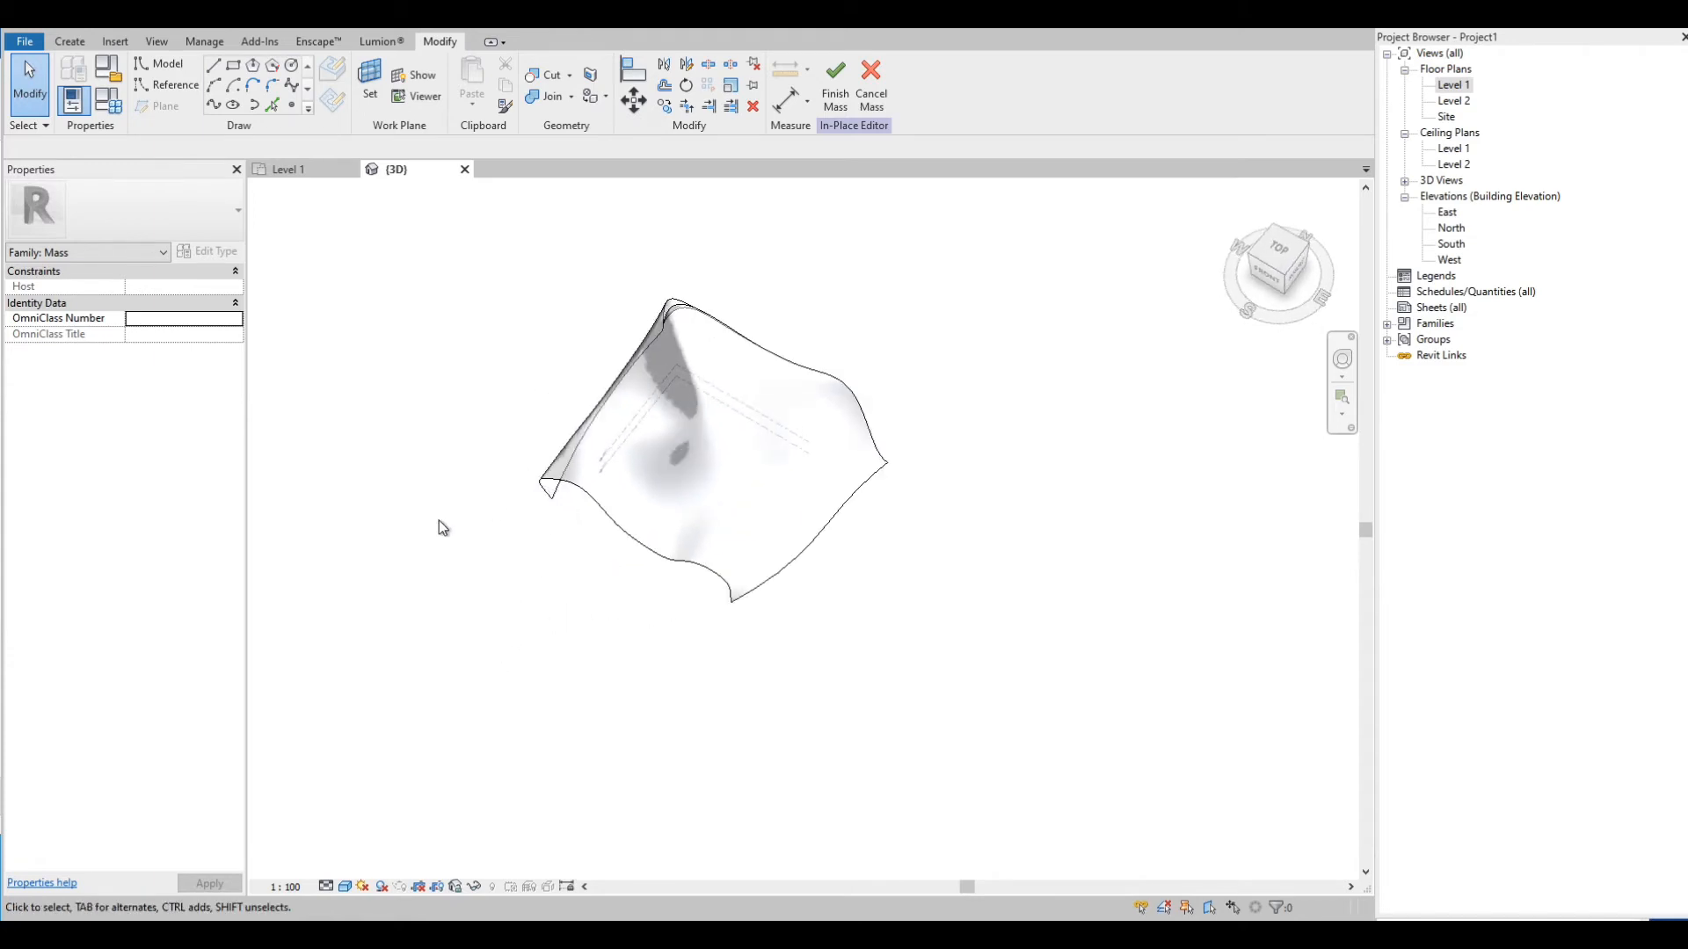
pyautogui.keyDown('shift'); pyautogui.moveTo(442, 528); pyautogui.dragTo(537, 426, button='middle'); pyautogui.keyUp('shift')
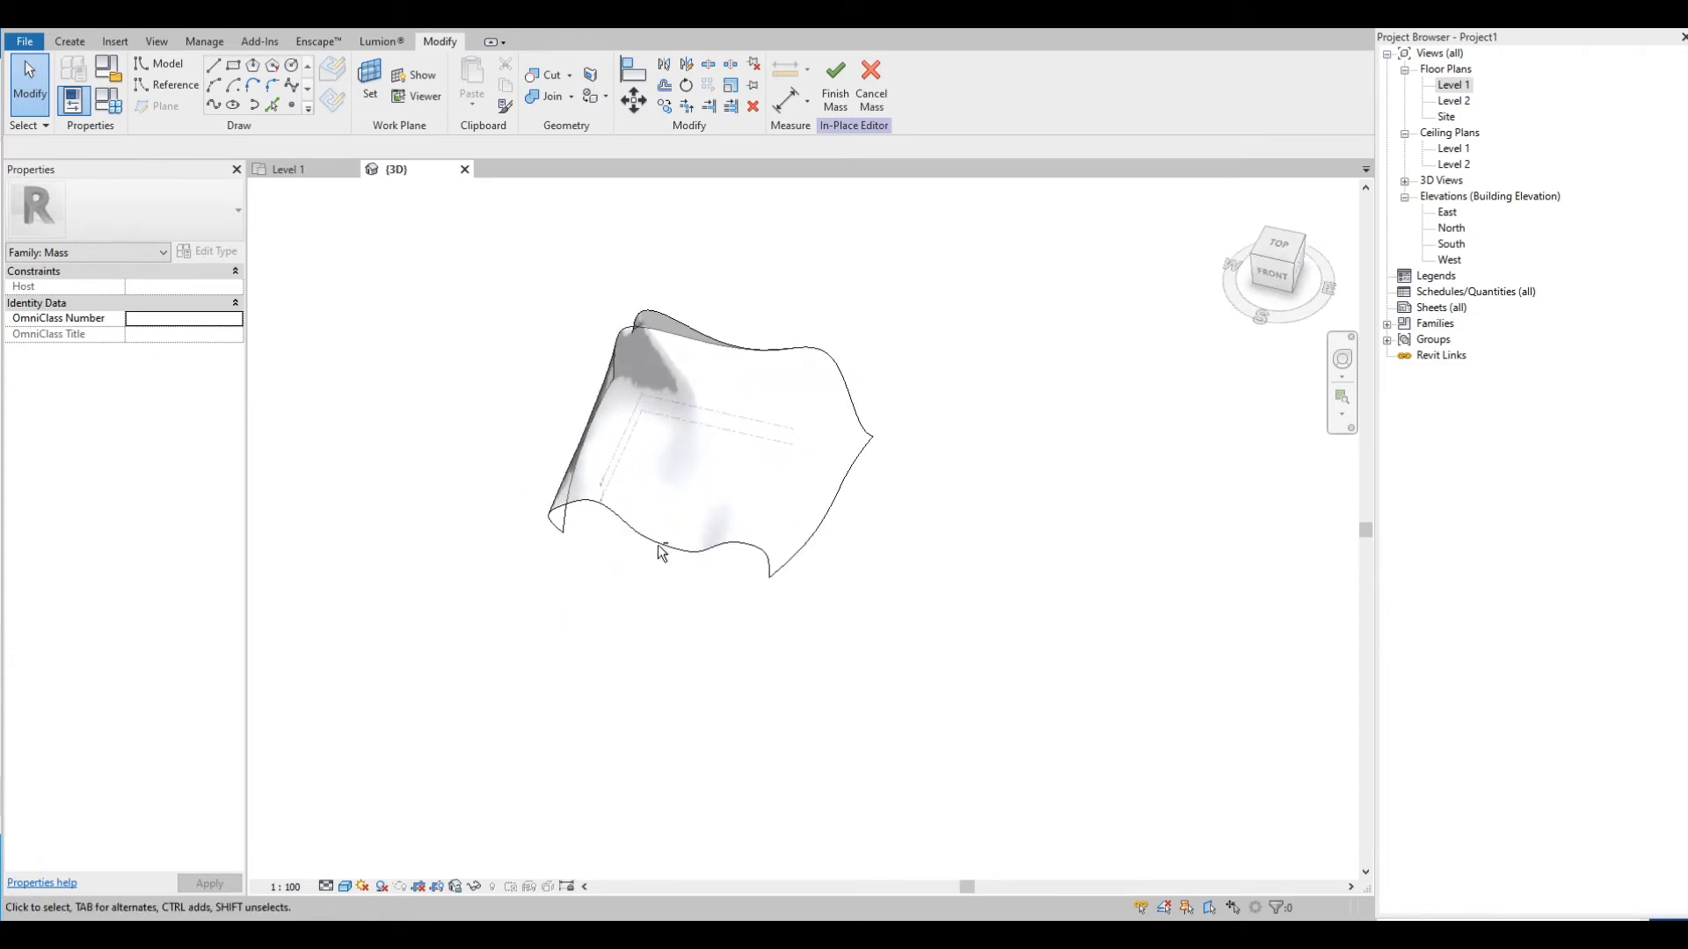
pyautogui.keyDown('shift'); pyautogui.moveTo(662, 552); pyautogui.dragTo(607, 519, button='middle'); pyautogui.keyUp('shift')
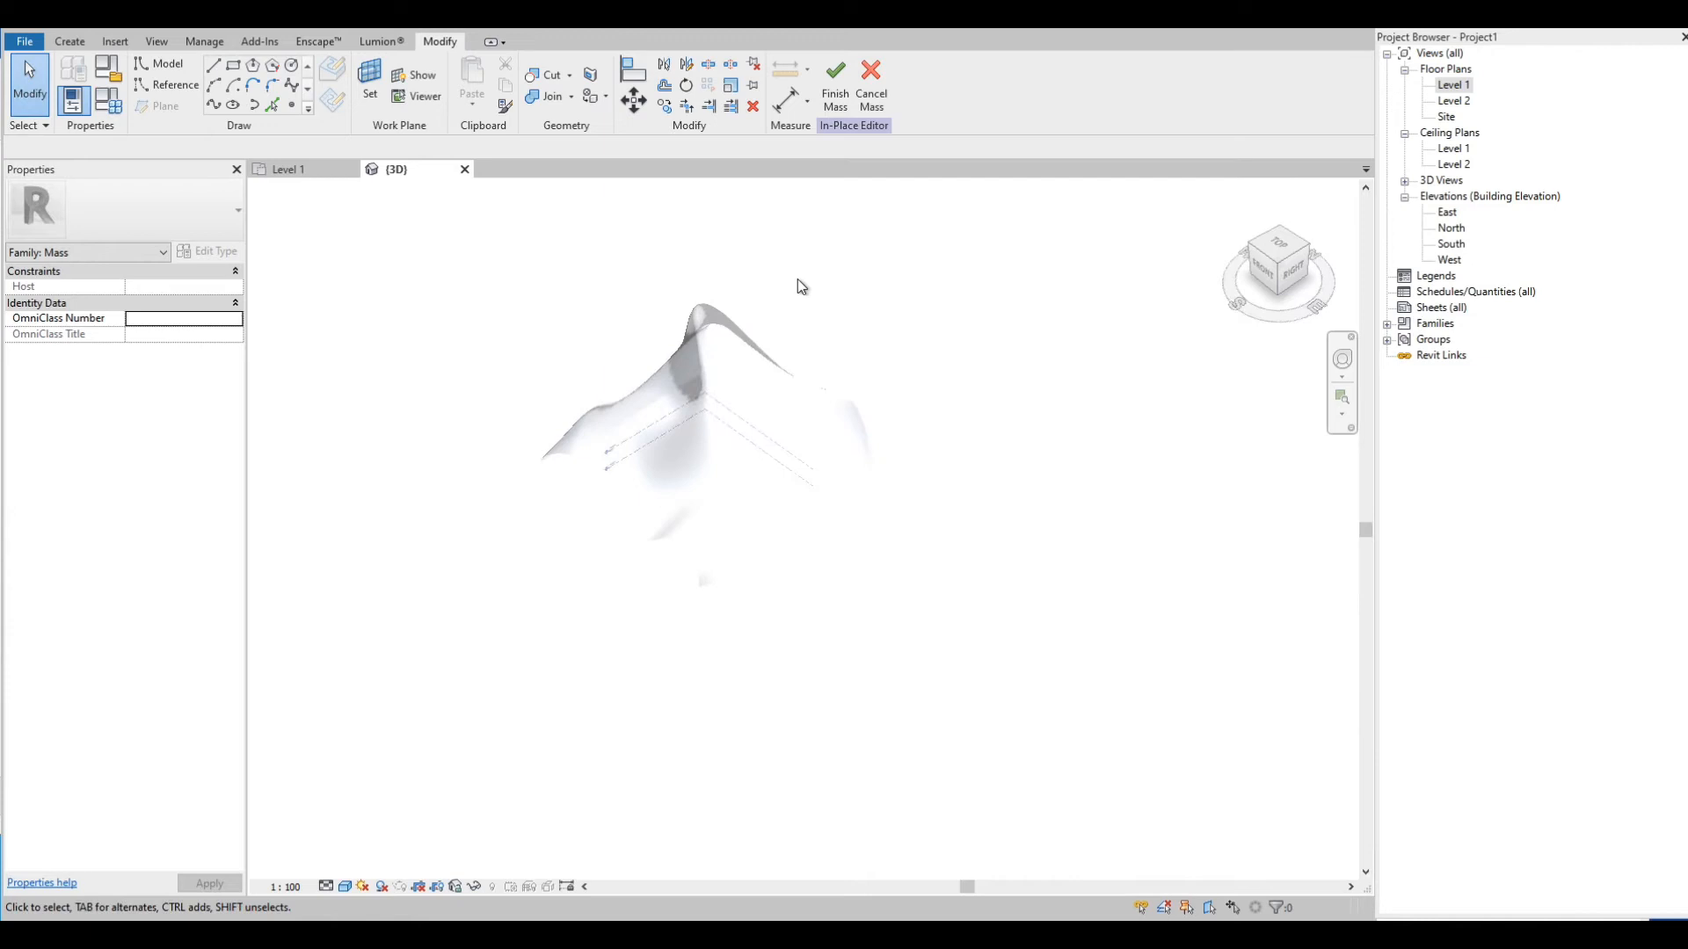
pyautogui.click(841, 99)
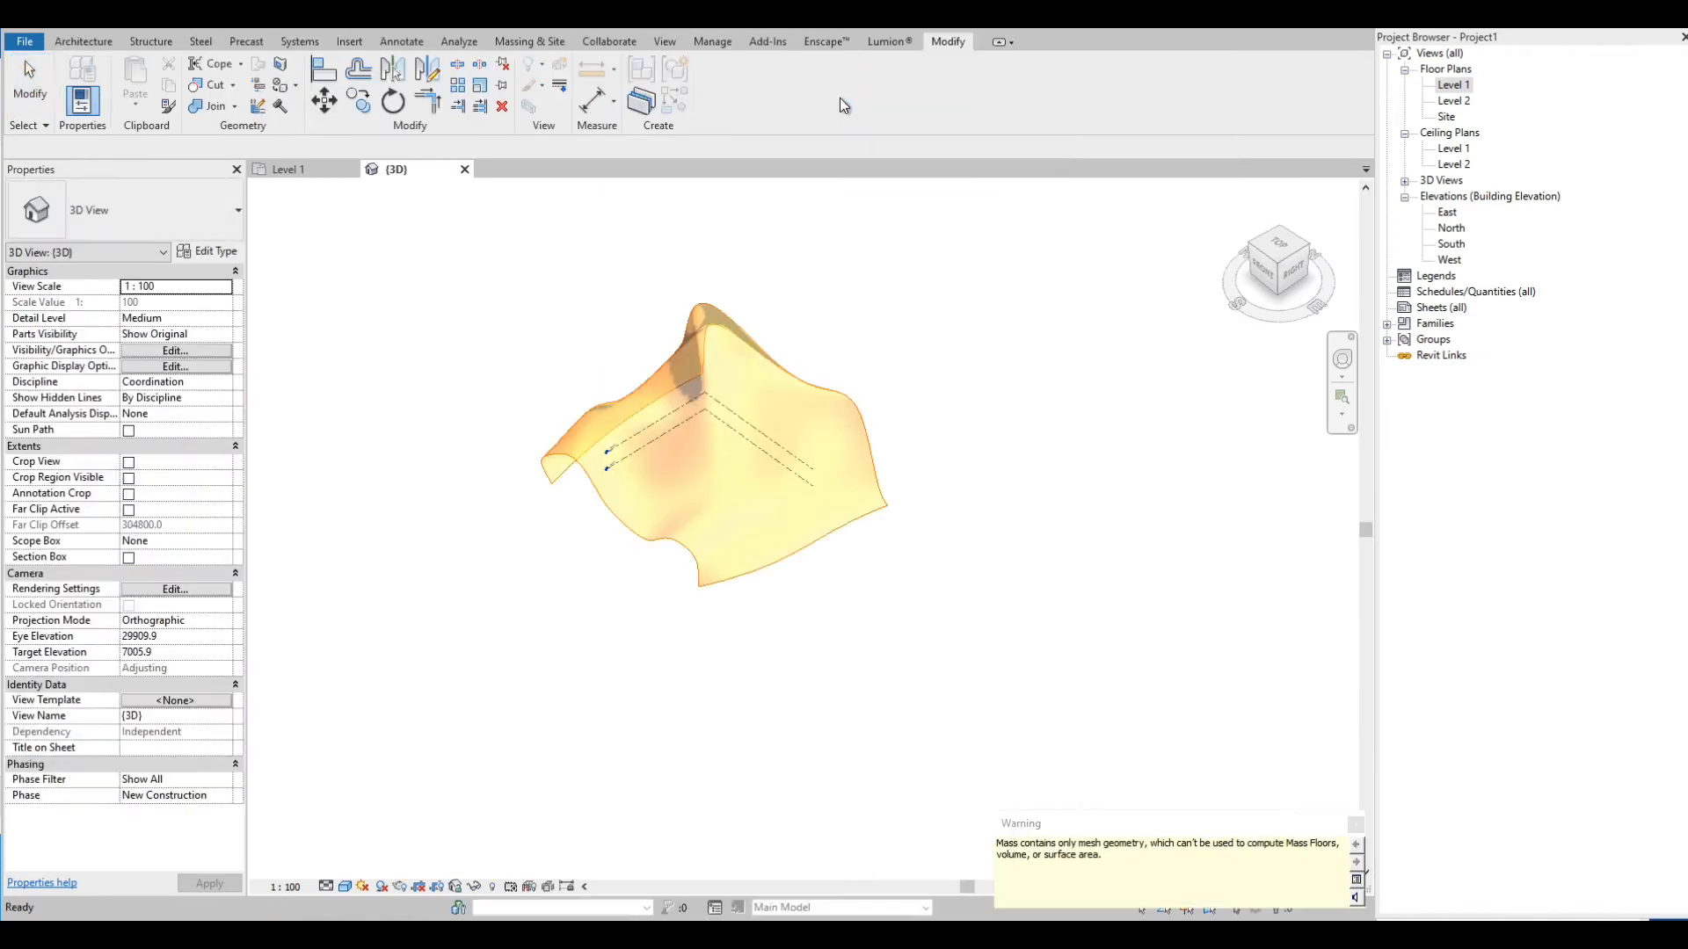
# Apply a Basic Wall Generic - 200mm by face to the whole wavy mass surface
pyautogui.scroll(2, 628, 356)
pyautogui.keyDown('shift'); pyautogui.moveTo(471, 361); pyautogui.dragTo(540, 354, button='middle'); pyautogui.keyUp('shift')
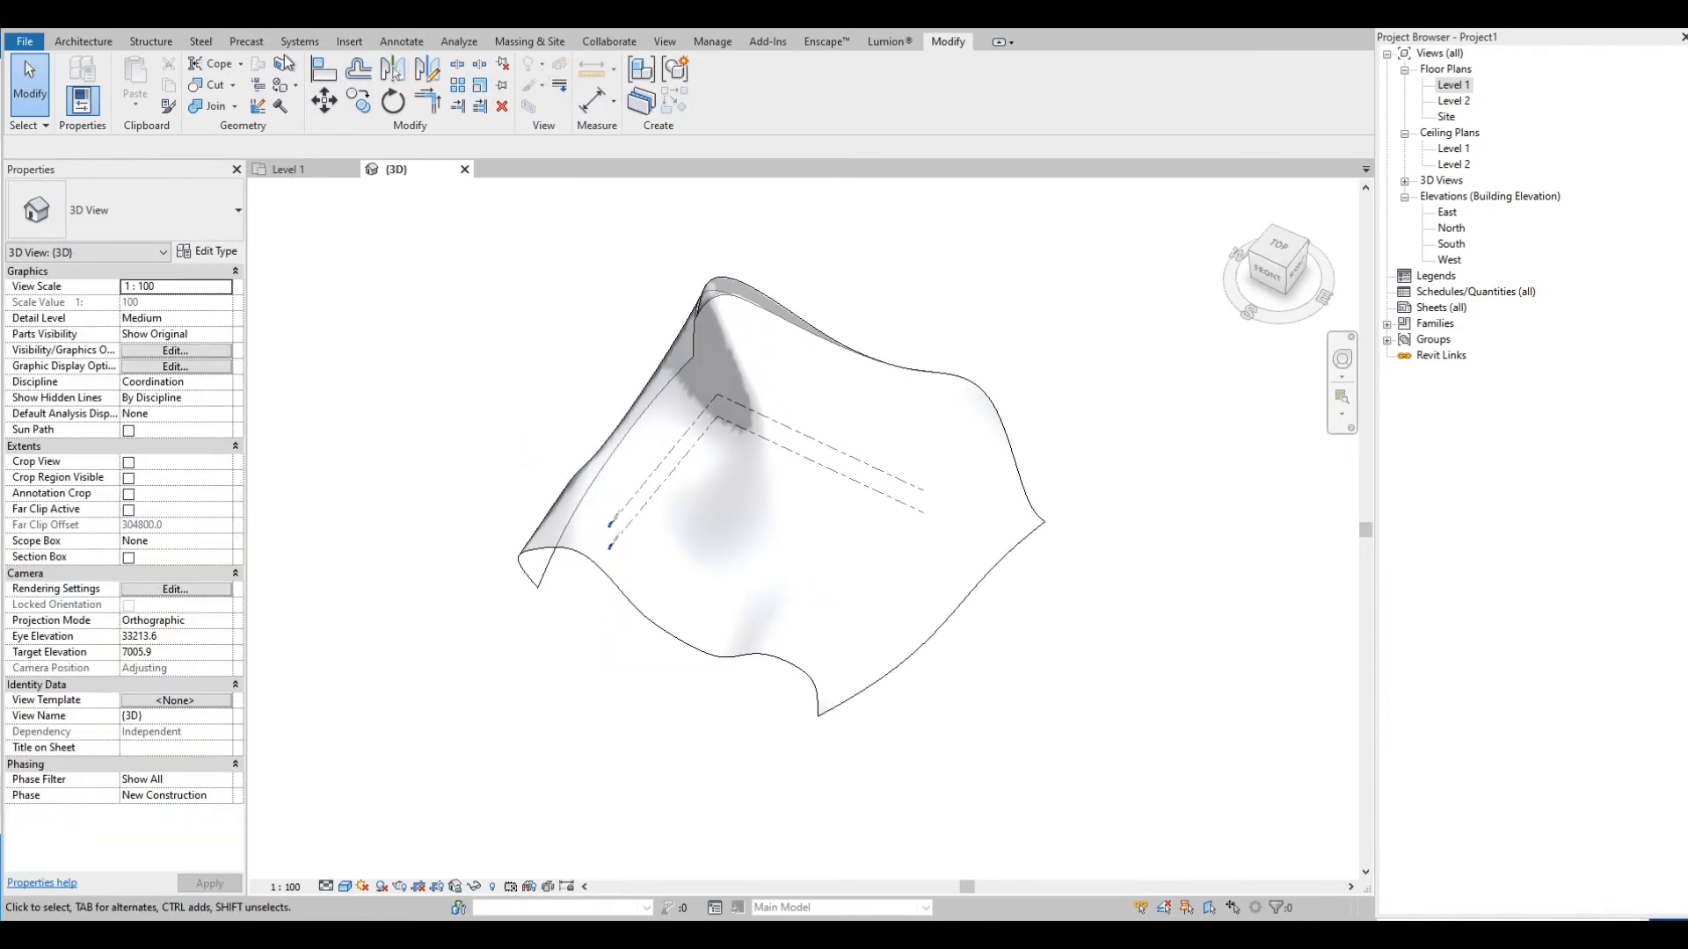
pyautogui.click(80, 44)
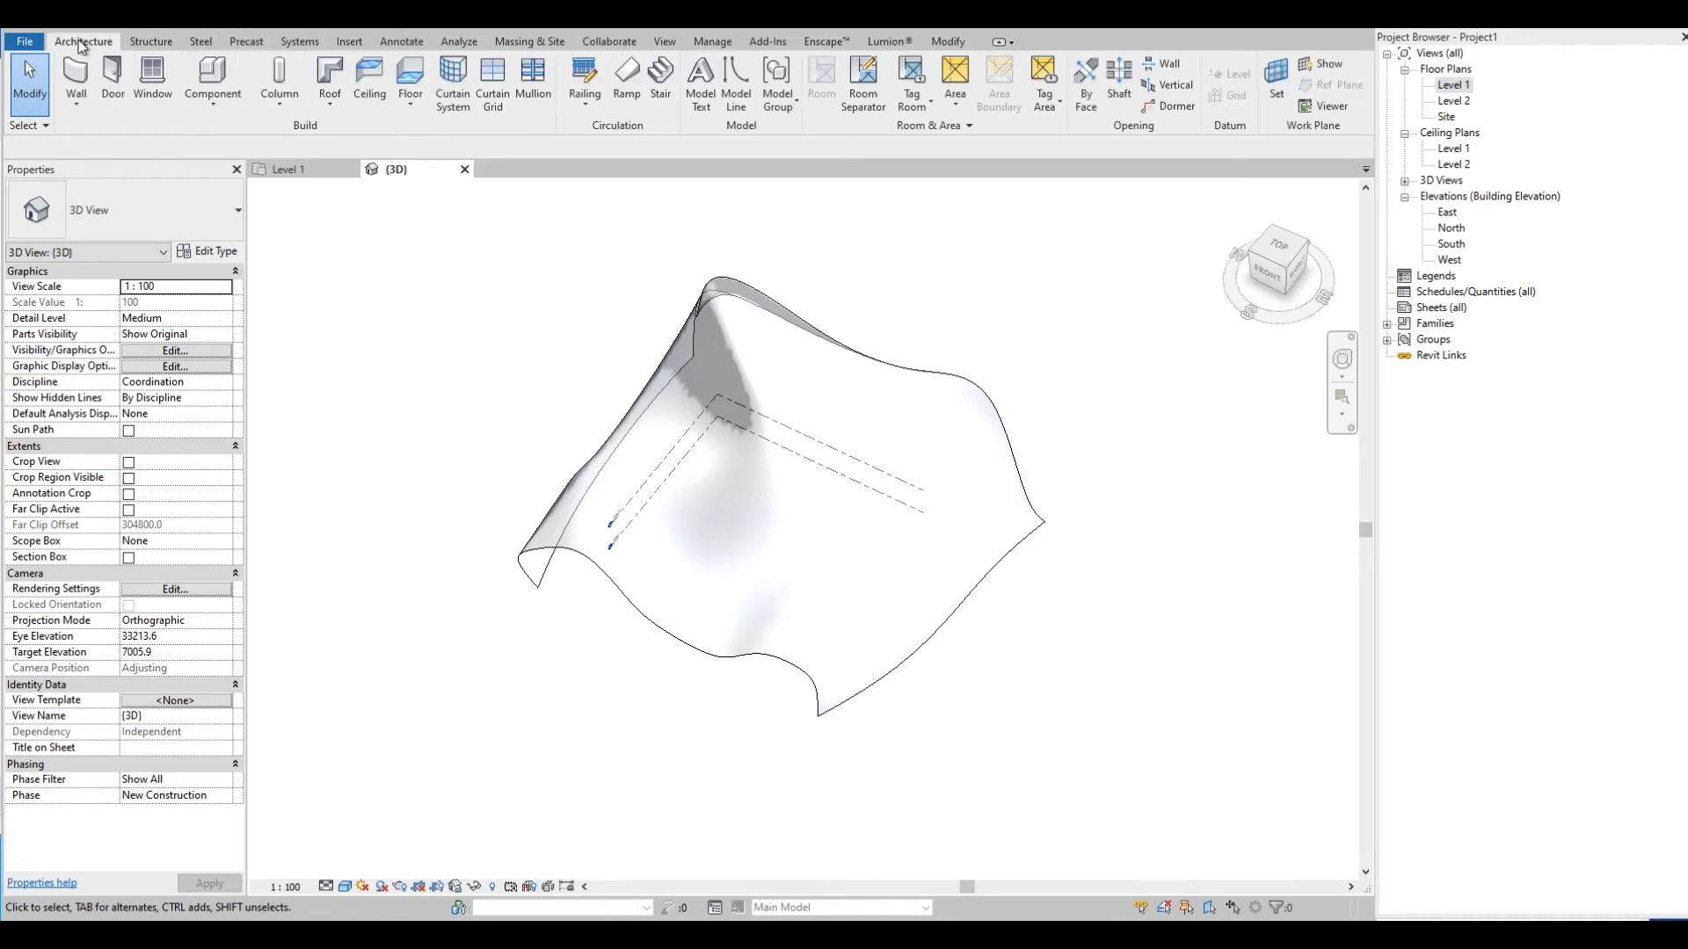
pyautogui.click(77, 105)
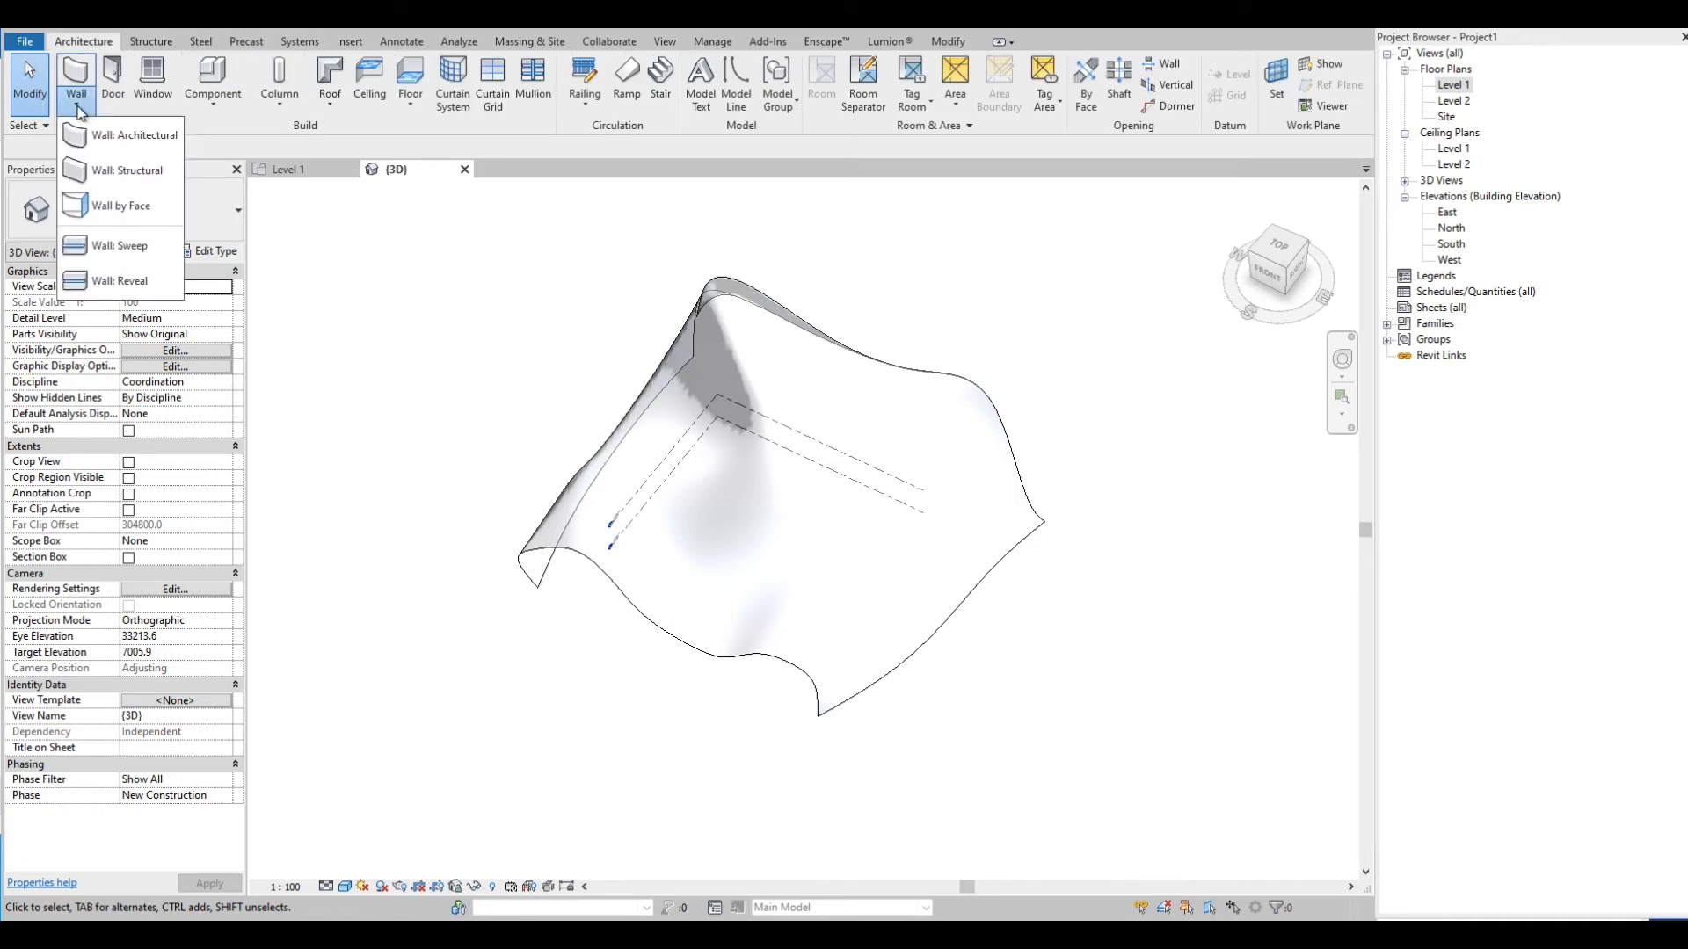
pyautogui.click(123, 207)
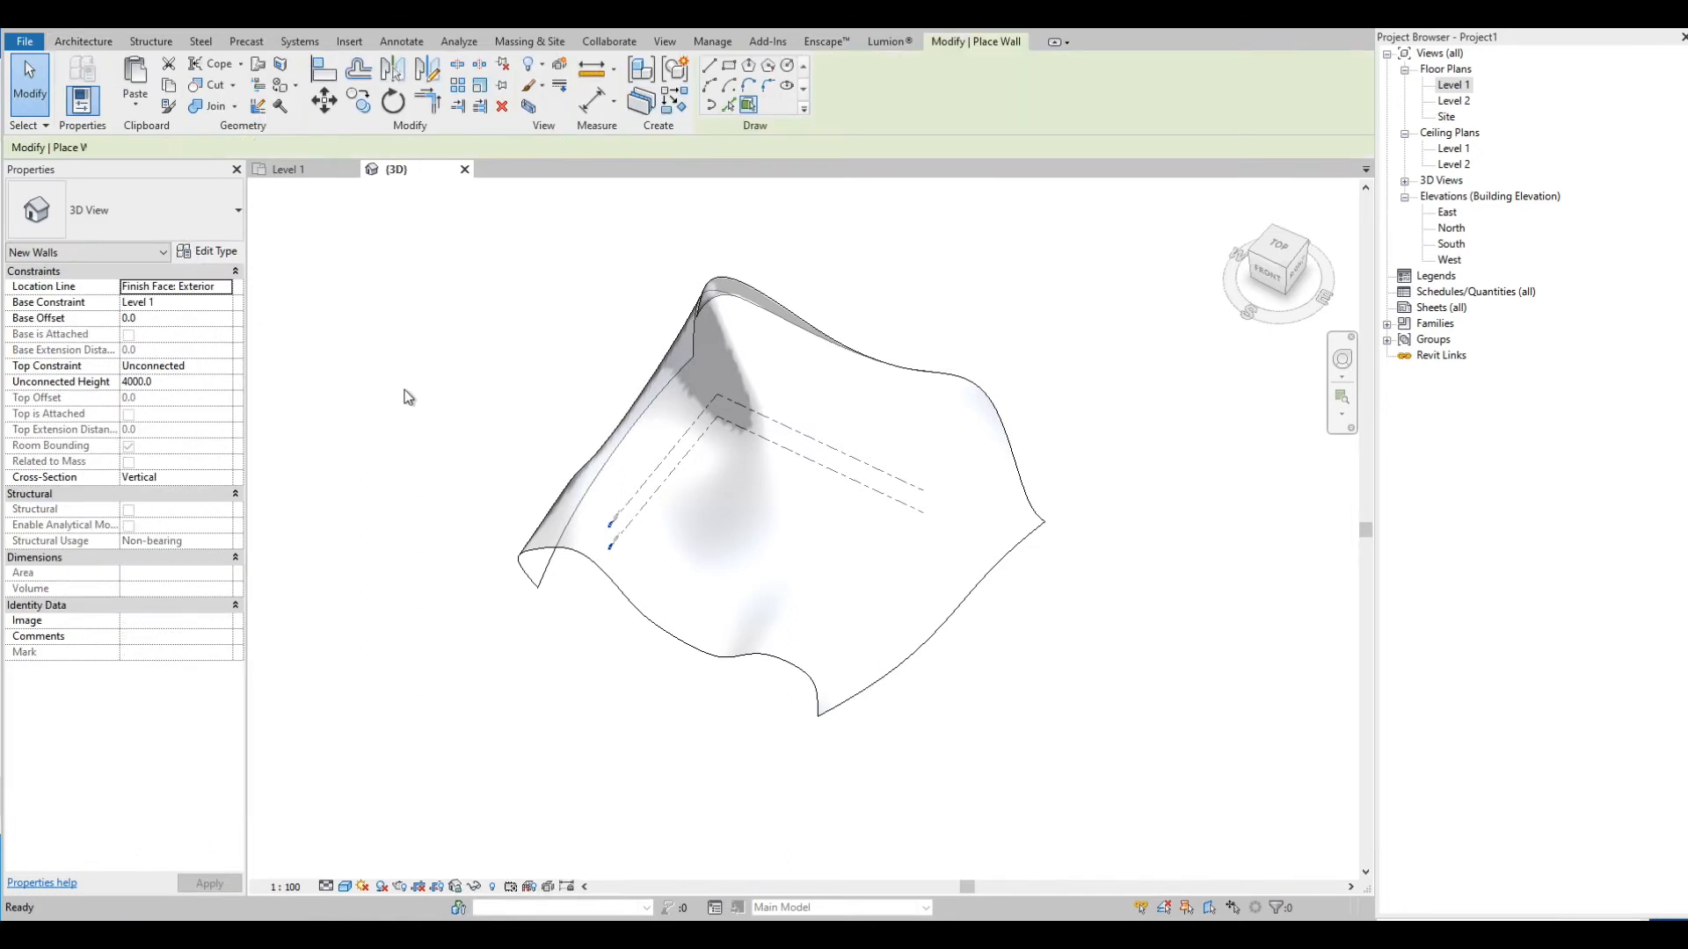
pyautogui.click(821, 648)
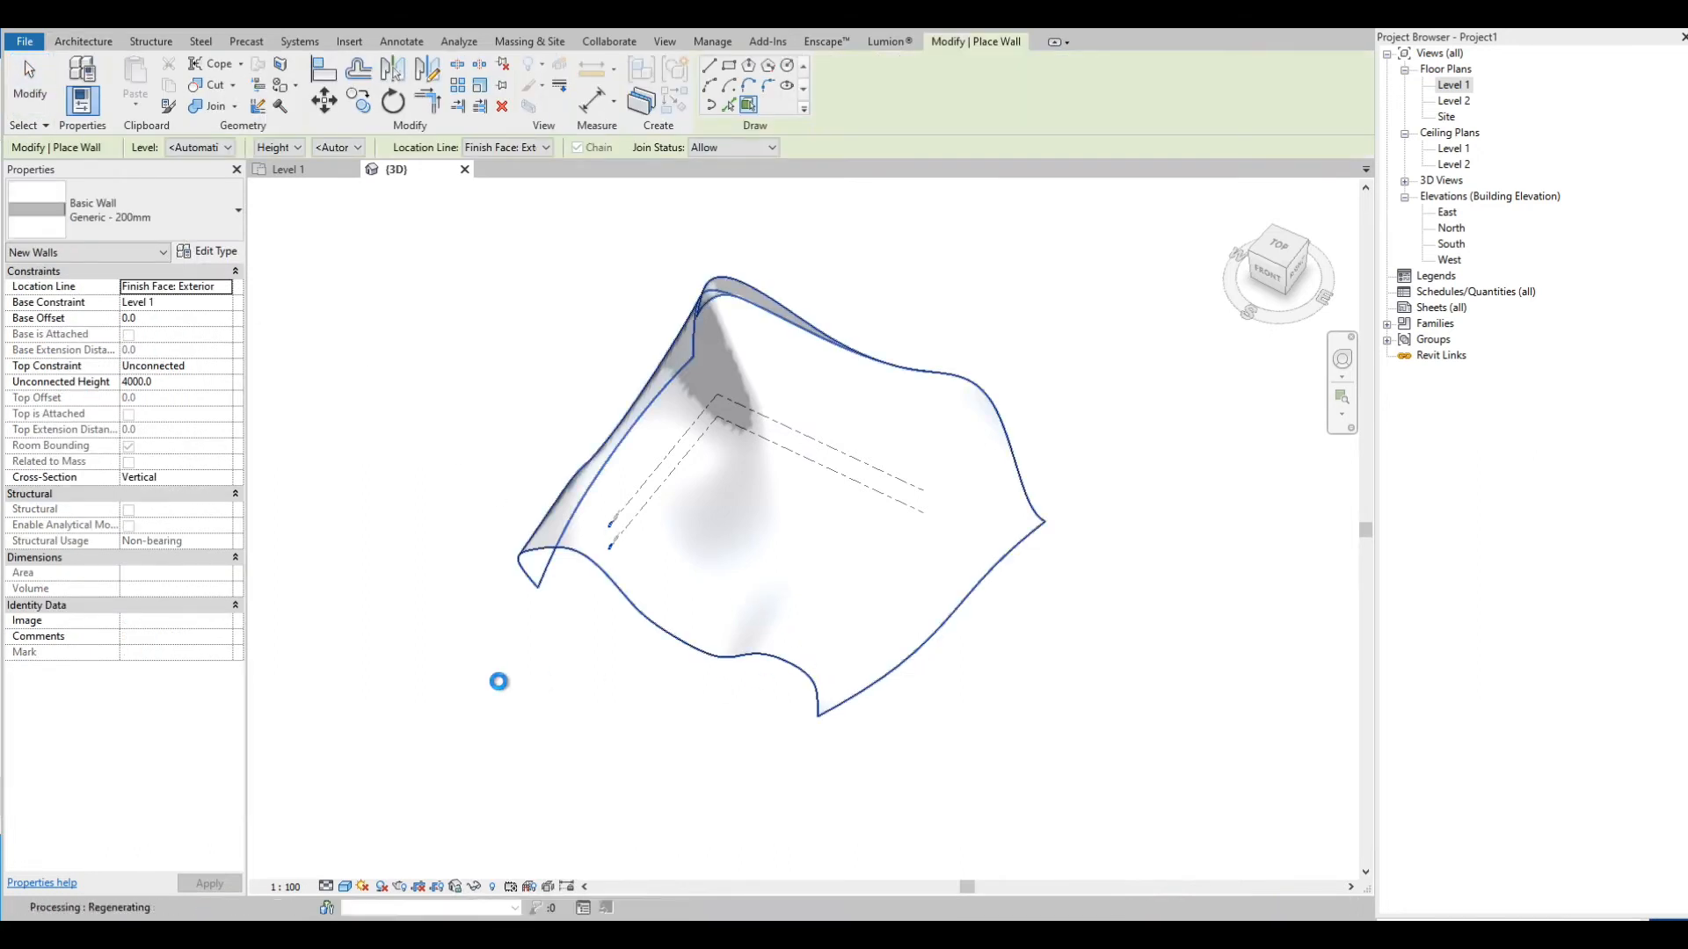
pyautogui.keyDown('shift'); pyautogui.moveTo(499, 680); pyautogui.dragTo(941, 501, button='middle'); pyautogui.keyUp('shift')
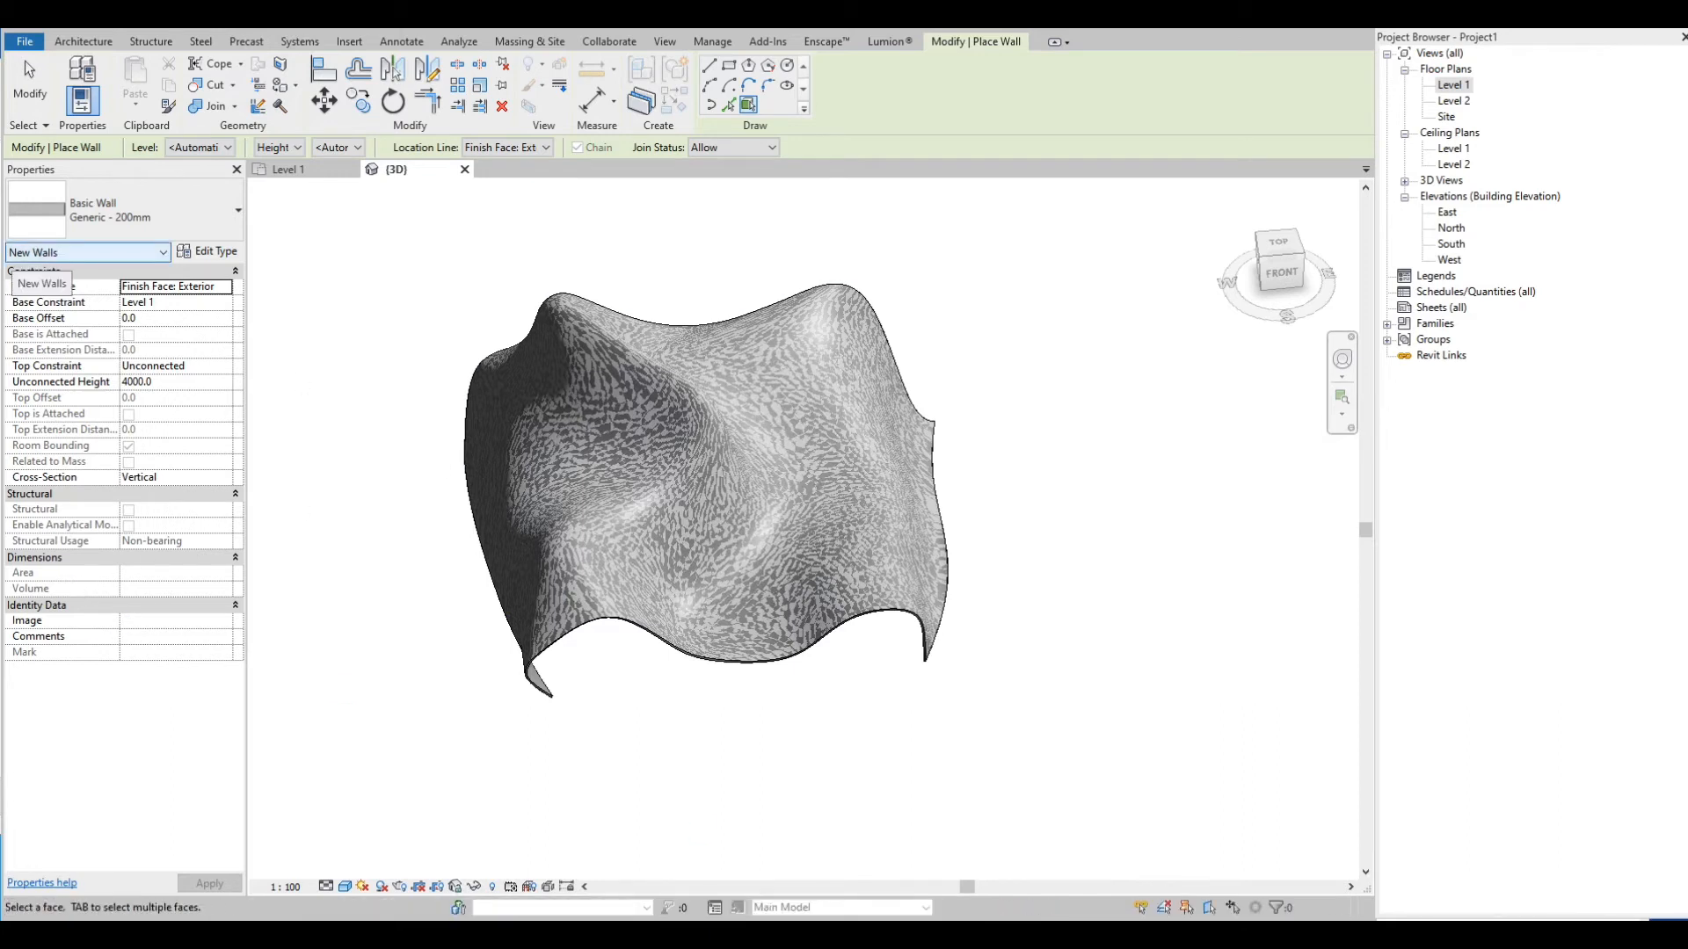
pyautogui.press('Escape')
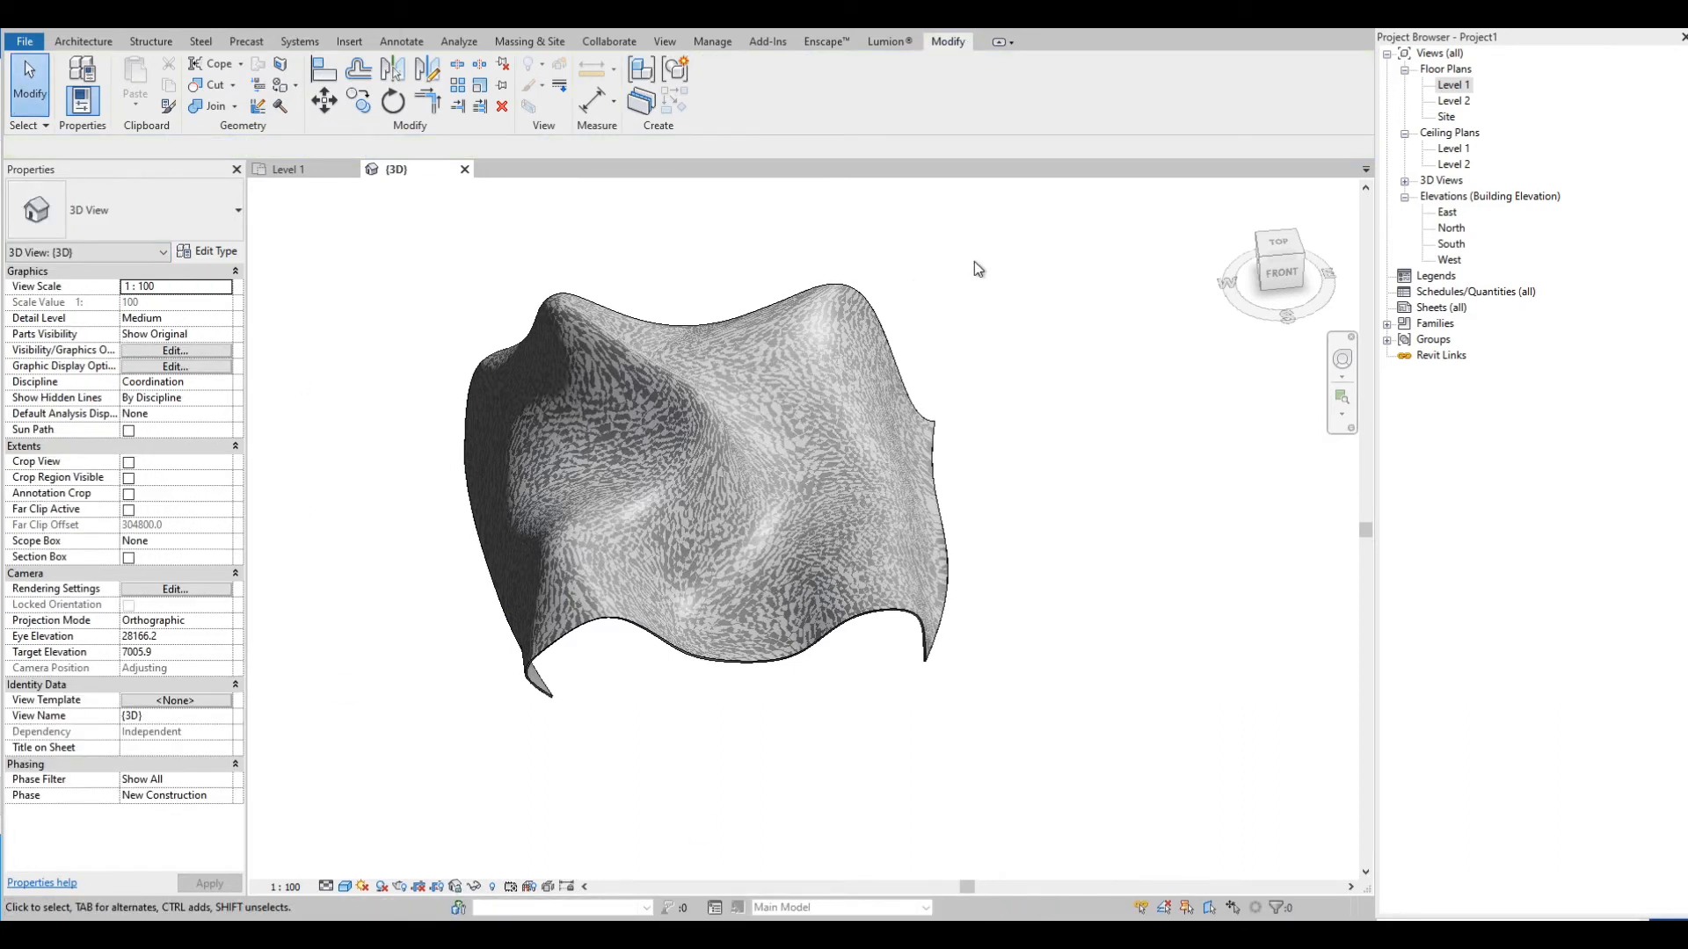
# Select everything in the 3D view, filter out the Mass category, and temporarily hide the remaining wall elements
pyautogui.moveTo(987, 255); pyautogui.dragTo(770, 379)
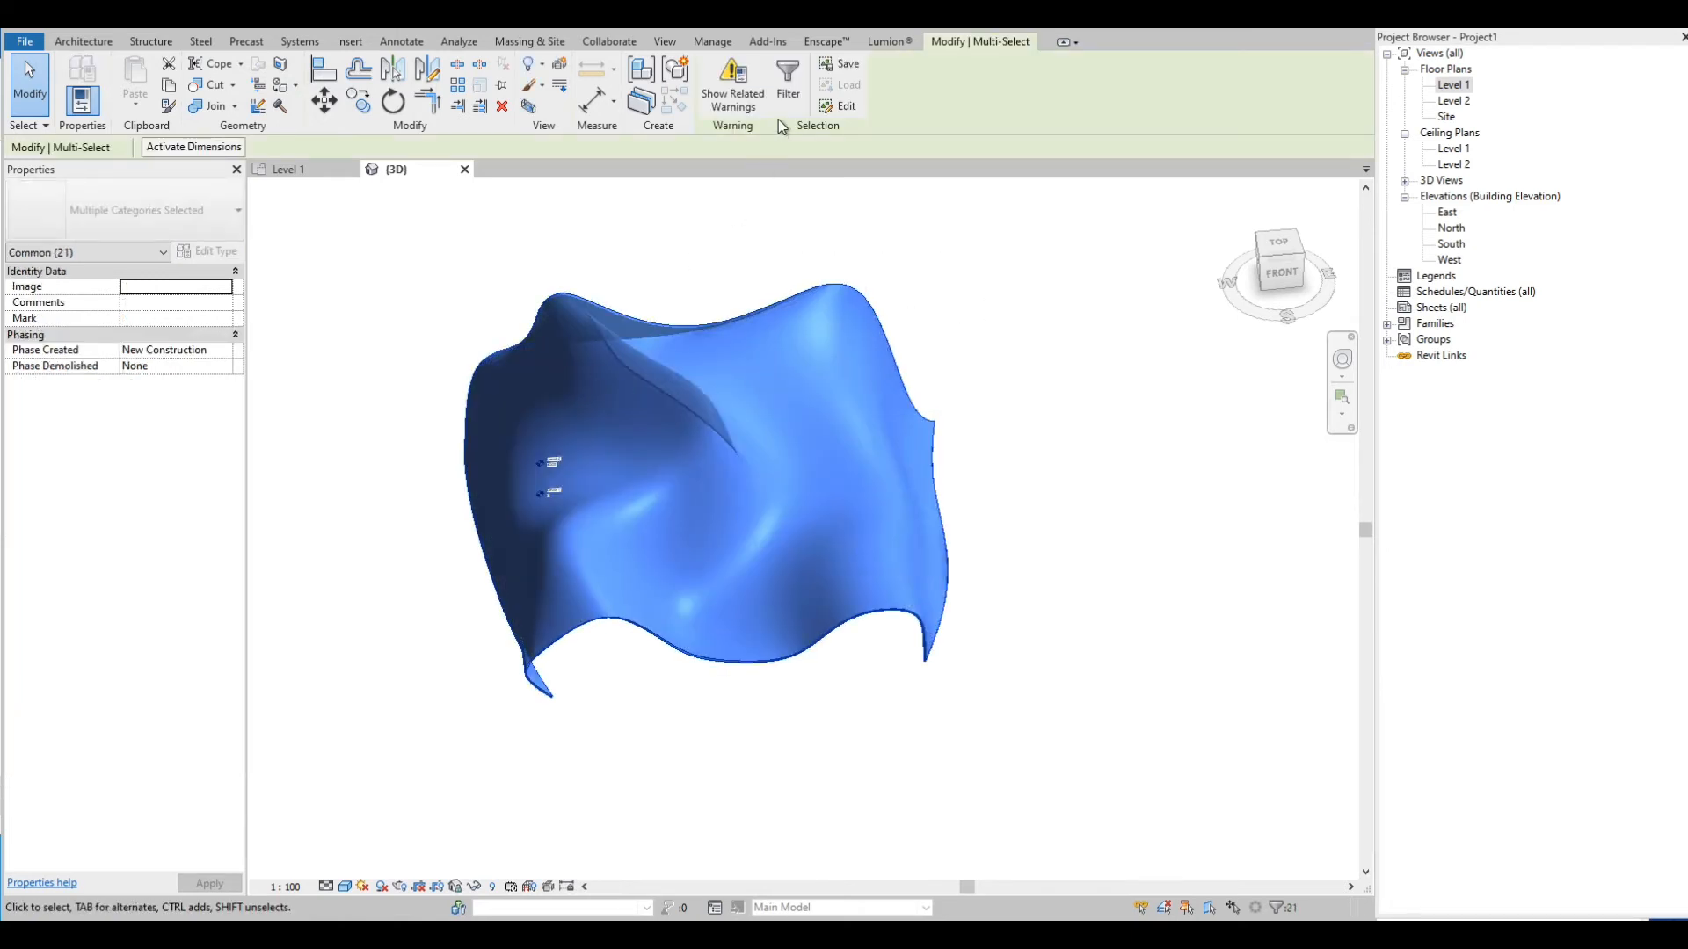
pyautogui.click(790, 79)
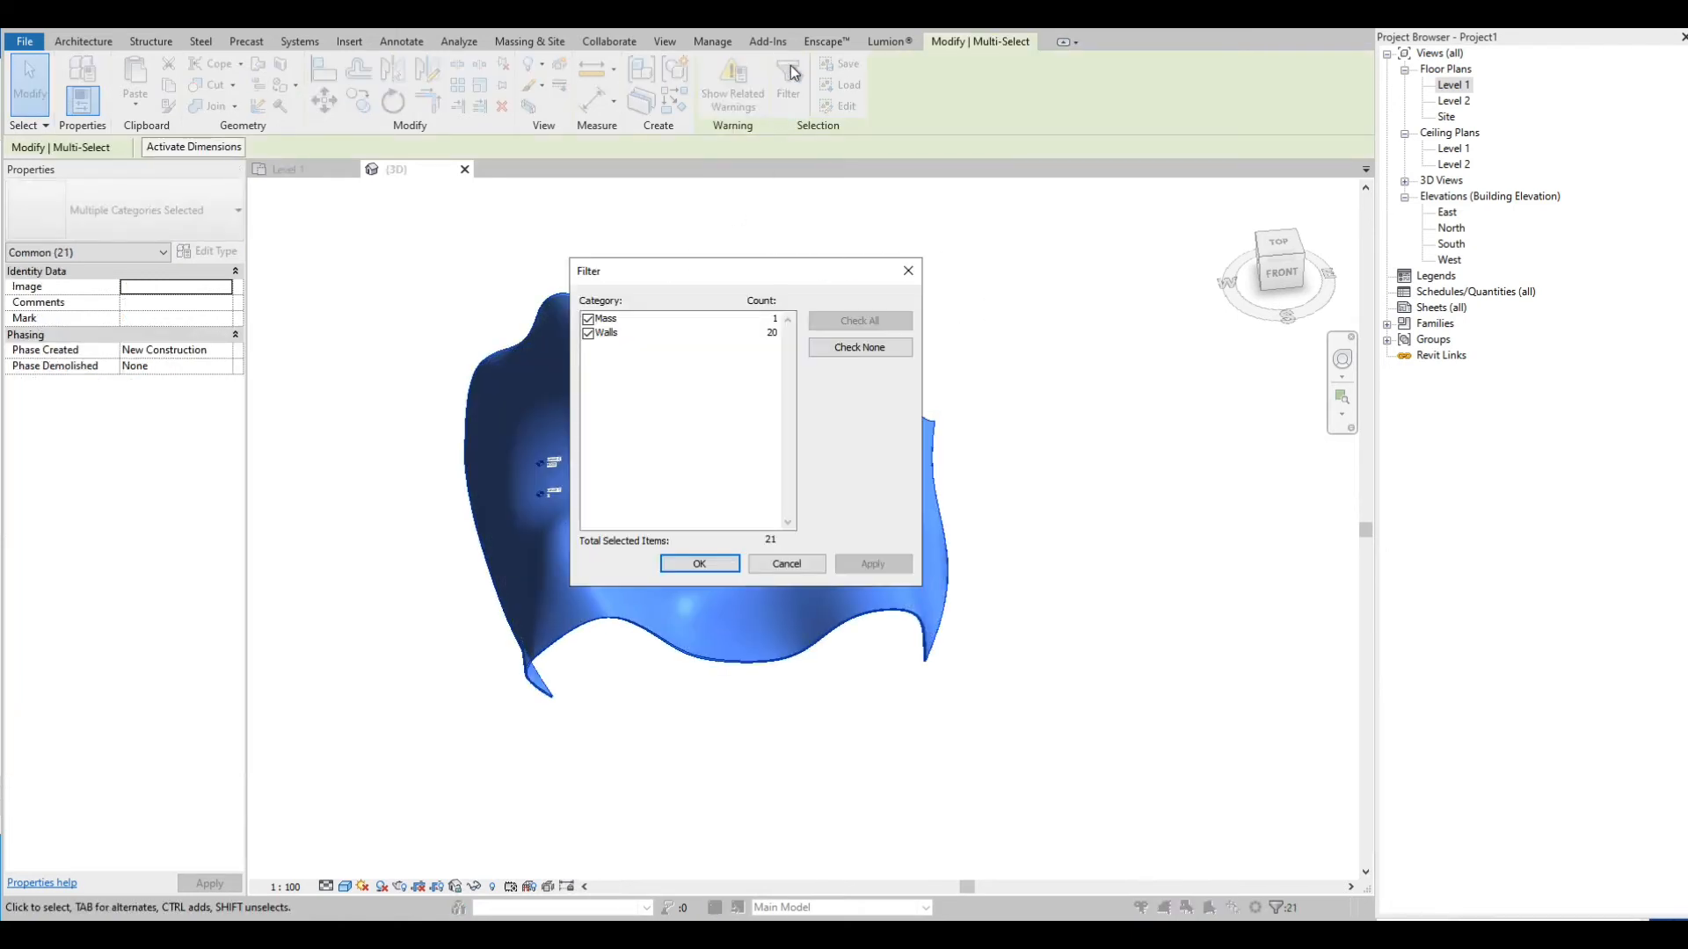
pyautogui.click(589, 319)
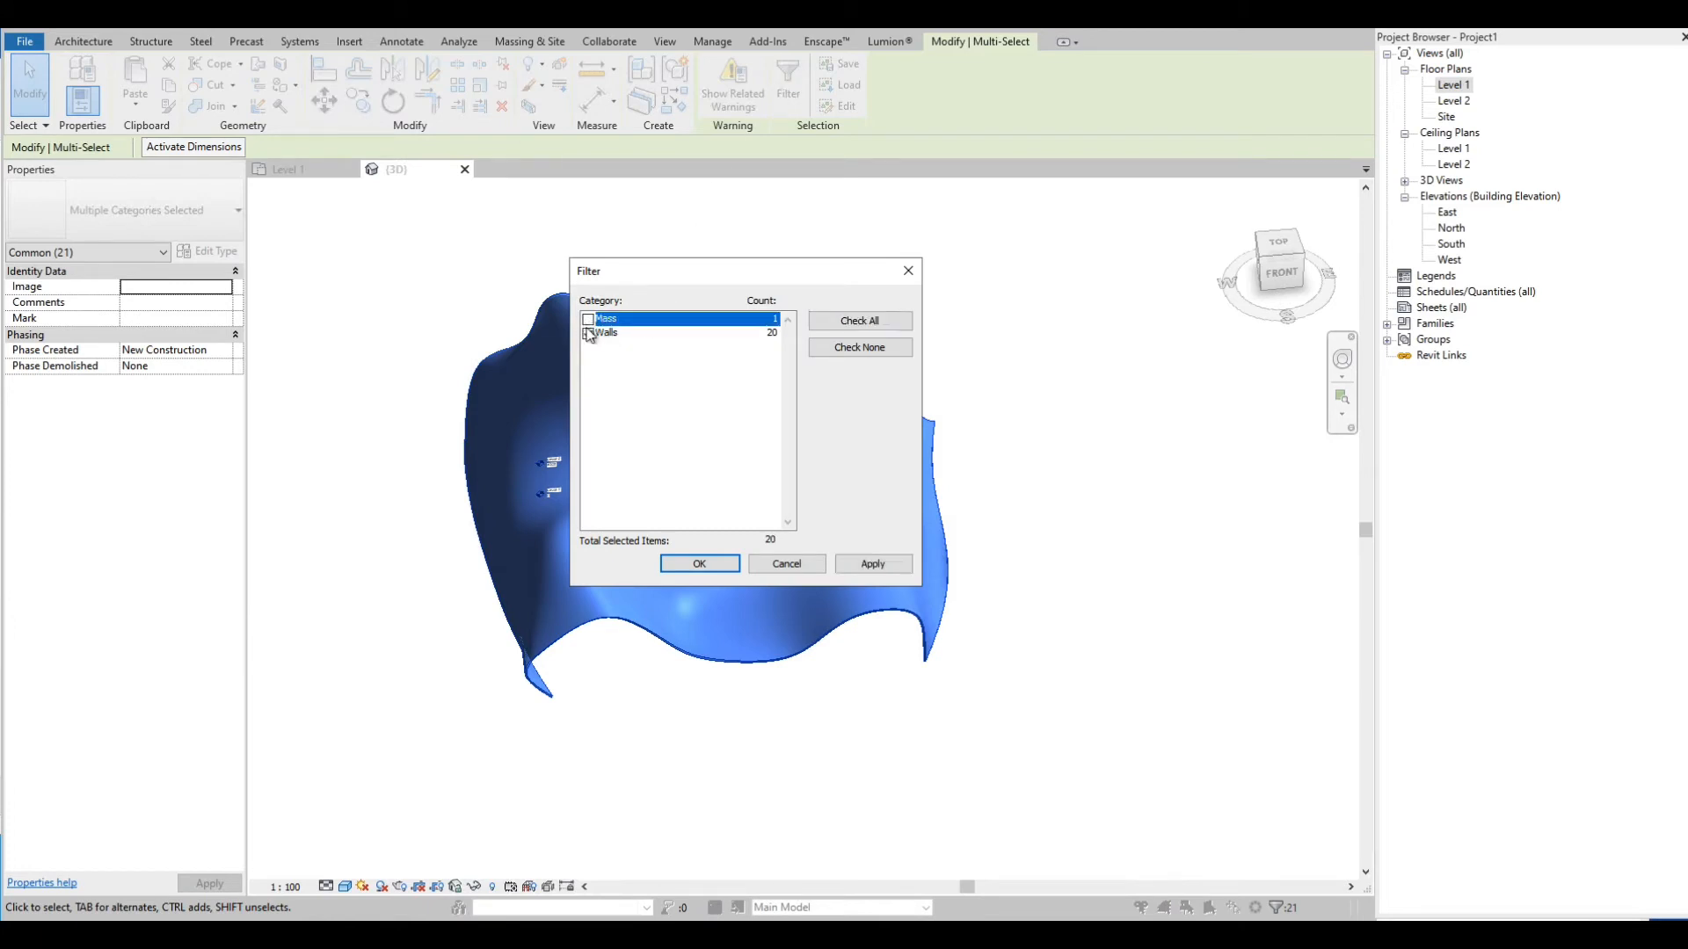
pyautogui.click(700, 565)
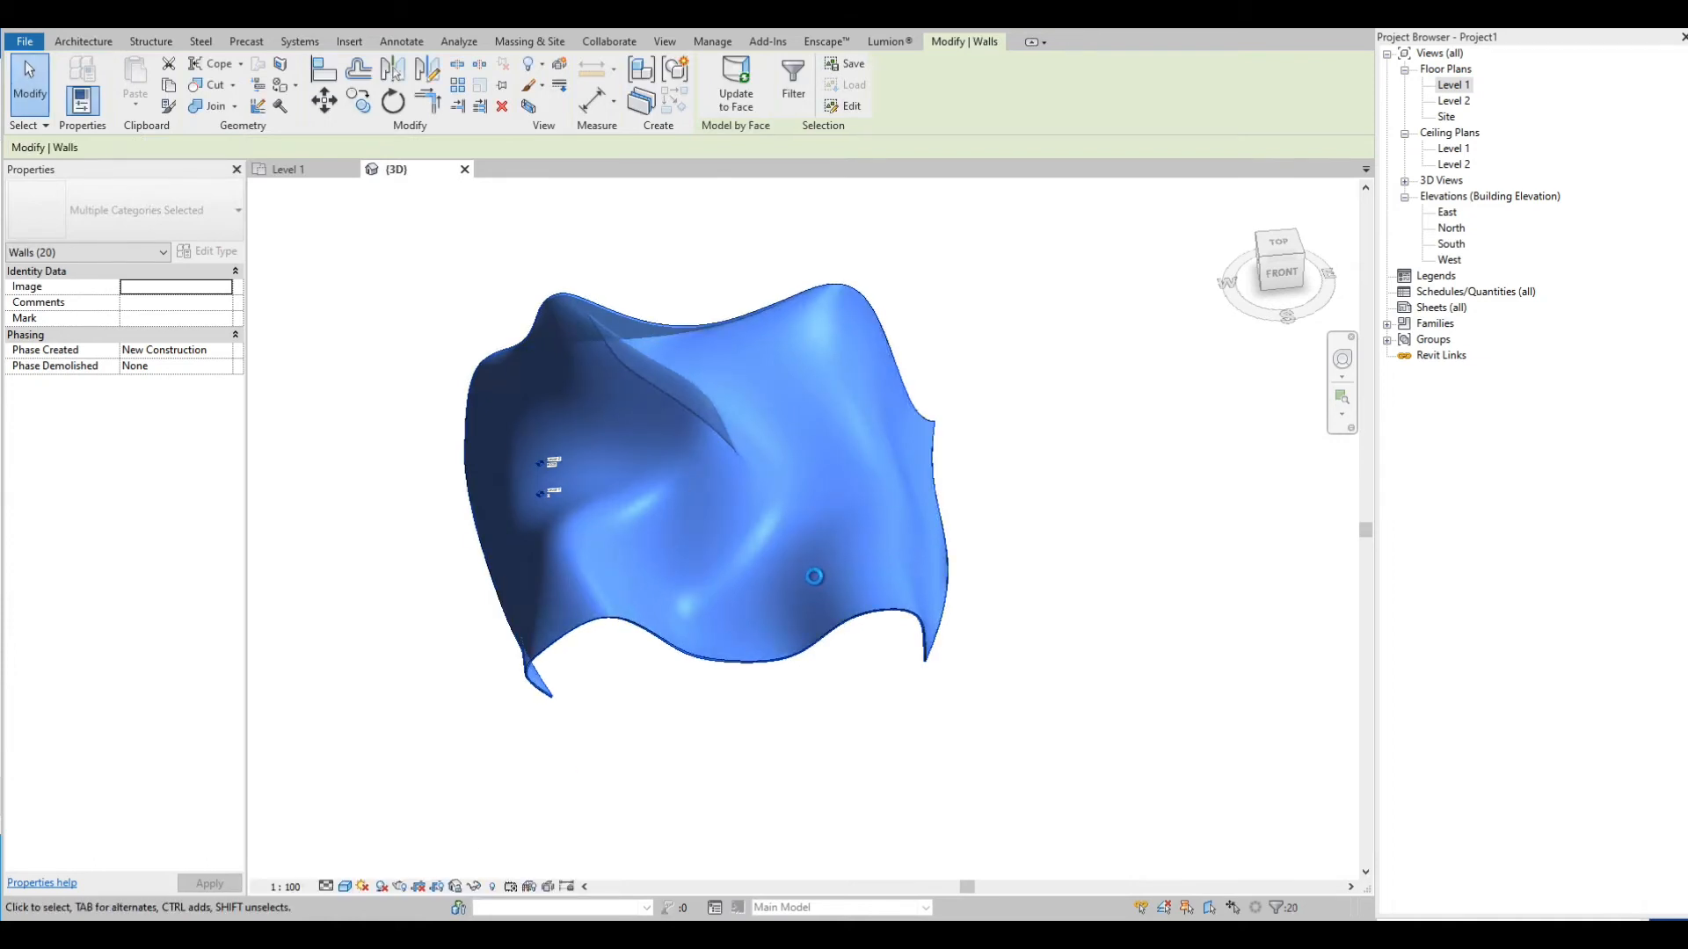
pyautogui.click(474, 887)
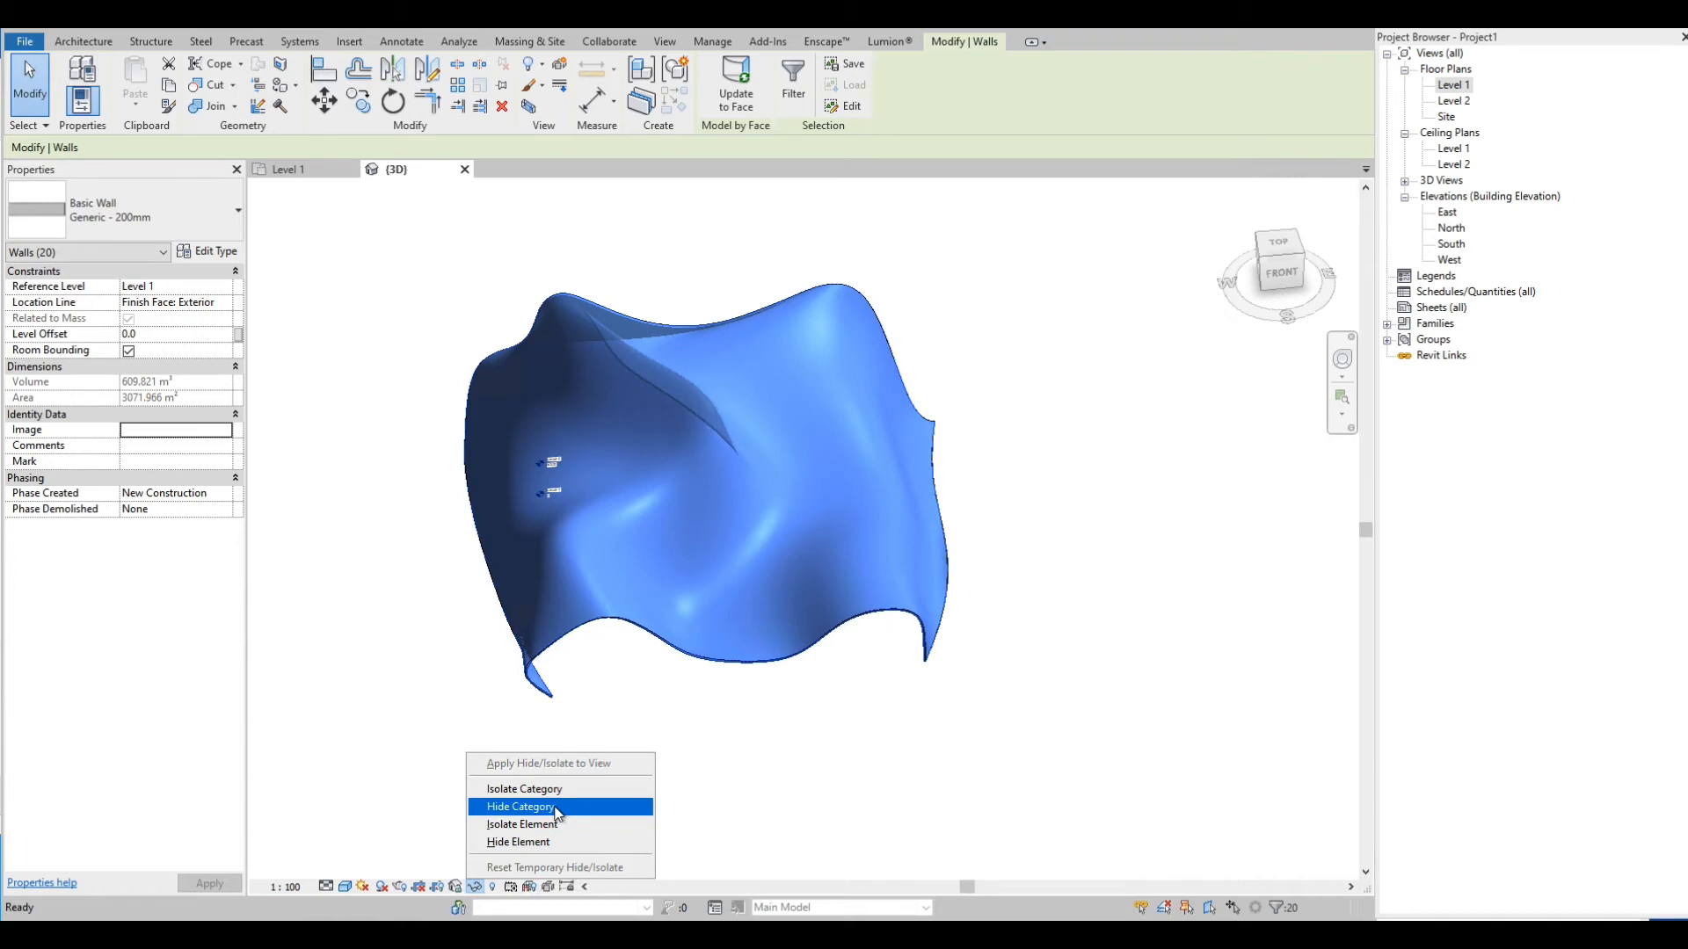
pyautogui.click(510, 842)
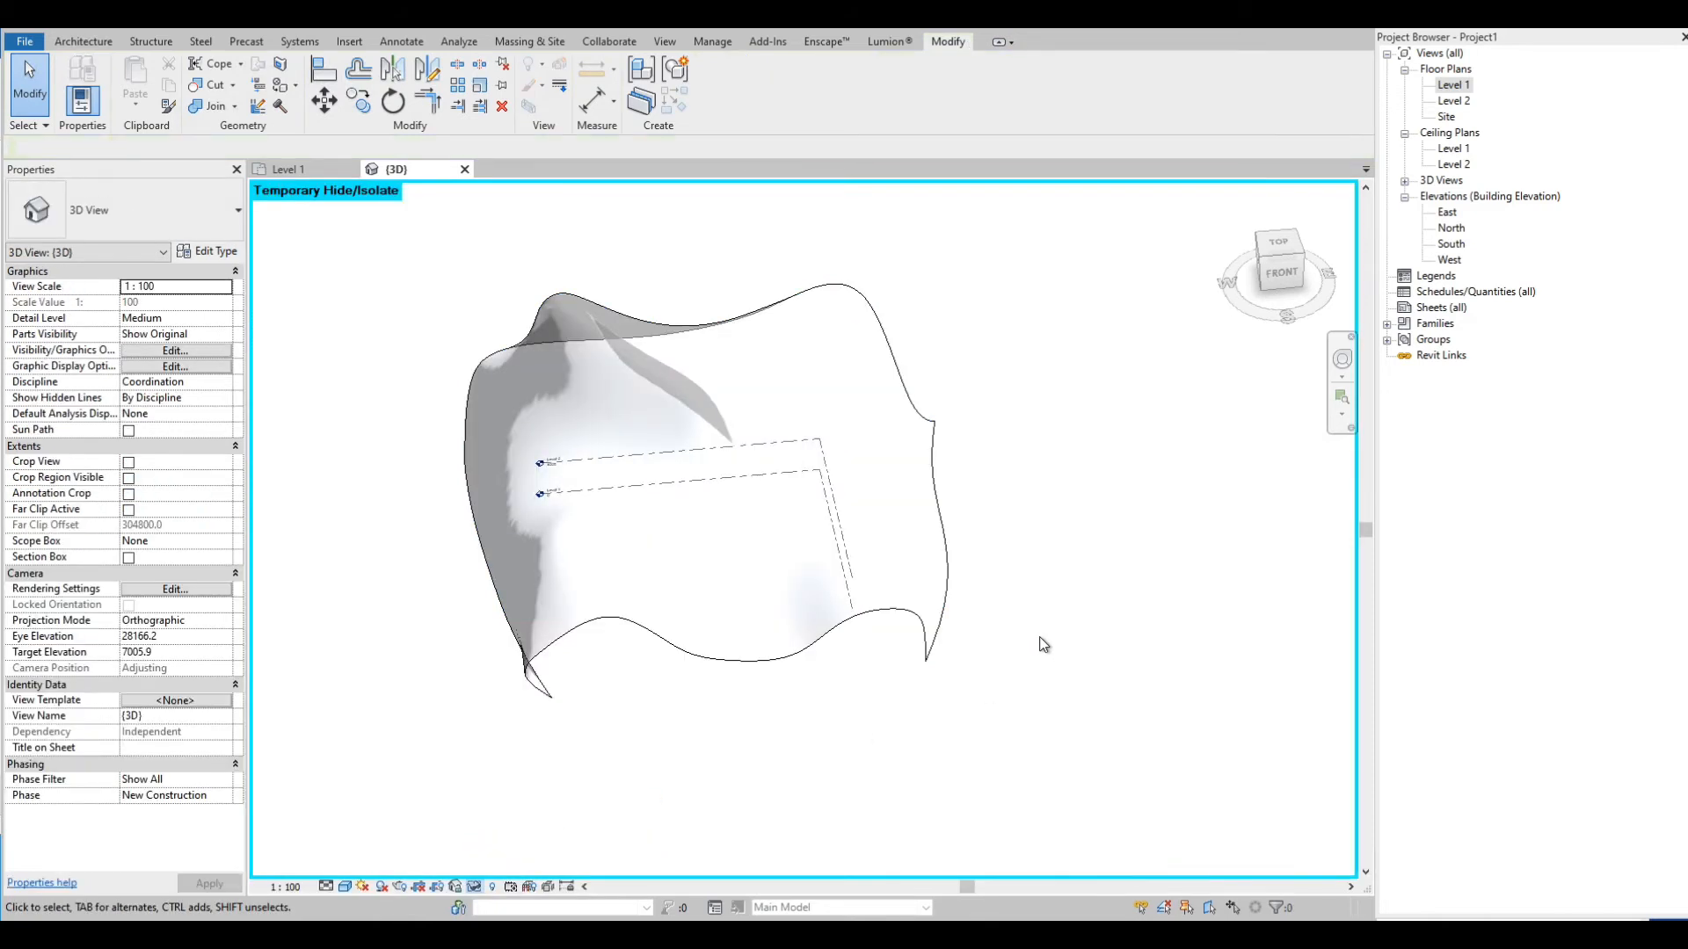
# Open the exposed mass surface for in-place editing and view it from its front-right corner
pyautogui.click(921, 625)
pyautogui.click(723, 98)
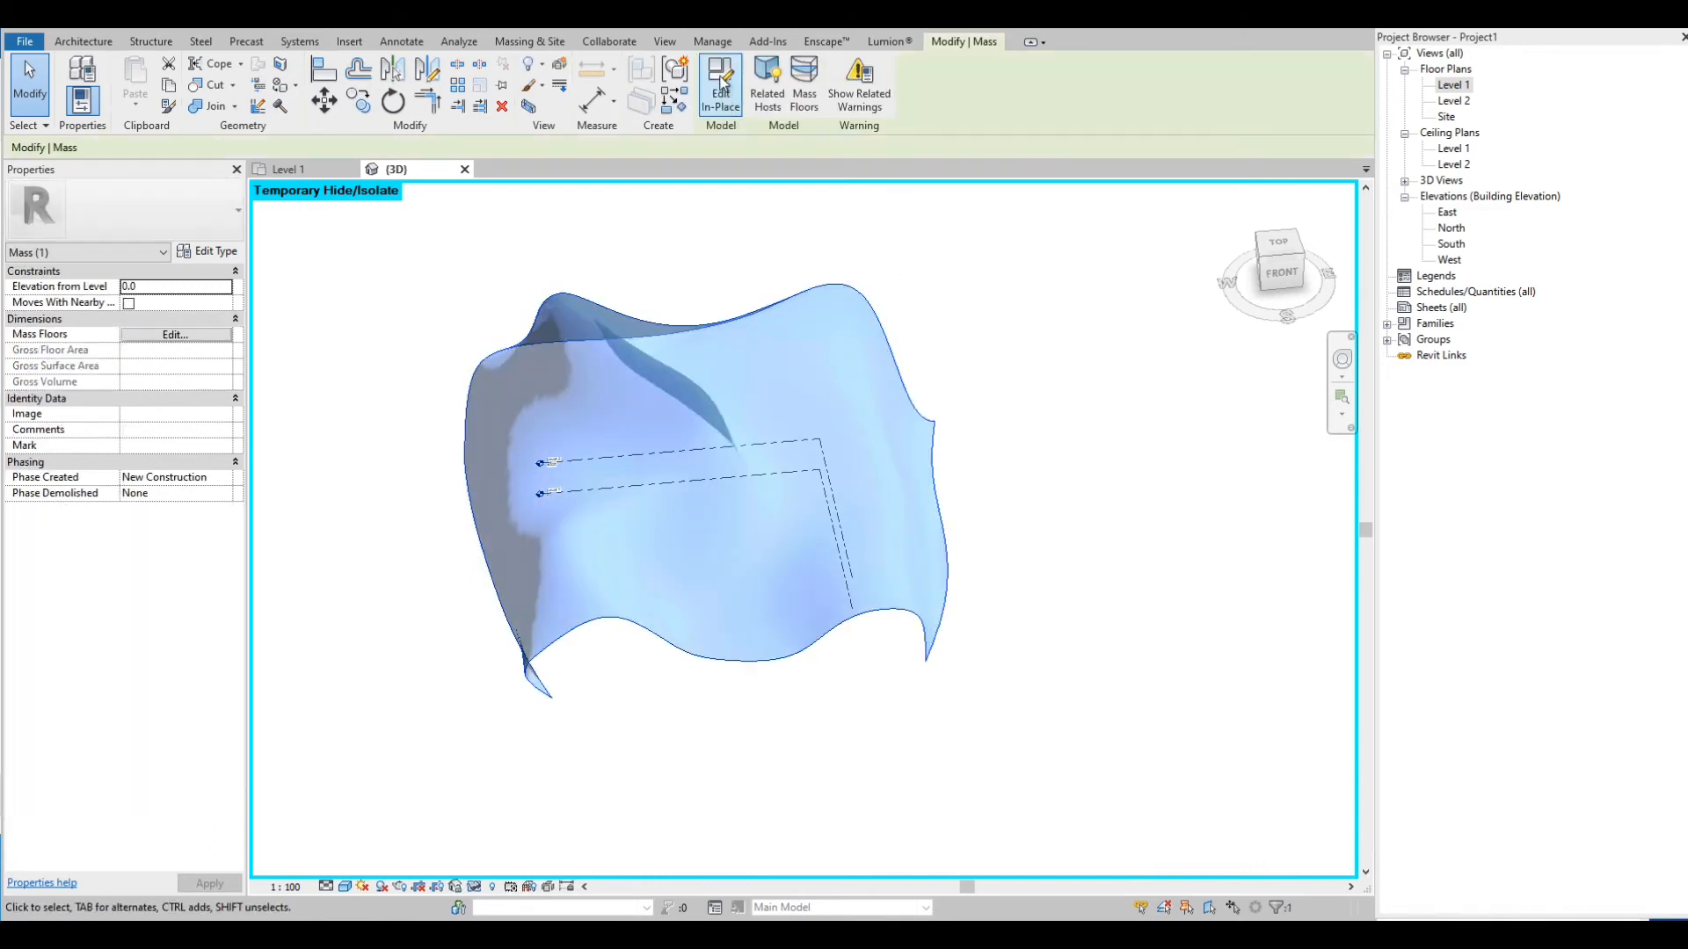
pyautogui.keyDown('shift'); pyautogui.moveTo(986, 639); pyautogui.dragTo(799, 493, button='middle'); pyautogui.keyUp('shift')
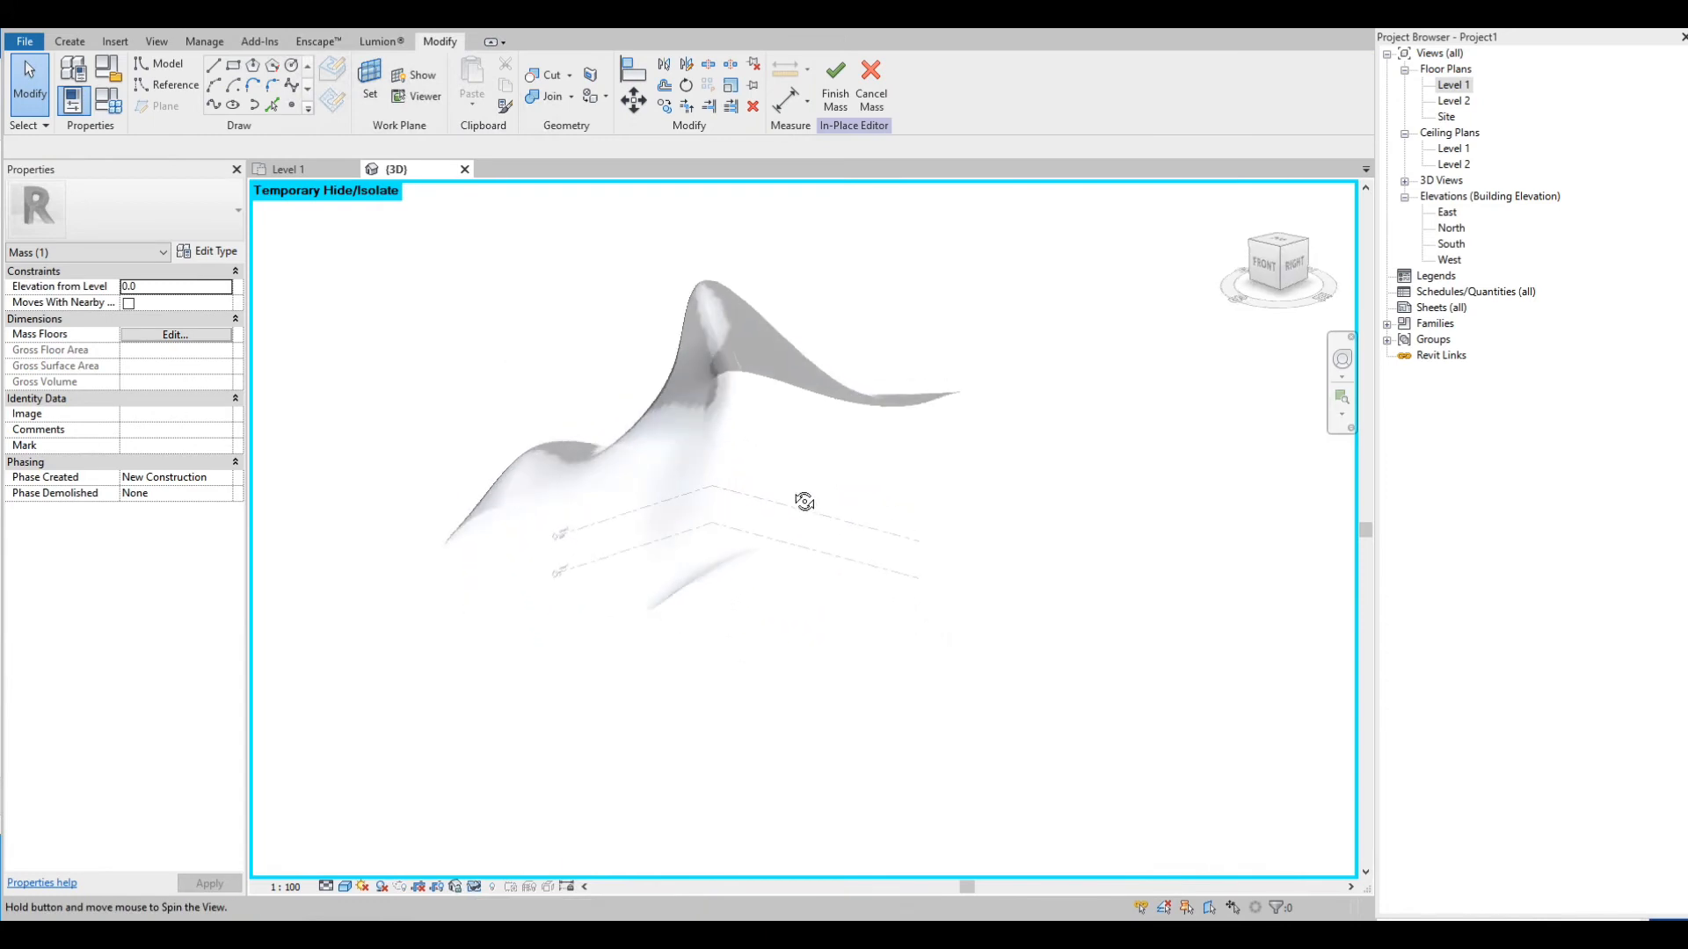
# Select the front edge of the mass surface and lower the two crest control points of its left hump to form a dip
pyautogui.click(661, 603)
pyautogui.scroll(2, 650, 603)
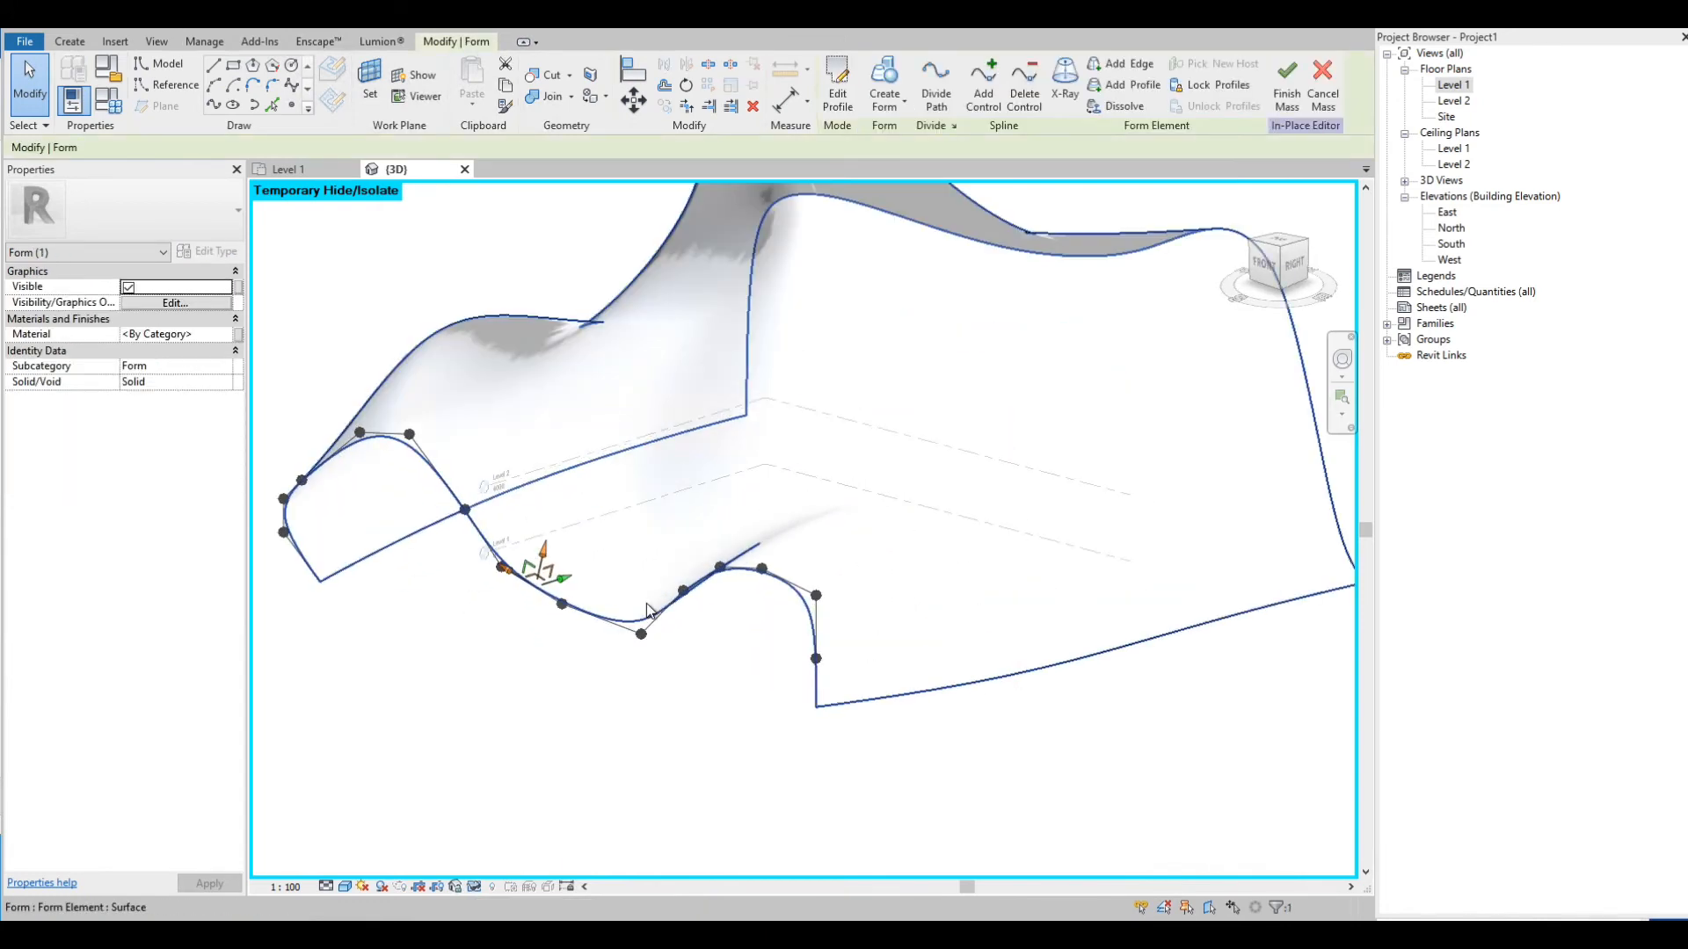
pyautogui.click(360, 433)
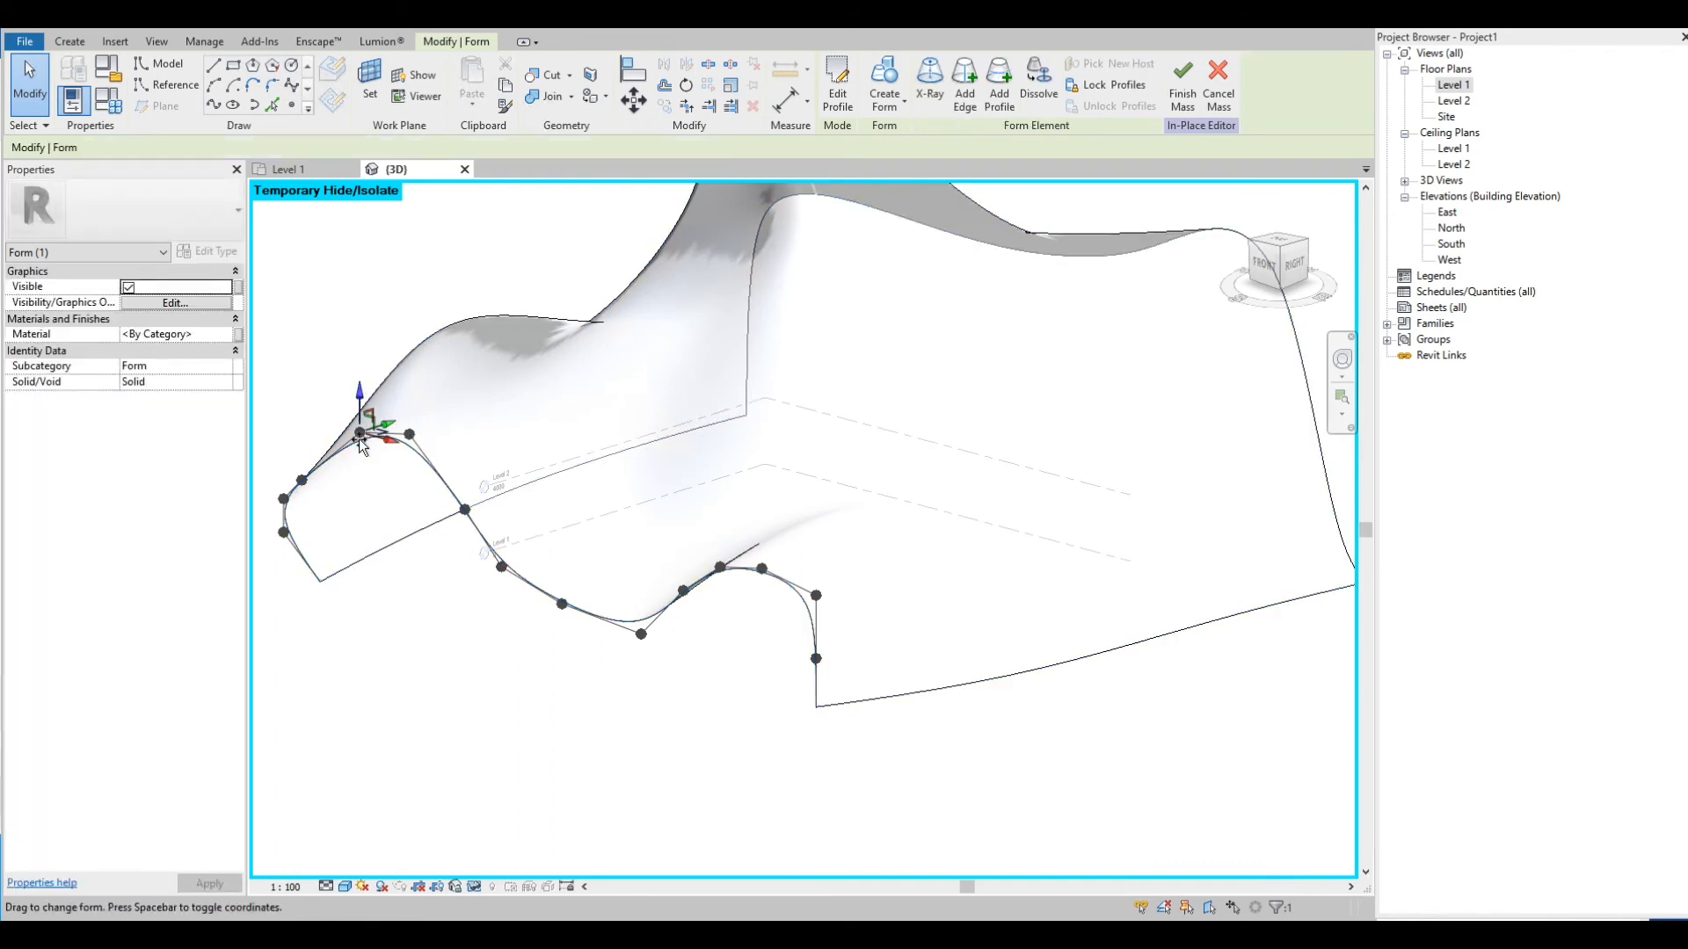
pyautogui.moveTo(360, 439); pyautogui.dragTo(363, 479)
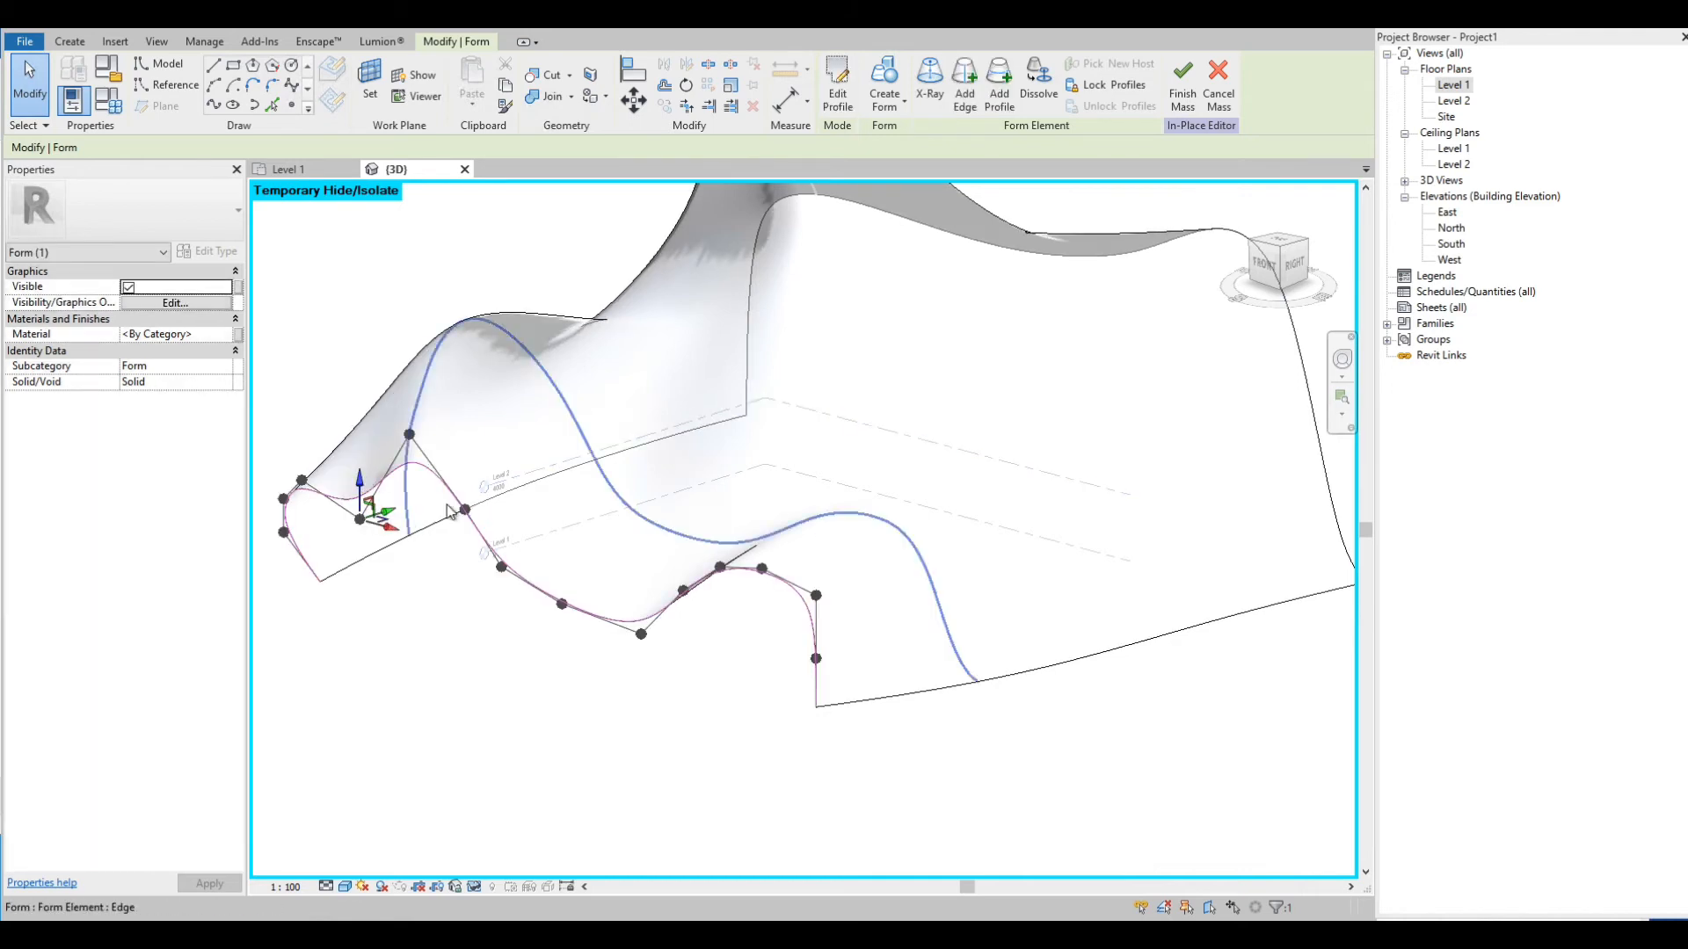
pyautogui.click(410, 434)
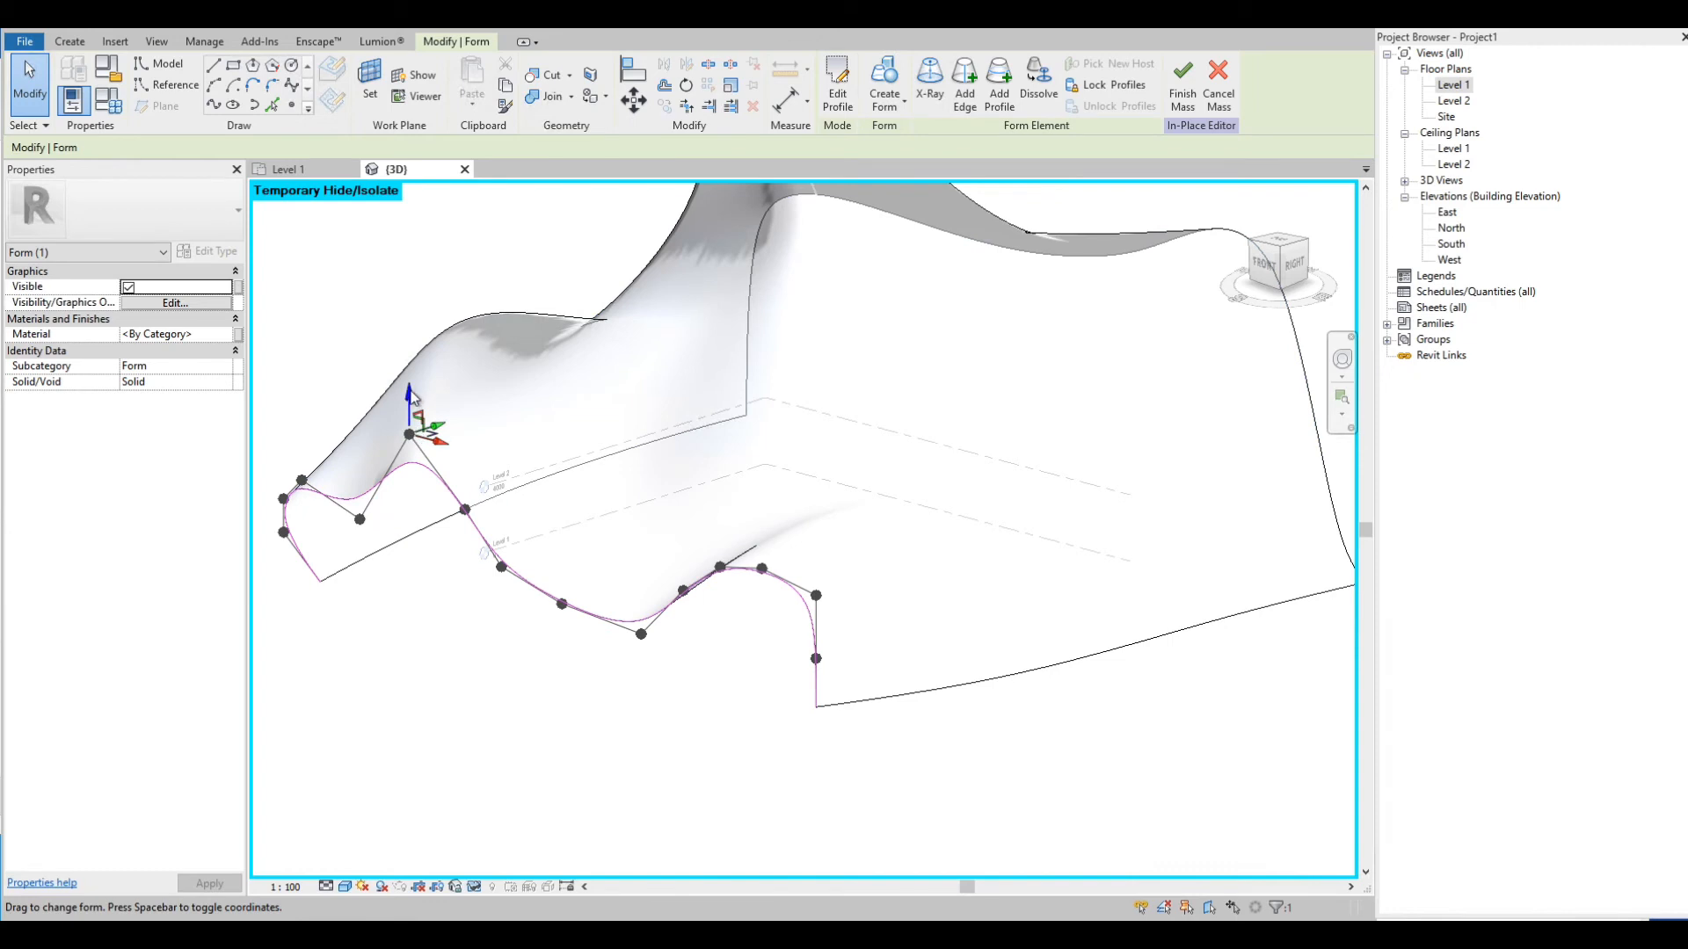
pyautogui.moveTo(411, 434); pyautogui.dragTo(414, 471)
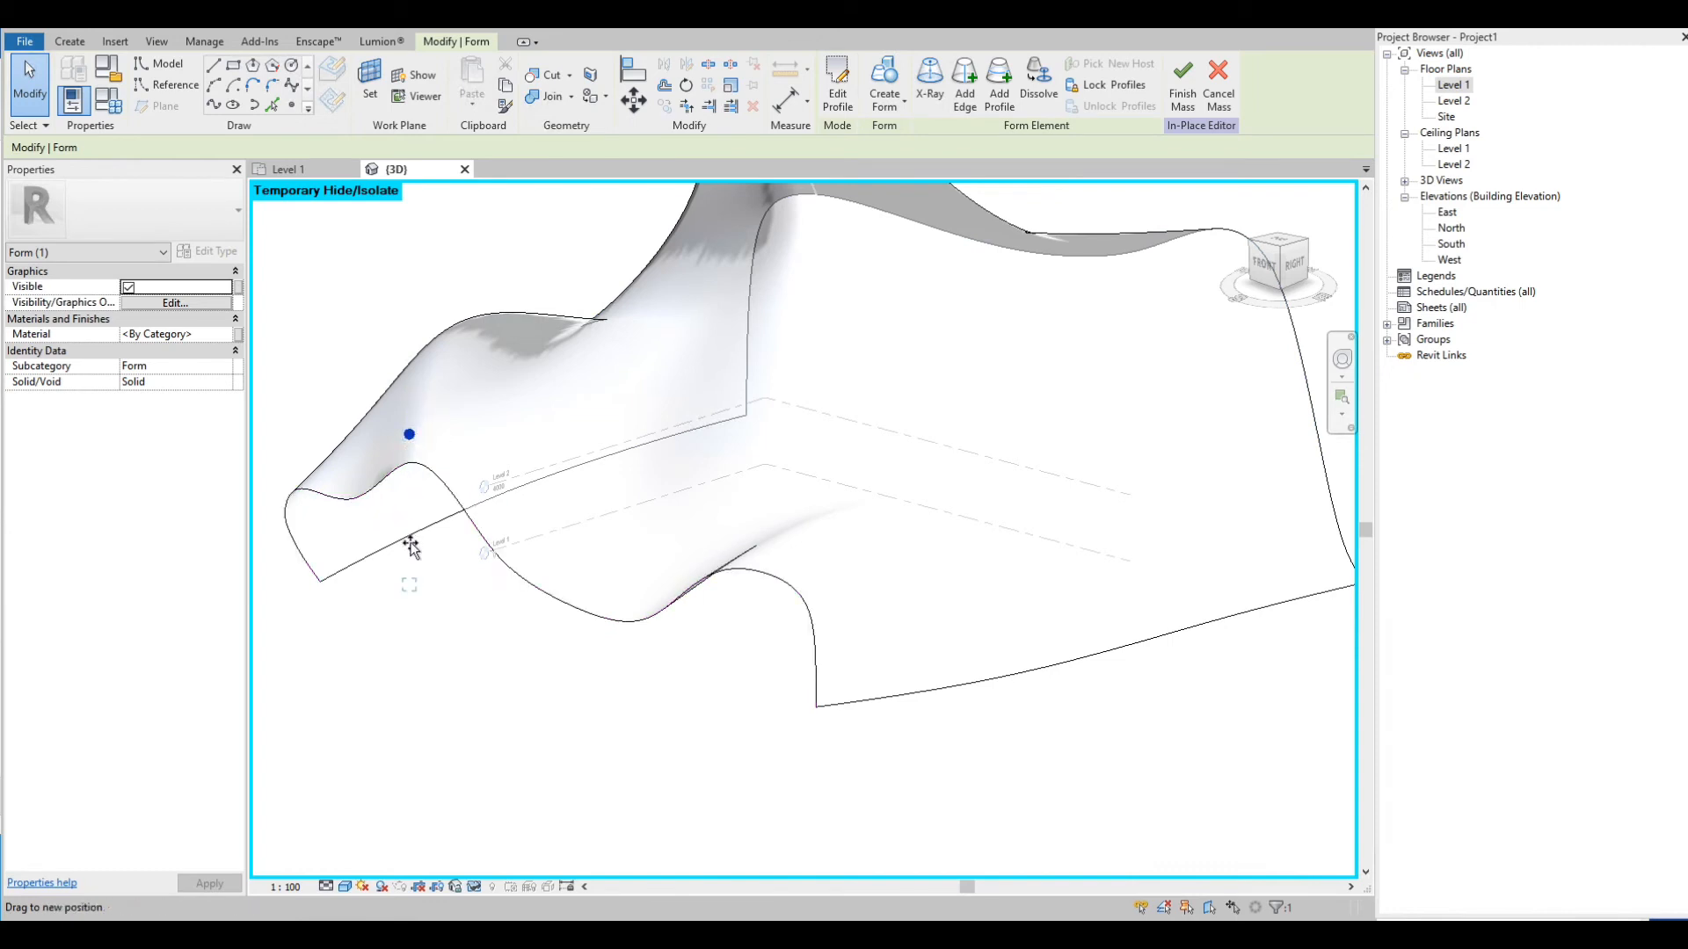
pyautogui.click(413, 562)
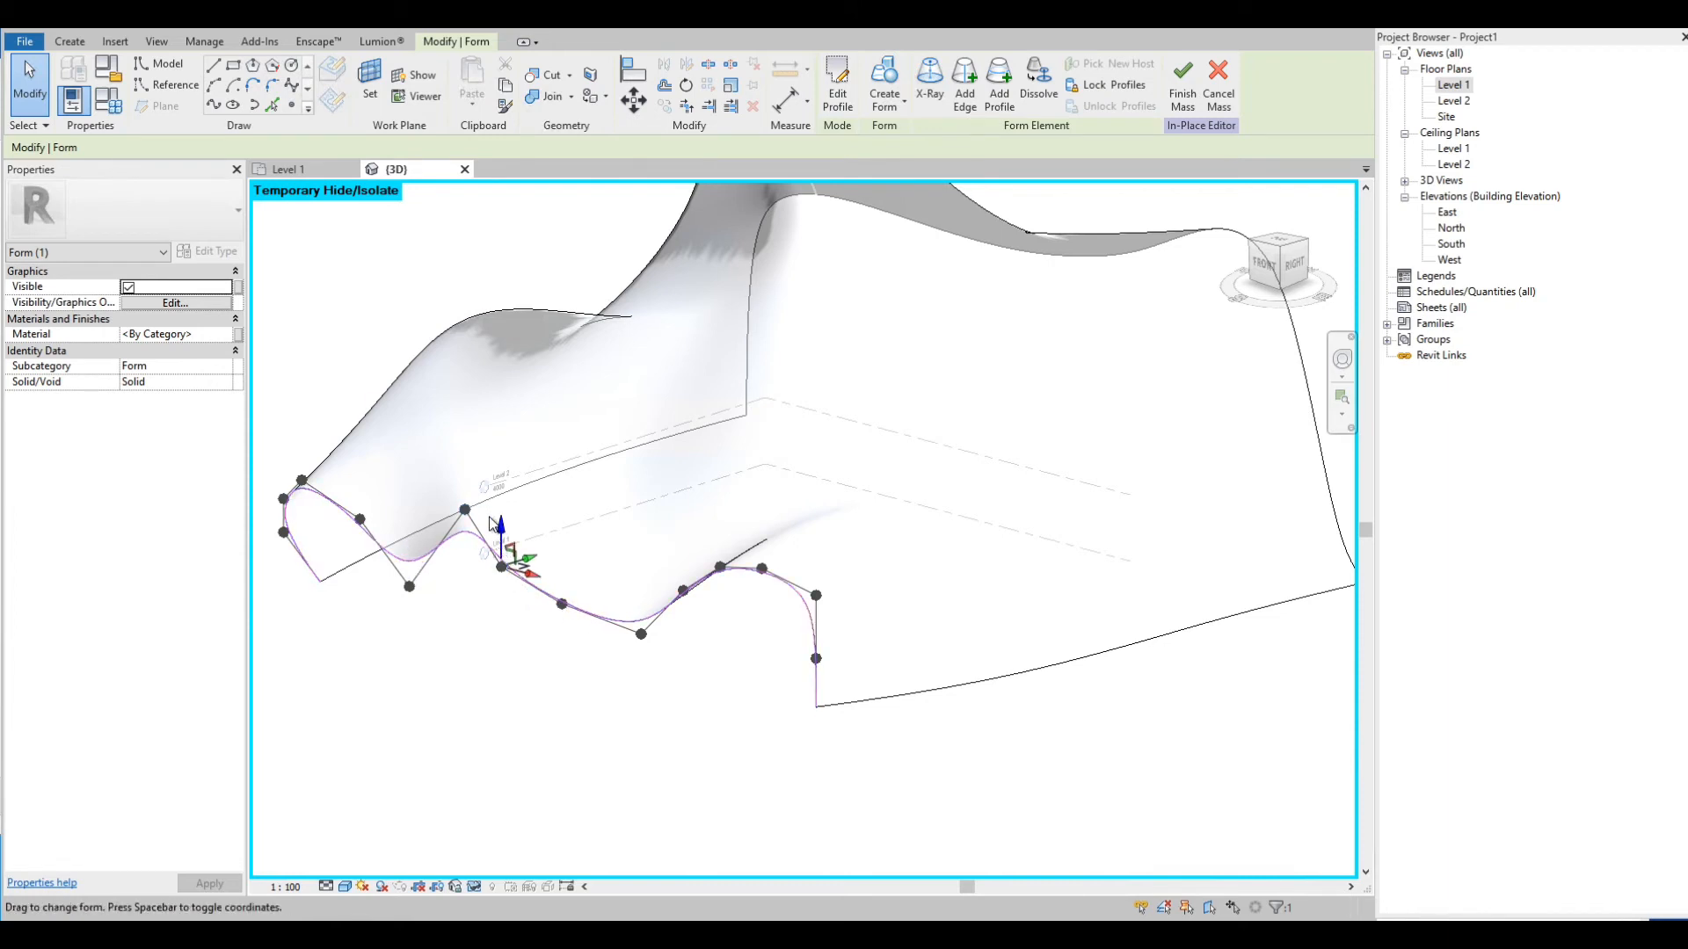
# Lower one control point right of the front edge's new dip and another at its right hump to add more waves
pyautogui.moveTo(503, 574); pyautogui.dragTo(507, 614)
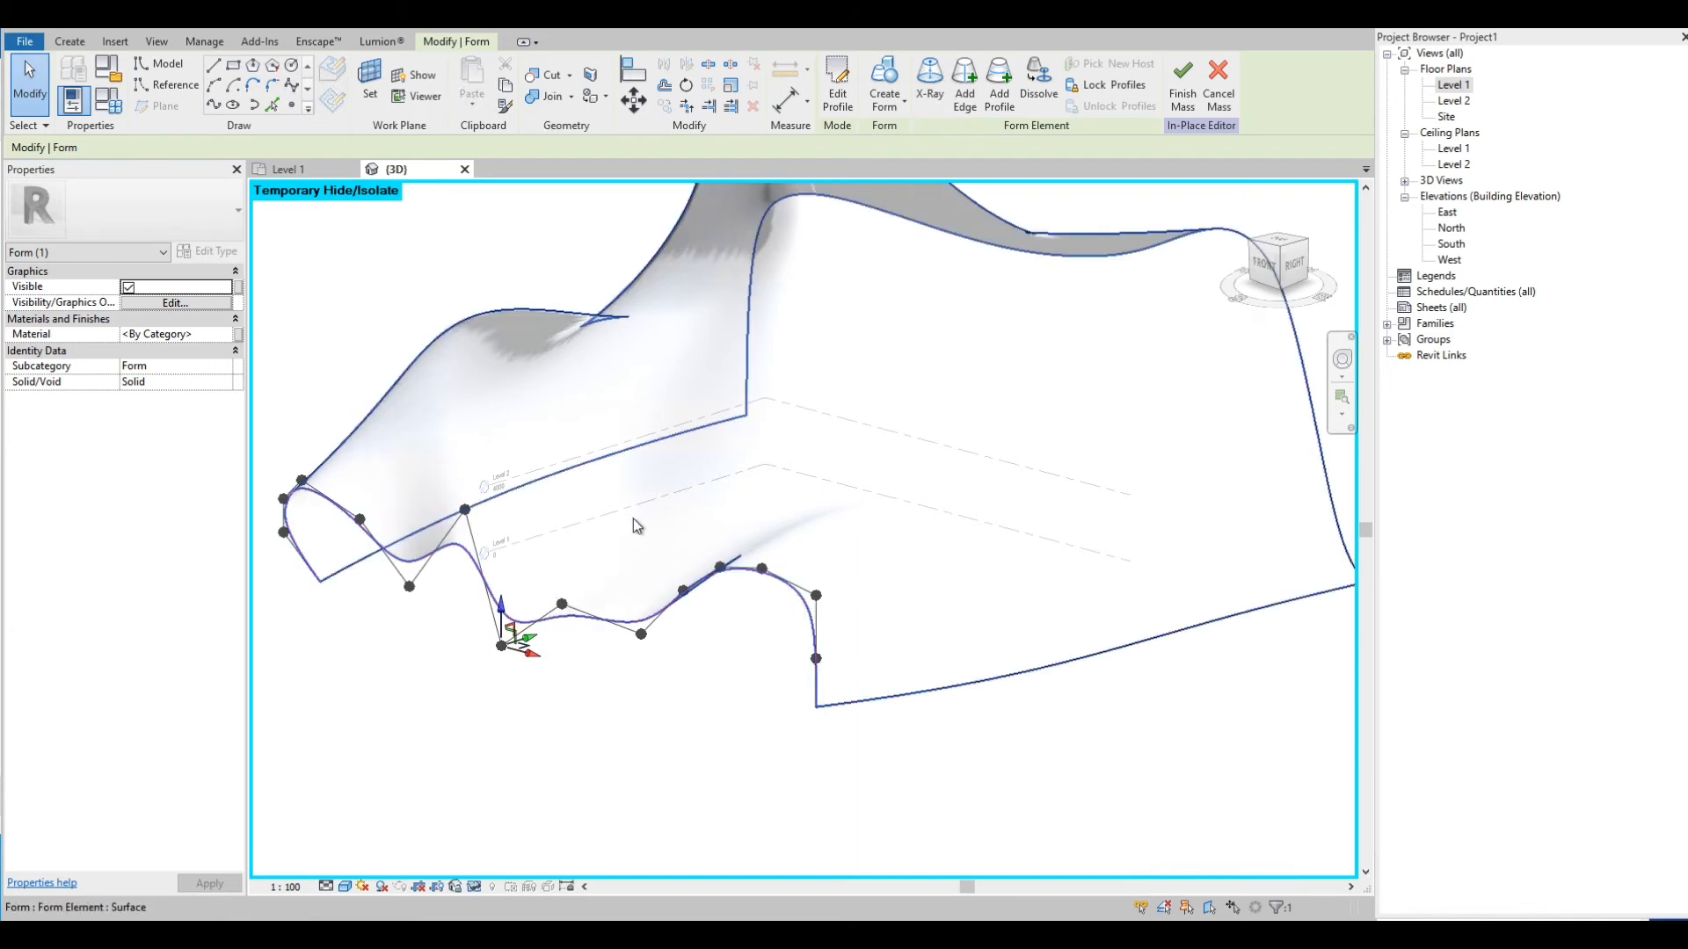
pyautogui.click(720, 568)
pyautogui.moveTo(723, 538); pyautogui.dragTo(718, 664)
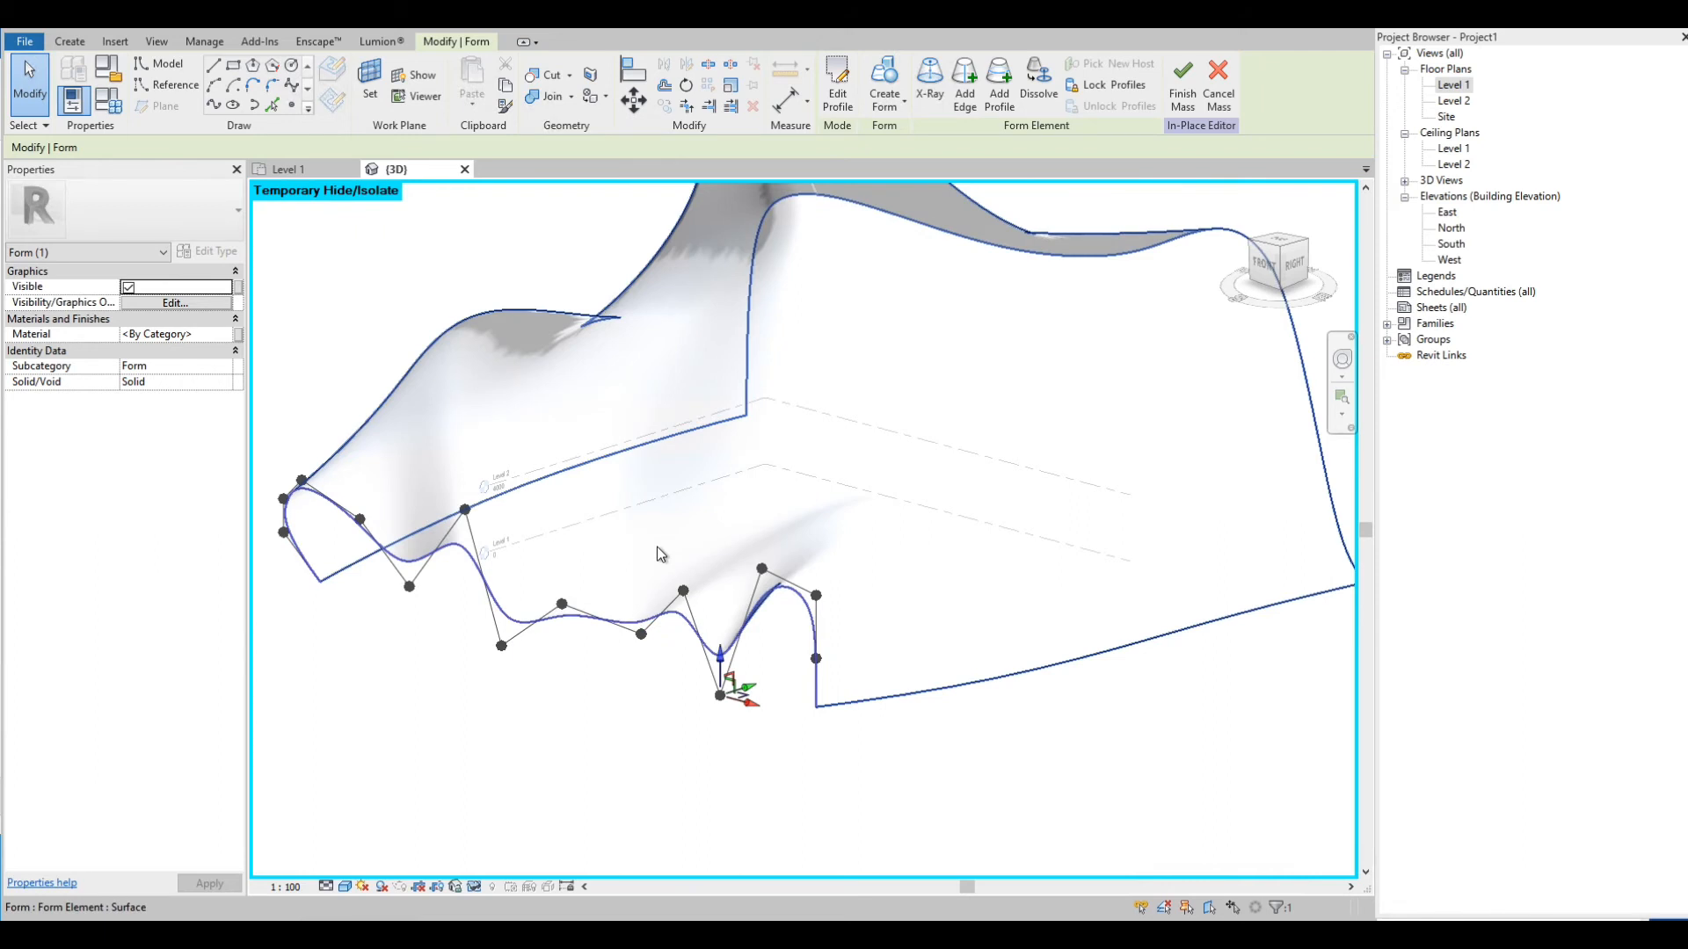
pyautogui.scroll(-2, 573, 535)
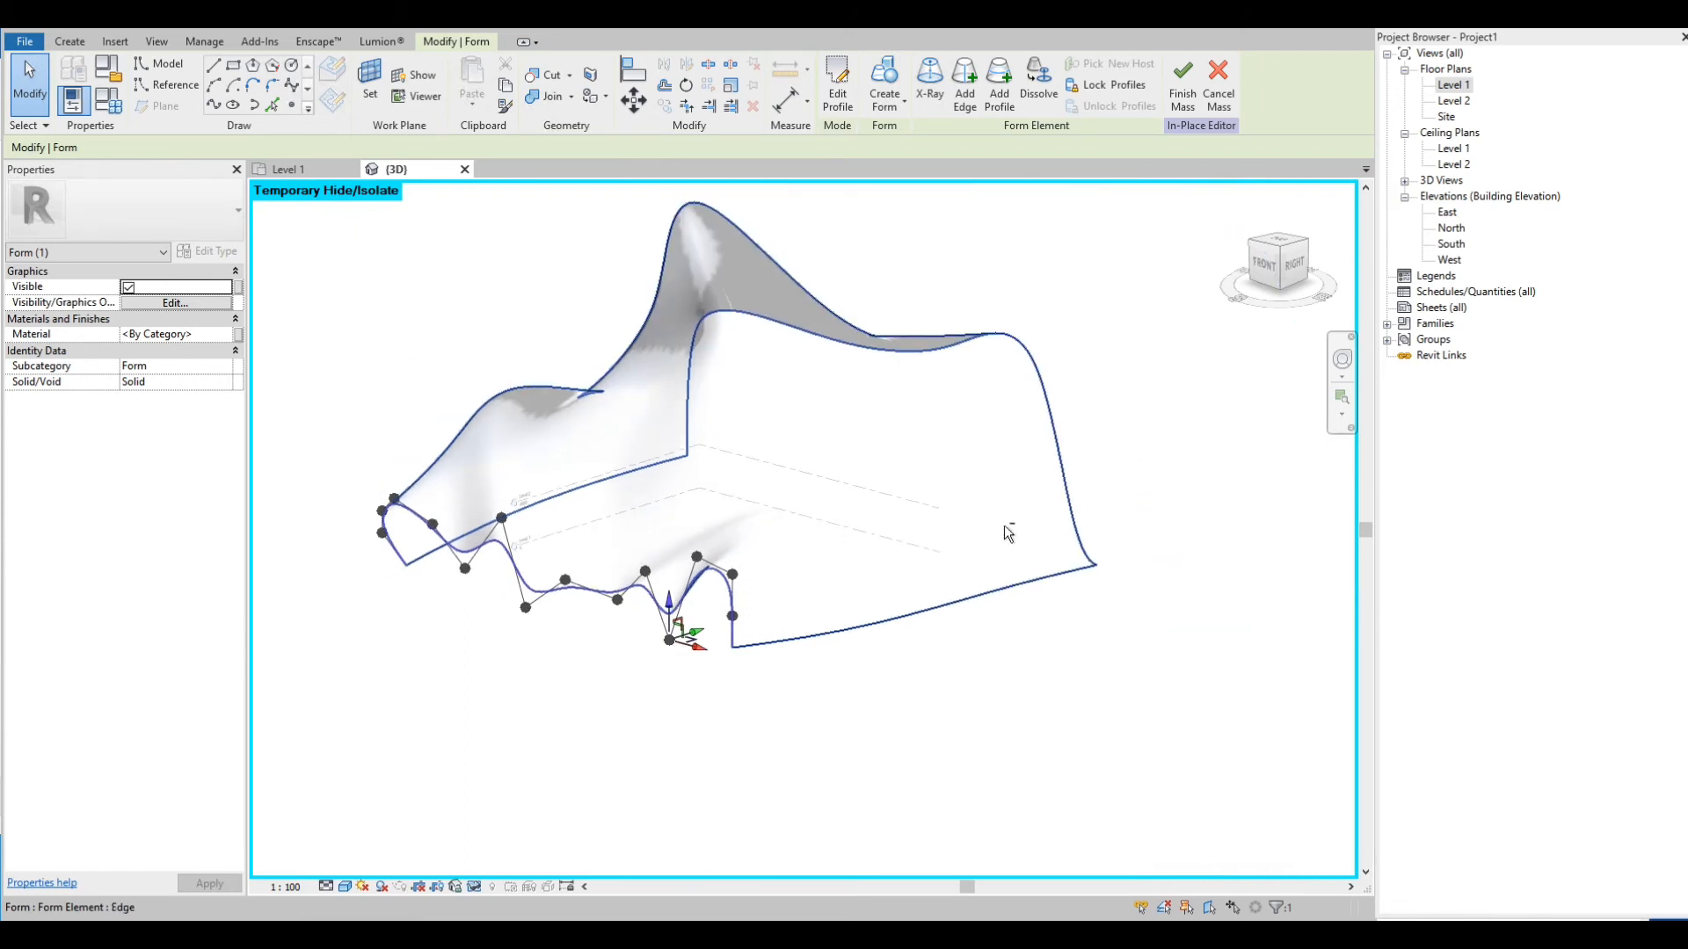
# Select the back edge of the mass surface and lower three of its control points, two near the left crest and one mid-span
pyautogui.keyDown('shift'); pyautogui.moveTo(1009, 531); pyautogui.dragTo(562, 570, button='middle'); pyautogui.keyUp('shift')
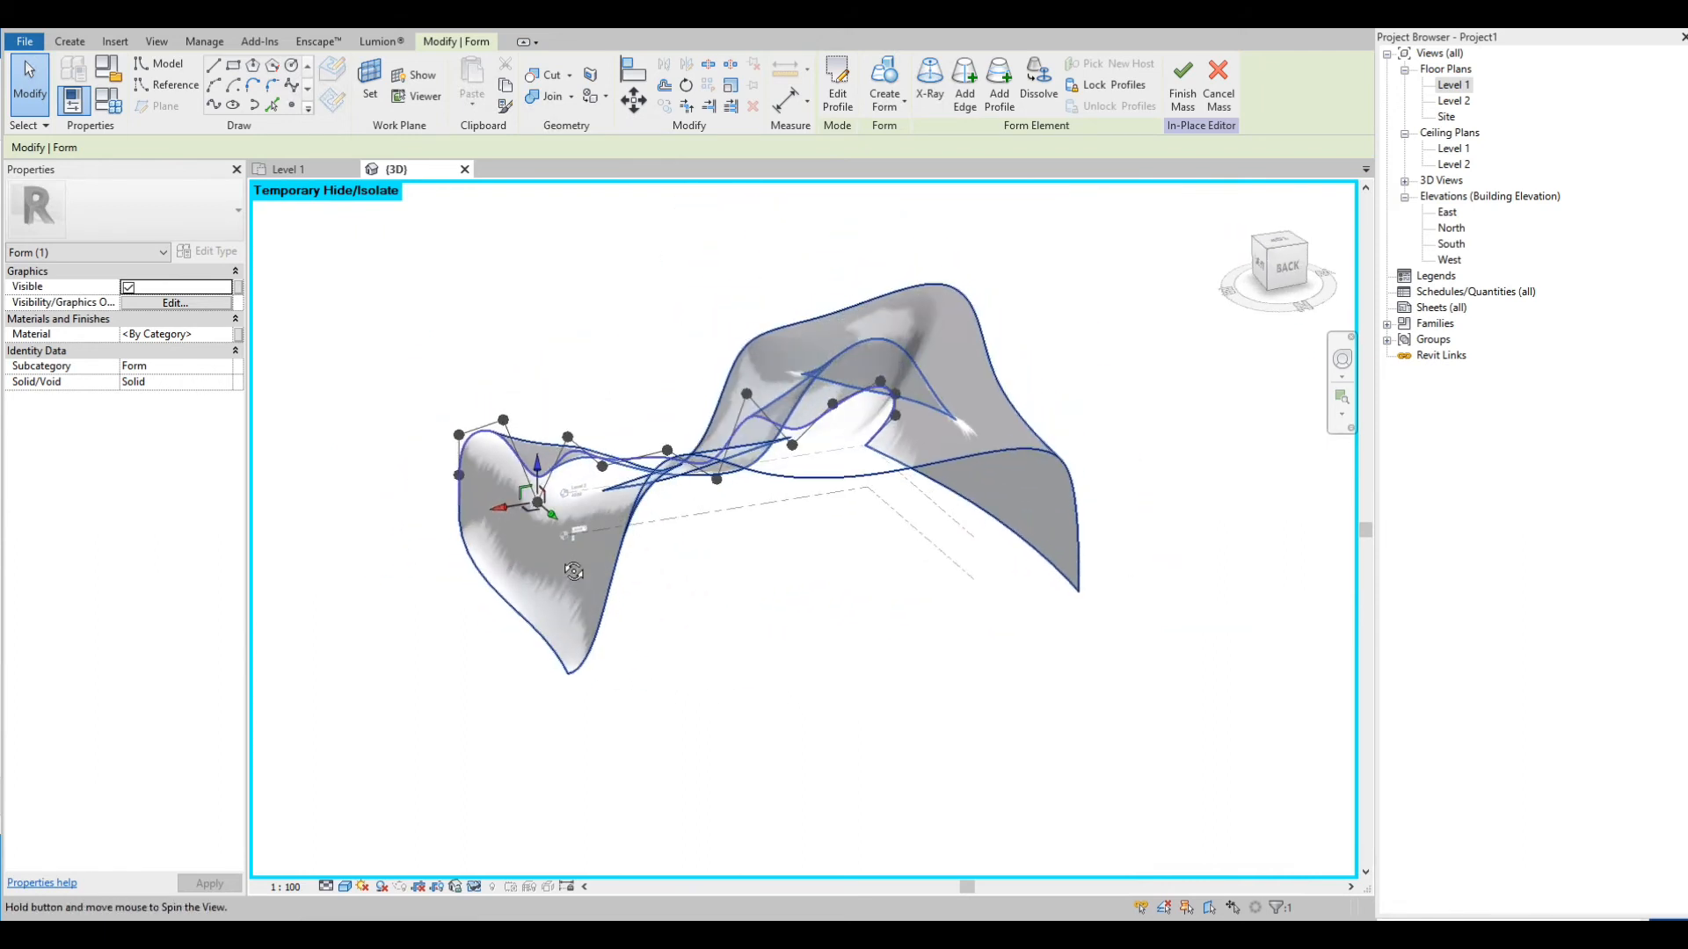
pyautogui.click(778, 479)
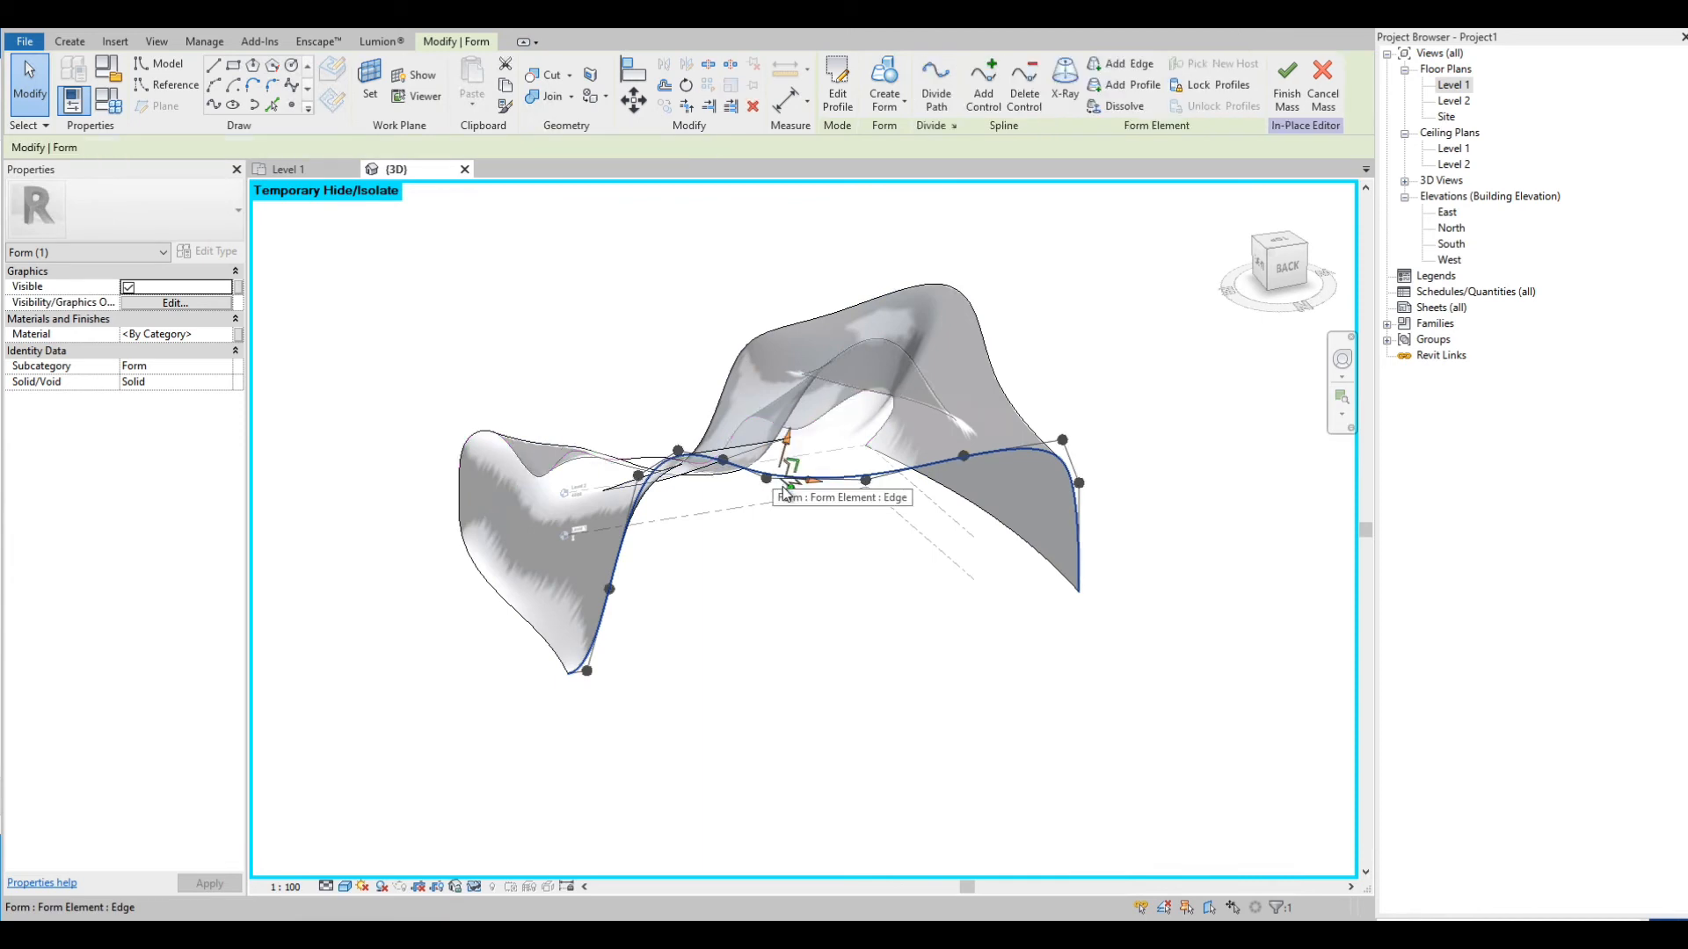
pyautogui.click(679, 452)
pyautogui.moveTo(679, 422); pyautogui.dragTo(691, 520)
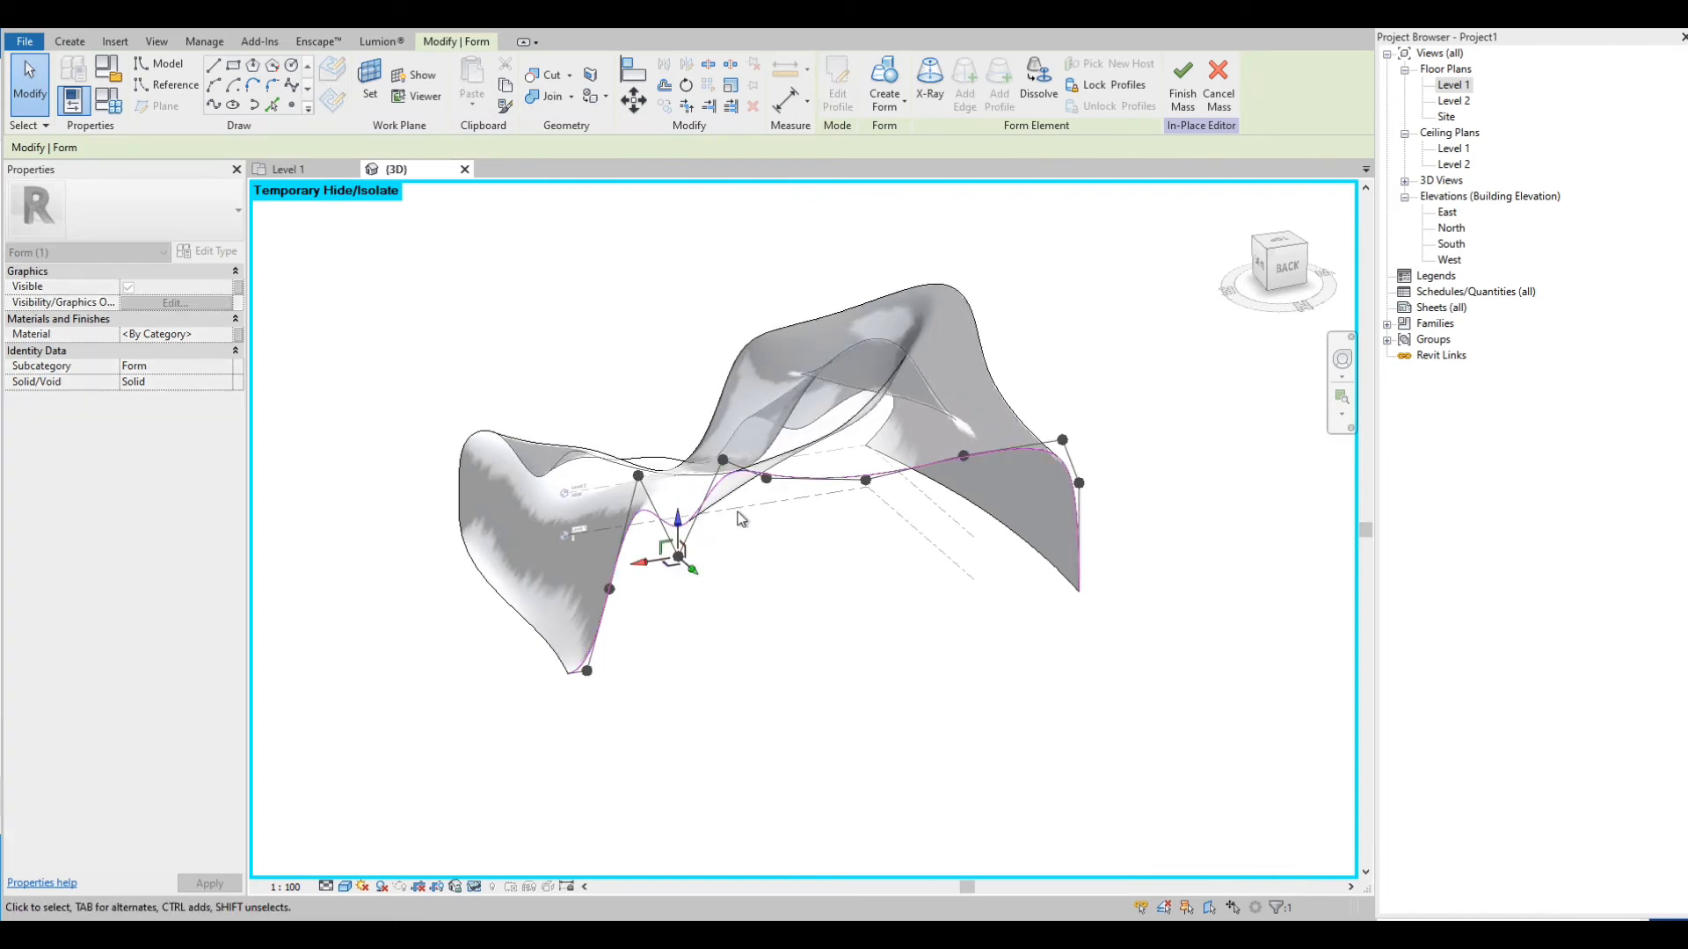
pyautogui.click(866, 481)
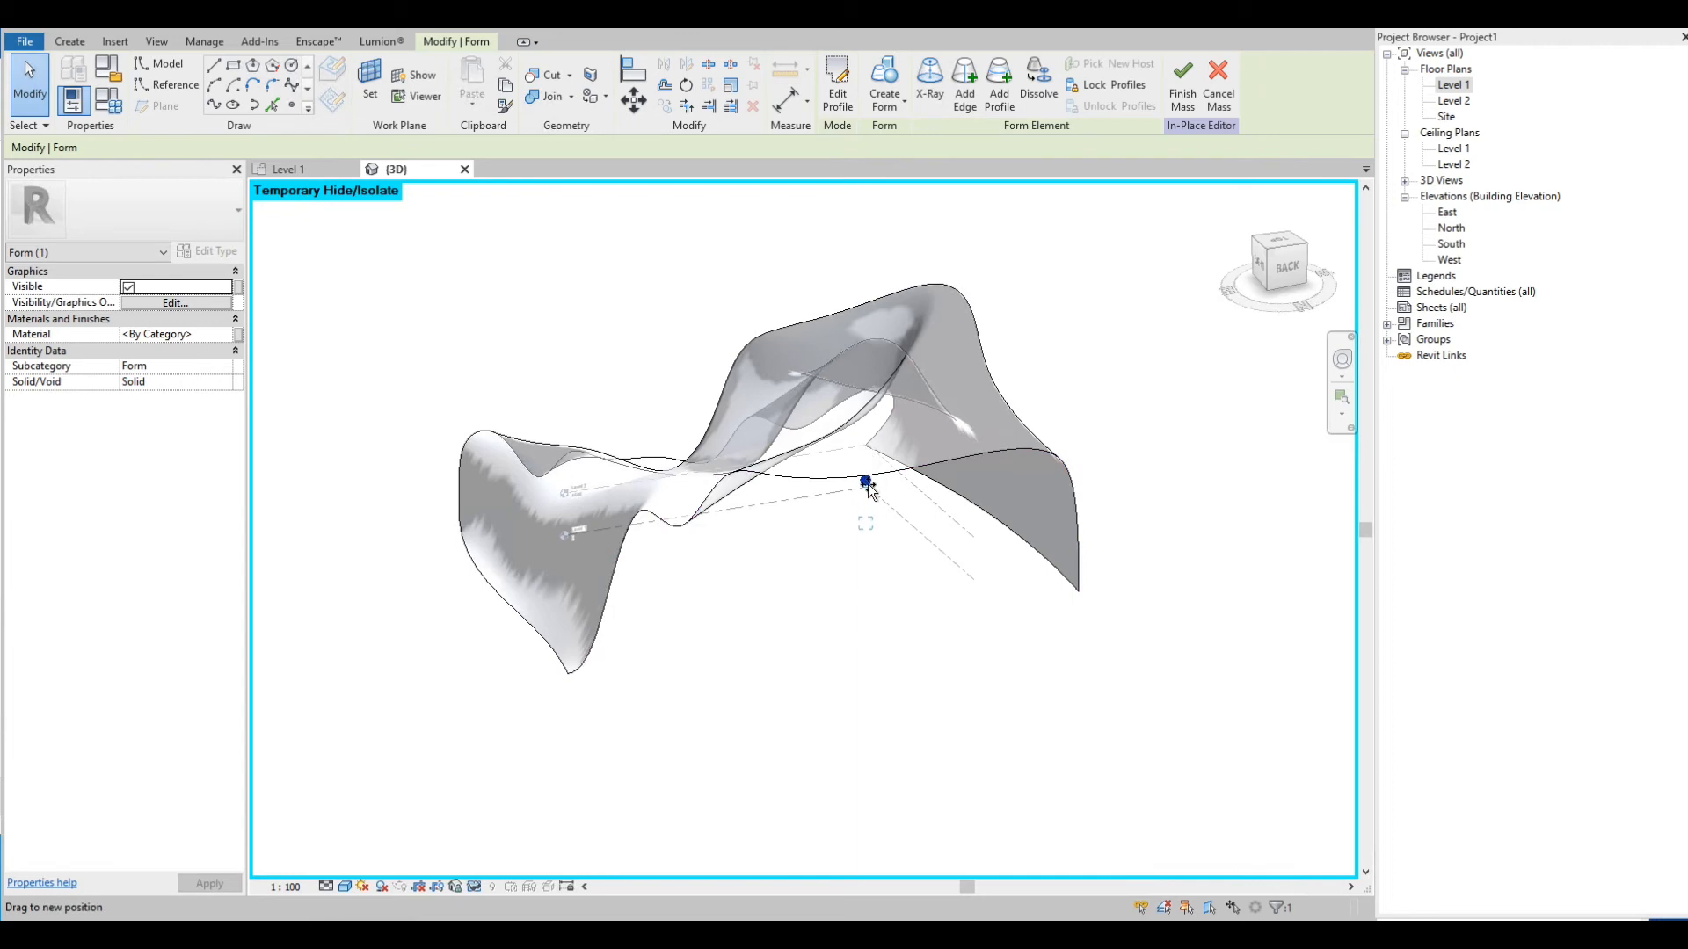
pyautogui.click(757, 498)
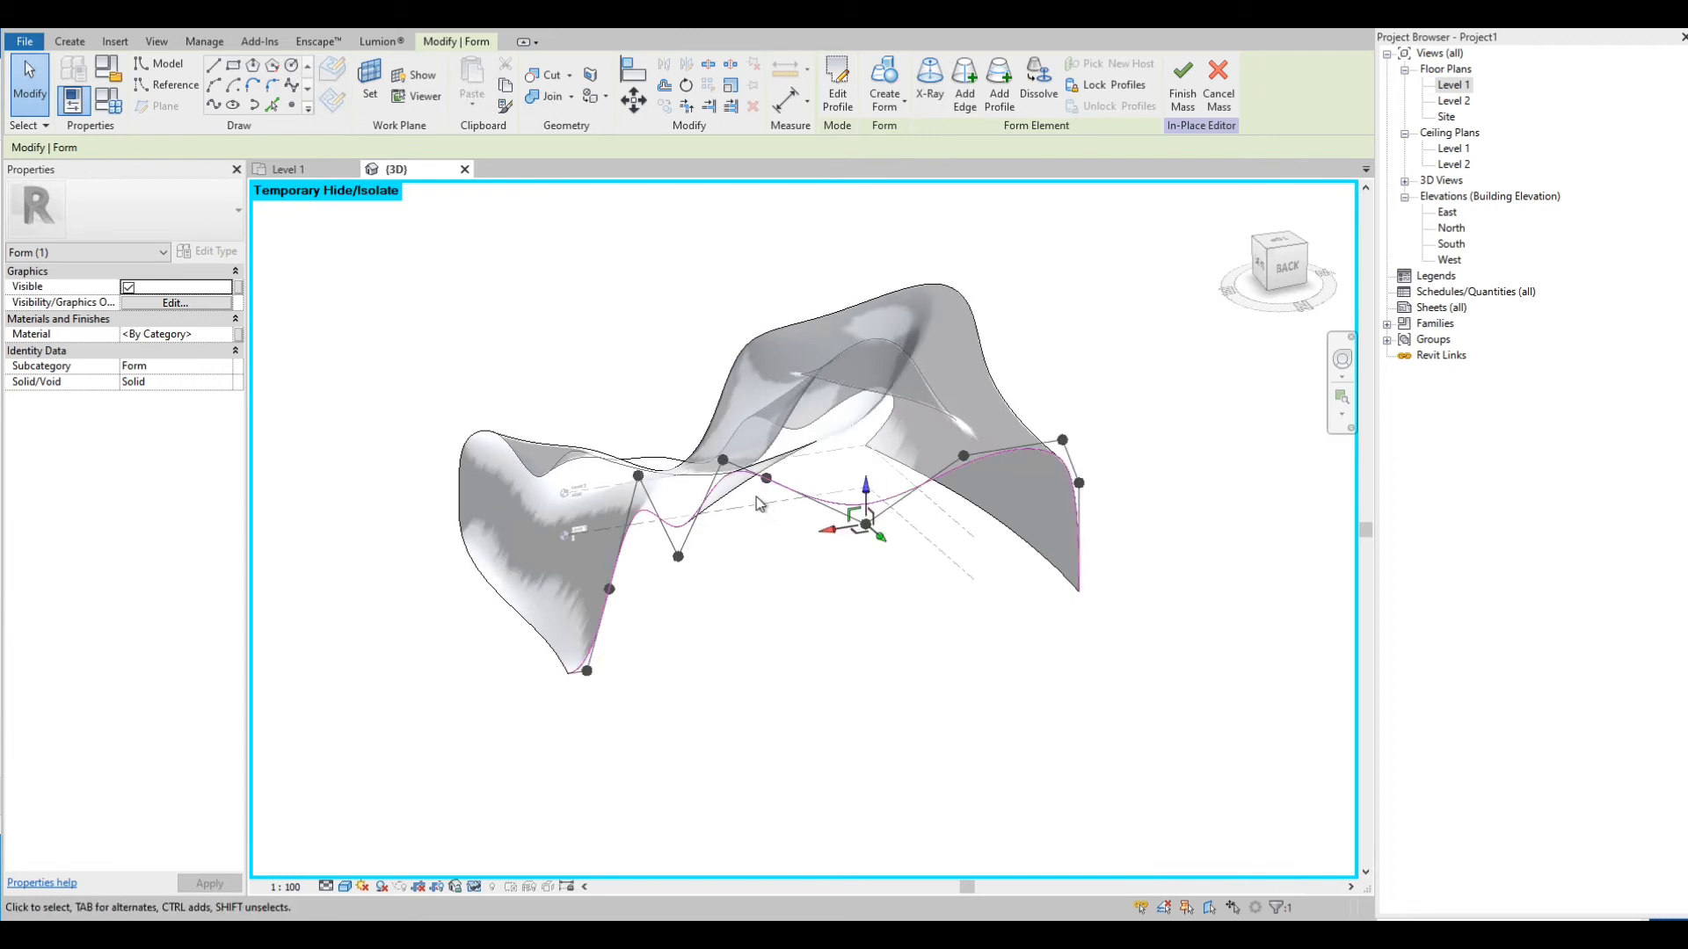
pyautogui.click(725, 462)
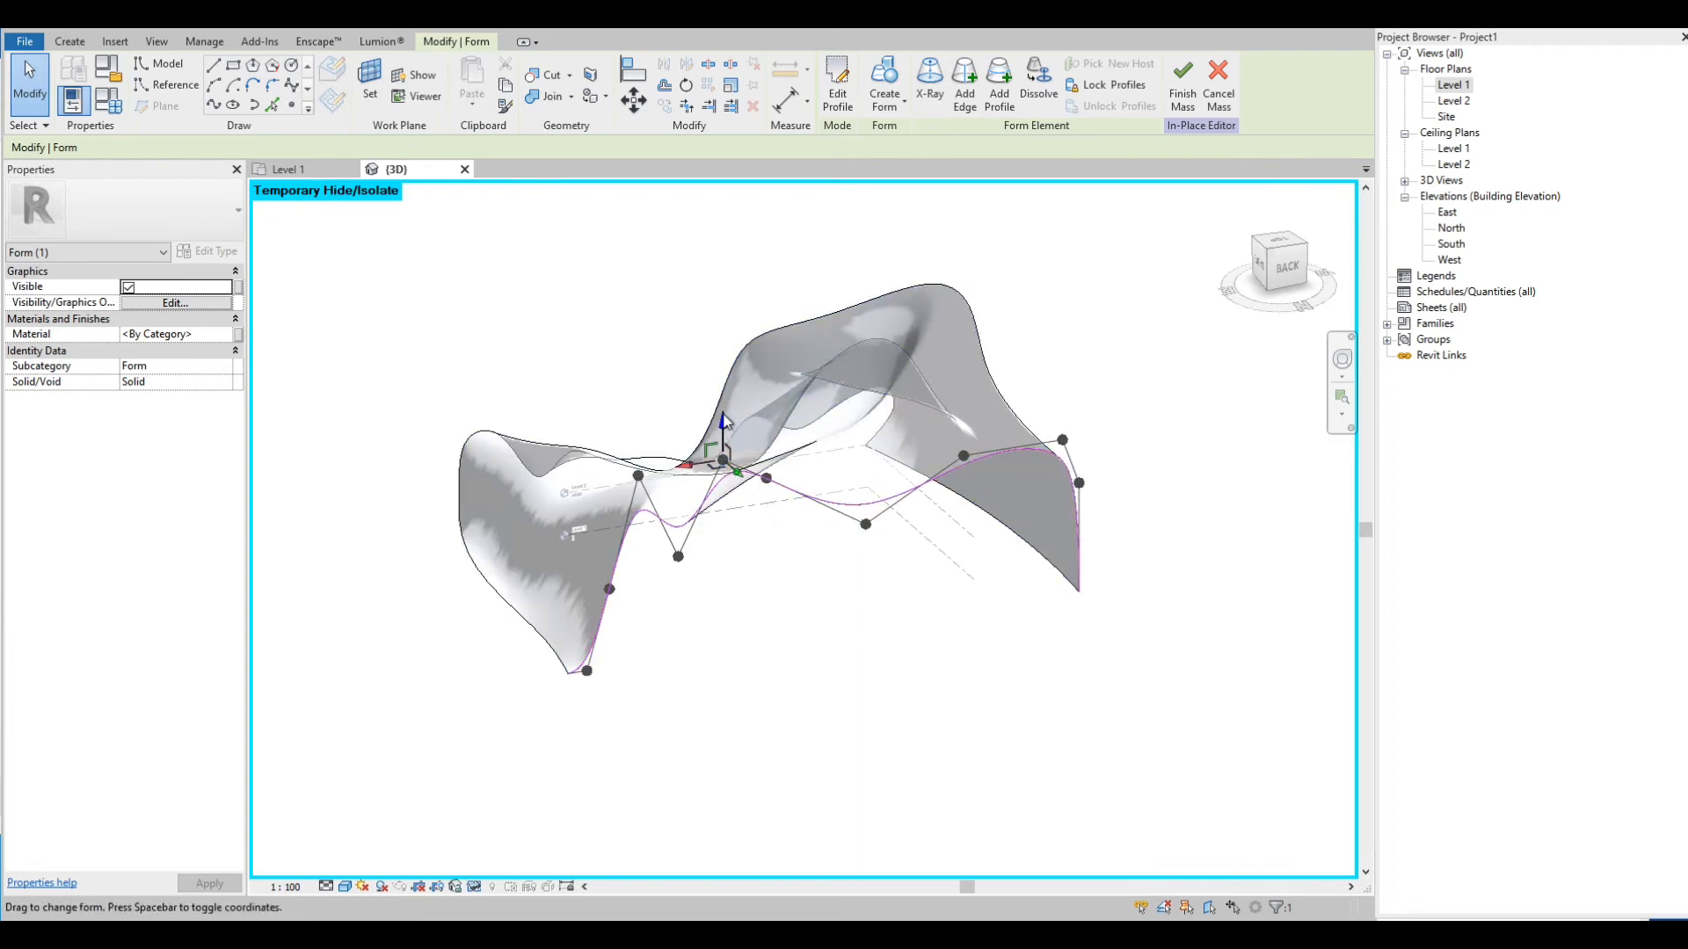
pyautogui.moveTo(731, 484); pyautogui.dragTo(878, 580)
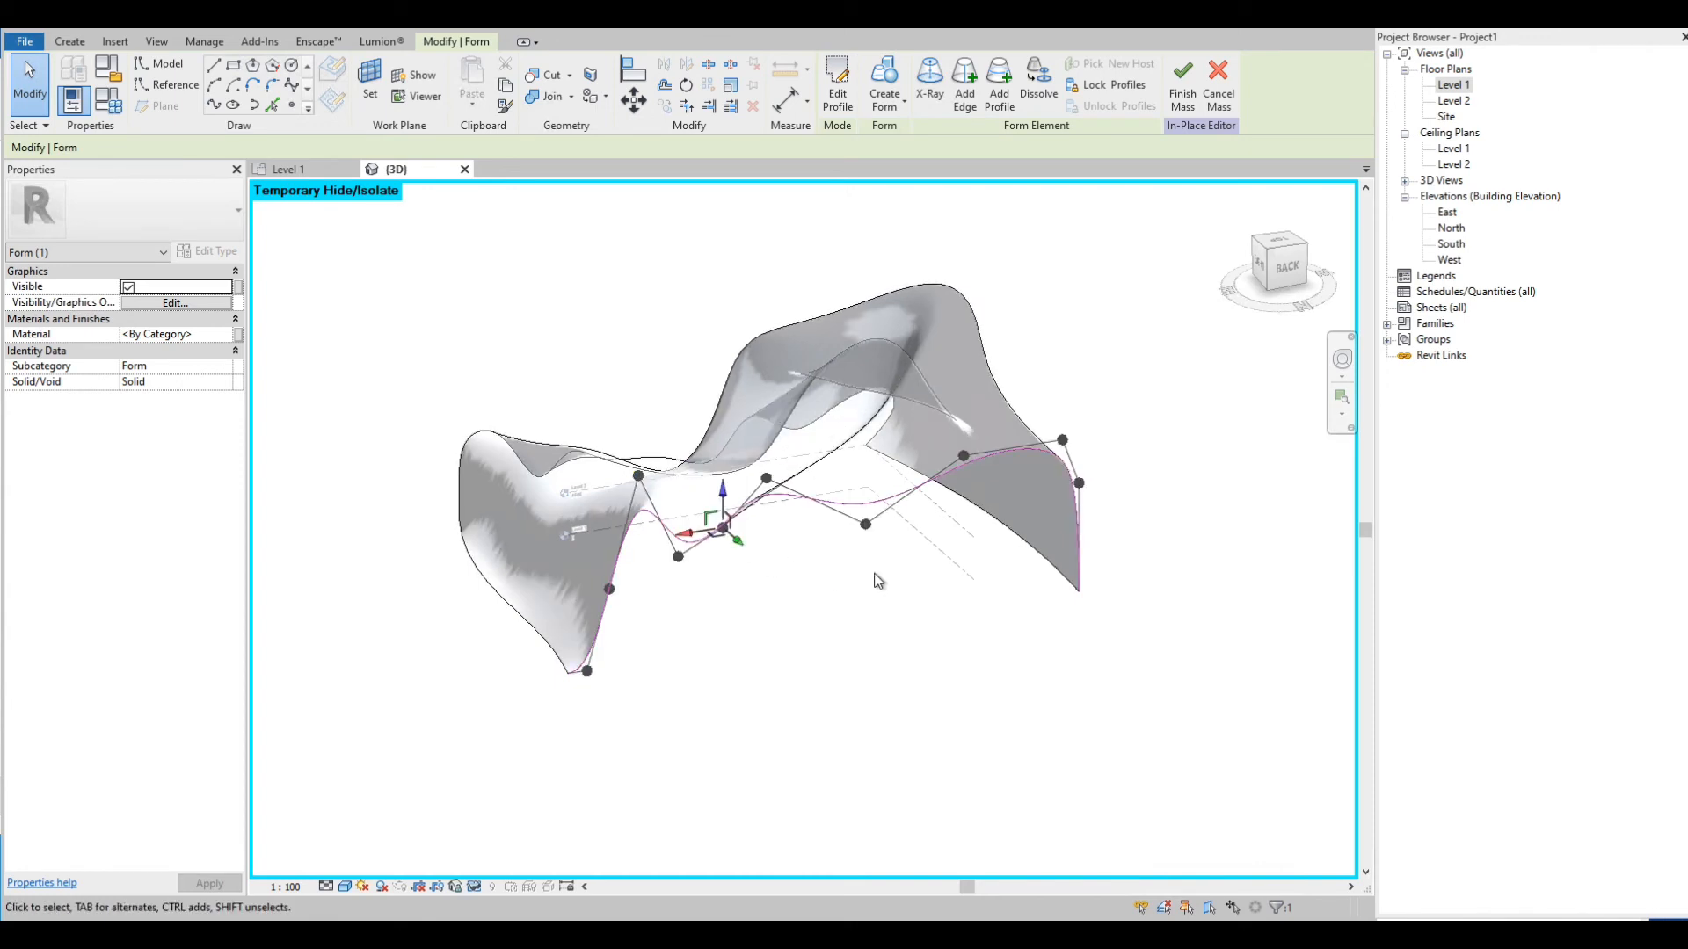
# Lower the back edge's remaining mid-span control point and the one just before its right crest
pyautogui.click(766, 478)
pyautogui.click(766, 477)
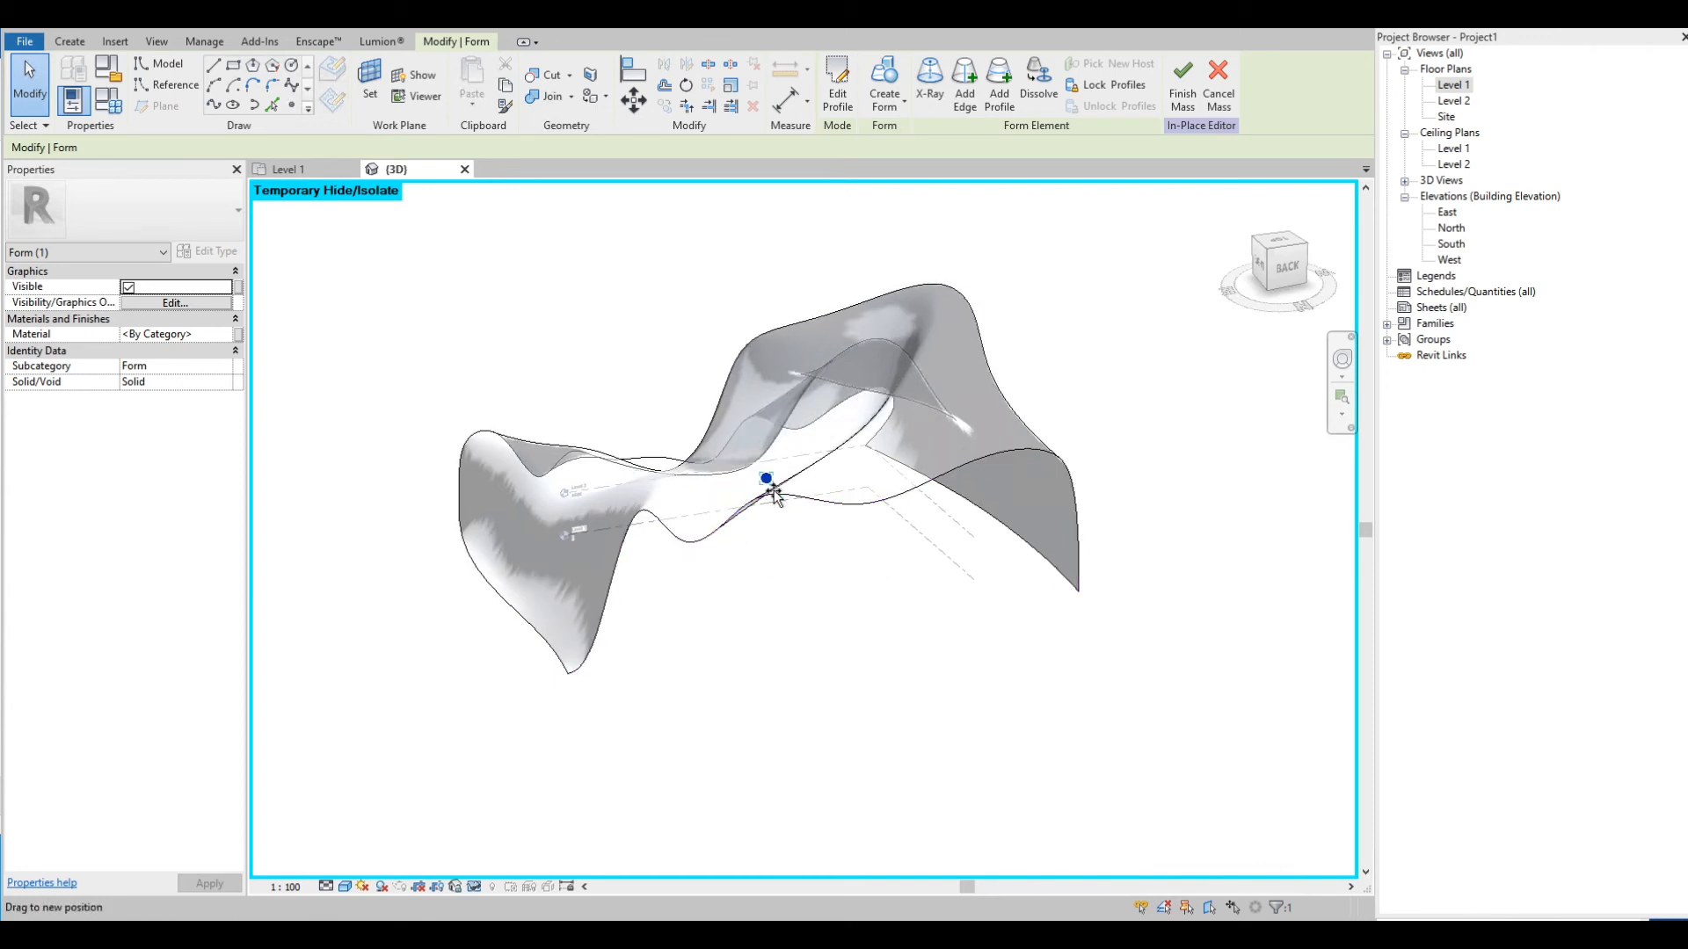
pyautogui.moveTo(967, 473); pyautogui.dragTo(973, 473)
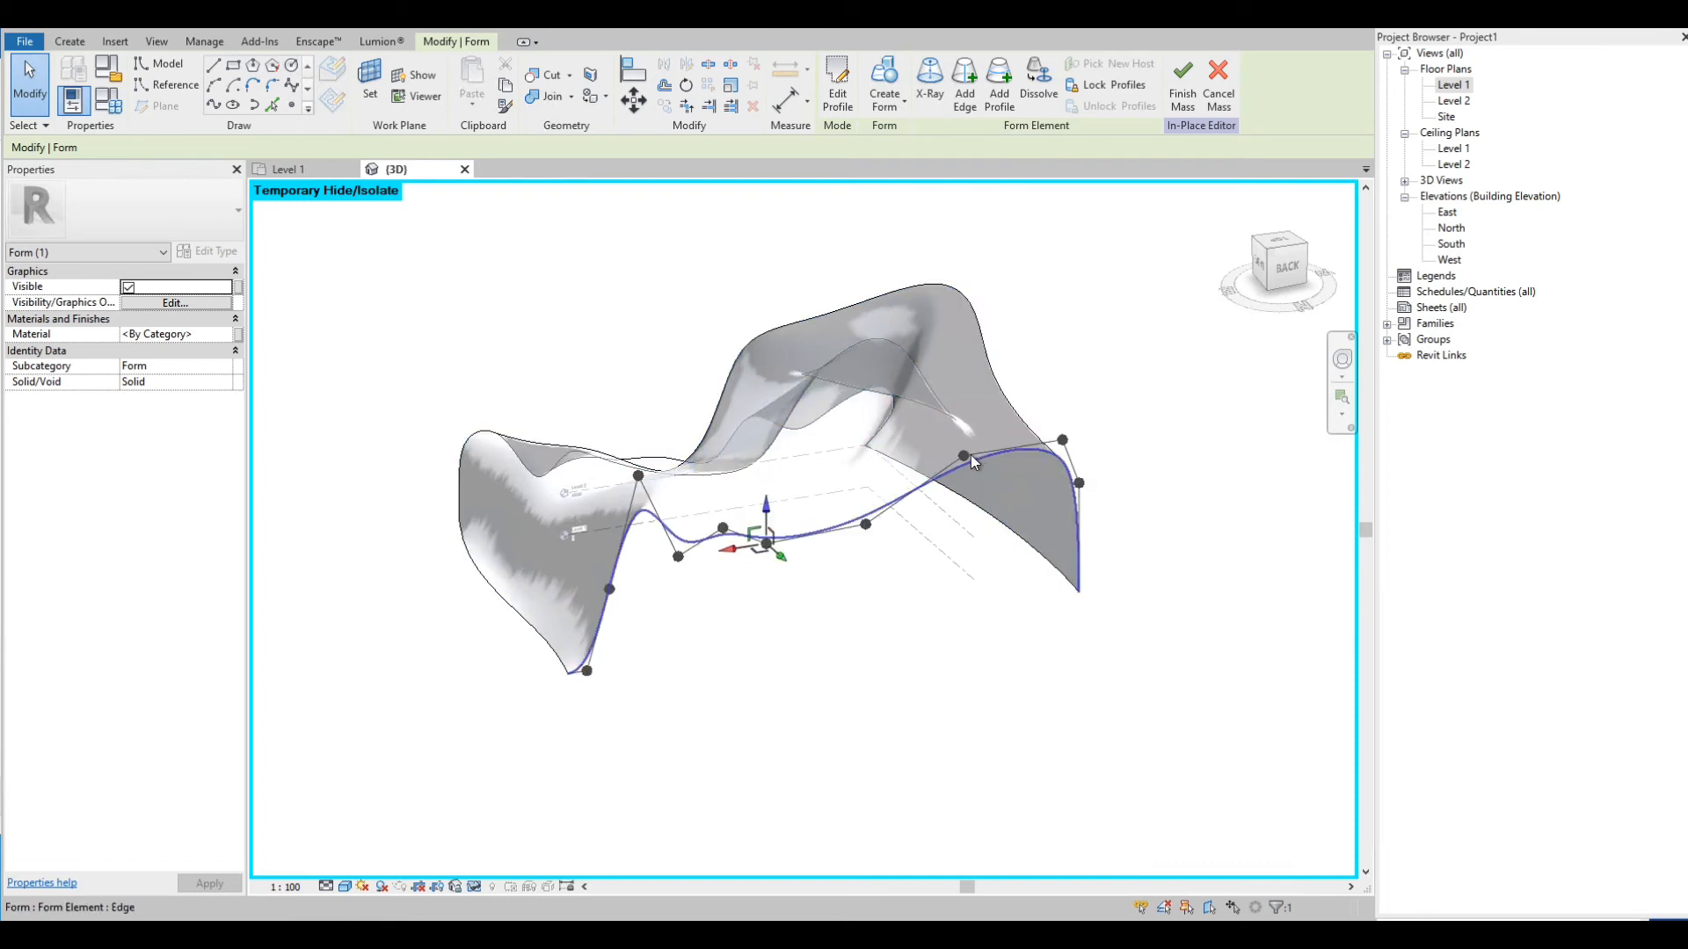
pyautogui.click(964, 457)
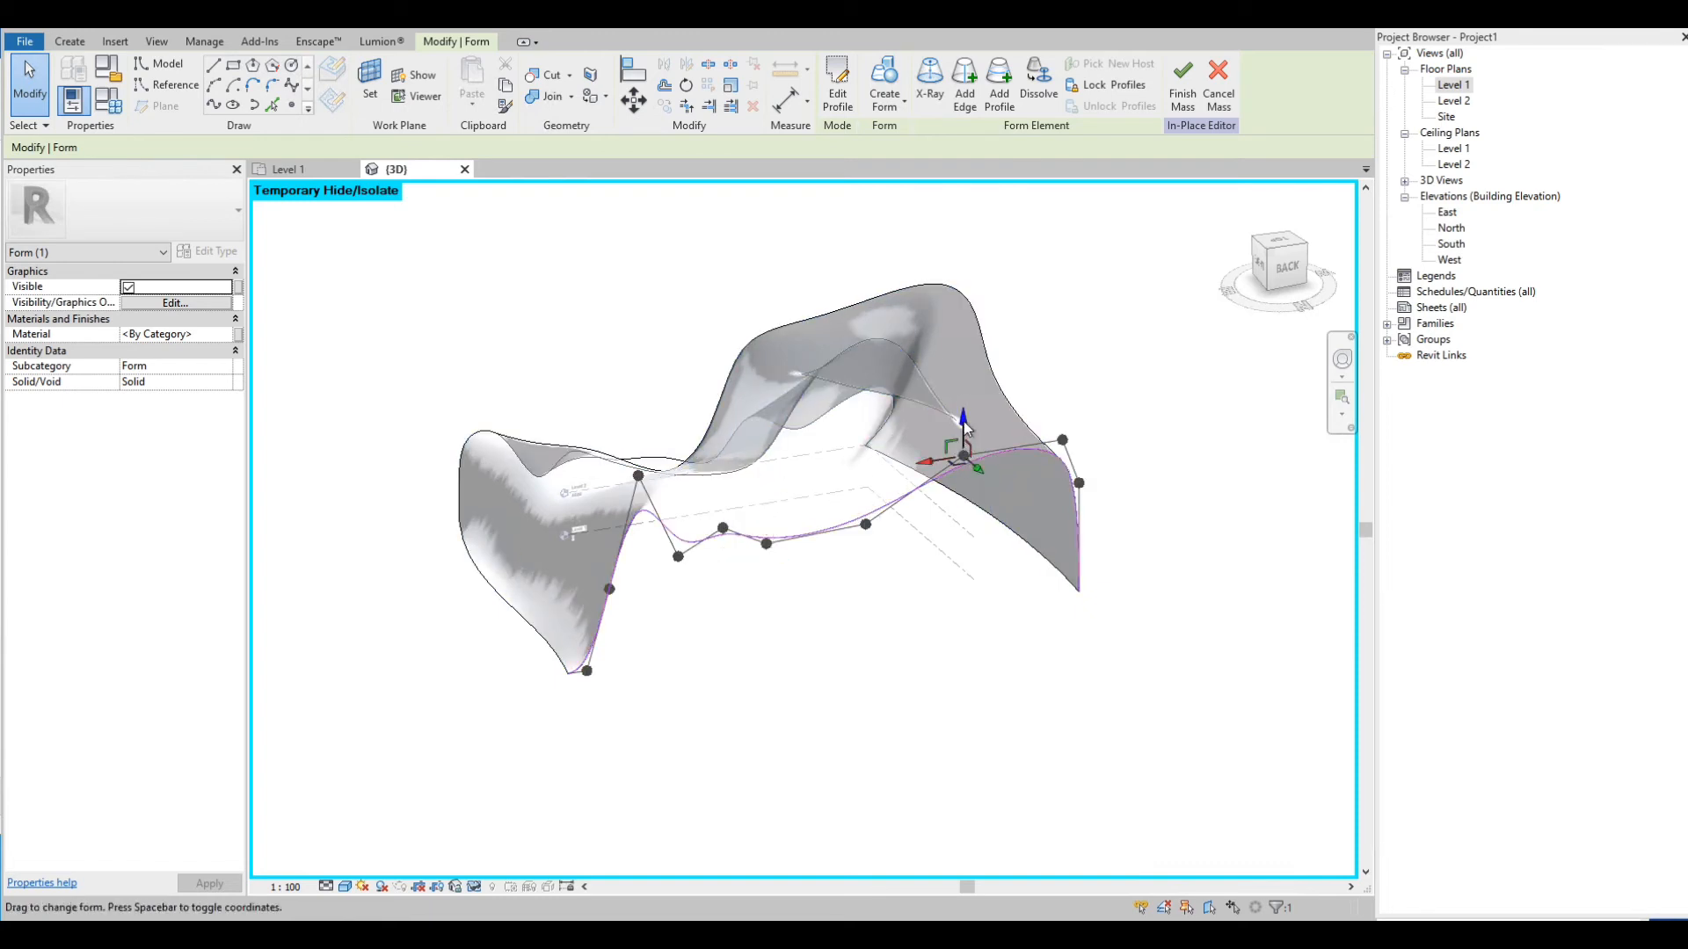
pyautogui.click(964, 461)
pyautogui.moveTo(965, 488); pyautogui.dragTo(967, 490)
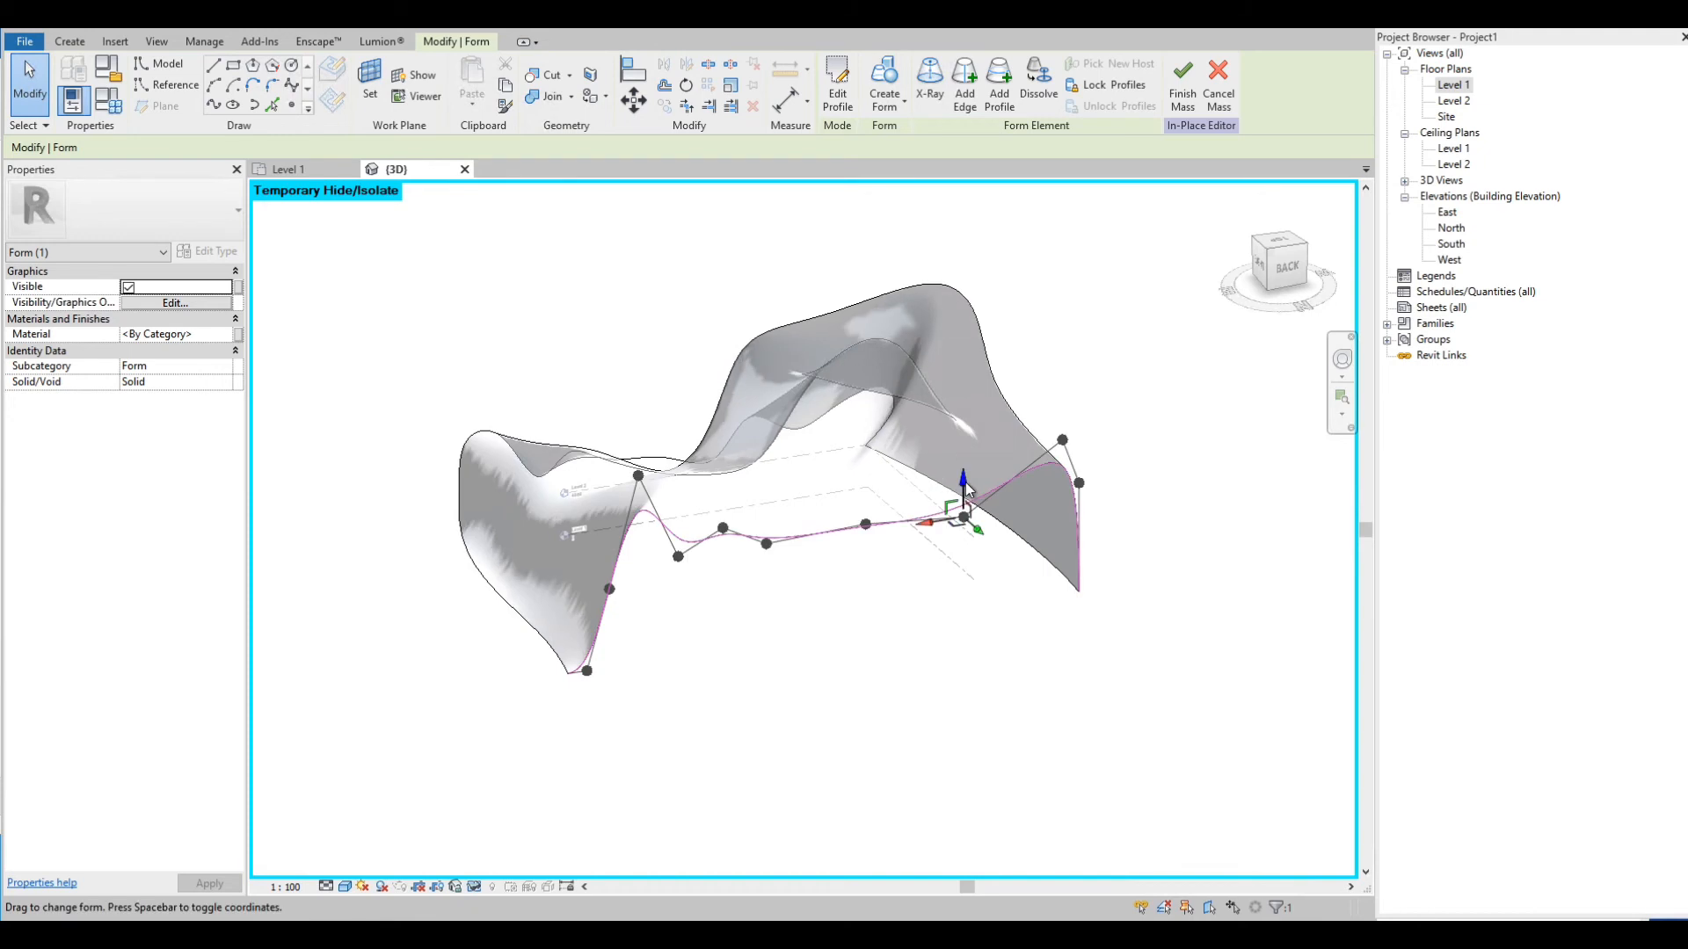
# Flatten both end crests of the back edge by lowering their upper control points
pyautogui.click(640, 480)
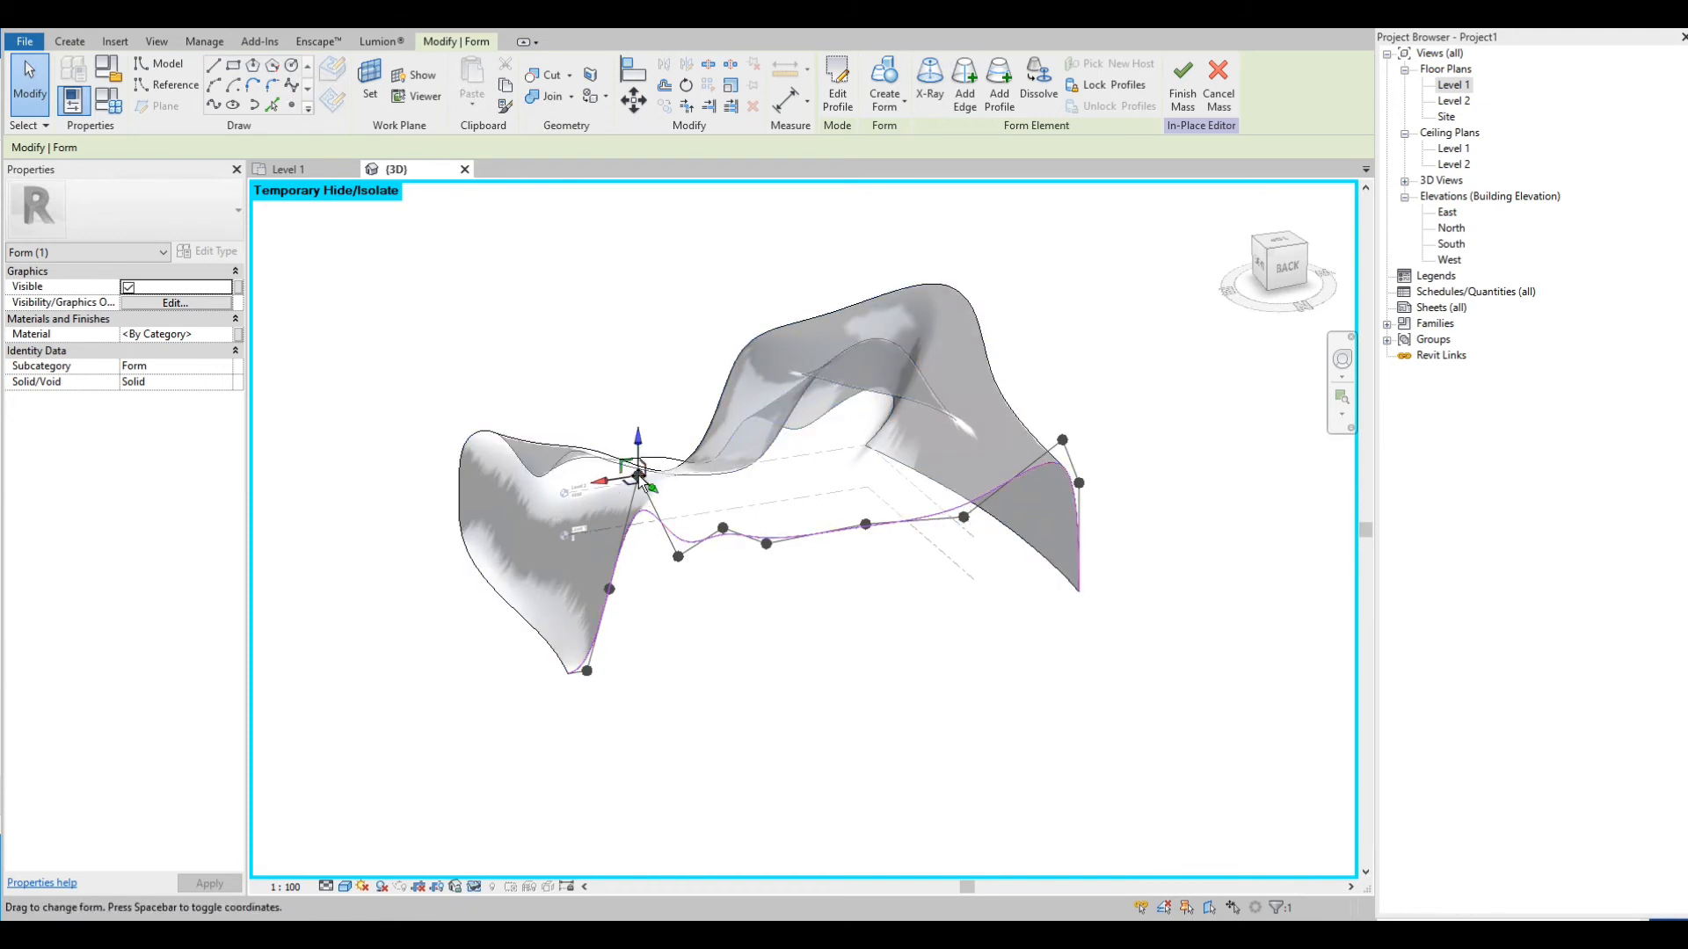
pyautogui.moveTo(640, 479); pyautogui.dragTo(640, 576)
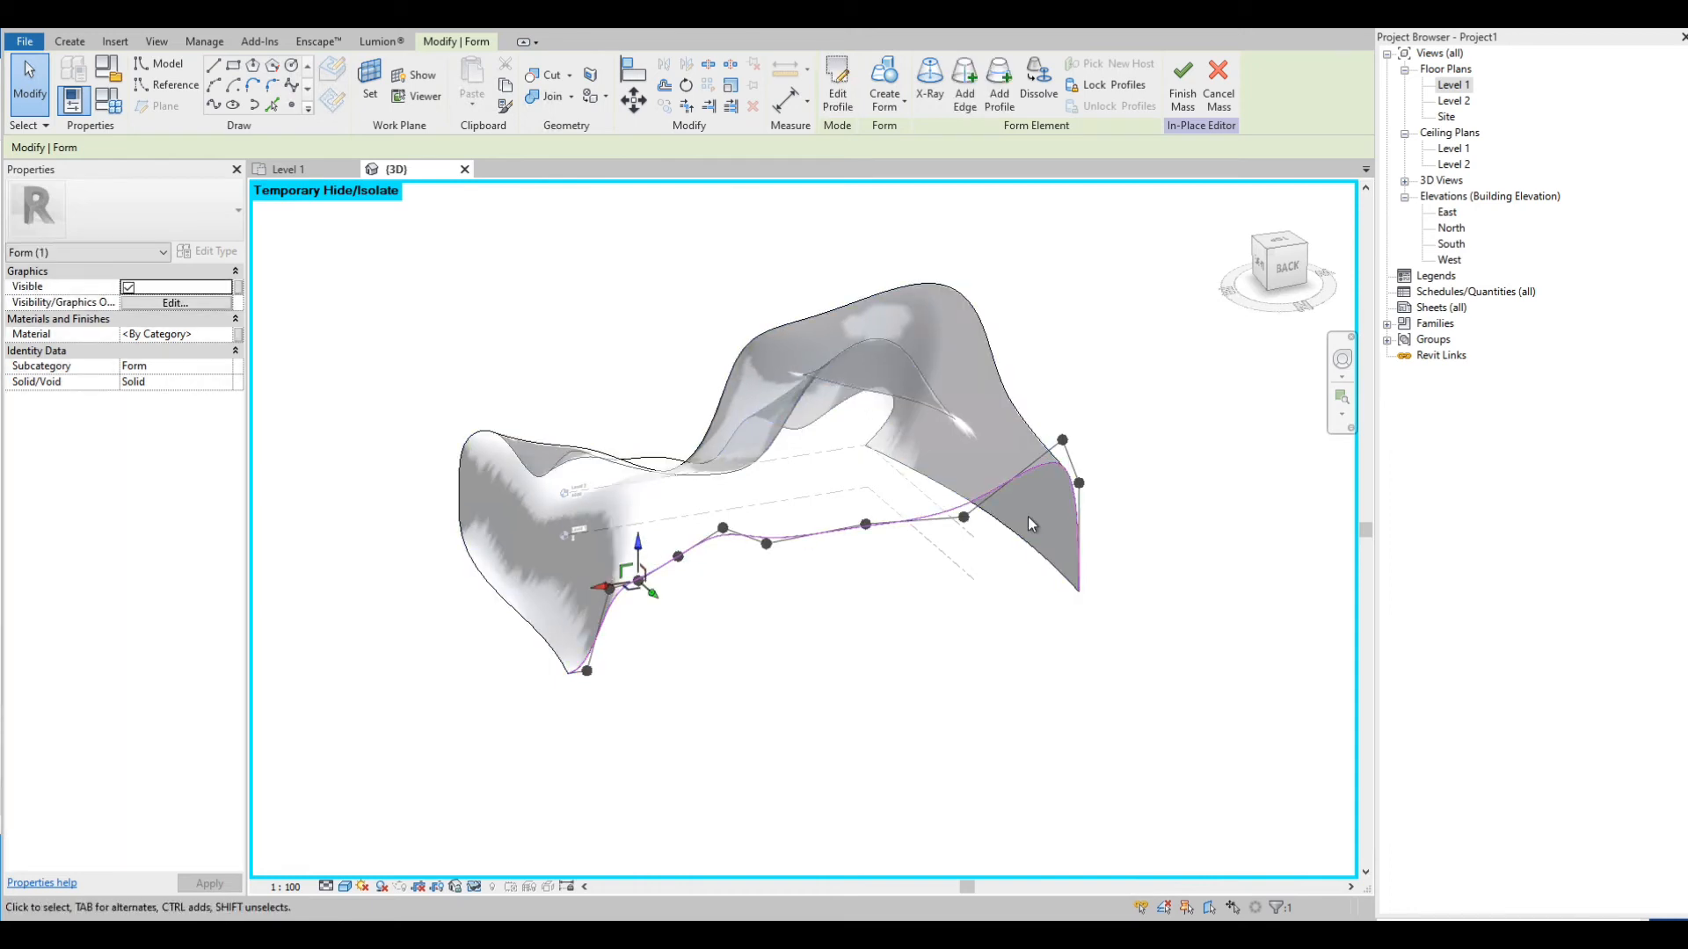
pyautogui.click(1063, 443)
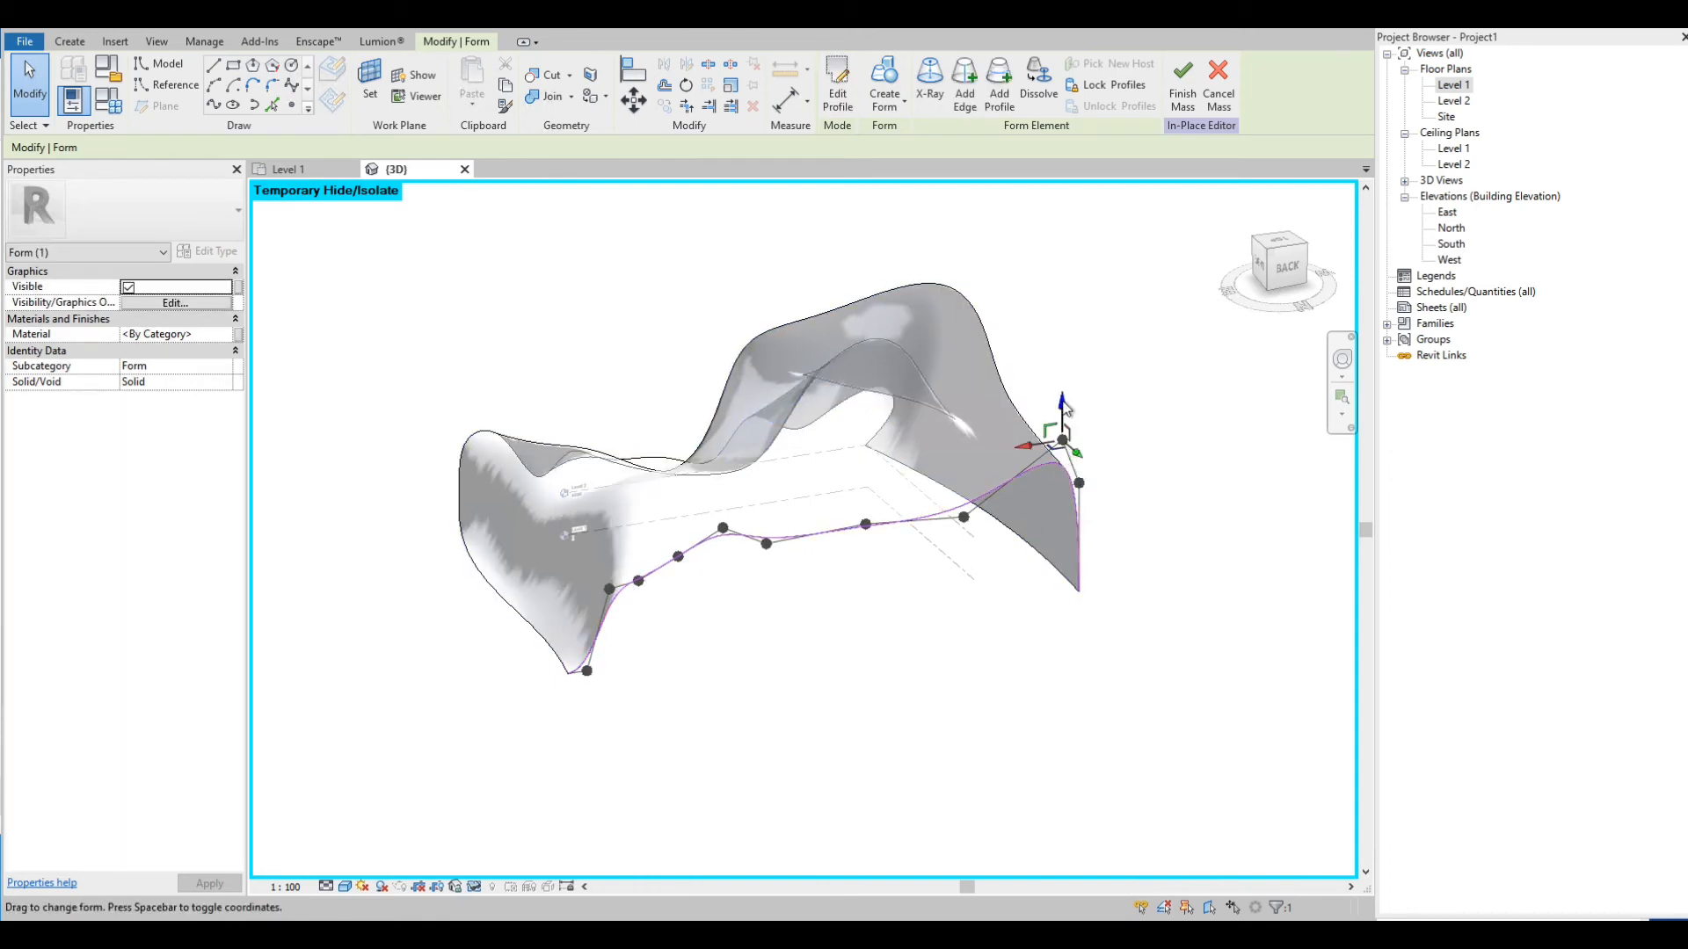
pyautogui.moveTo(1064, 455); pyautogui.dragTo(1058, 521)
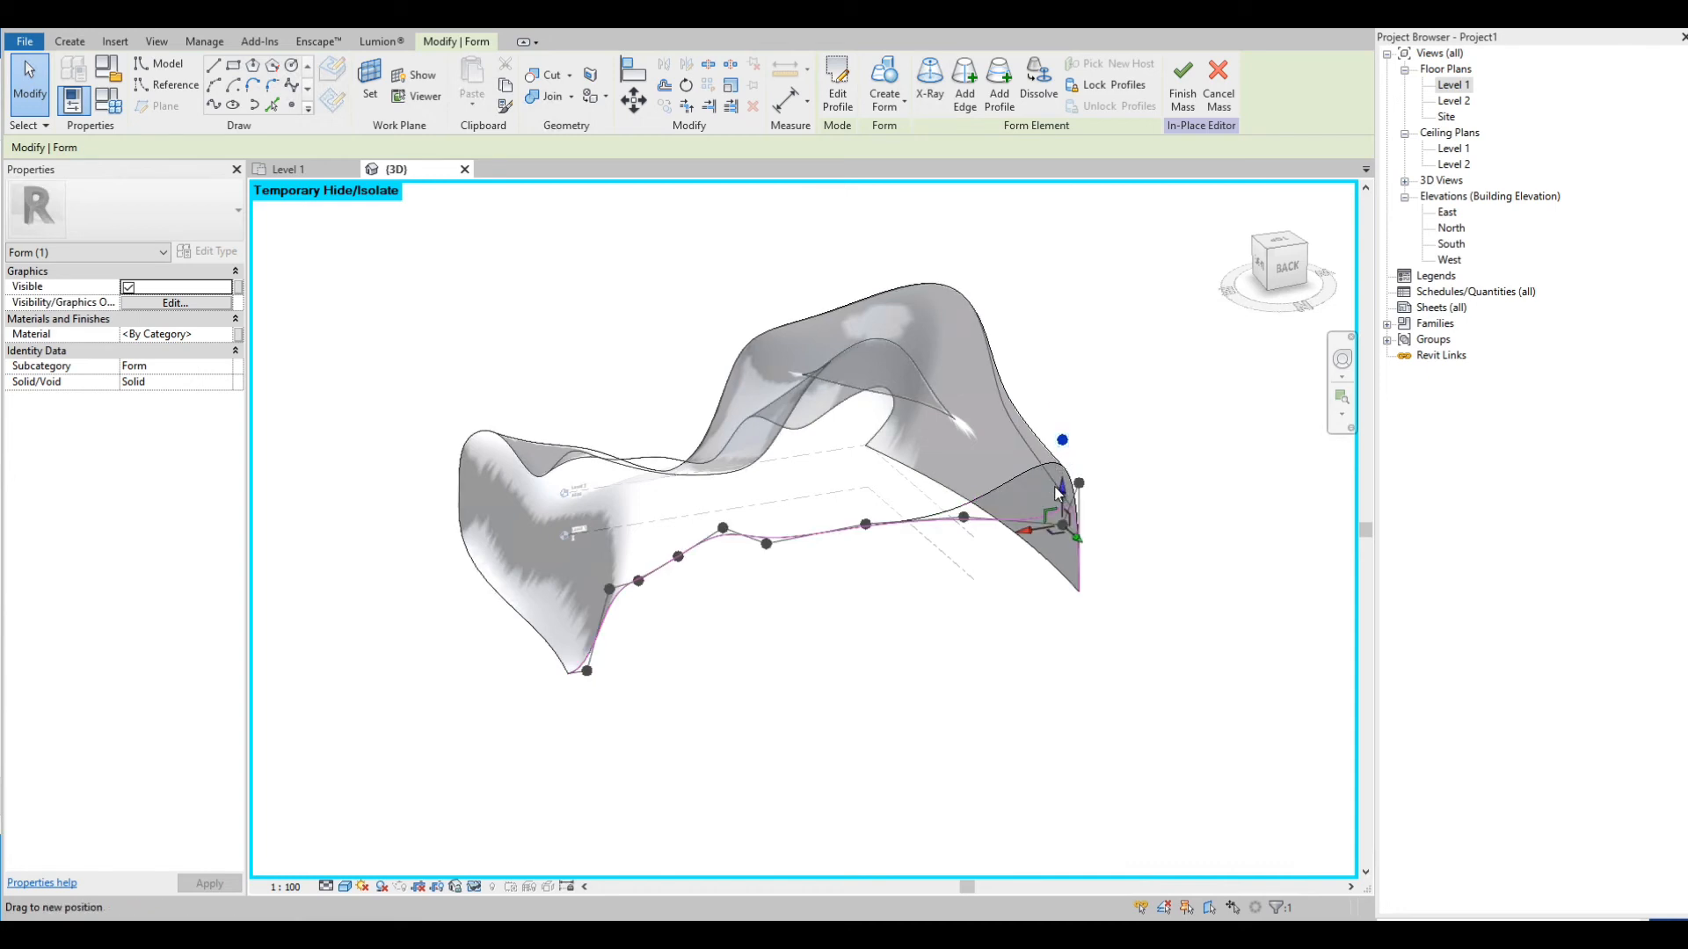
# Lower two alternate control points of the flattened back edge further to give it a wavy profile
pyautogui.click(964, 521)
pyautogui.moveTo(964, 481); pyautogui.dragTo(964, 586)
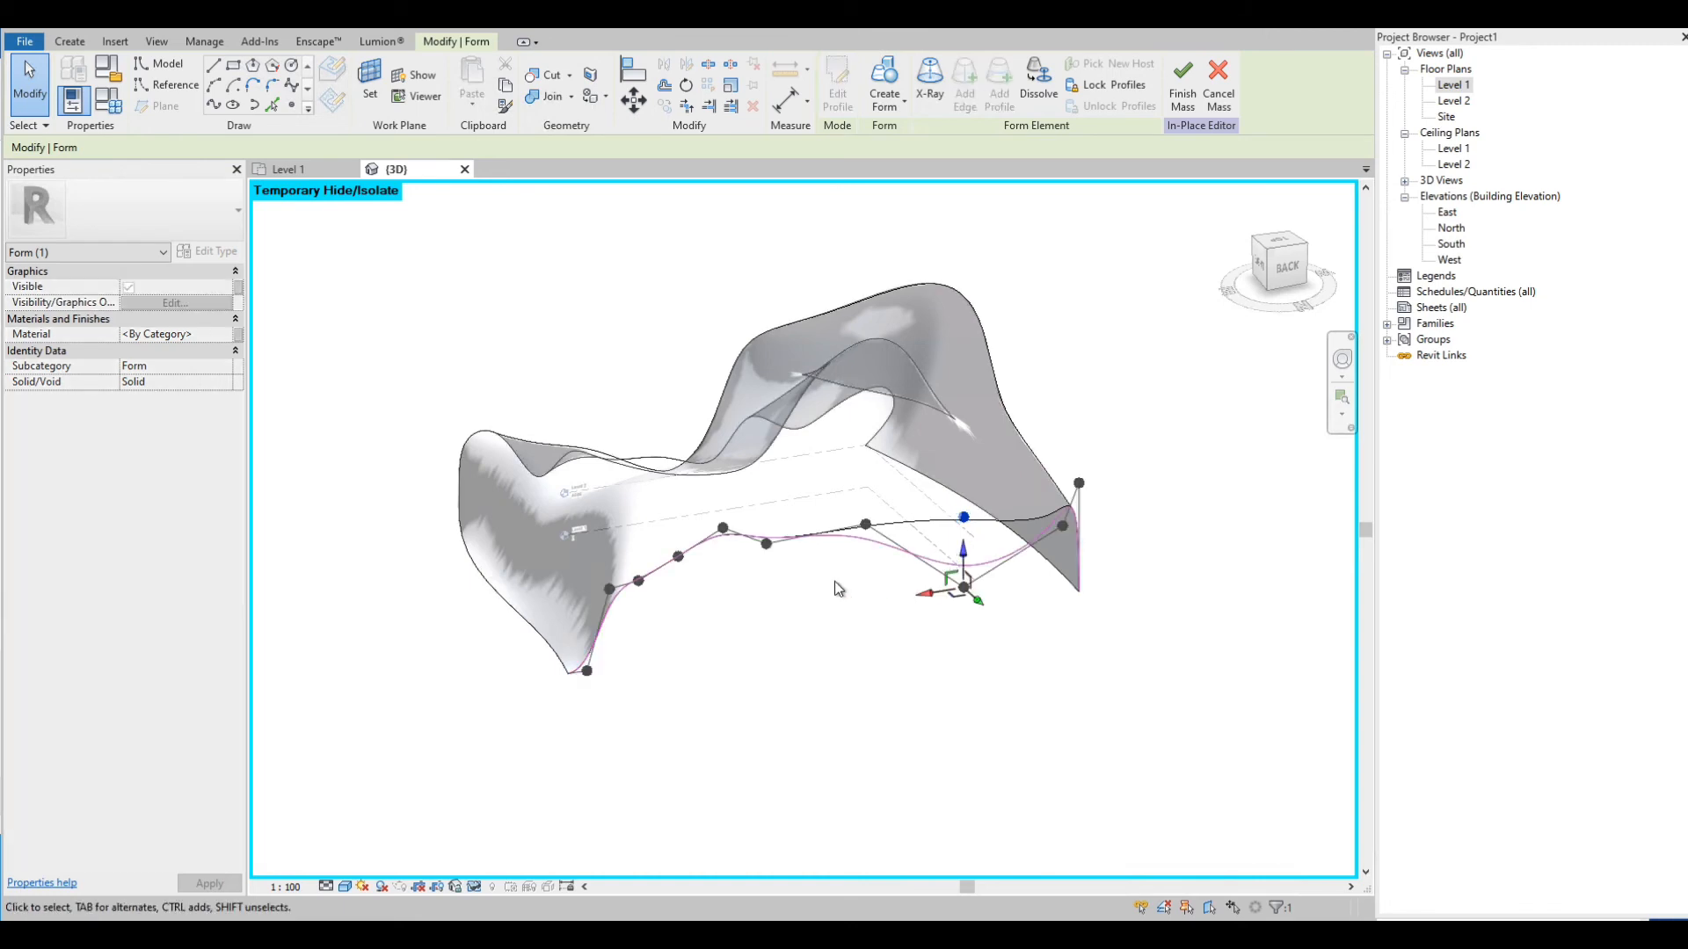
pyautogui.click(766, 544)
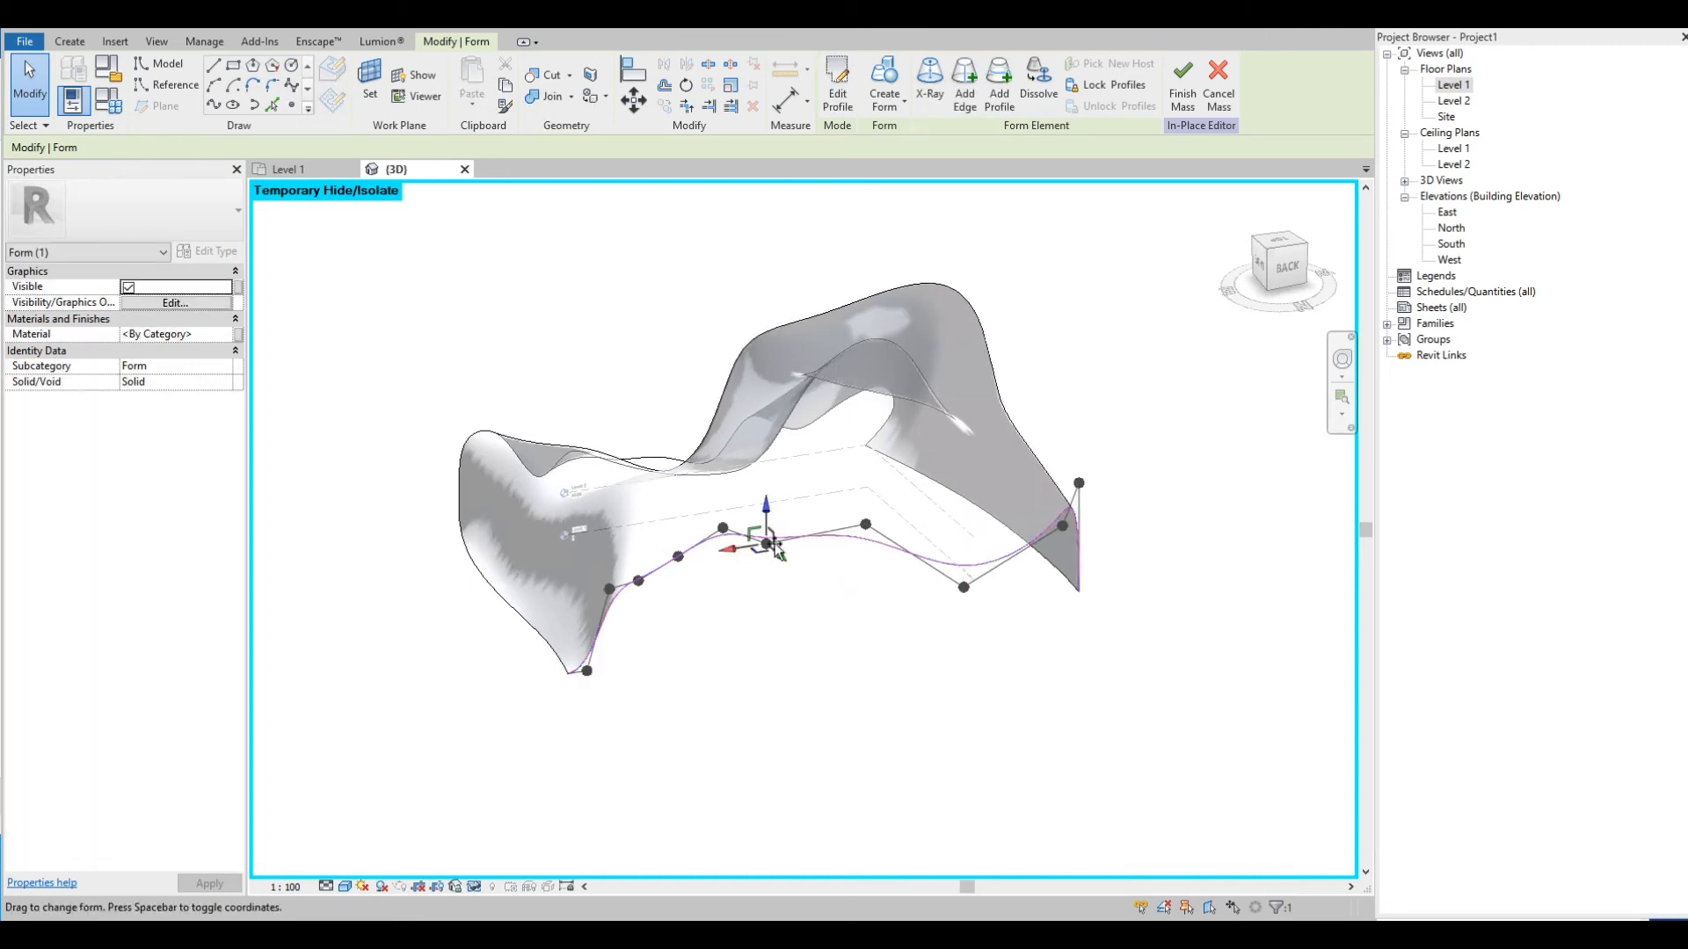
pyautogui.moveTo(775, 549); pyautogui.dragTo(748, 607)
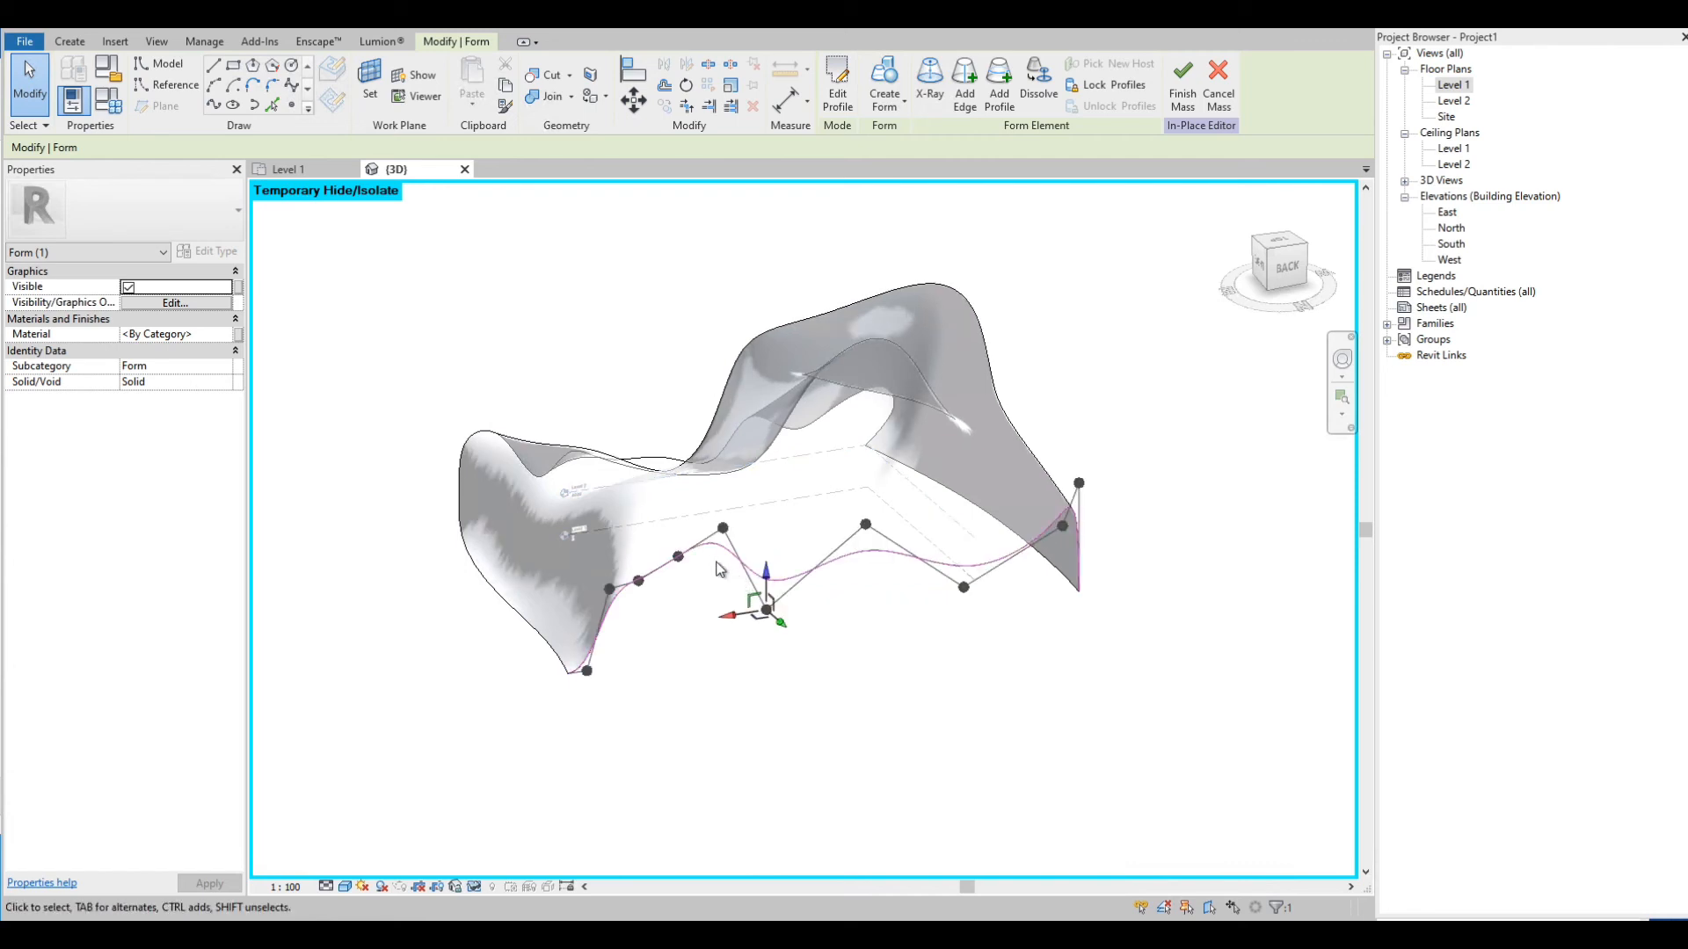
# Finish the in-place mass from a front view and reset the temporary hide/isolate to restore the wall
pyautogui.click(701, 648)
pyautogui.keyDown('shift'); pyautogui.moveTo(365, 572); pyautogui.dragTo(836, 678, button='middle'); pyautogui.keyUp('shift')
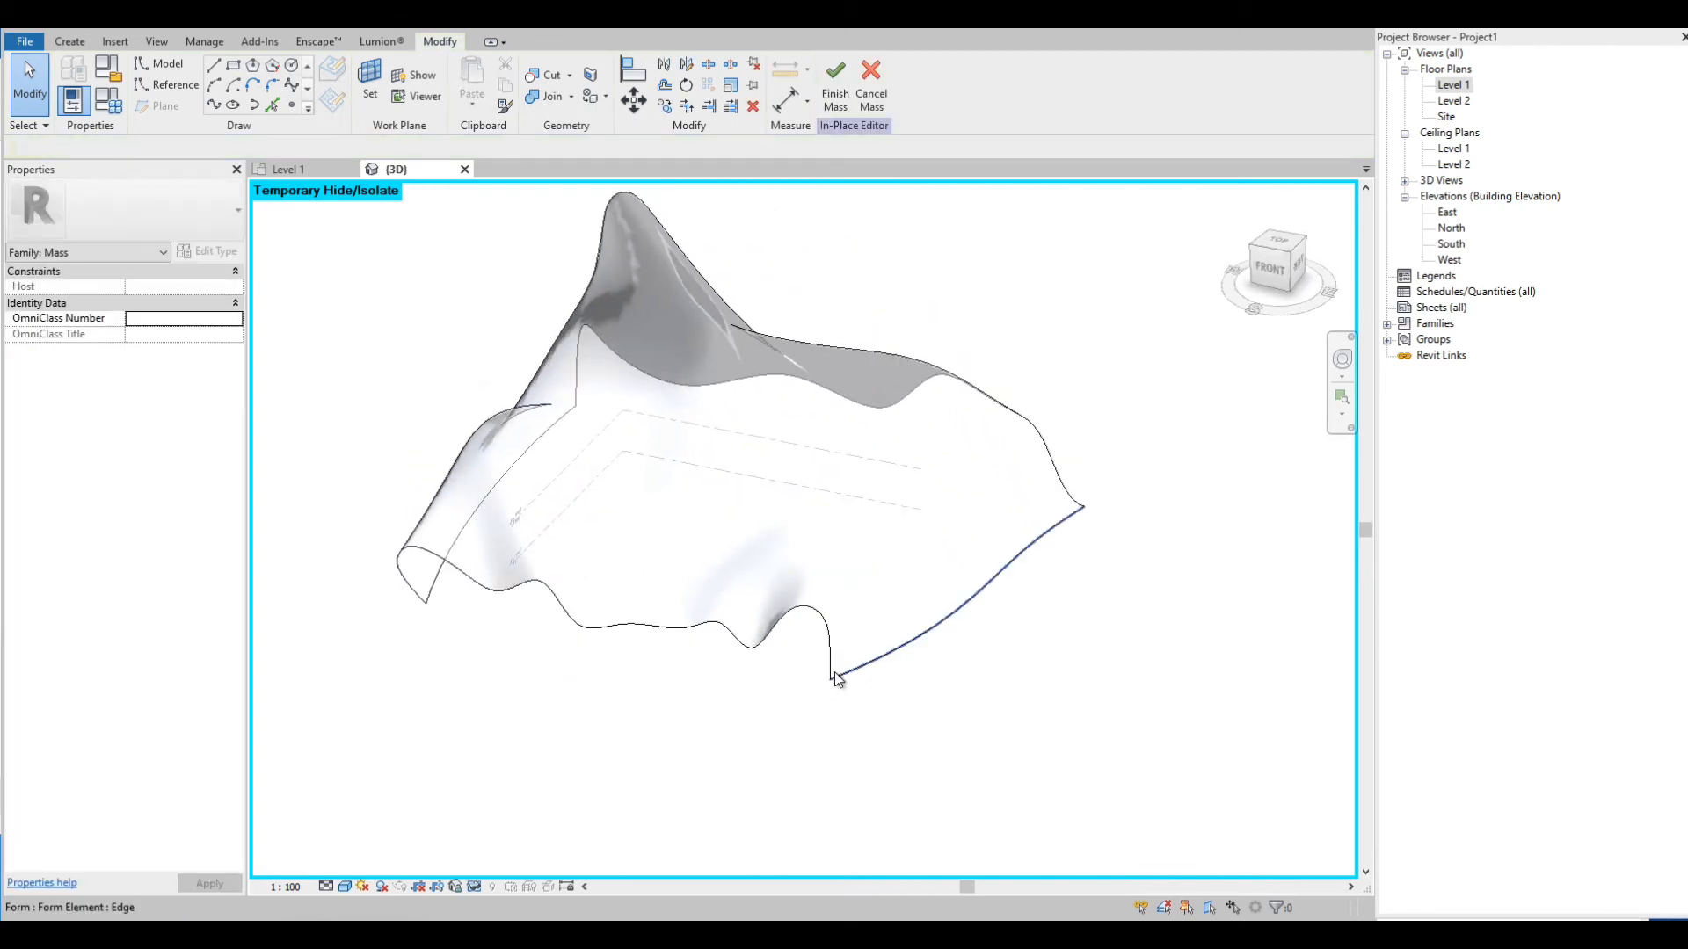
pyautogui.scroll(-2, 725, 714)
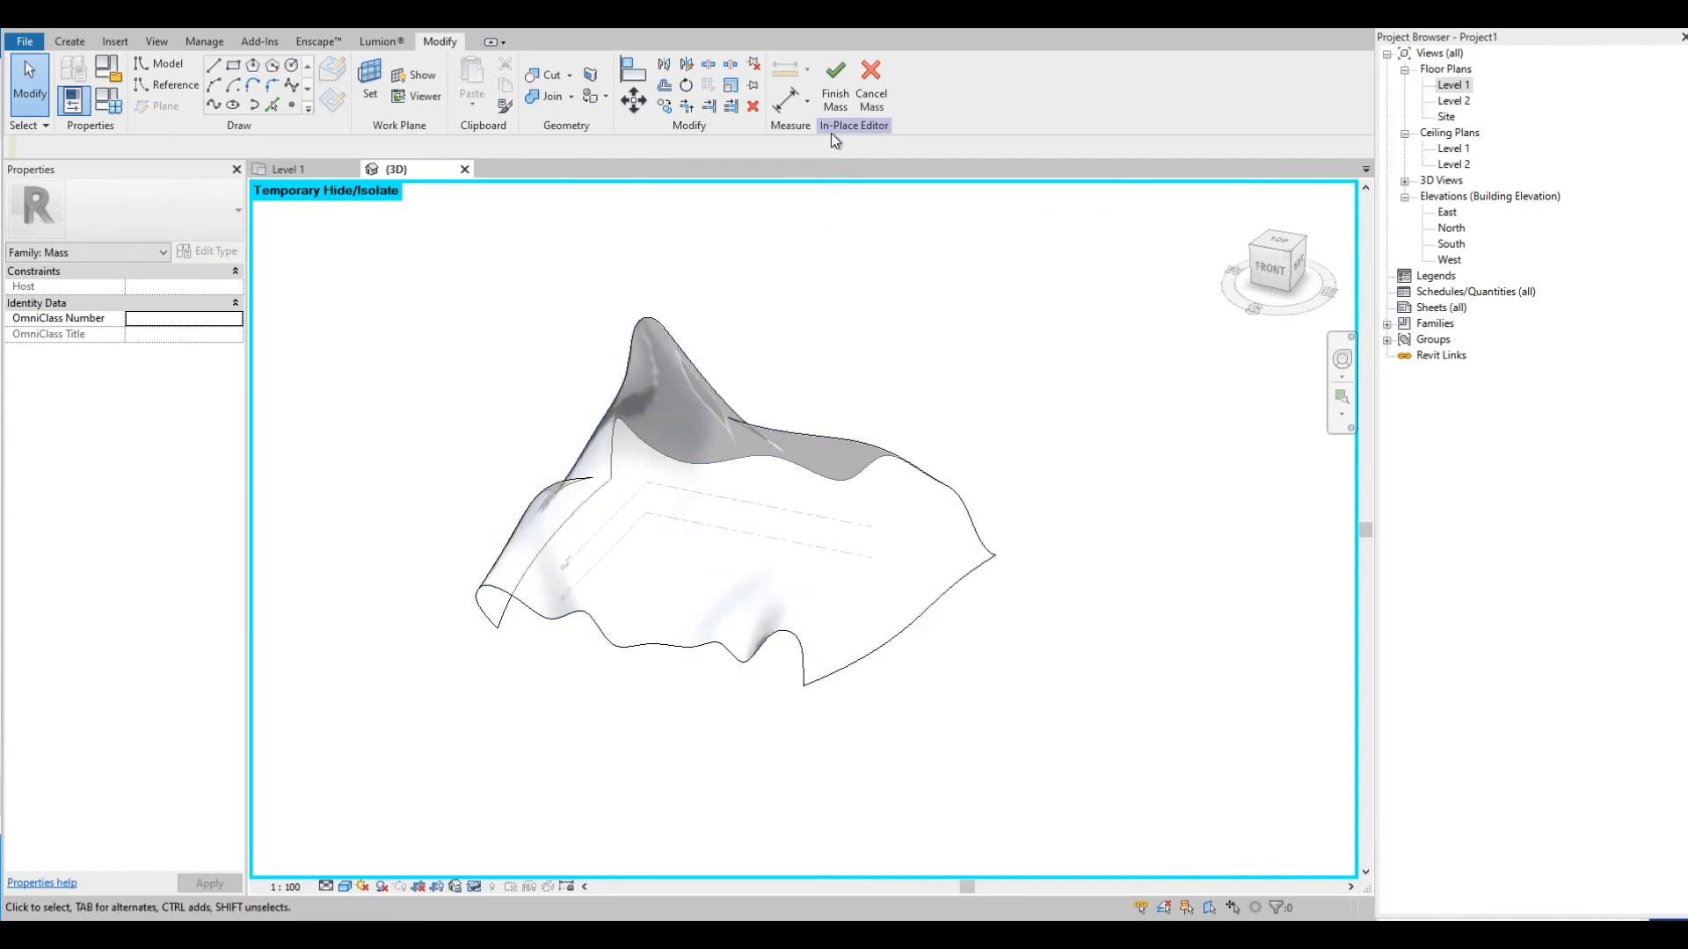
pyautogui.click(836, 79)
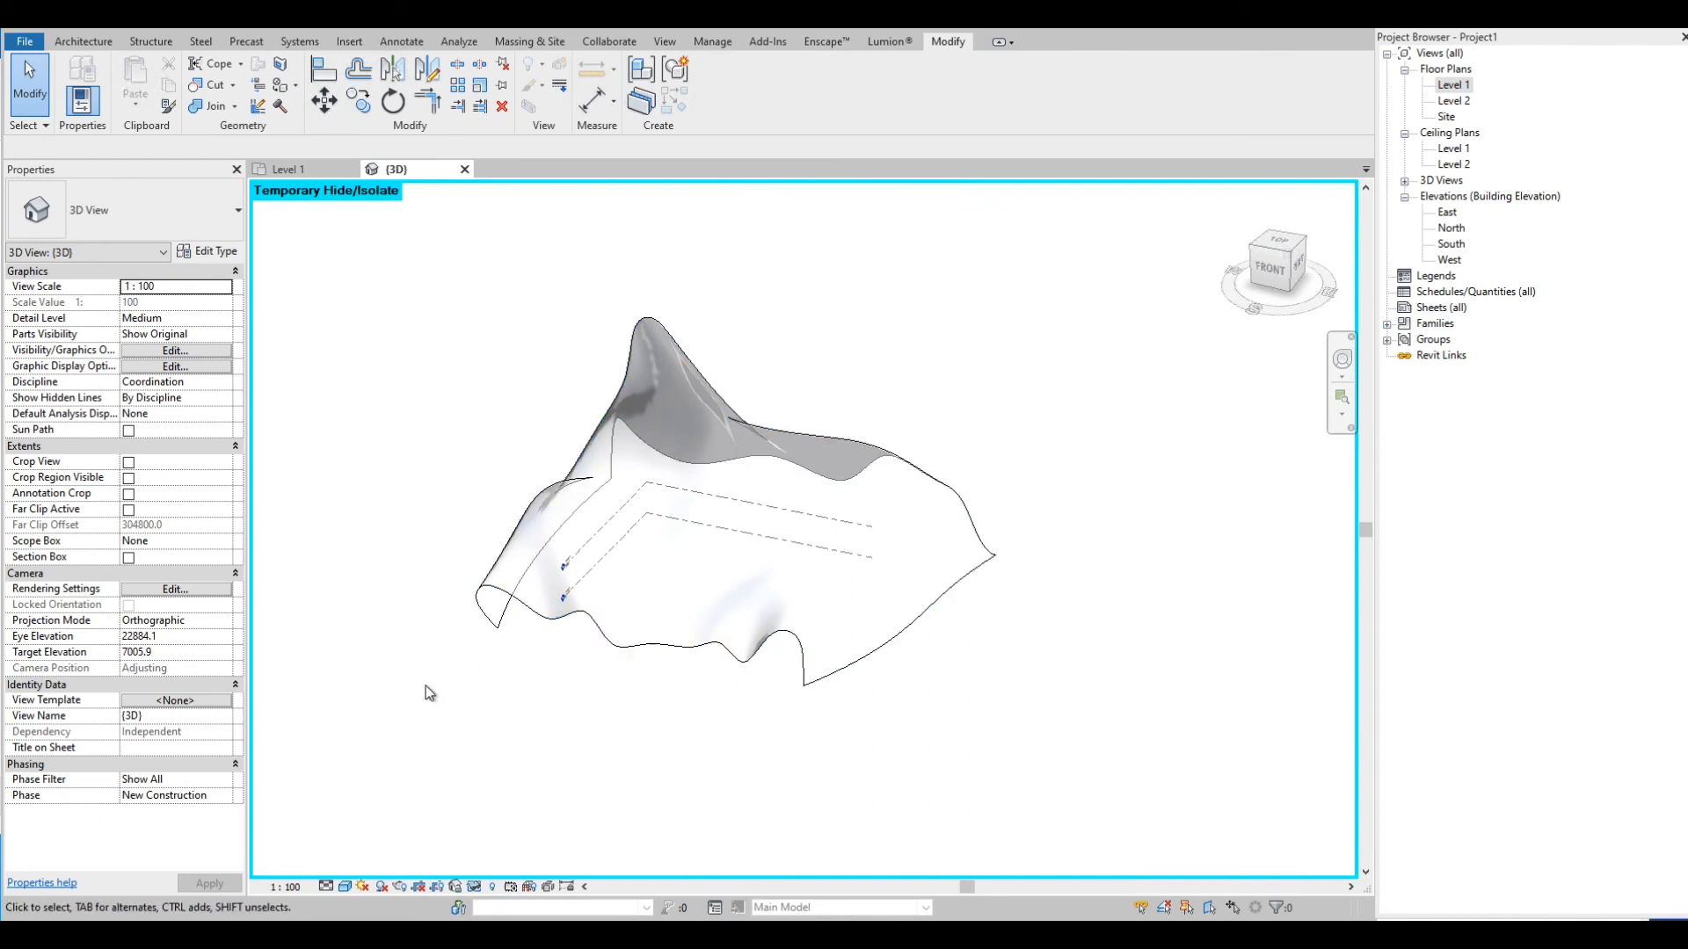
pyautogui.click(473, 887)
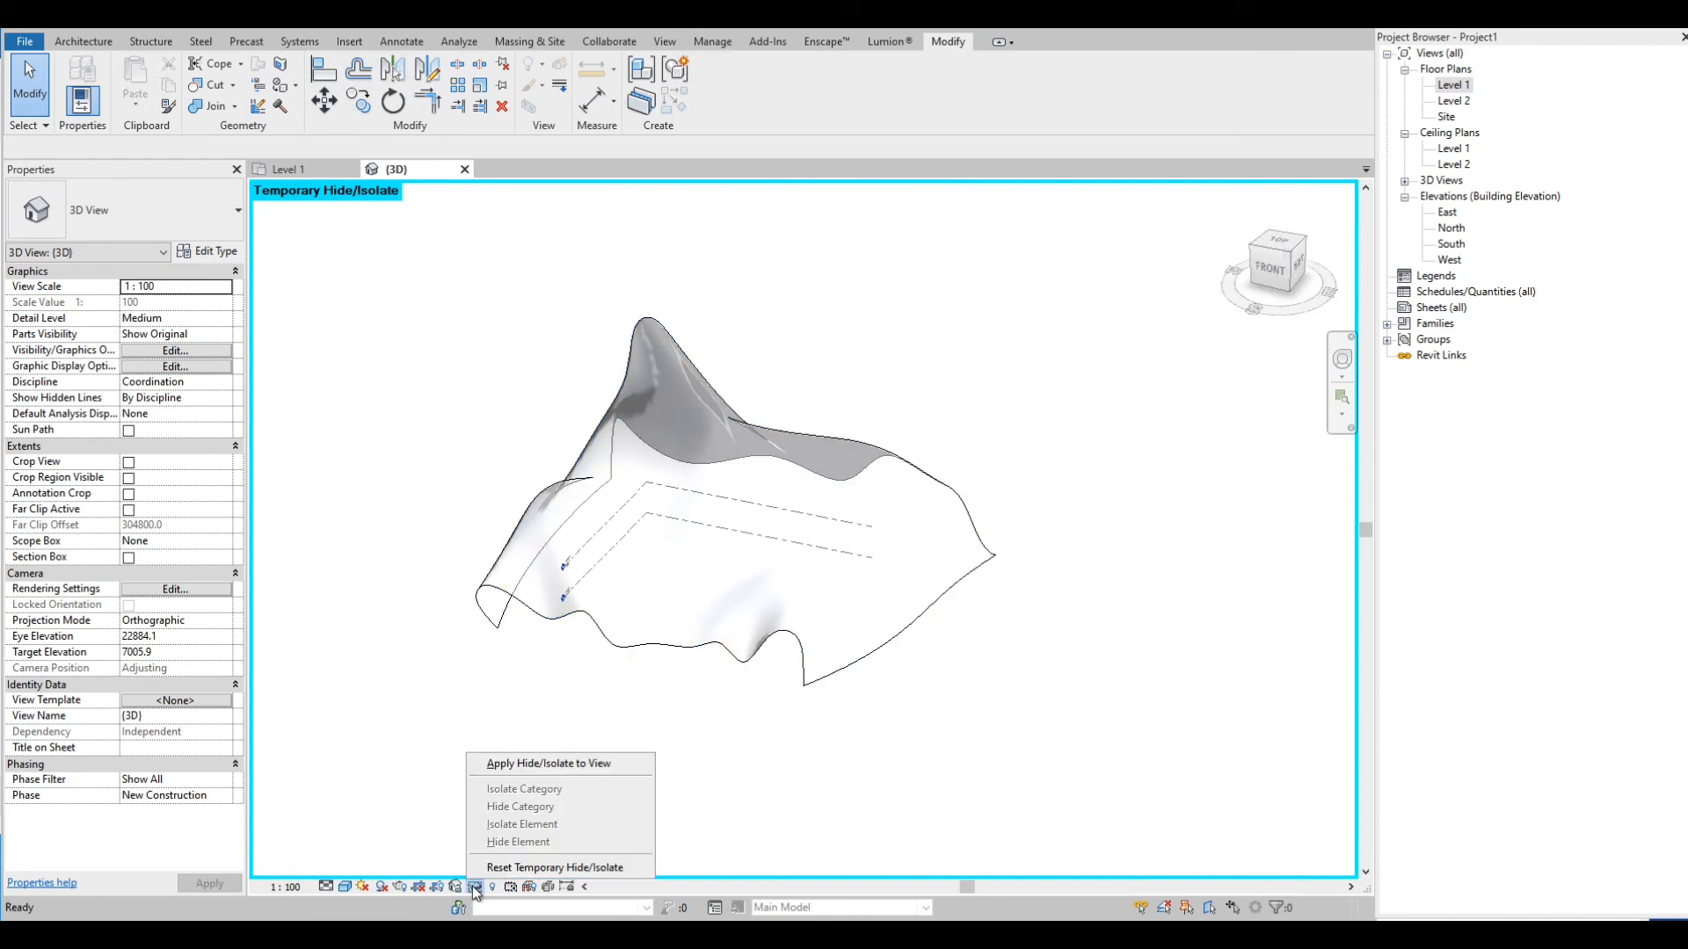
pyautogui.click(547, 869)
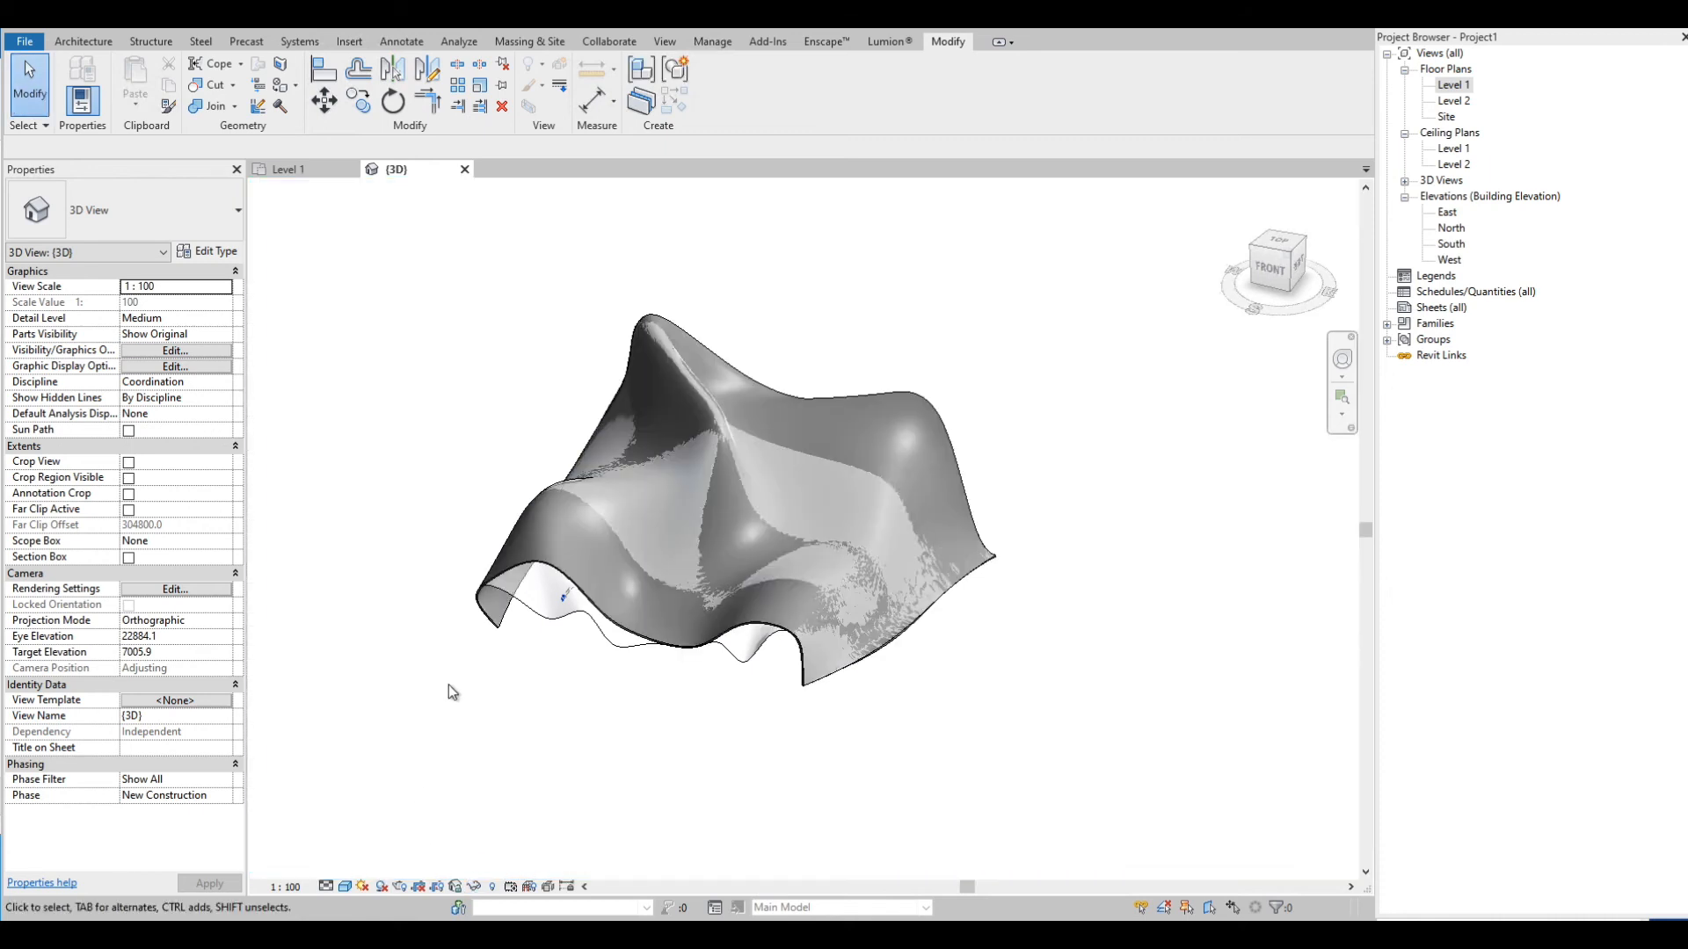
# Update the Basic Wall Generic - 200mm to the reshaped mass face
pyautogui.scroll(4, 615, 563)
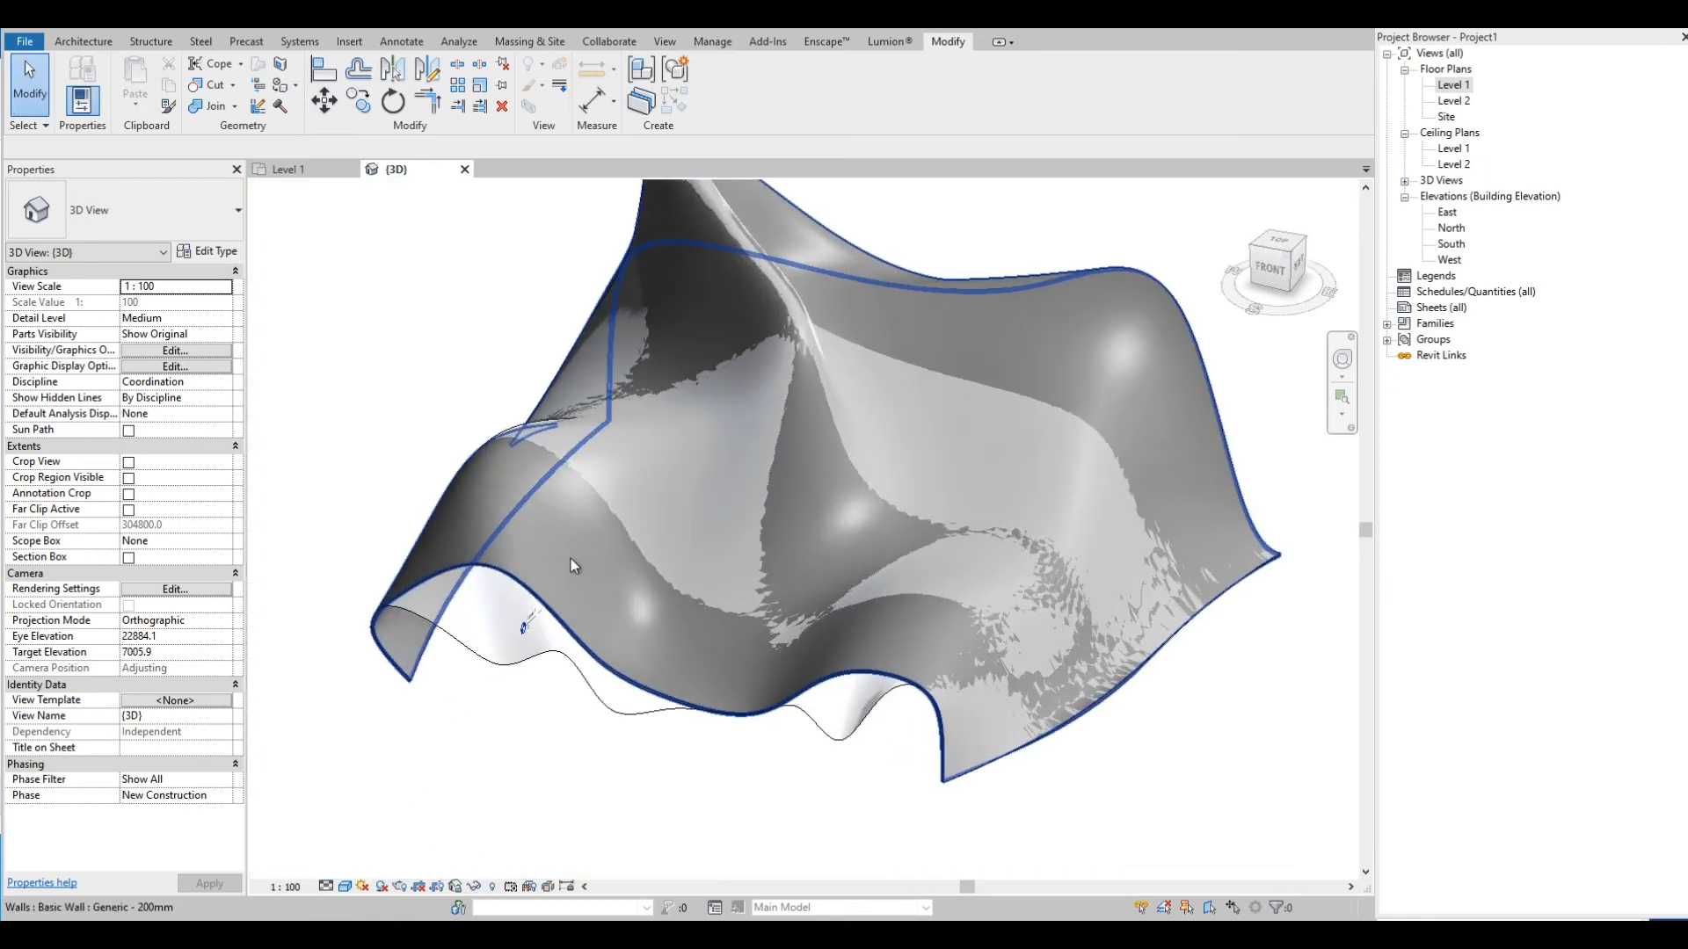
pyautogui.click(513, 573)
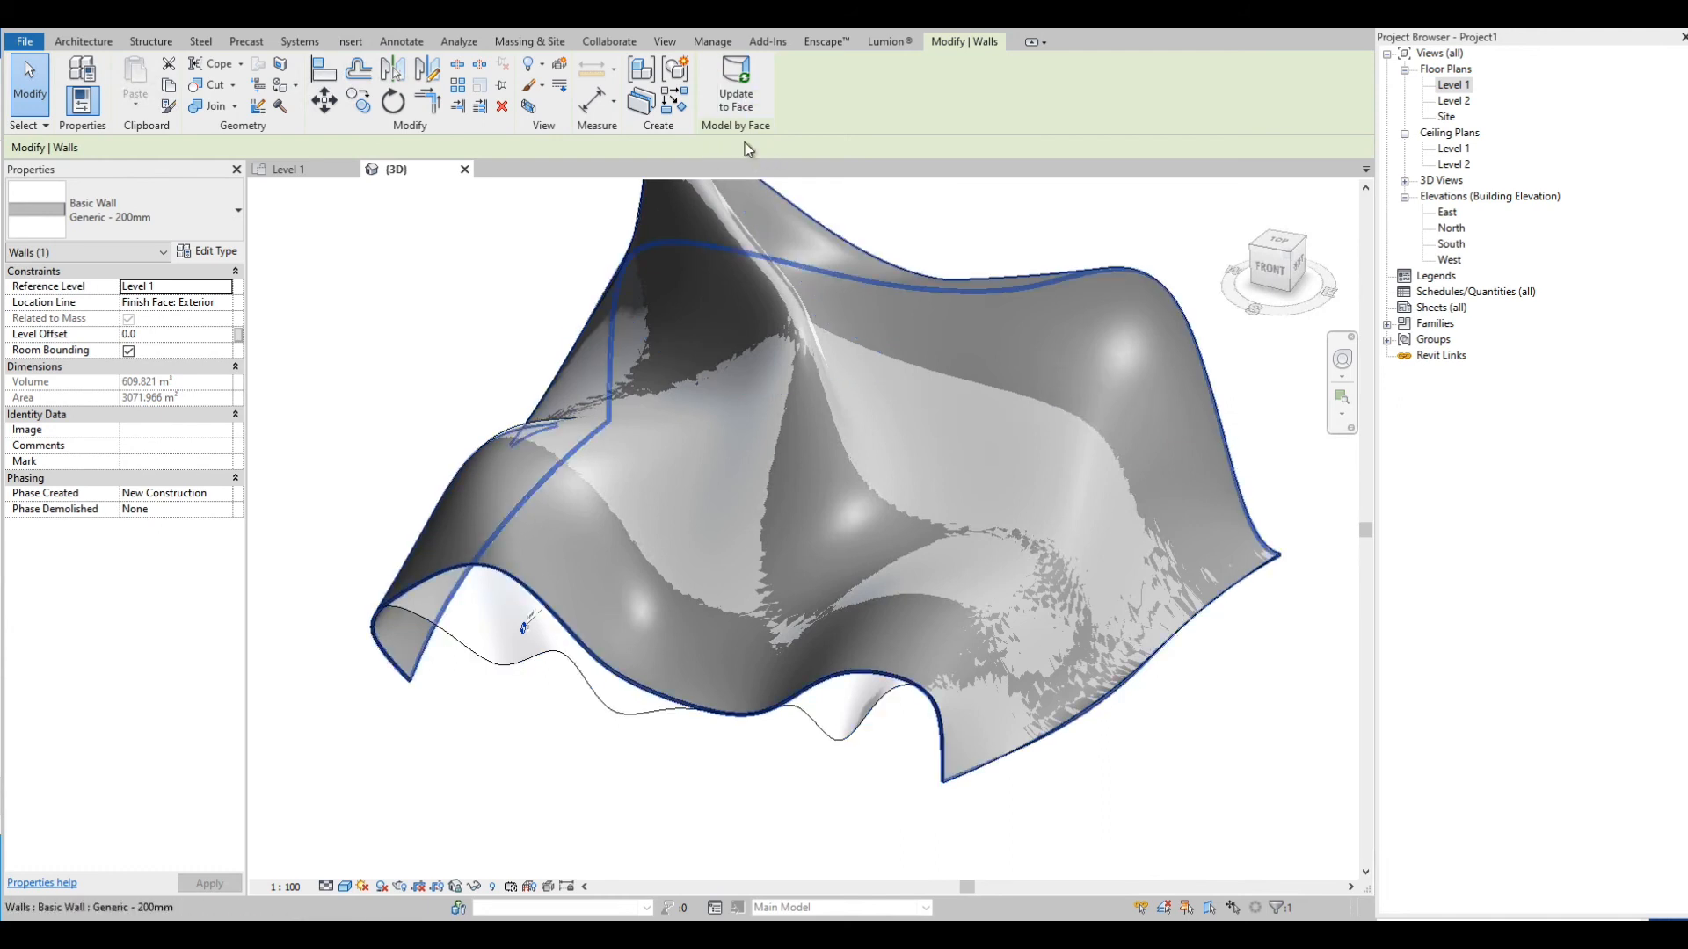
pyautogui.click(737, 81)
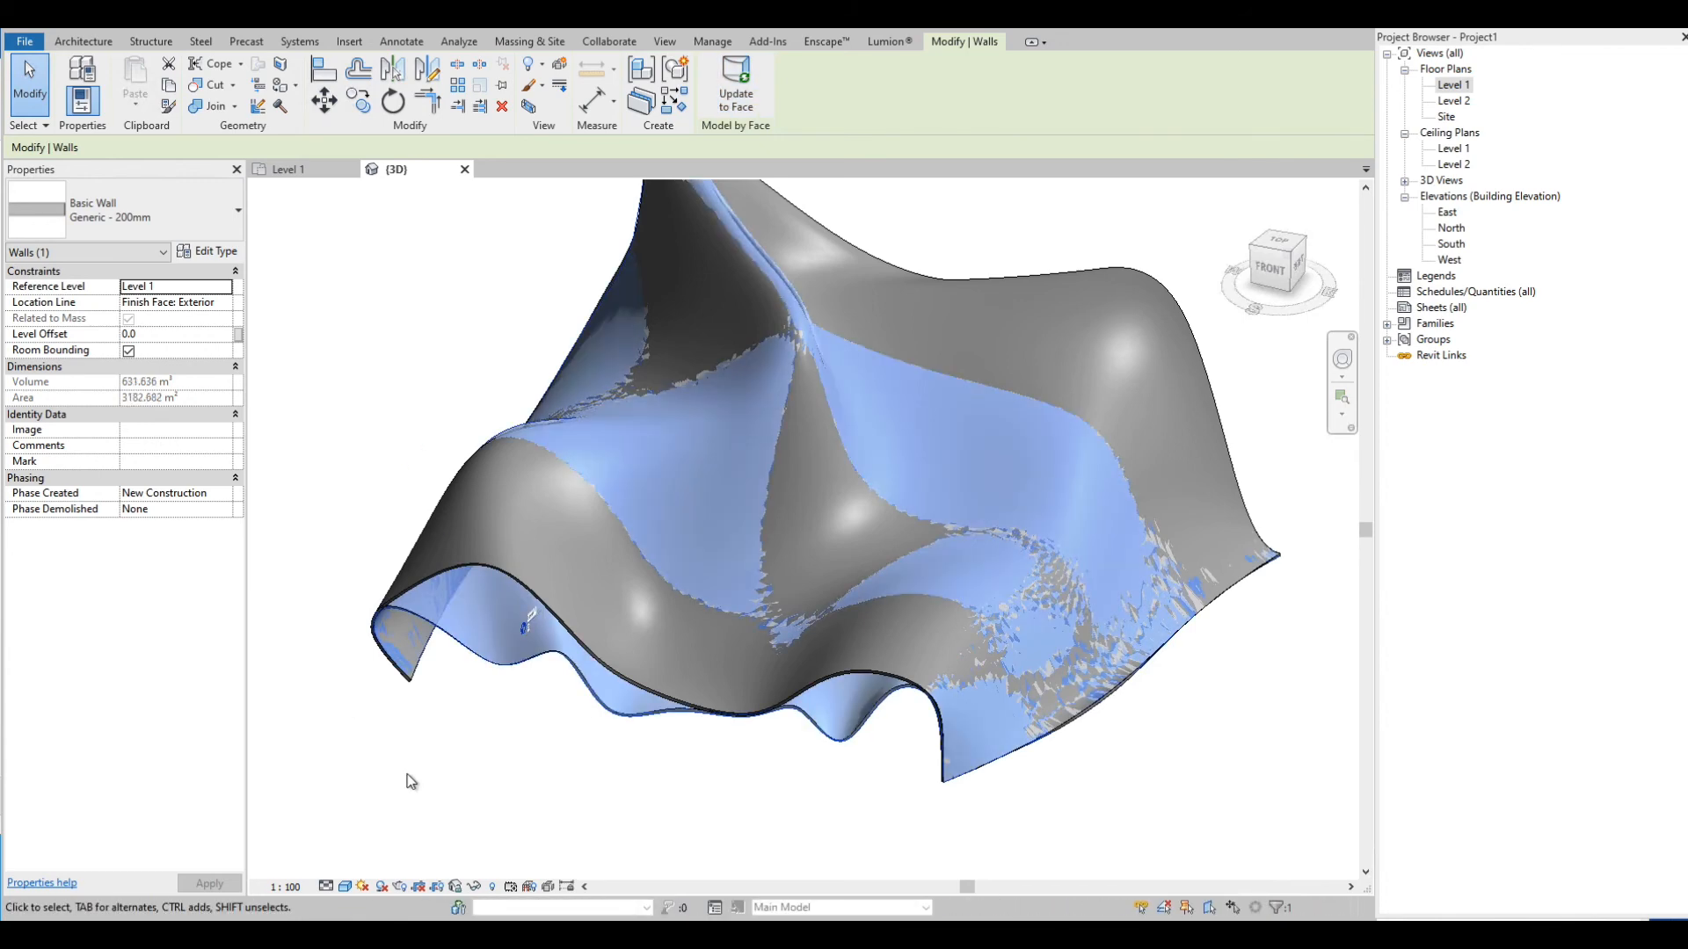
# Examine the updated wall along its front wavy edge by selecting it there and clearing the selection
pyautogui.scroll(-2, 496, 751)
pyautogui.click(483, 710)
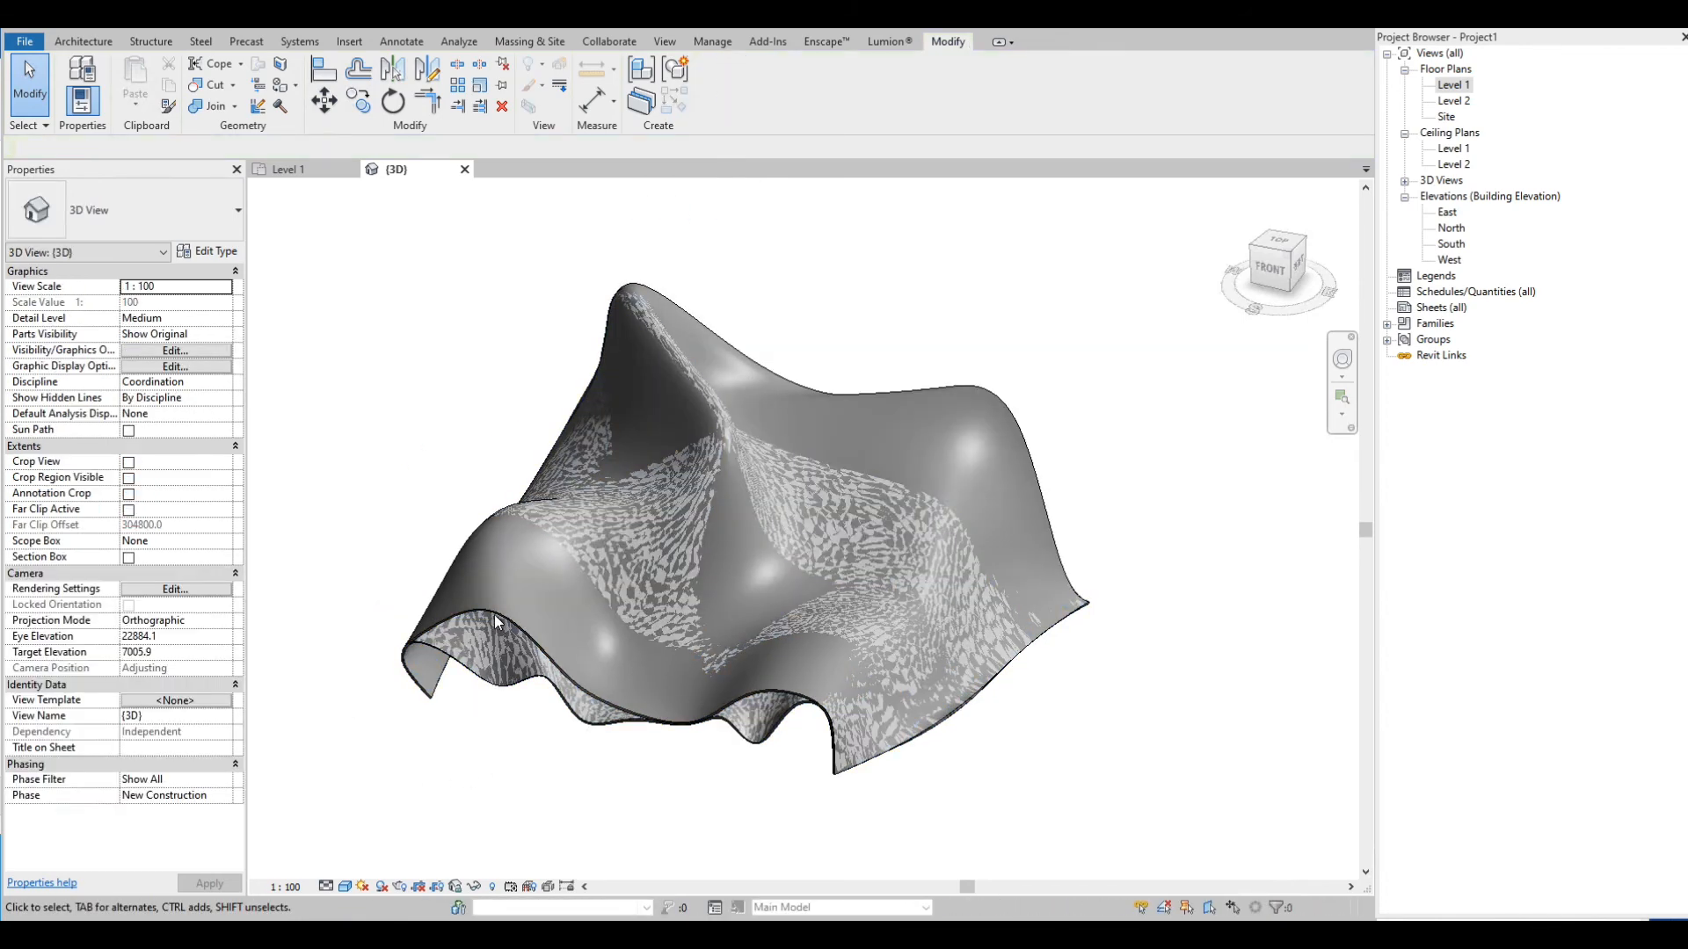
pyautogui.scroll(3, 496, 621)
pyautogui.click(464, 551)
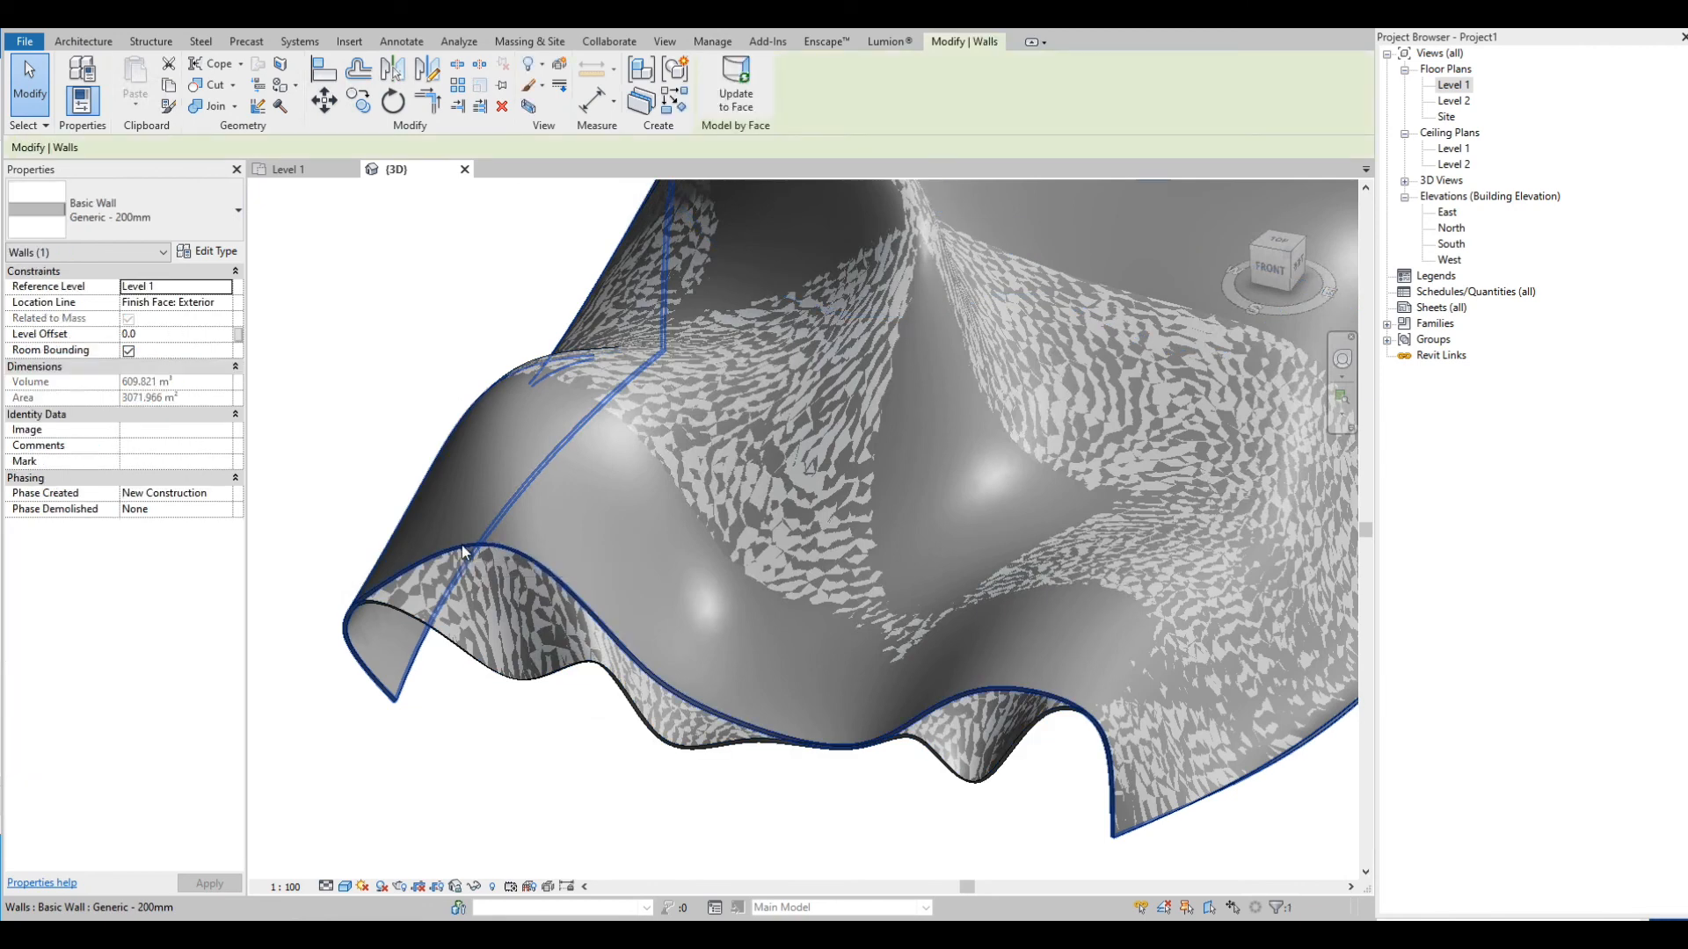
pyautogui.click(481, 741)
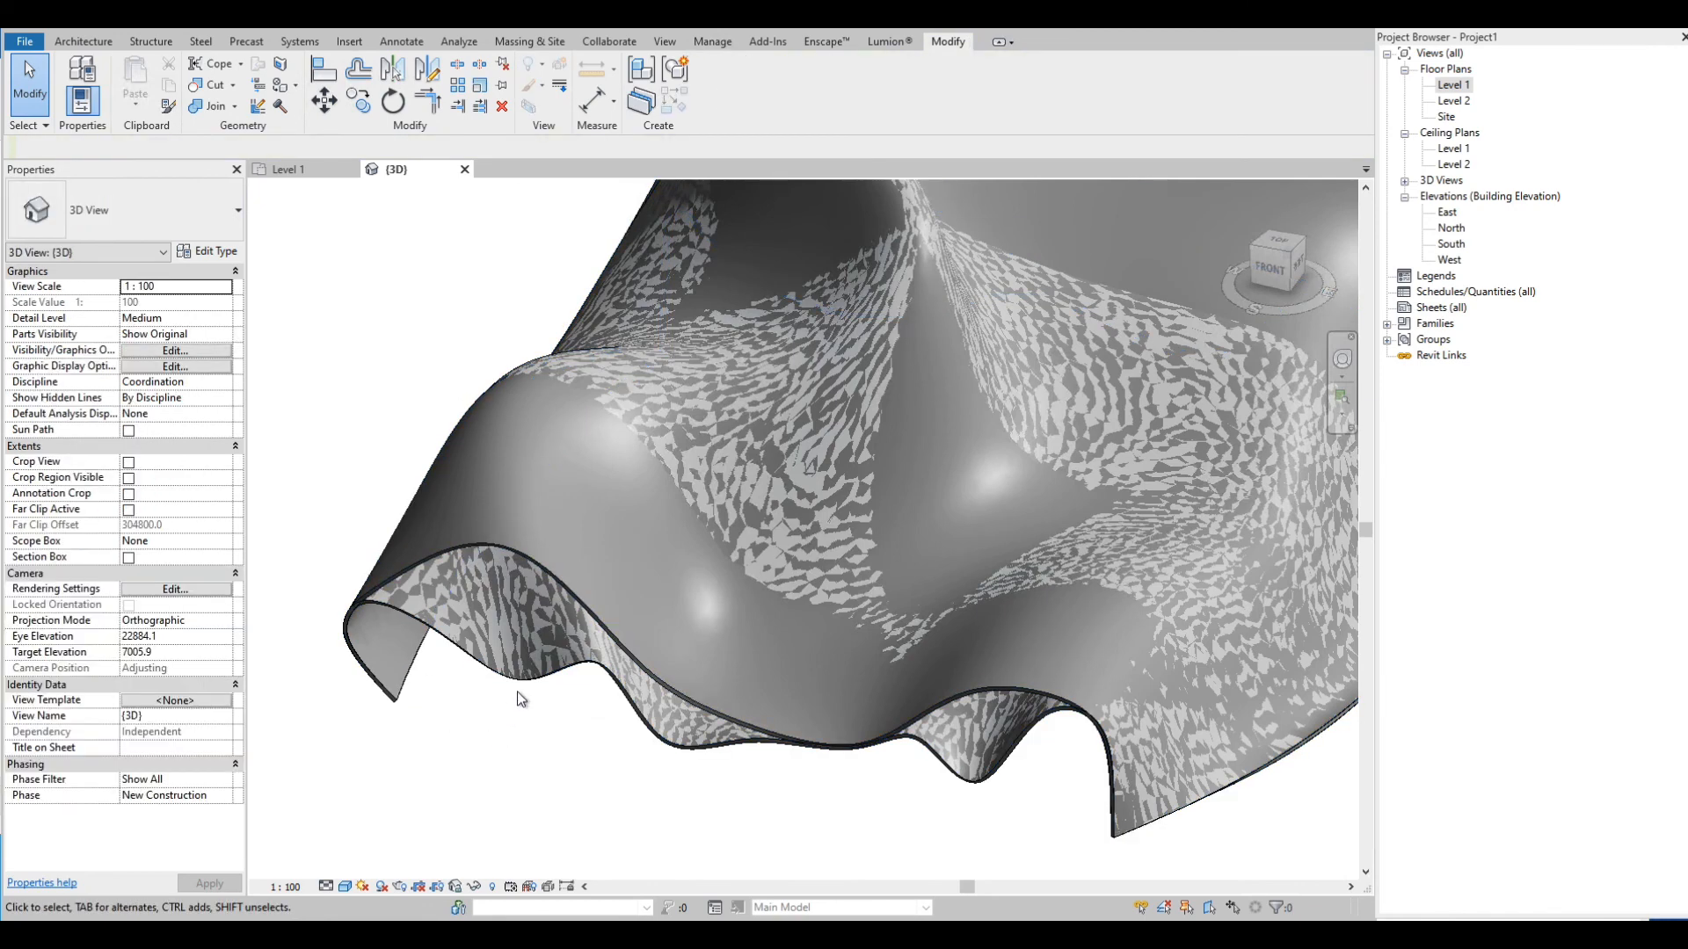
# Select all the overlapping walls together, check the selection by category with Filter, and clear the selection
pyautogui.scroll(-3, 692, 714)
pyautogui.moveTo(899, 327); pyautogui.dragTo(898, 329)
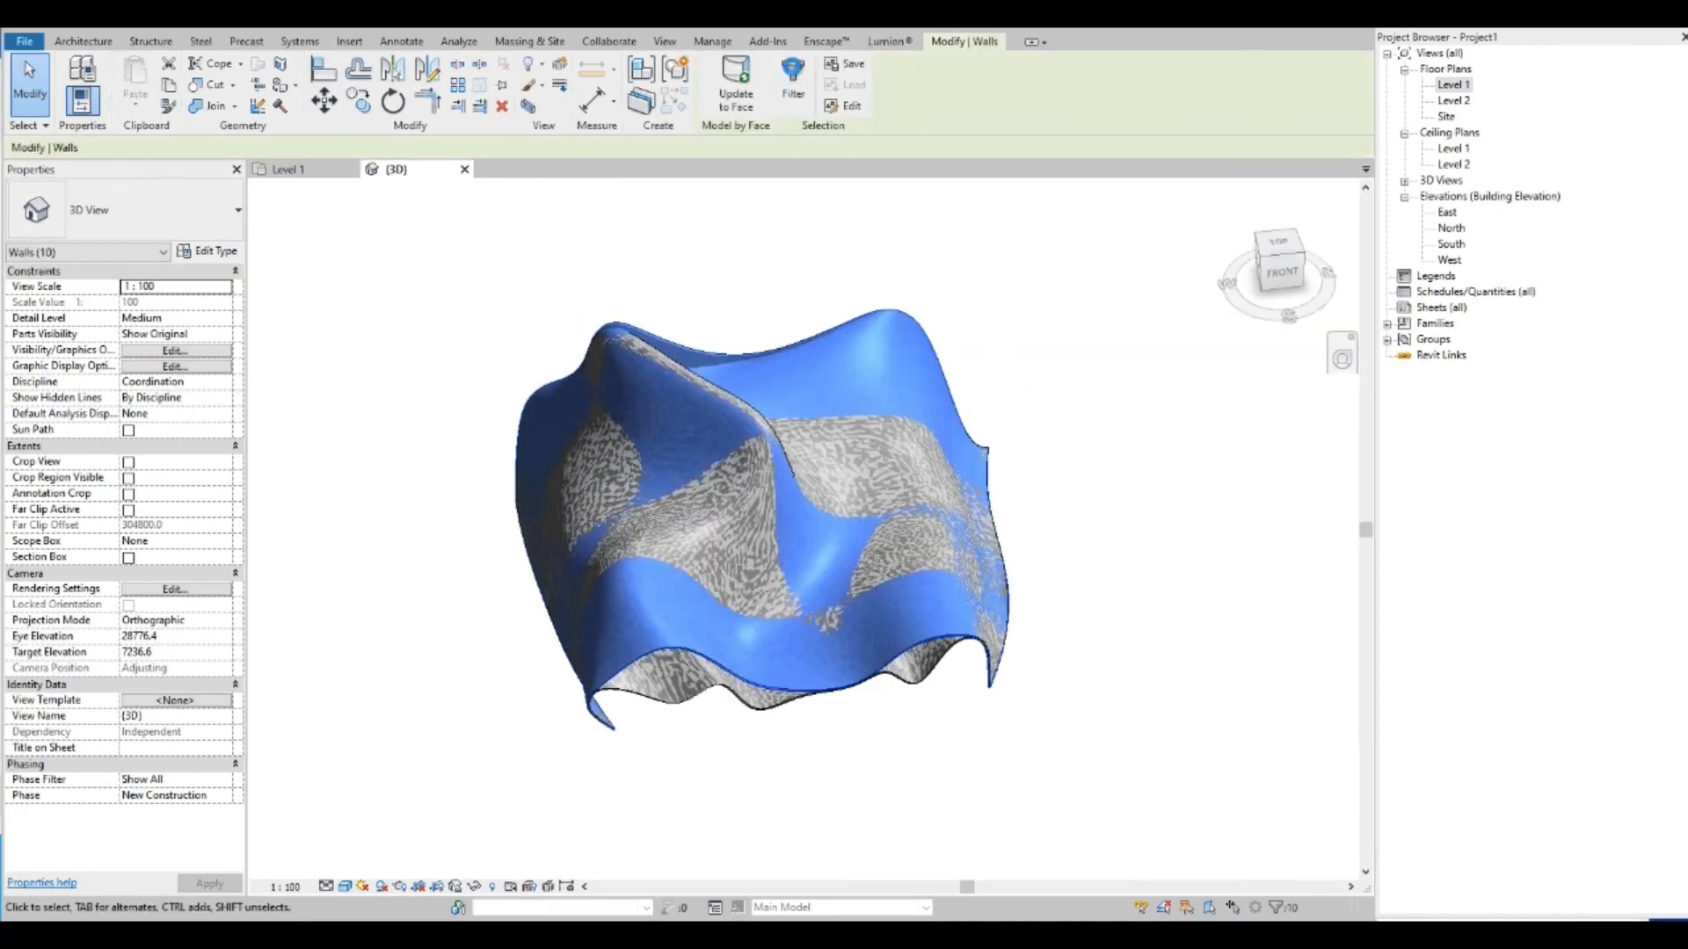
pyautogui.click(793, 80)
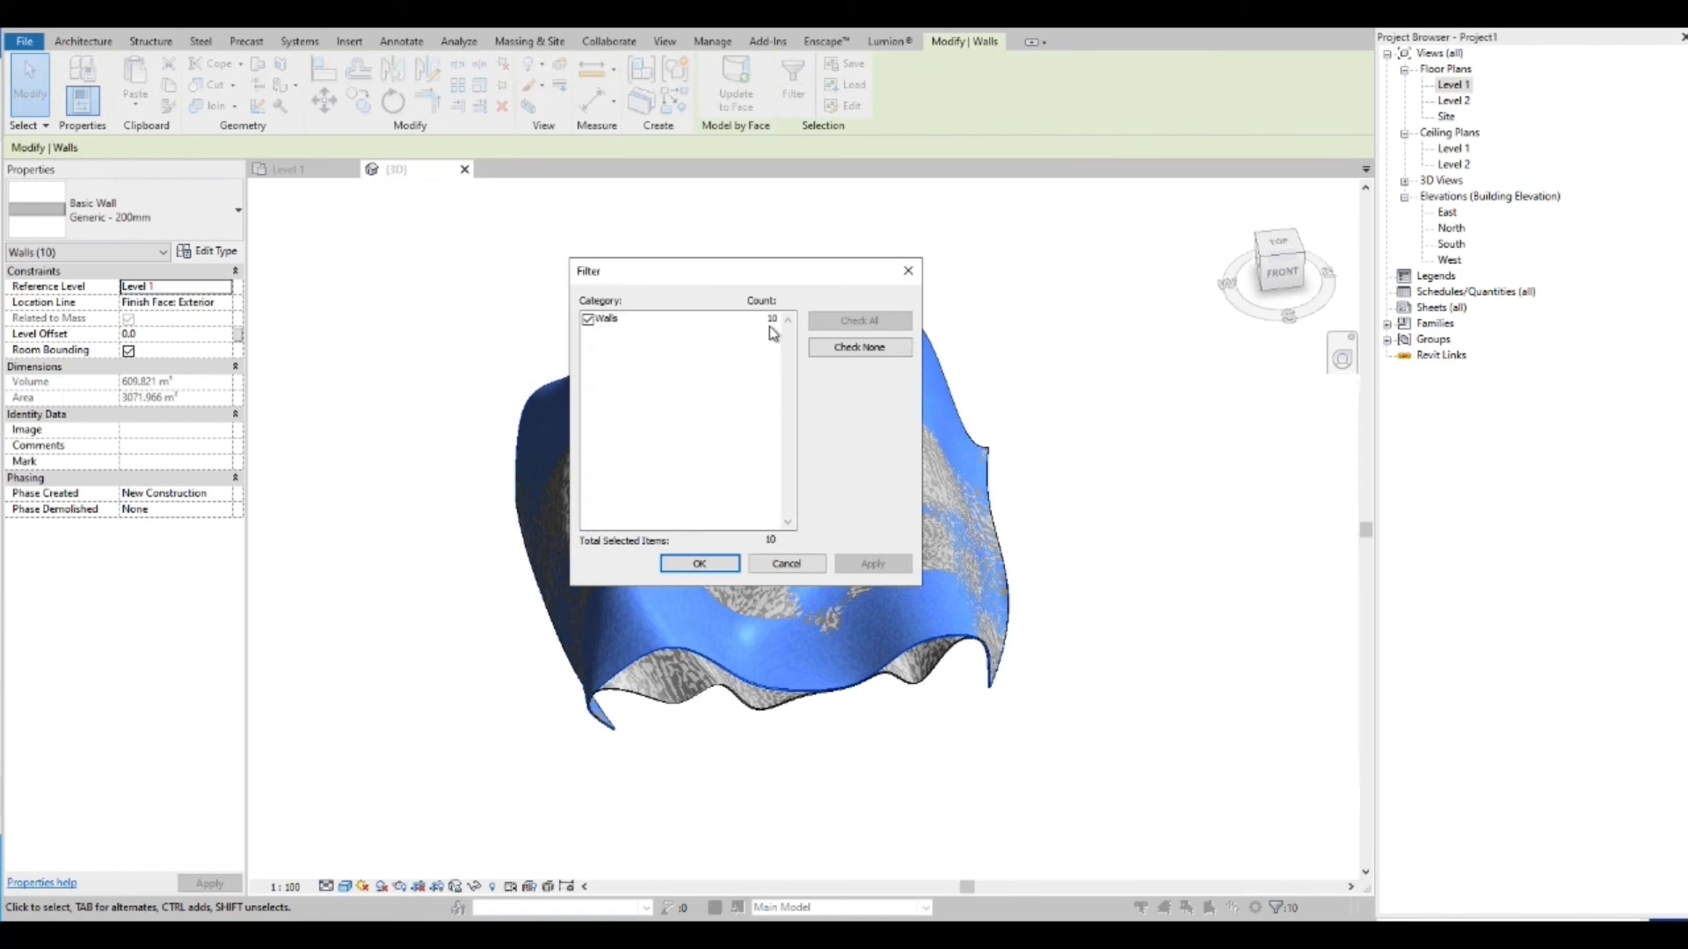
pyautogui.click(700, 563)
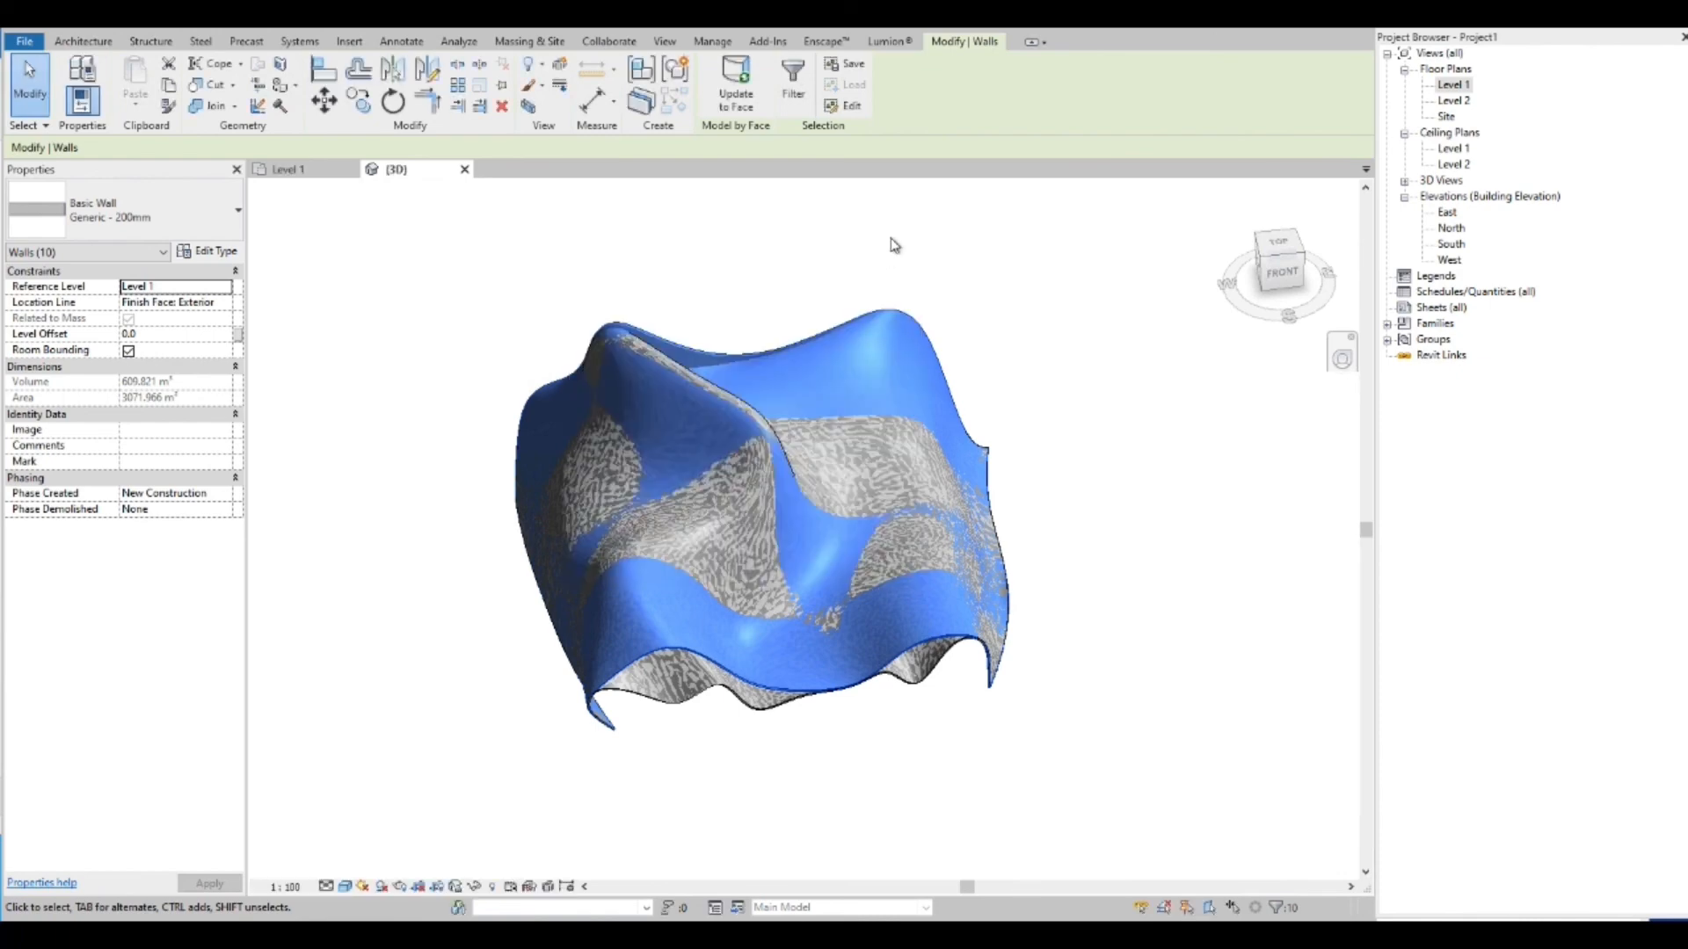
pyautogui.click(874, 281)
# Examine the wavy wall surface from several angles, both close up and from farther away
pyautogui.scroll(-3, 498, 370)
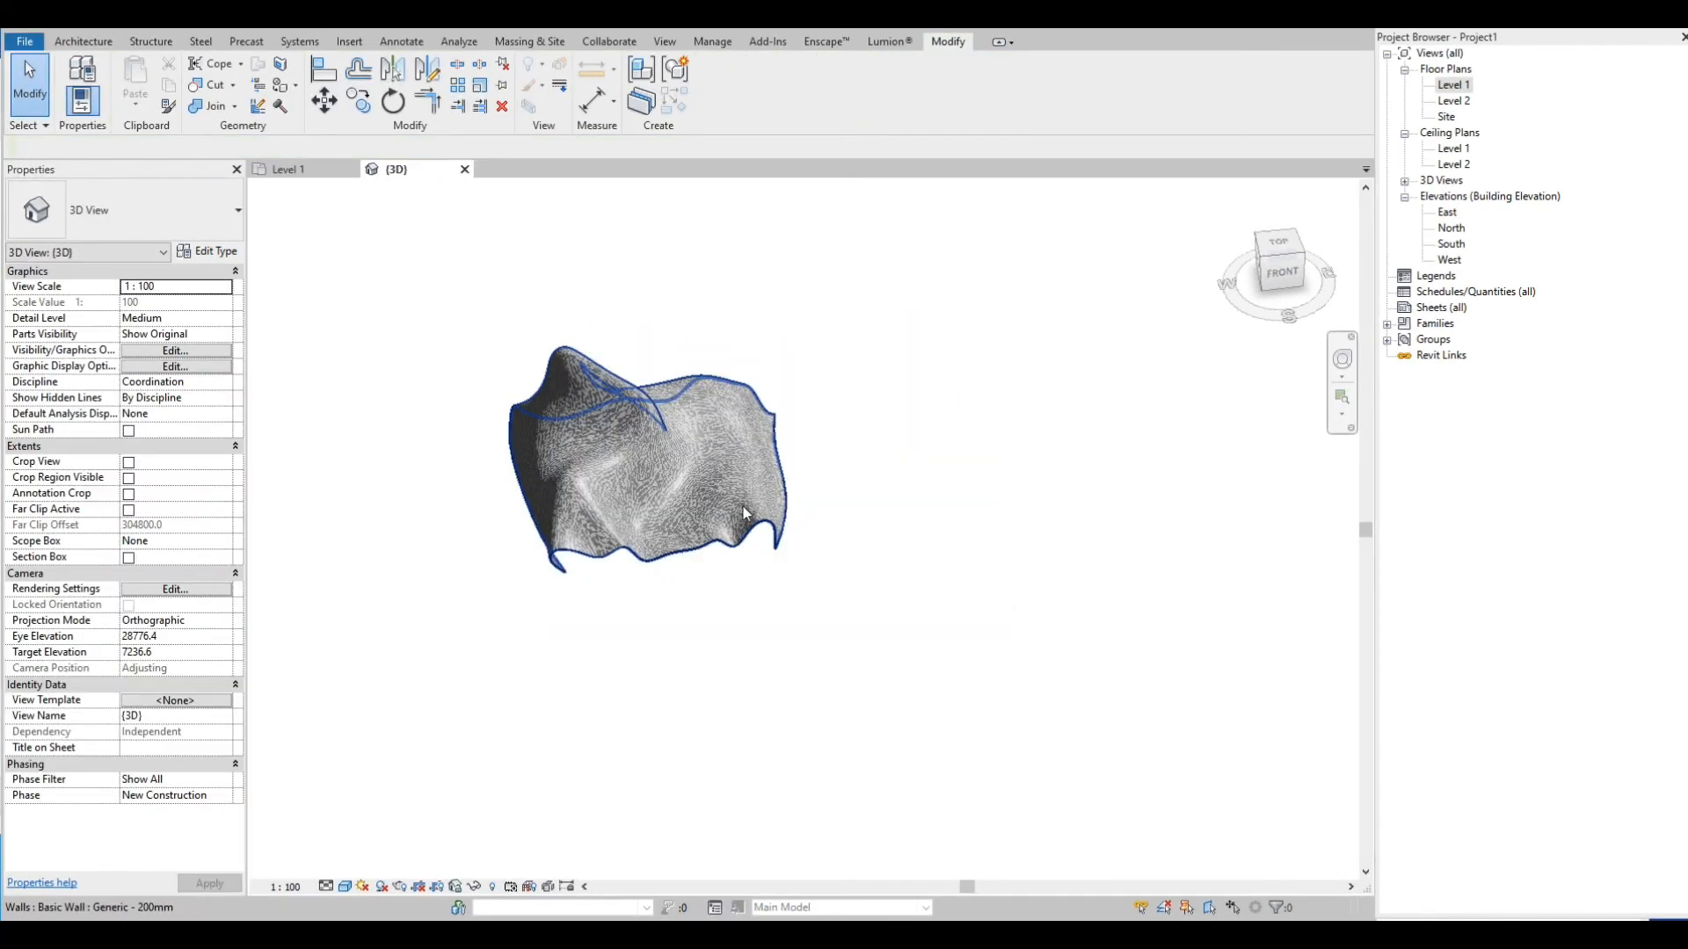
pyautogui.scroll(2, 648, 343)
pyautogui.keyDown('shift'); pyautogui.moveTo(987, 595); pyautogui.dragTo(831, 580, button='middle'); pyautogui.keyUp('shift')
pyautogui.scroll(-3, 717, 752)
pyautogui.scroll(4, 841, 457)
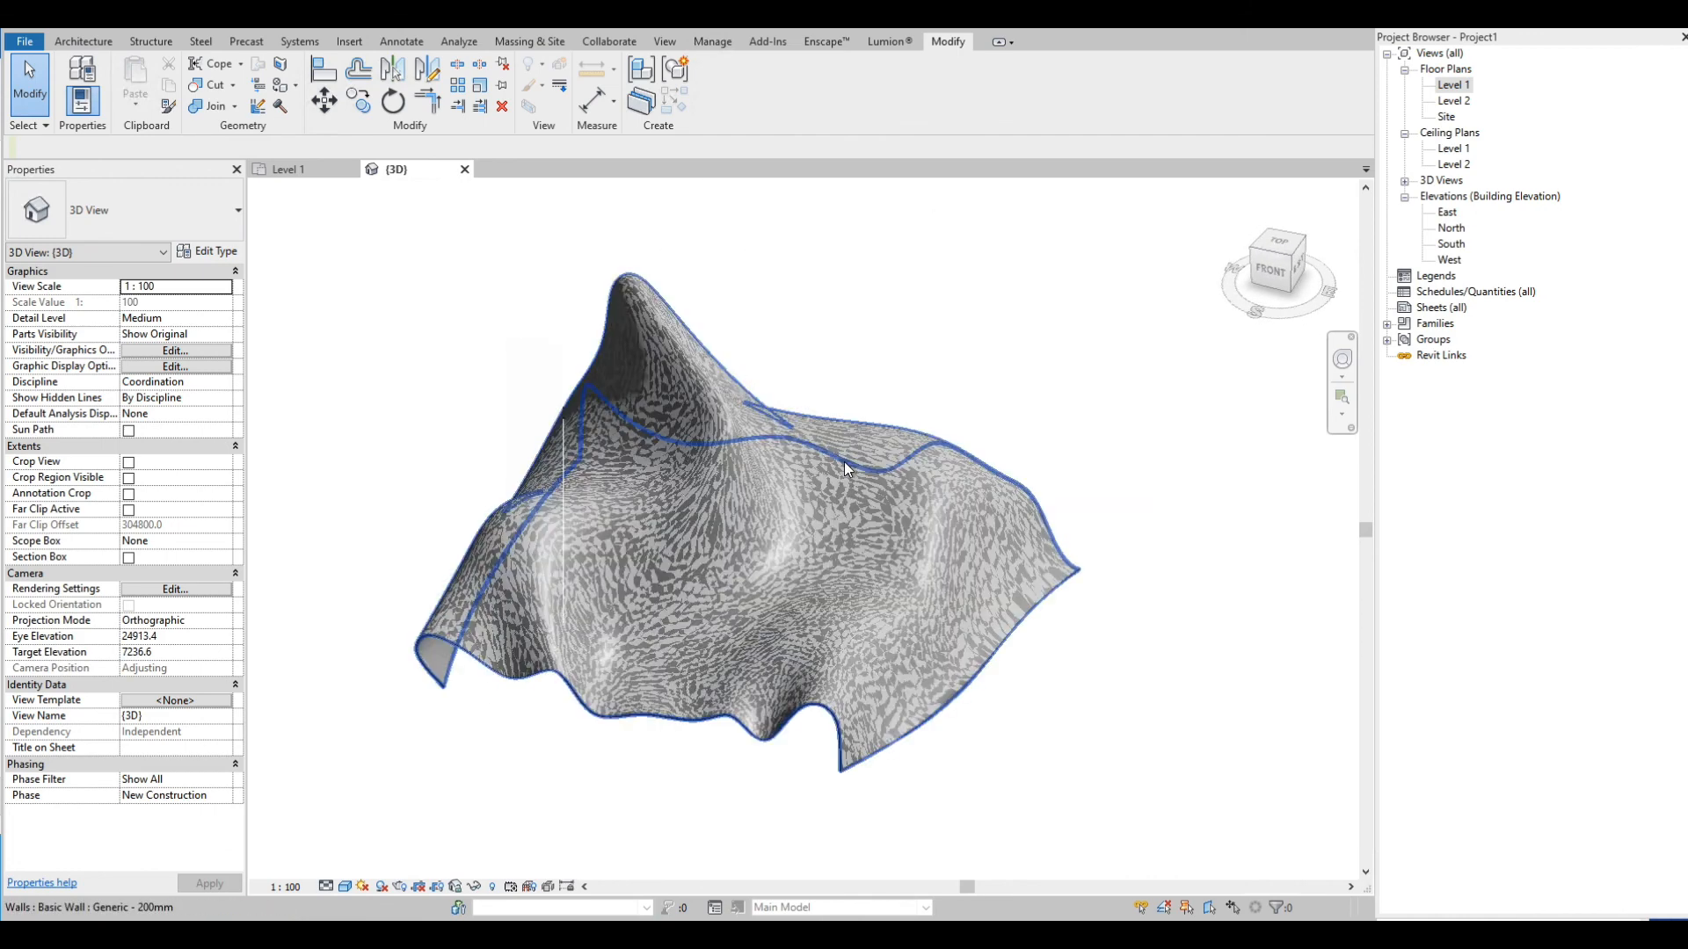
pyautogui.scroll(3, 844, 461)
pyautogui.scroll(-4, 925, 476)
pyautogui.scroll(1, 833, 535)
pyautogui.keyDown('shift'); pyautogui.moveTo(755, 620); pyautogui.dragTo(705, 713, button='middle'); pyautogui.keyUp('shift')
pyautogui.scroll(-3, 704, 712)
pyautogui.keyDown('shift'); pyautogui.moveTo(972, 388); pyautogui.dragTo(896, 573, button='middle'); pyautogui.keyUp('shift')
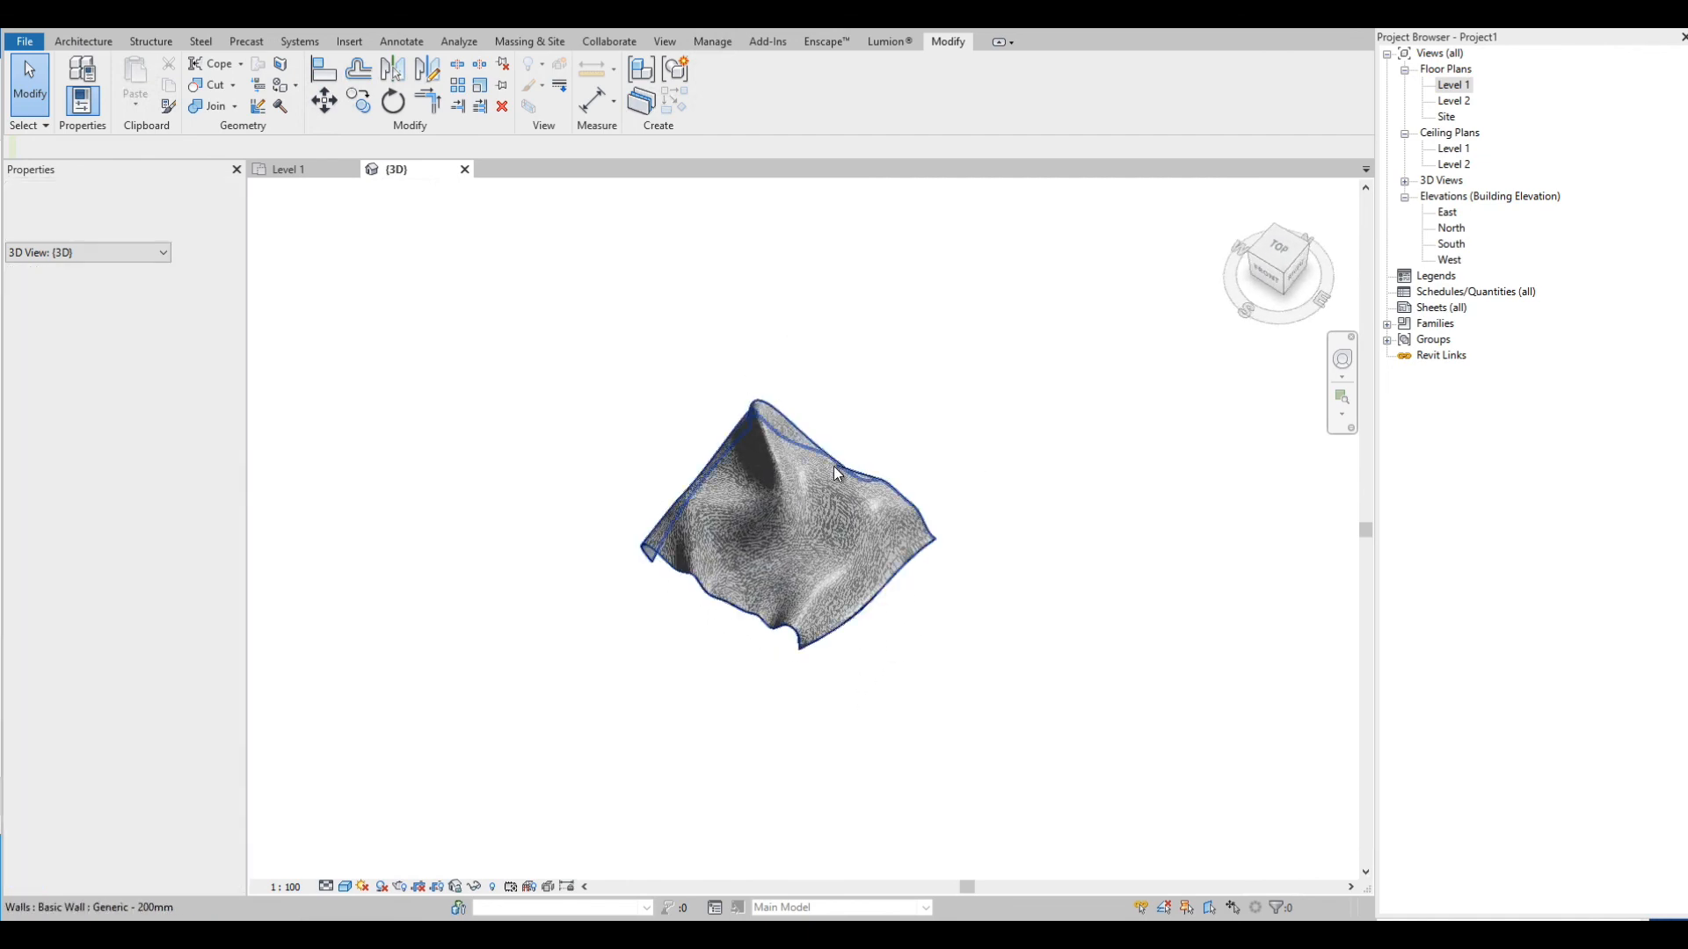
pyautogui.scroll(2, 830, 457)
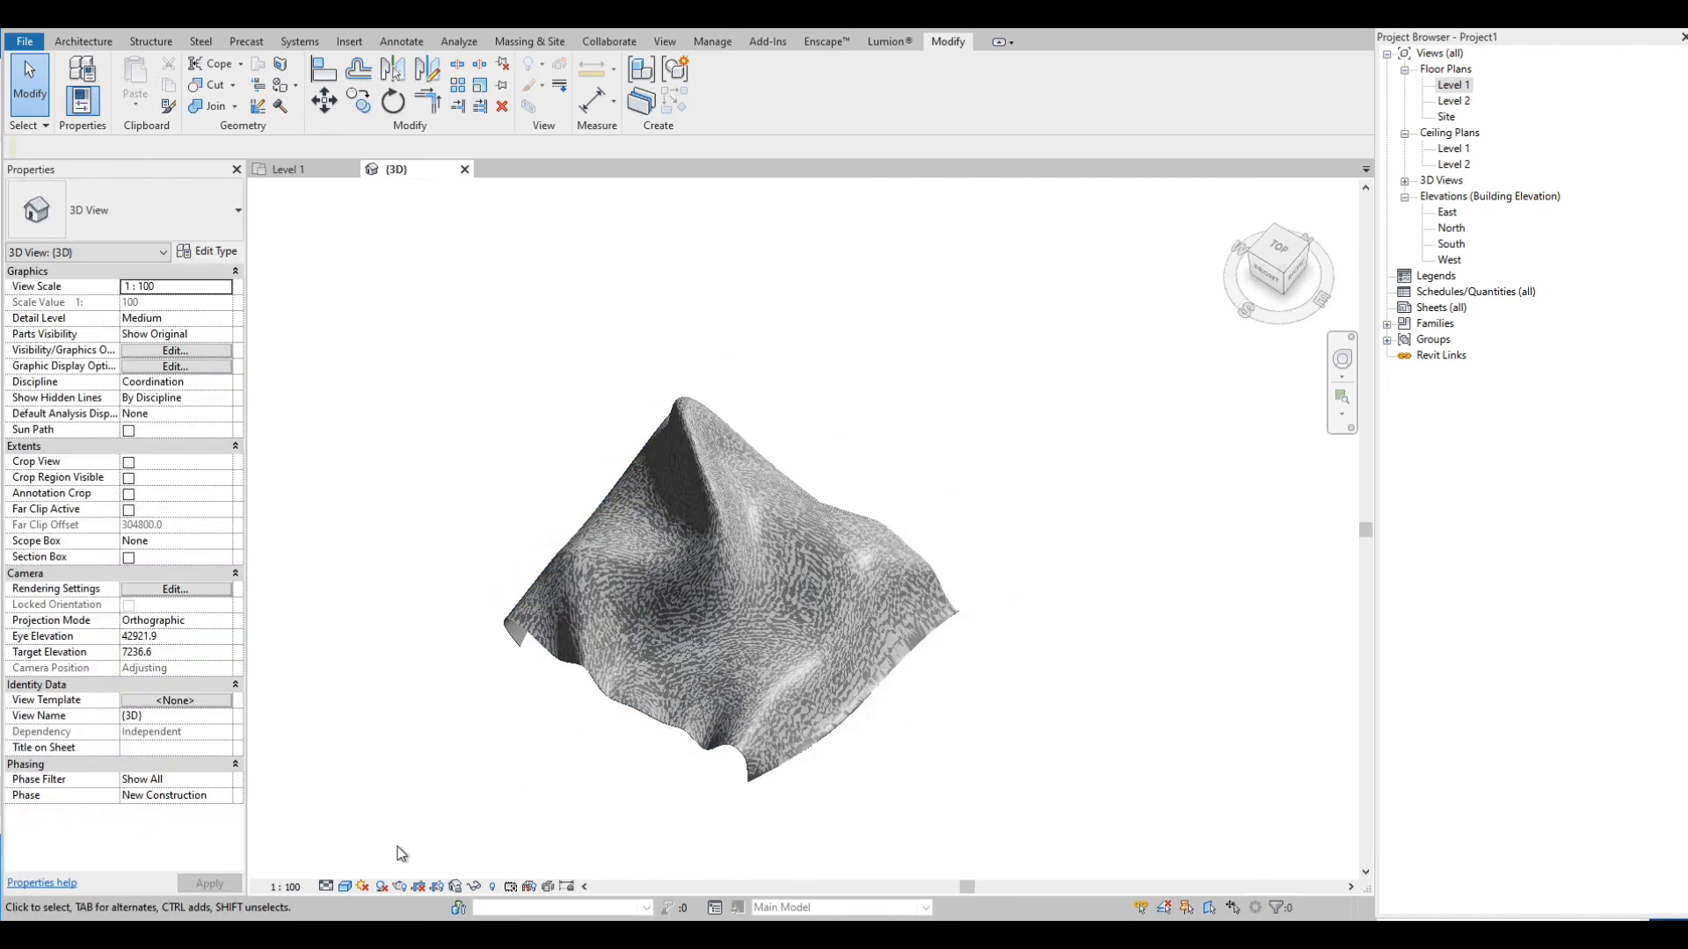
pyautogui.scroll(1, 466, 758)
pyautogui.keyDown('shift'); pyautogui.moveTo(433, 742); pyautogui.dragTo(457, 754, button='middle'); pyautogui.keyUp('shift')
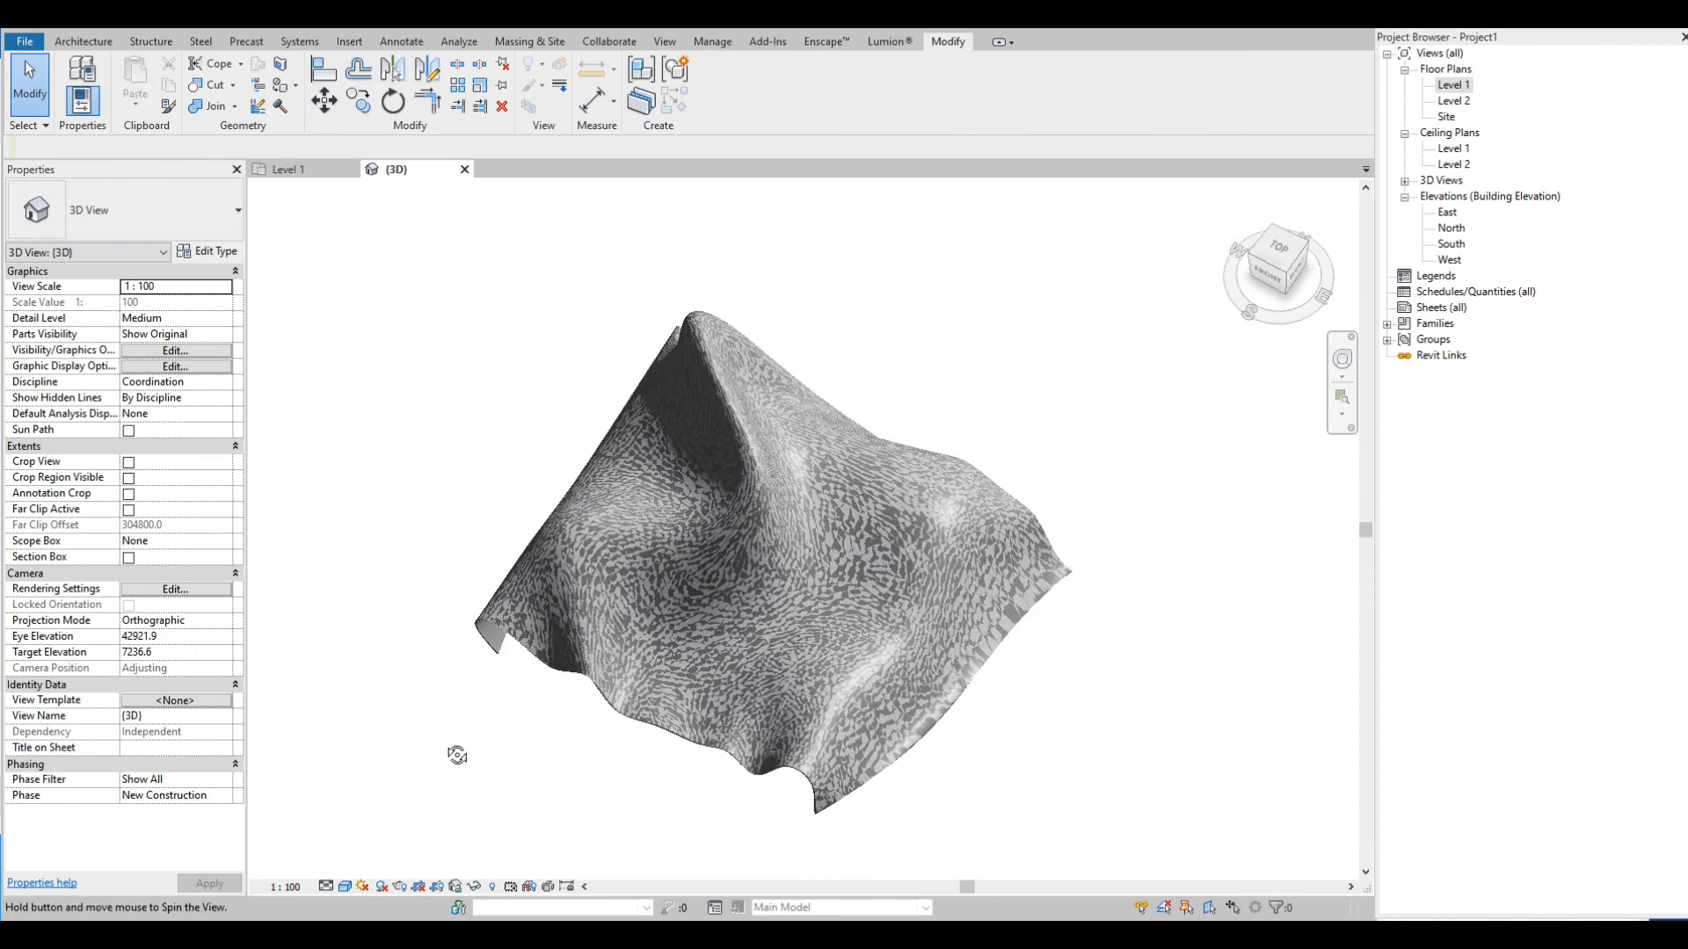
# Turn on shadows in the 3D view and check them around the base of the wavy wall
pyautogui.click(382, 886)
pyautogui.scroll(-5, 626, 487)
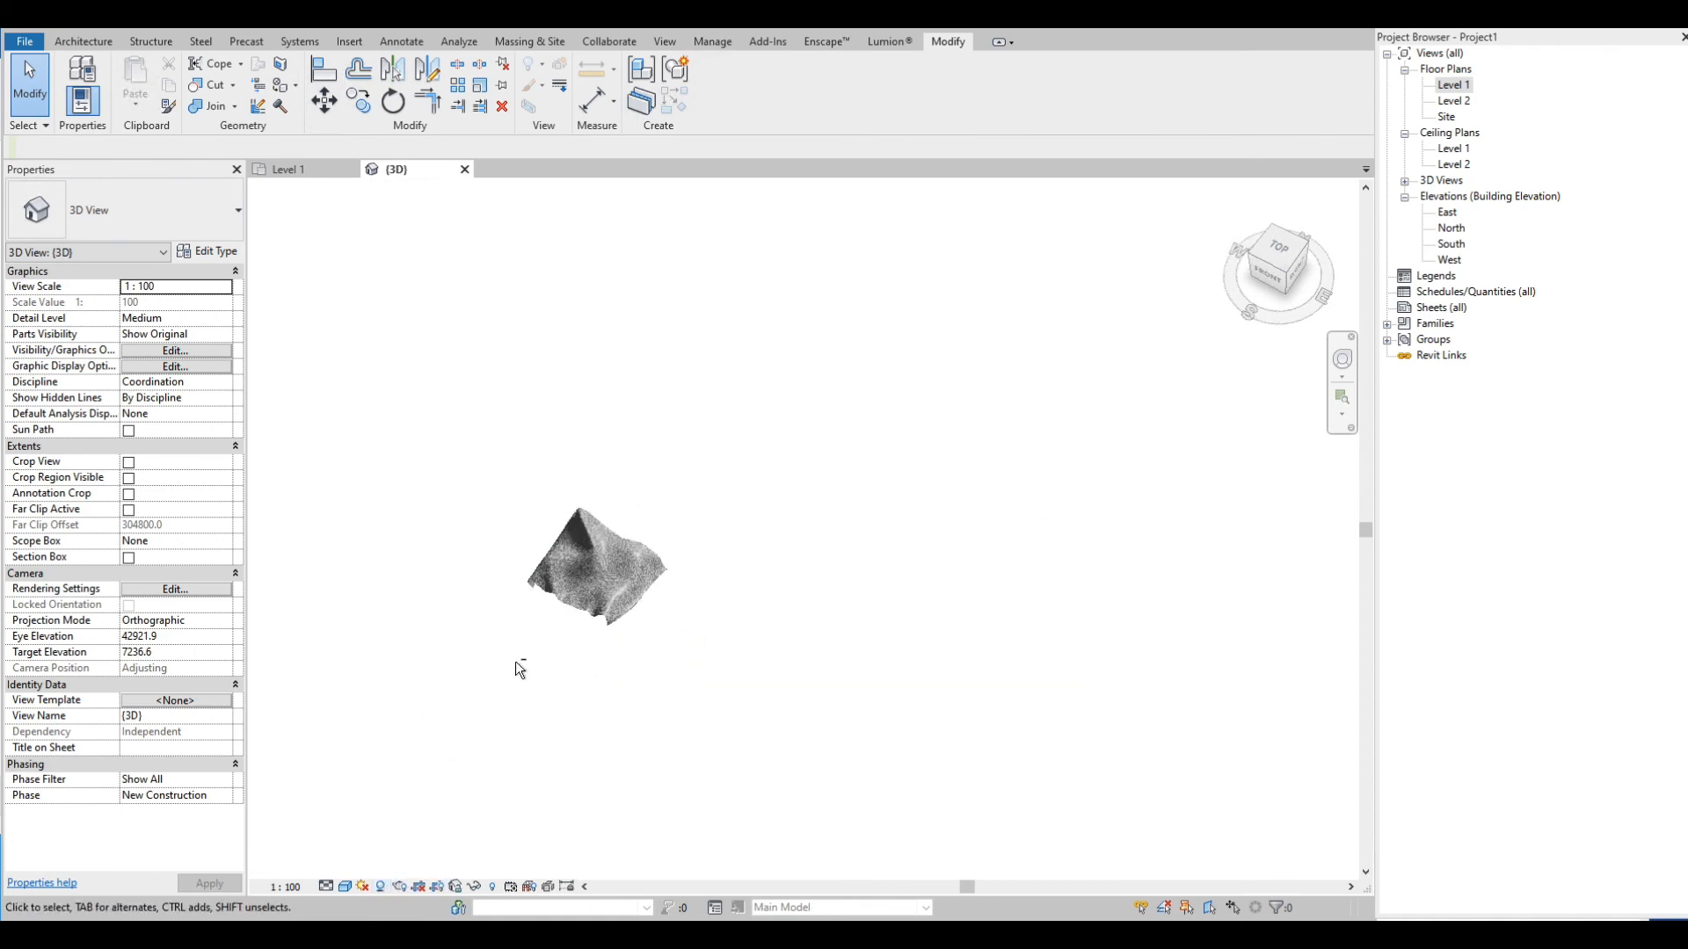
pyautogui.keyDown('shift'); pyautogui.moveTo(519, 668); pyautogui.dragTo(466, 606, button='middle'); pyautogui.keyUp('shift')
pyautogui.scroll(8, 466, 607)
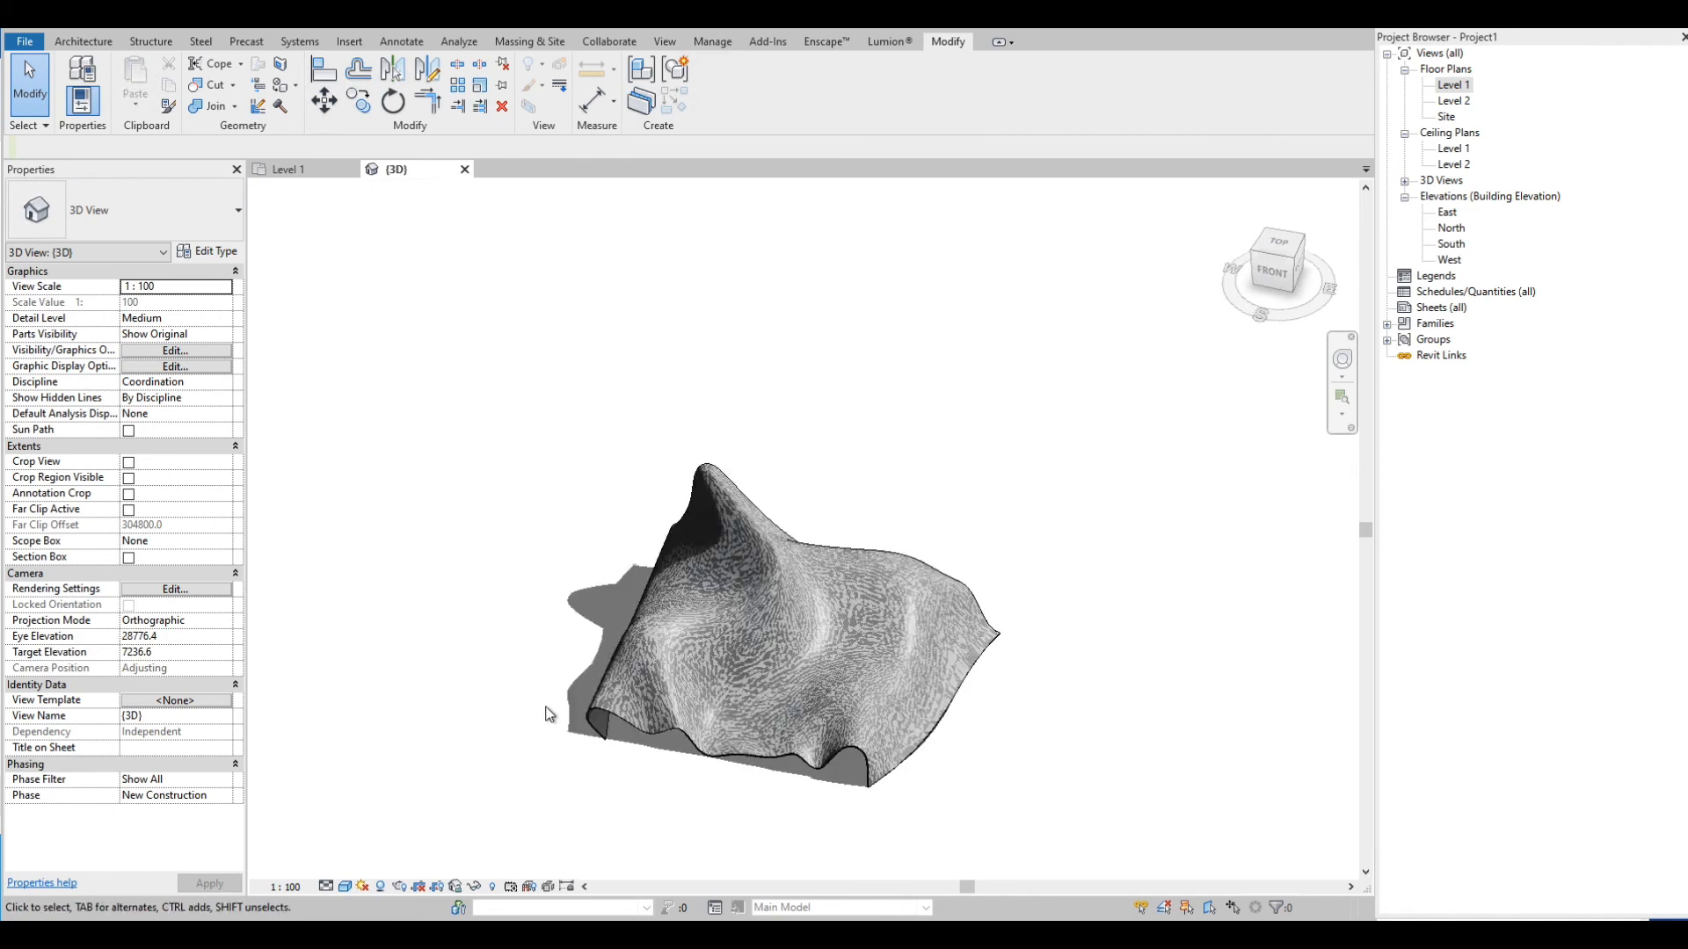
# Review the shaded wall from each of the four upper corner views, ending at the top-front-left corner
pyautogui.click(1252, 257)
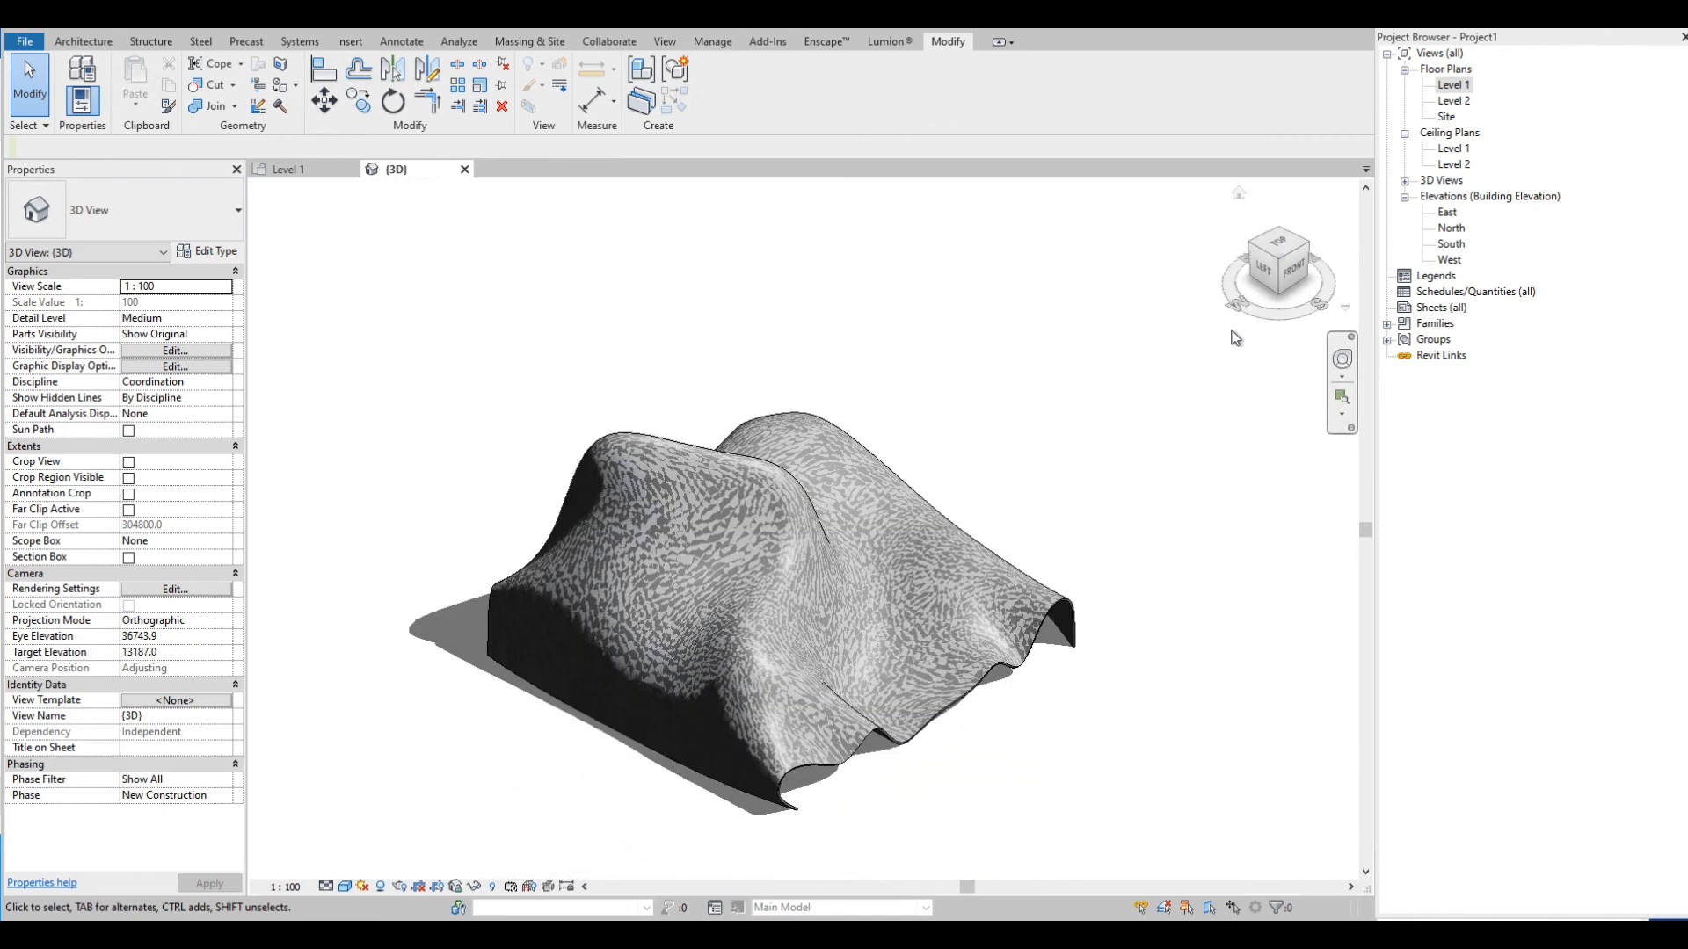
pyautogui.click(1250, 247)
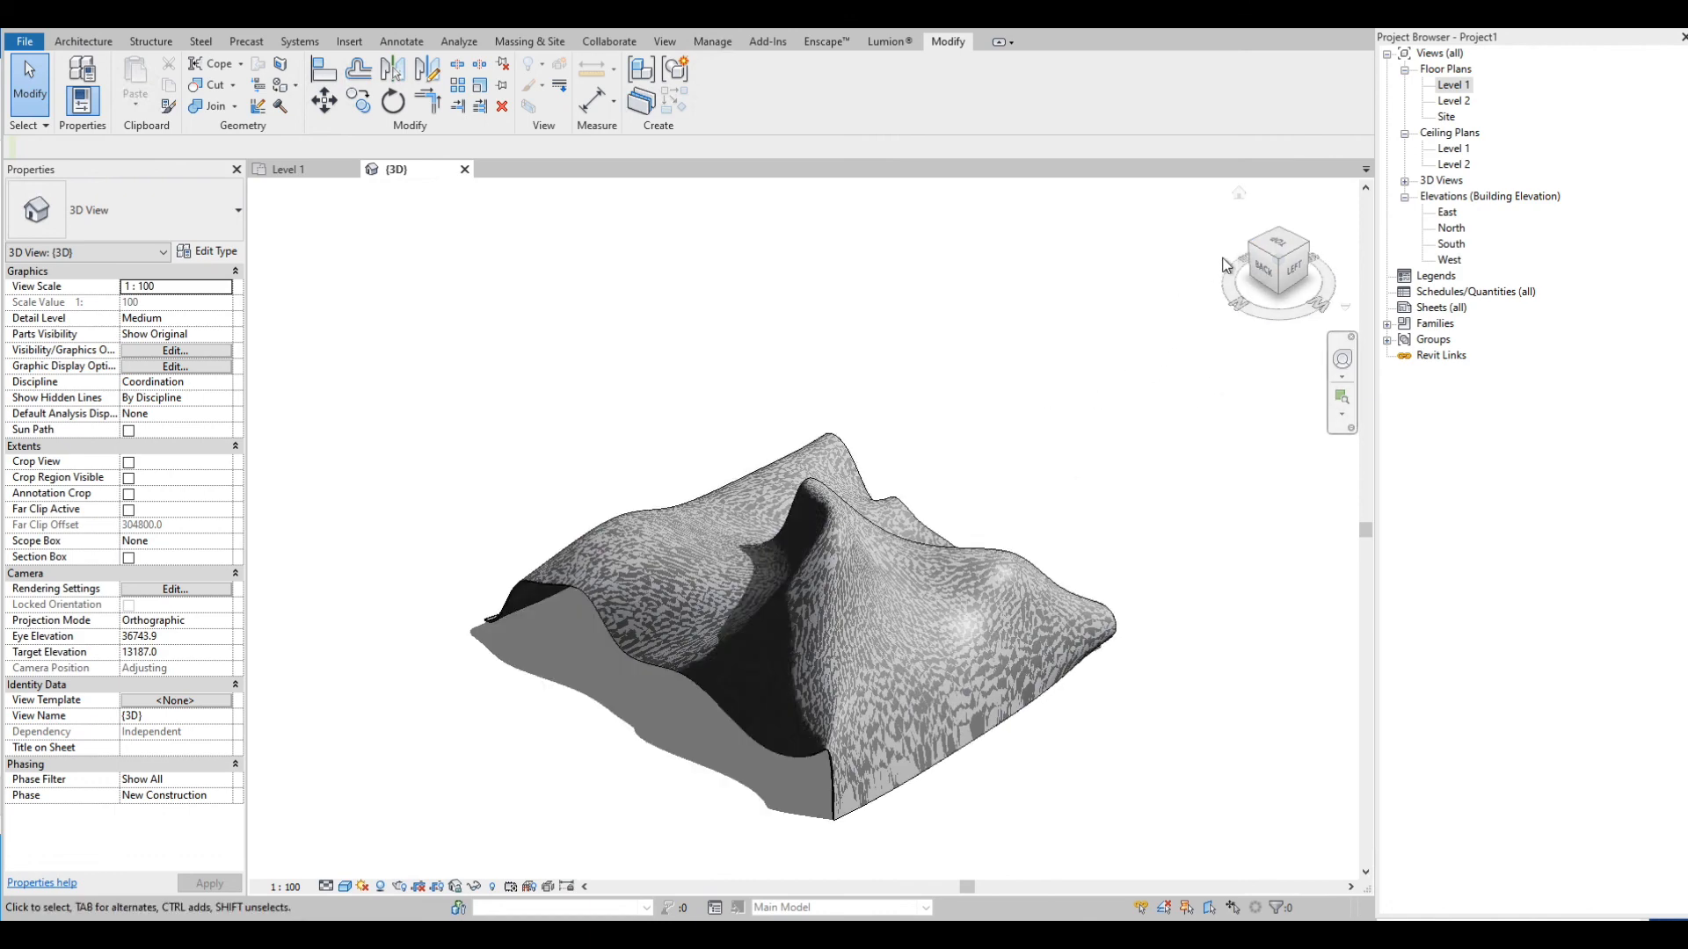
pyautogui.click(1251, 249)
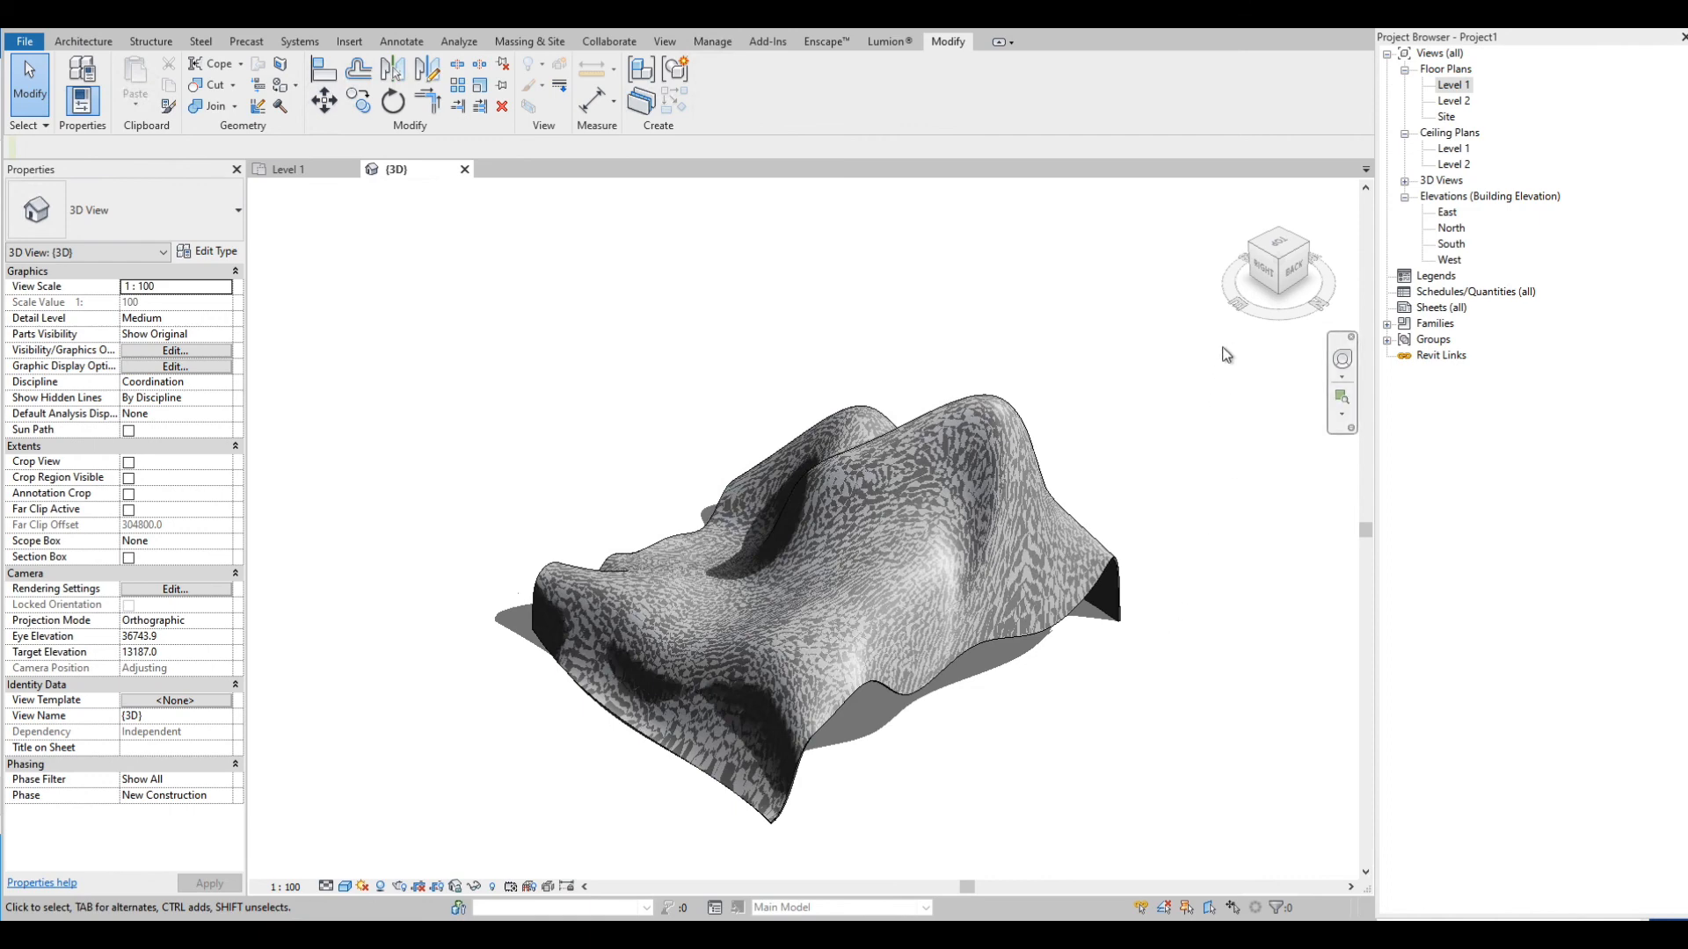
pyautogui.click(1251, 249)
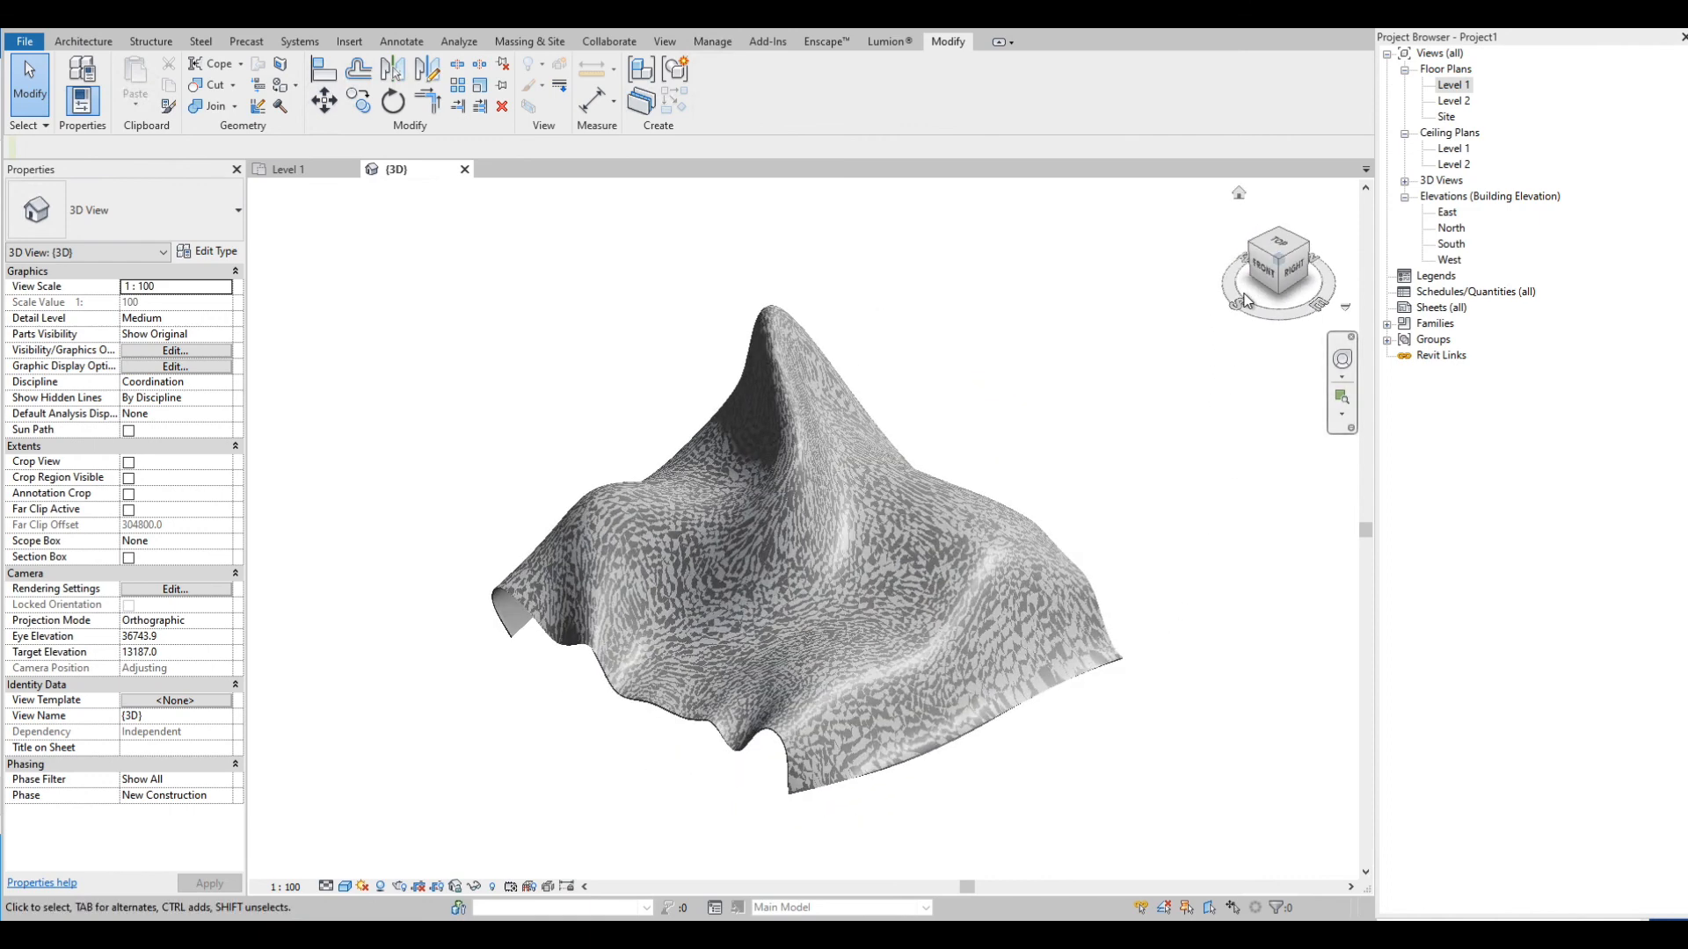
pyautogui.click(1253, 249)
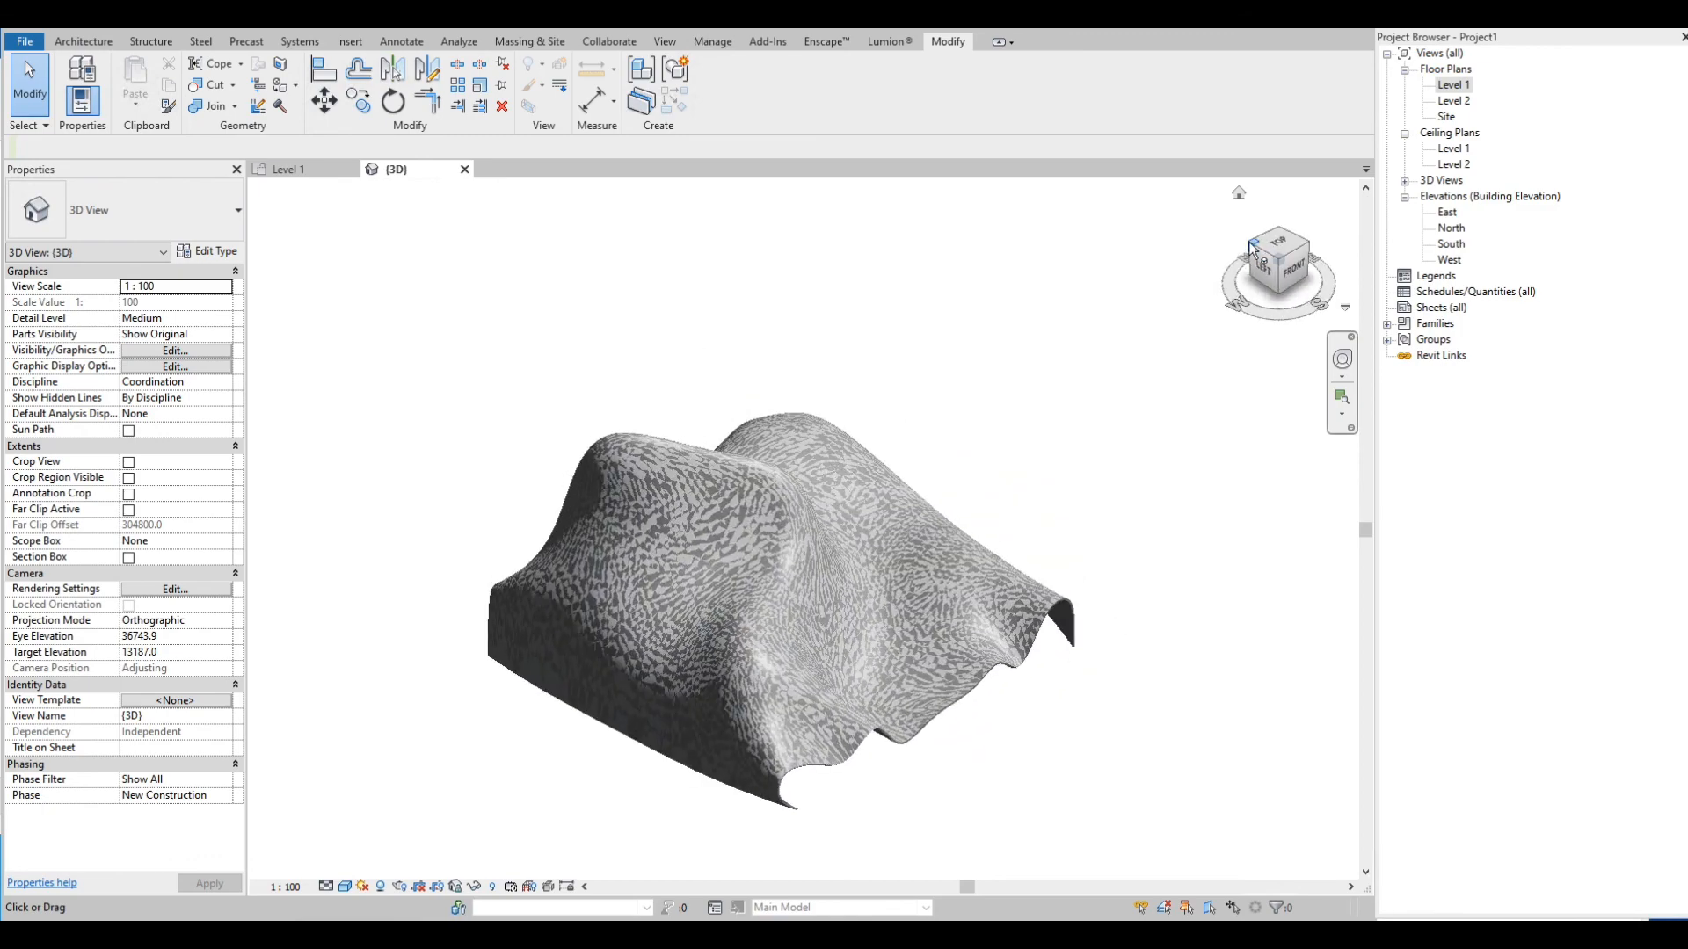